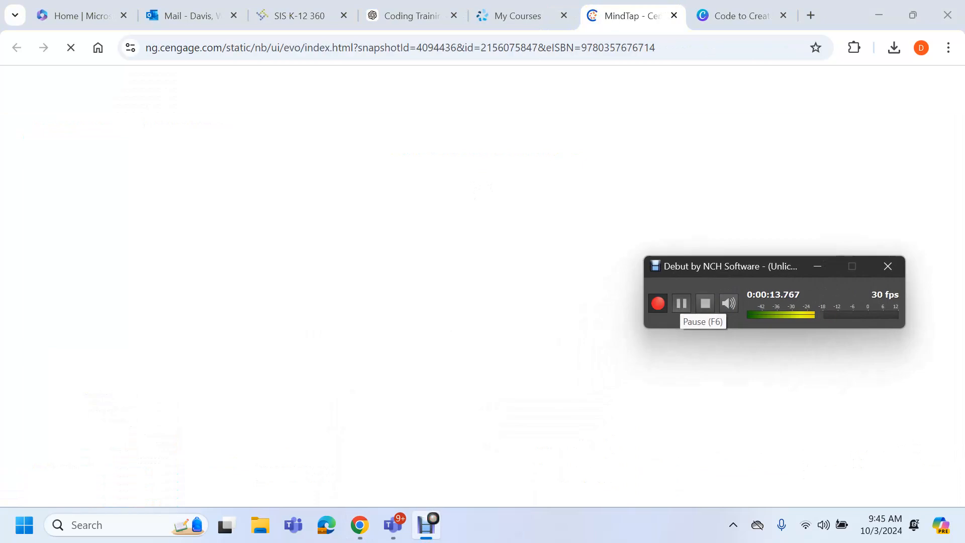
# Expand the Word folder, Word Module 5 and its Learn It section in the course list
pyautogui.click(682, 303)
pyautogui.scroll(-4, 267, 352)
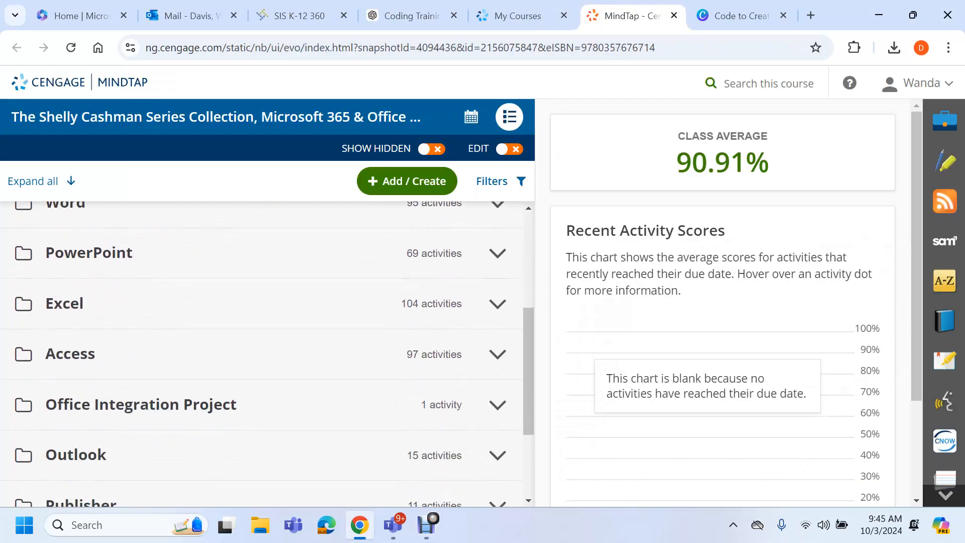
pyautogui.scroll(2, 261, 352)
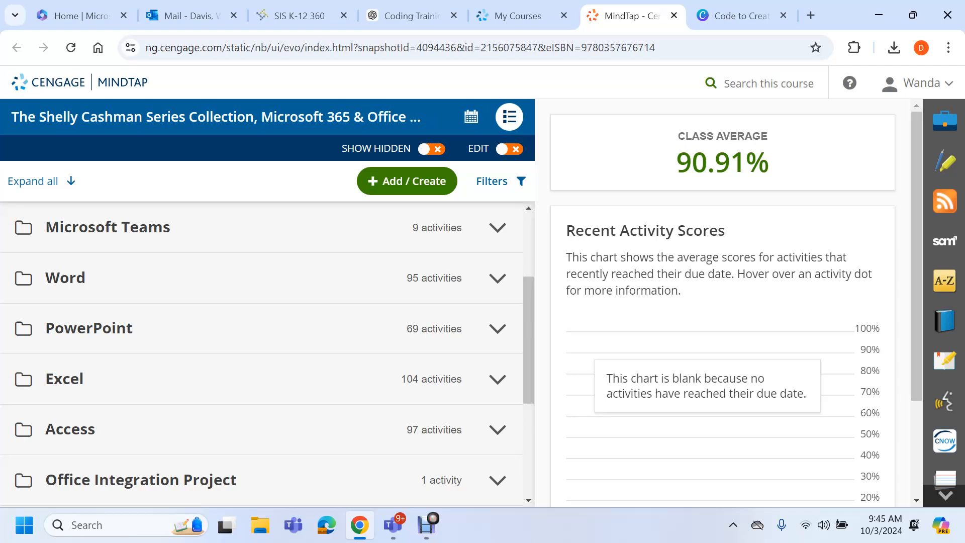
pyautogui.click(497, 278)
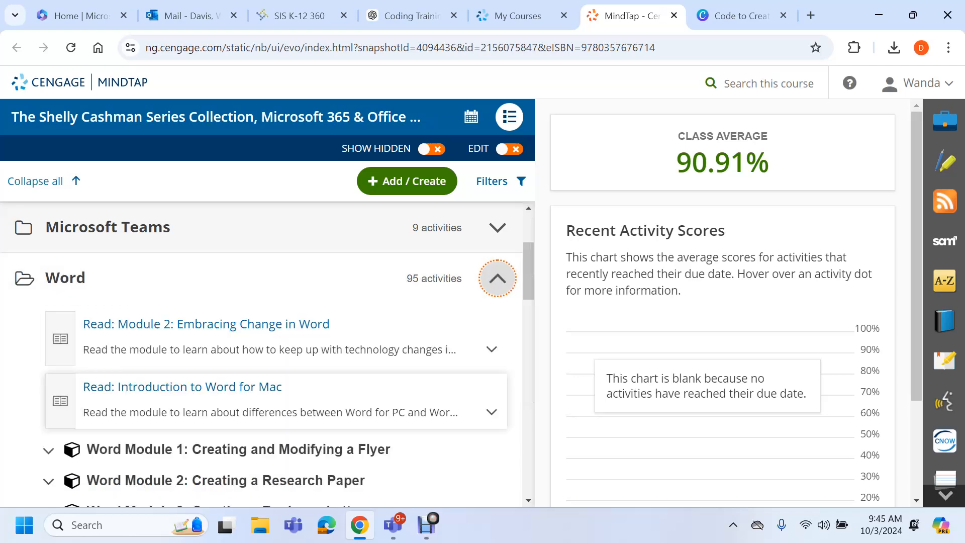
pyautogui.scroll(-4, 251, 392)
pyautogui.scroll(-1, 206, 353)
pyautogui.scroll(-3, 262, 352)
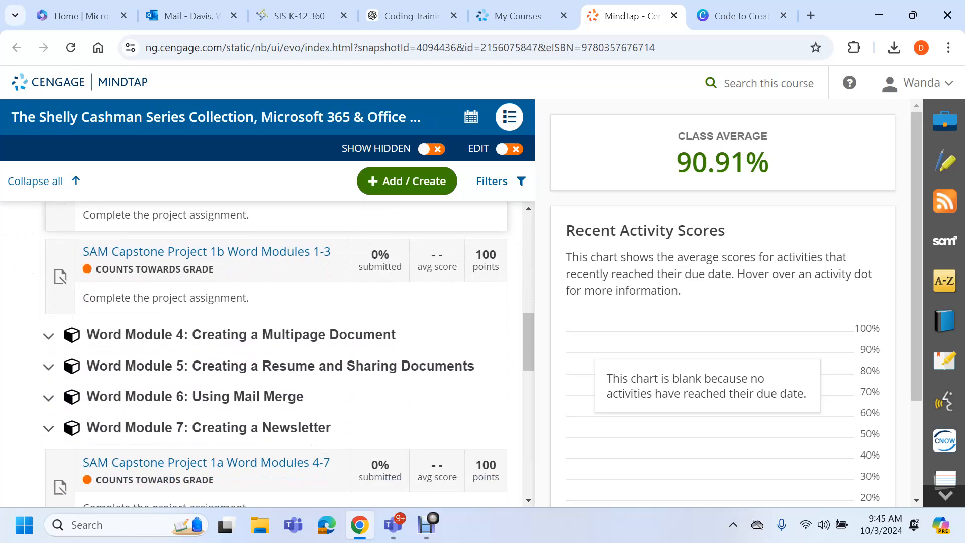
pyautogui.click(48, 366)
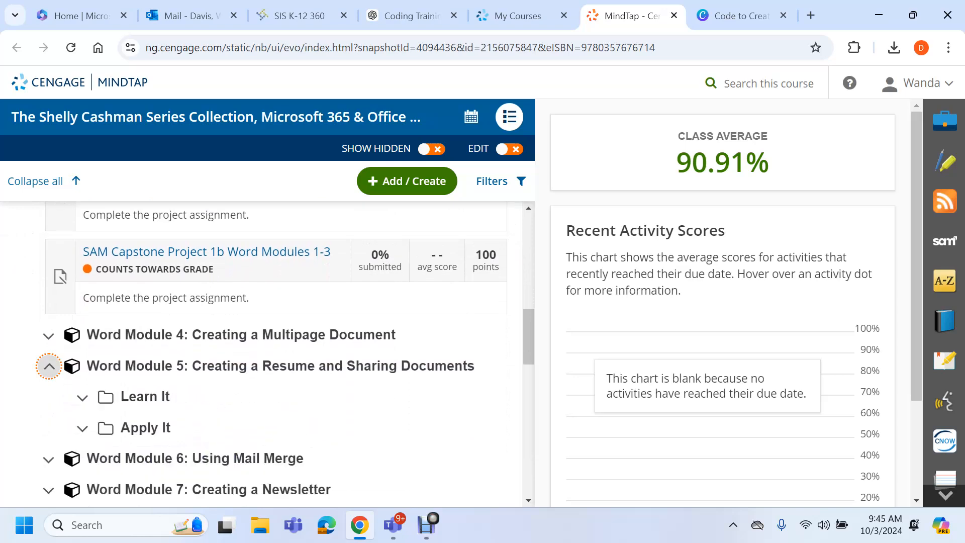
pyautogui.scroll(-2, 49, 367)
pyautogui.click(83, 321)
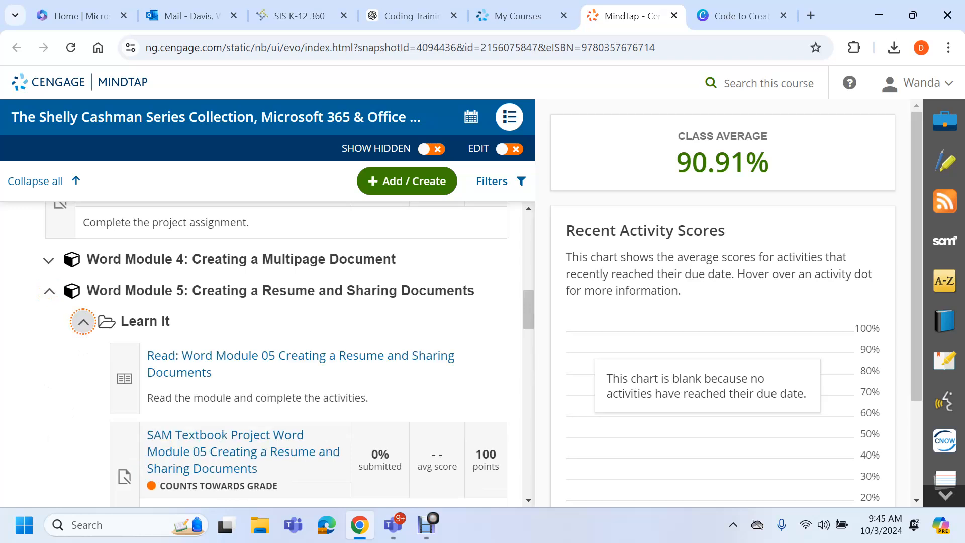
# Open the SAM End of Module Project 1 activity for Word Module 05
pyautogui.scroll(-3, 302, 327)
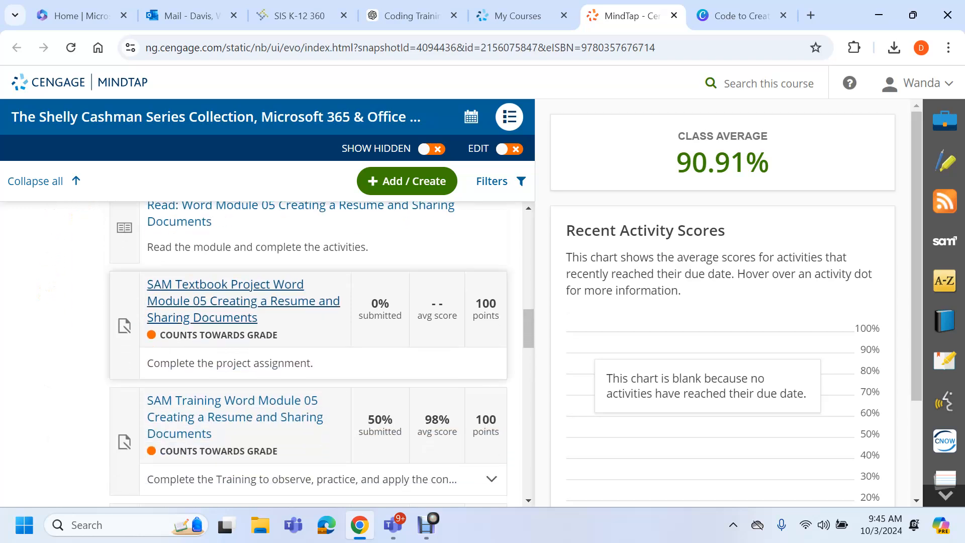
pyautogui.scroll(-2, 302, 351)
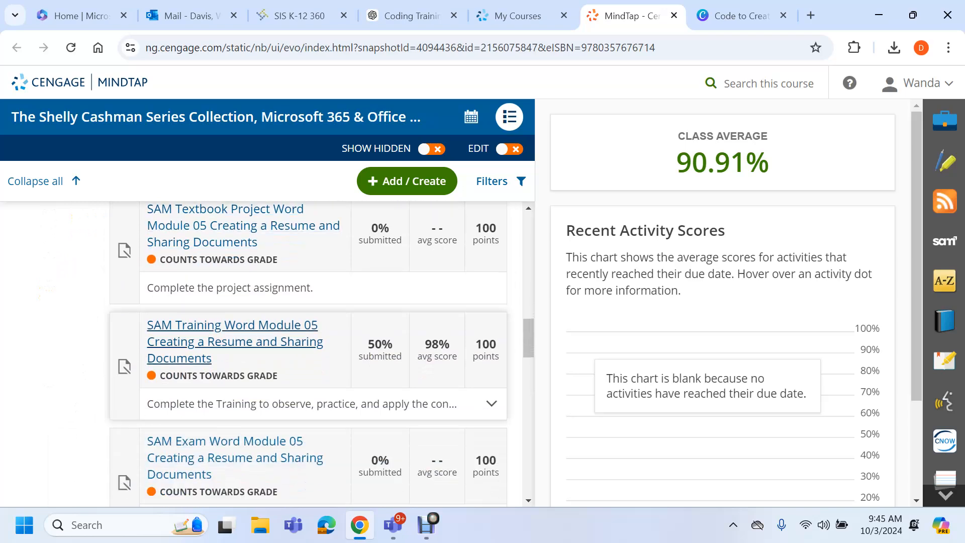
pyautogui.scroll(-2, 306, 352)
pyautogui.scroll(-2, 307, 352)
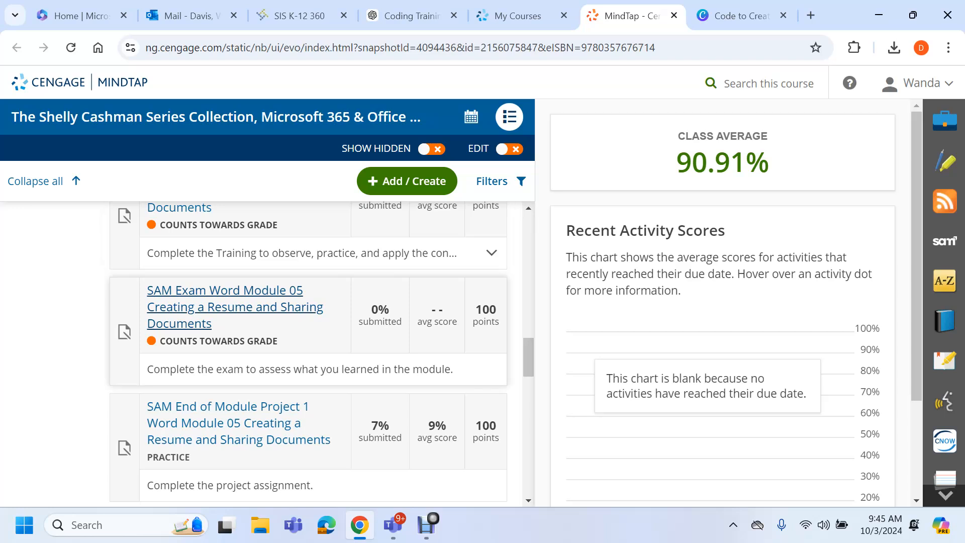
pyautogui.scroll(-2, 306, 352)
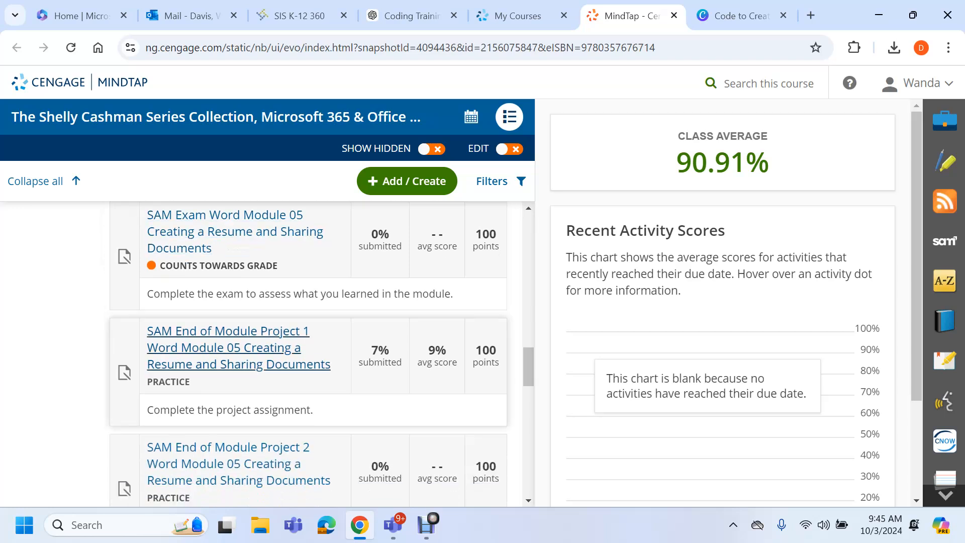
pyautogui.click(301, 363)
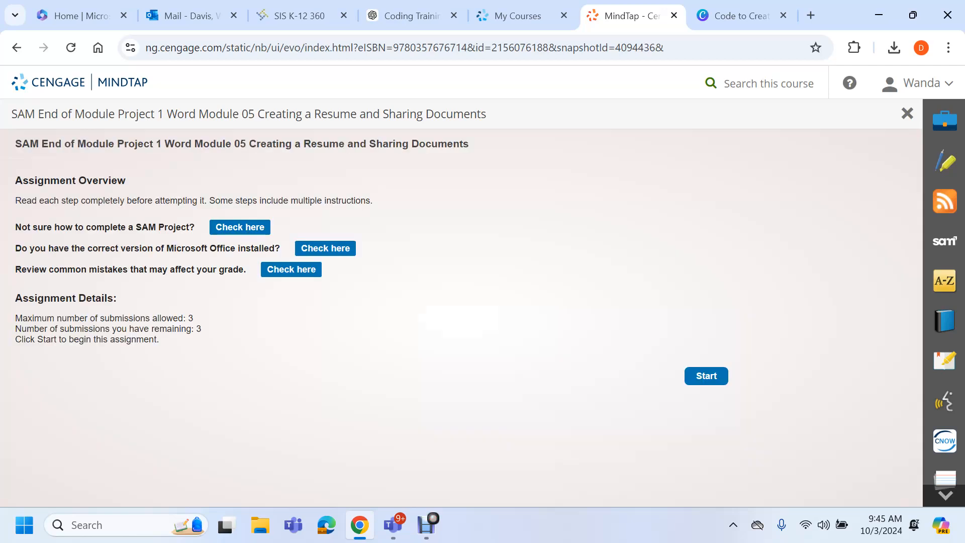
# Start the project, view the downloaded support references PDF, then minimize Acrobat
pyautogui.click(706, 376)
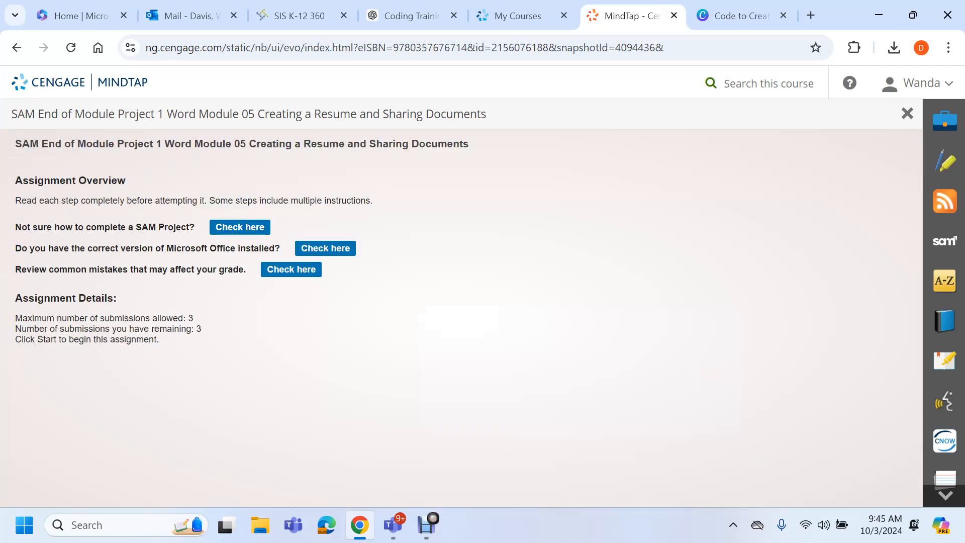
pyautogui.scroll(-1, 449, 317)
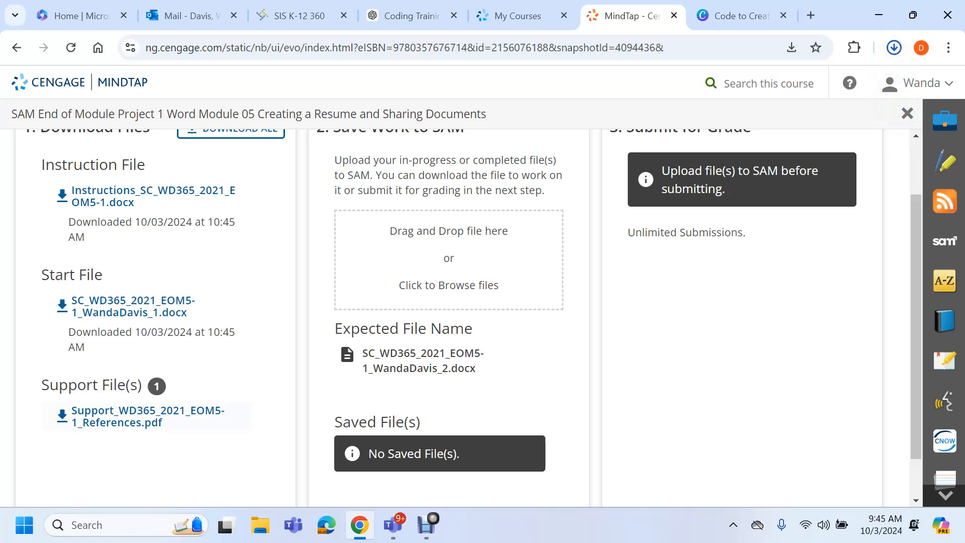
pyautogui.click(774, 96)
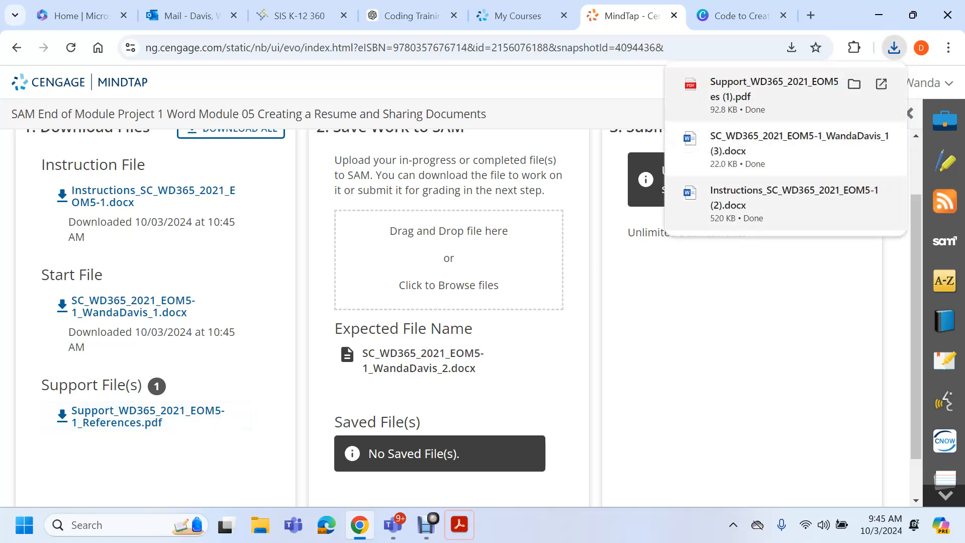
pyautogui.click(774, 90)
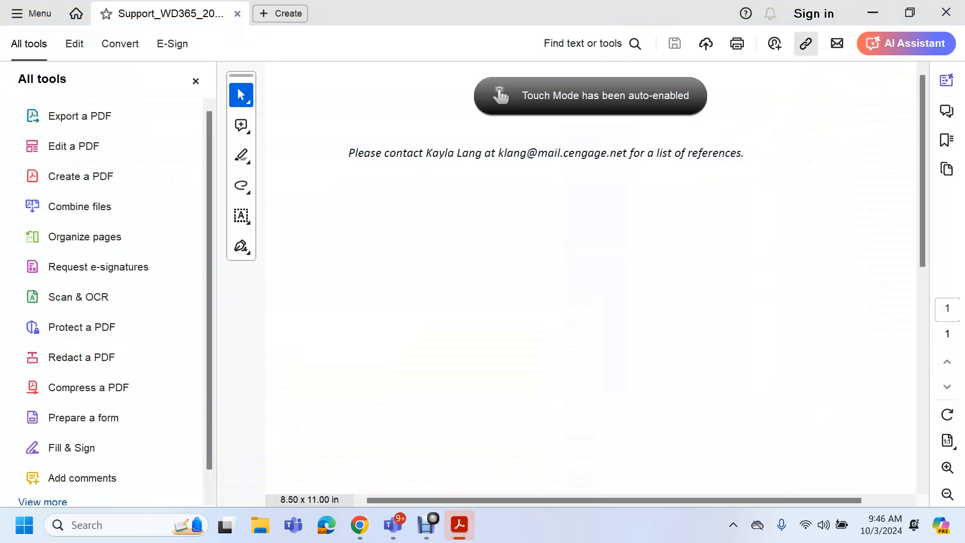
pyautogui.click(873, 12)
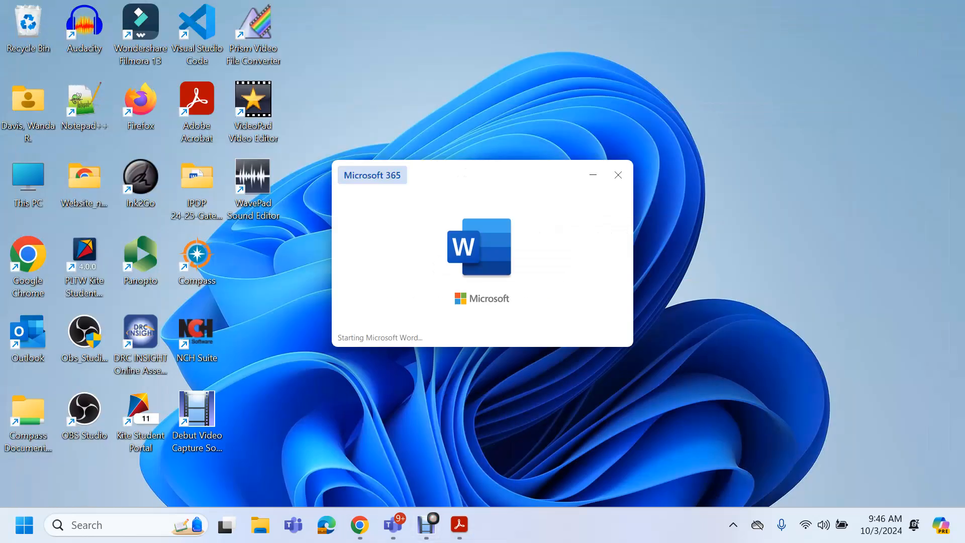
pyautogui.moveTo(426, 525)
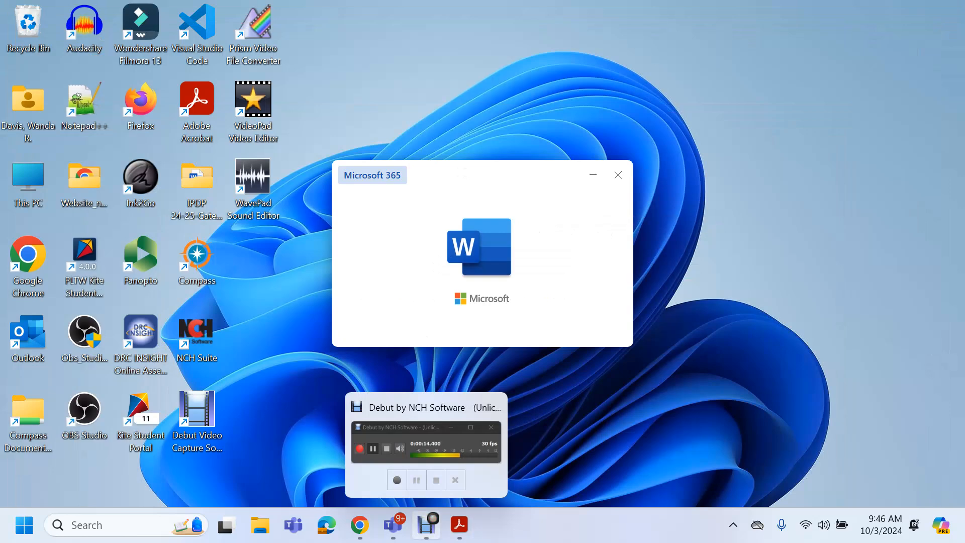
# Maximize the resume start file, snap it left, and close the support references PDF
pyautogui.click(427, 525)
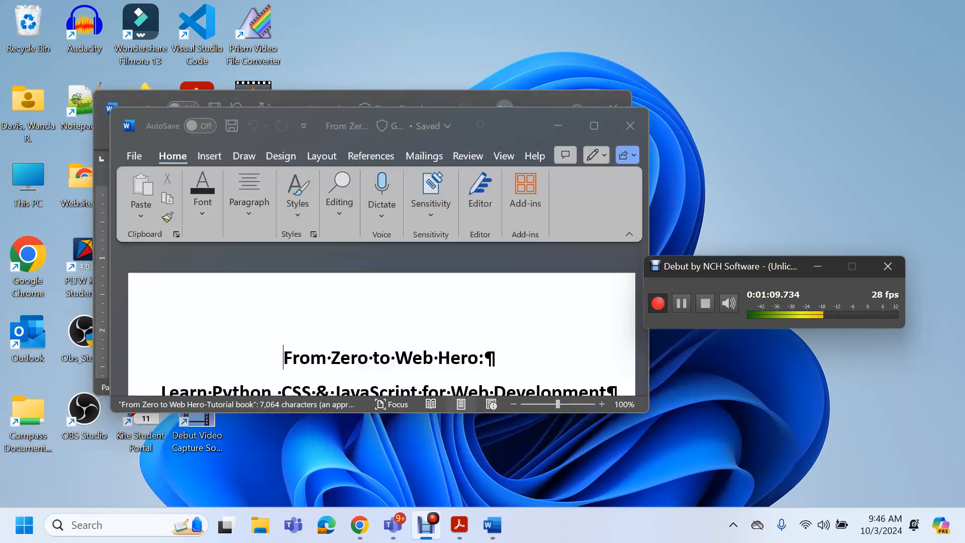
pyautogui.moveTo(782, 268); pyautogui.dragTo(761, 451)
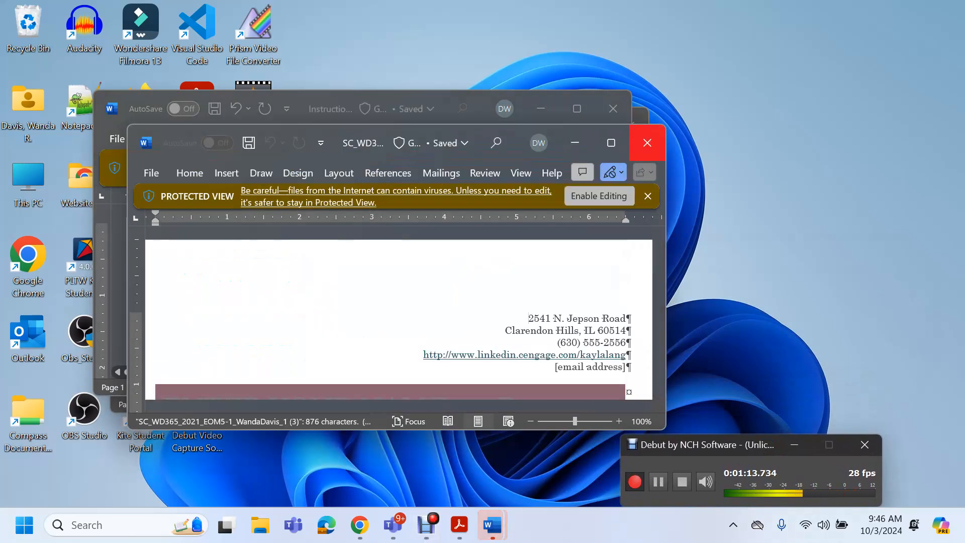
pyautogui.click(611, 143)
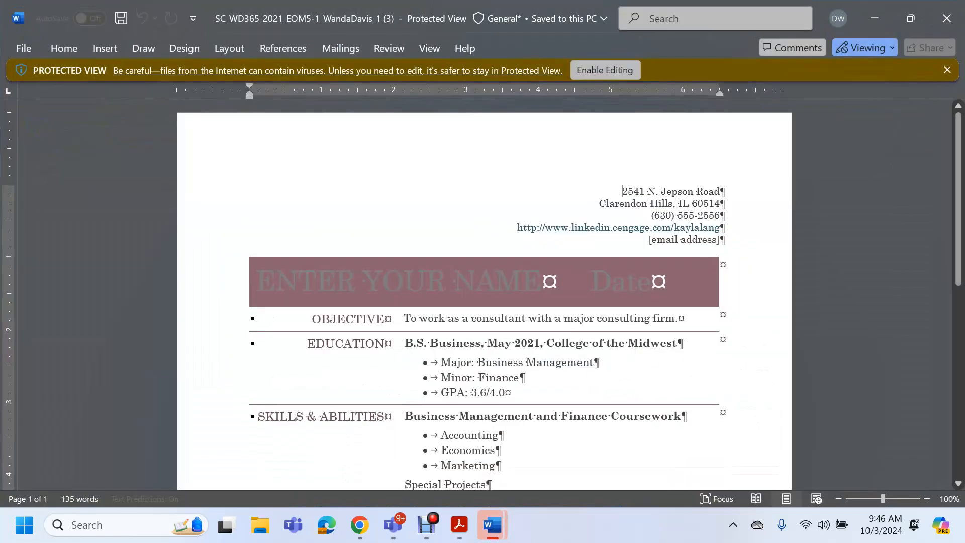
pyautogui.press('super+Left')
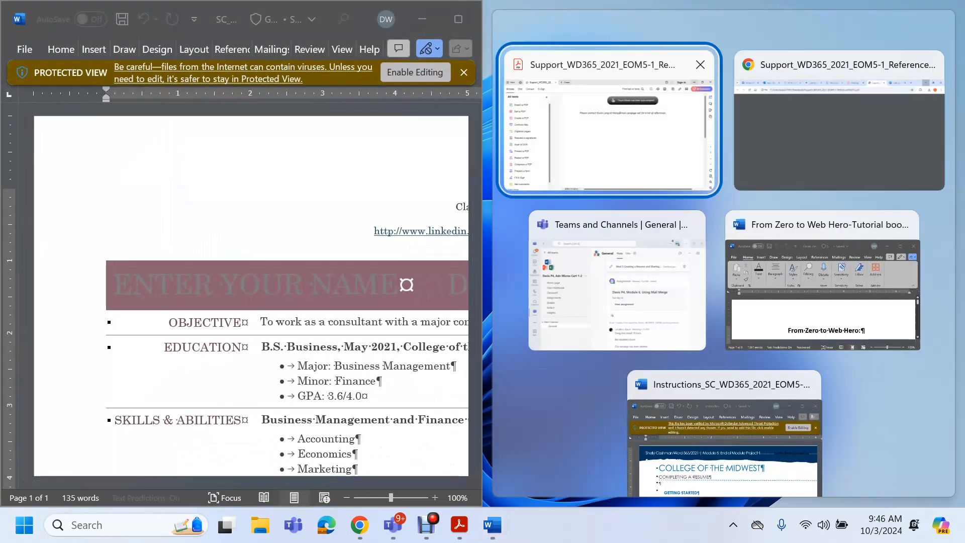
pyautogui.click(724, 443)
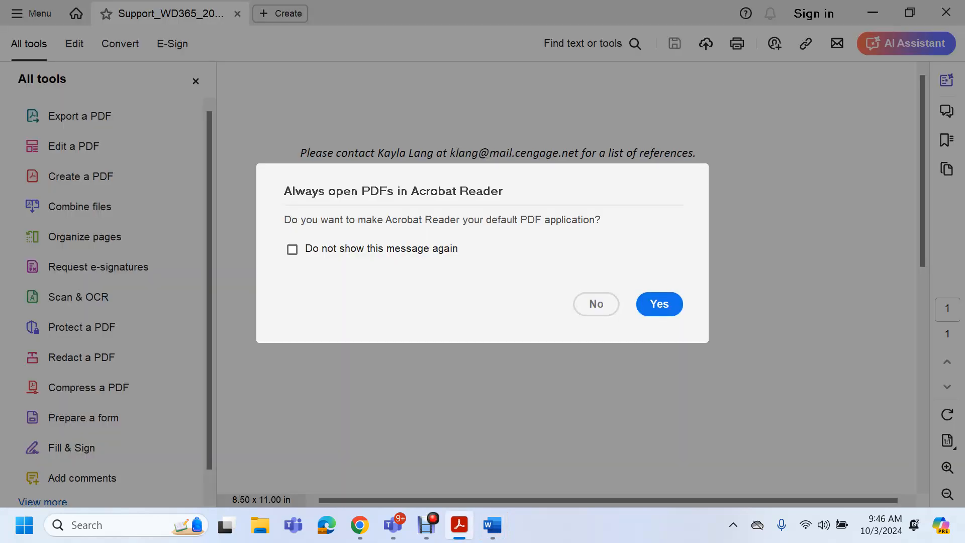
pyautogui.click(596, 303)
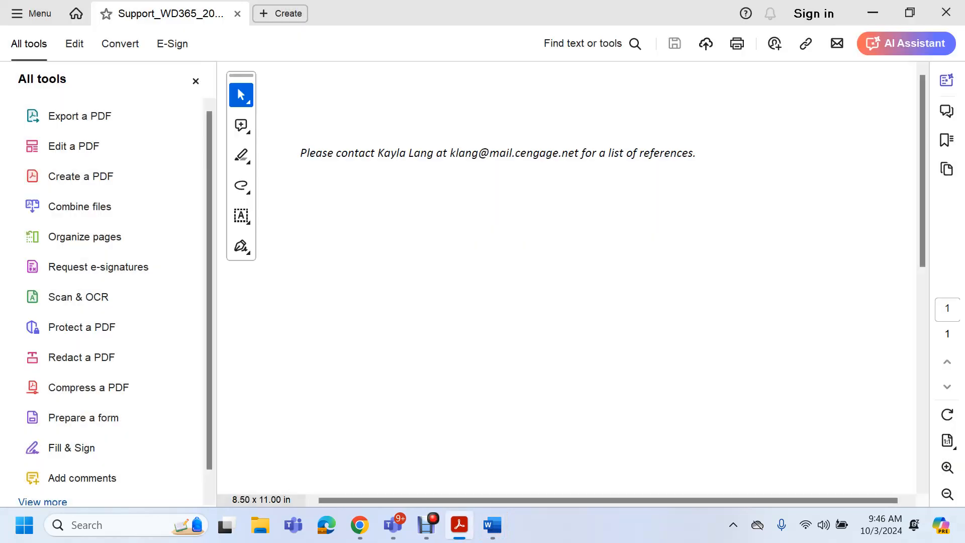
pyautogui.click(946, 12)
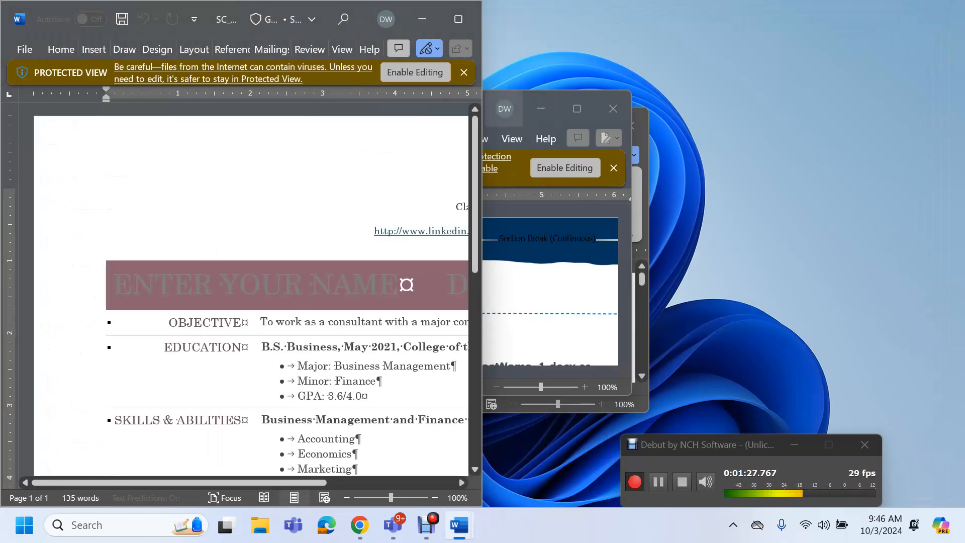
# Enable editing on the Instructions document, snap it right, then close it and the resume template
pyautogui.click(522, 109)
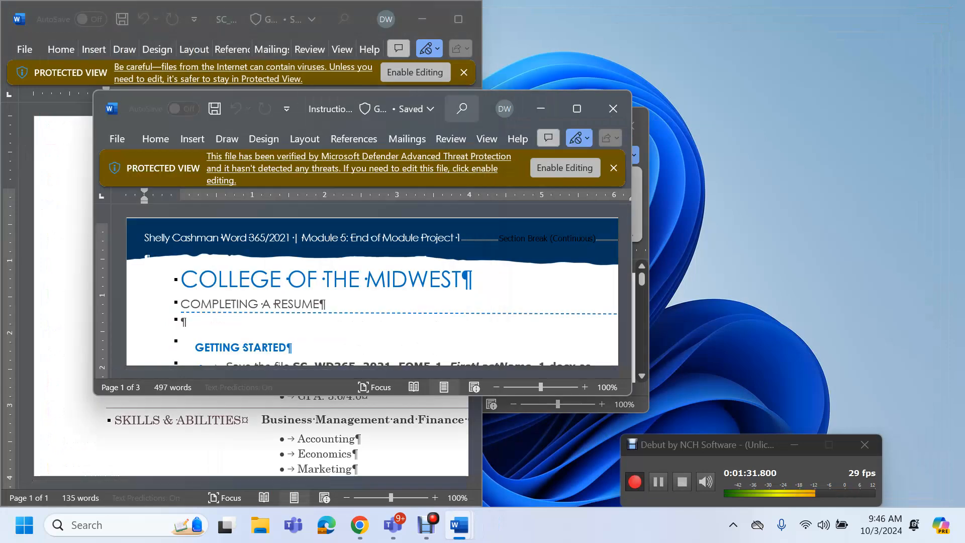
pyautogui.press('super+Right')
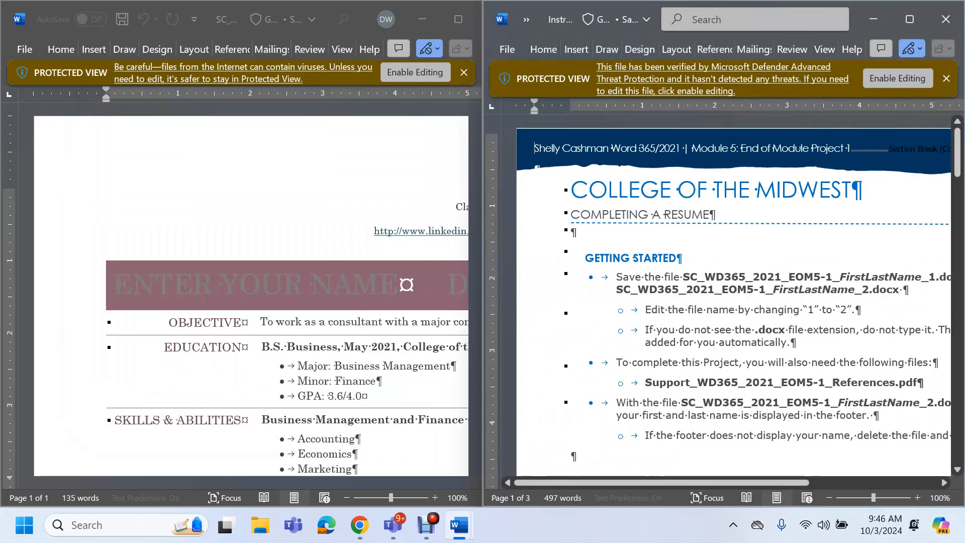
pyautogui.click(897, 78)
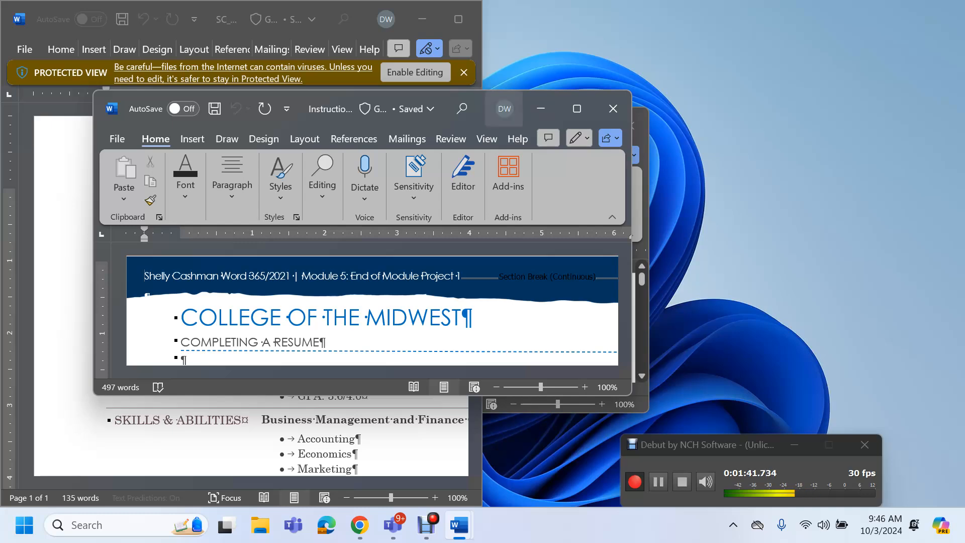
pyautogui.press('super+Right')
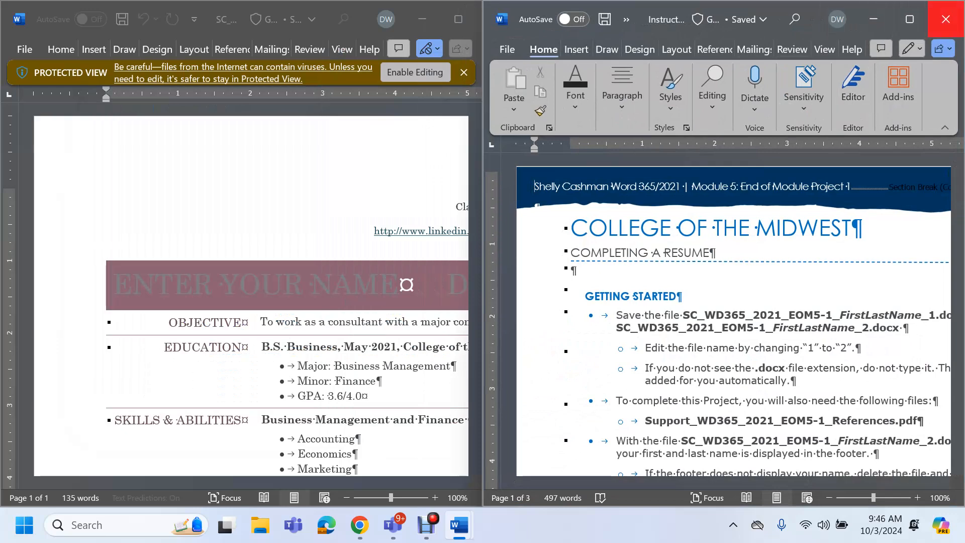
pyautogui.click(946, 19)
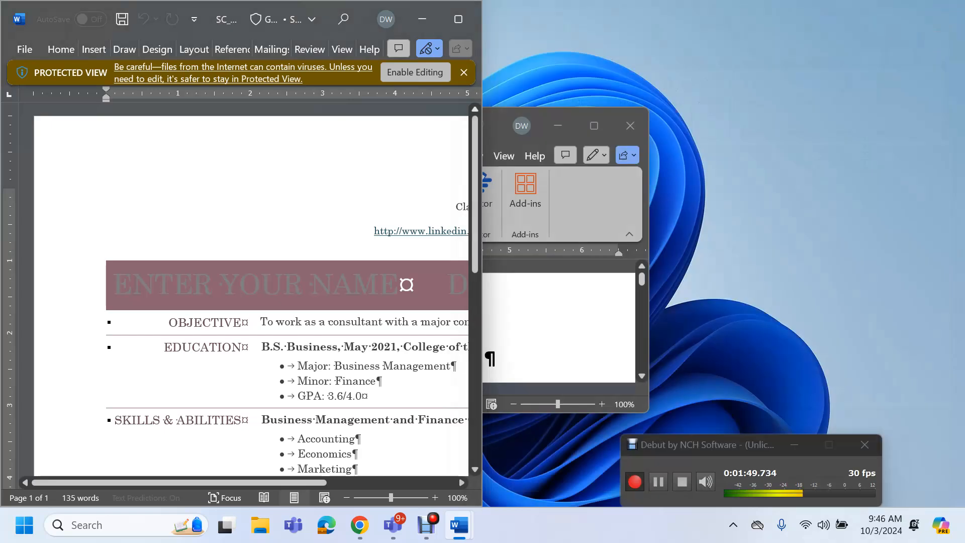
pyautogui.click(463, 19)
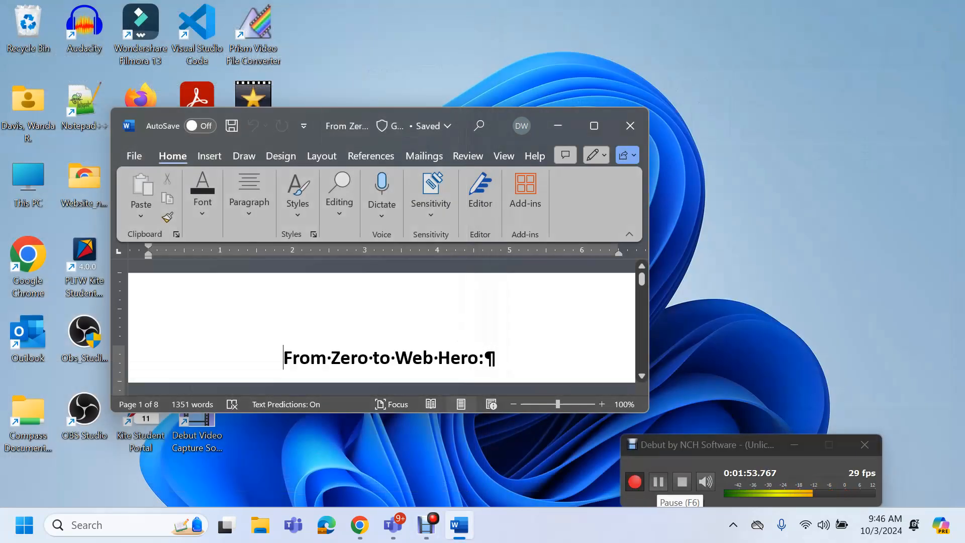
pyautogui.click(658, 482)
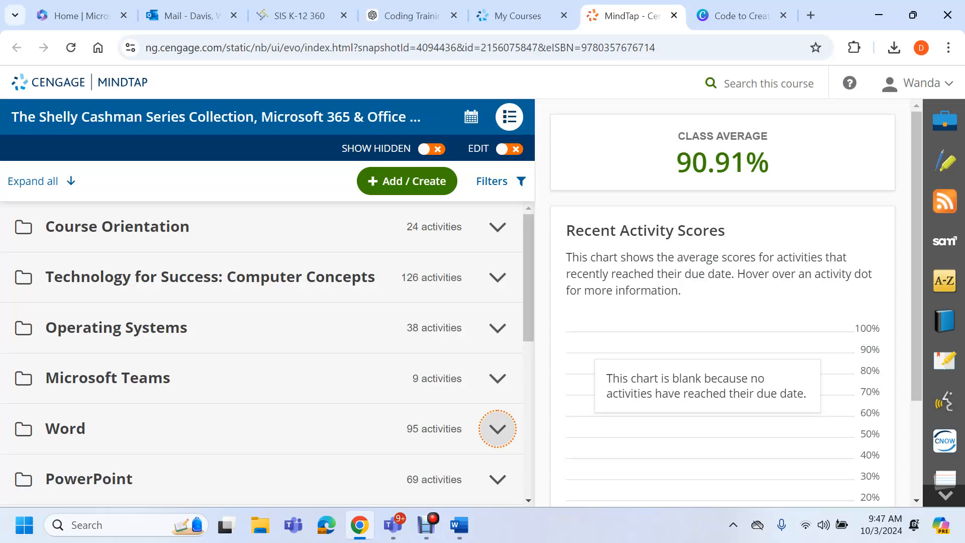
# Expand Word, Word Module 5 and its Learn It folder to reveal the SAM Textbook Project
pyautogui.click(498, 429)
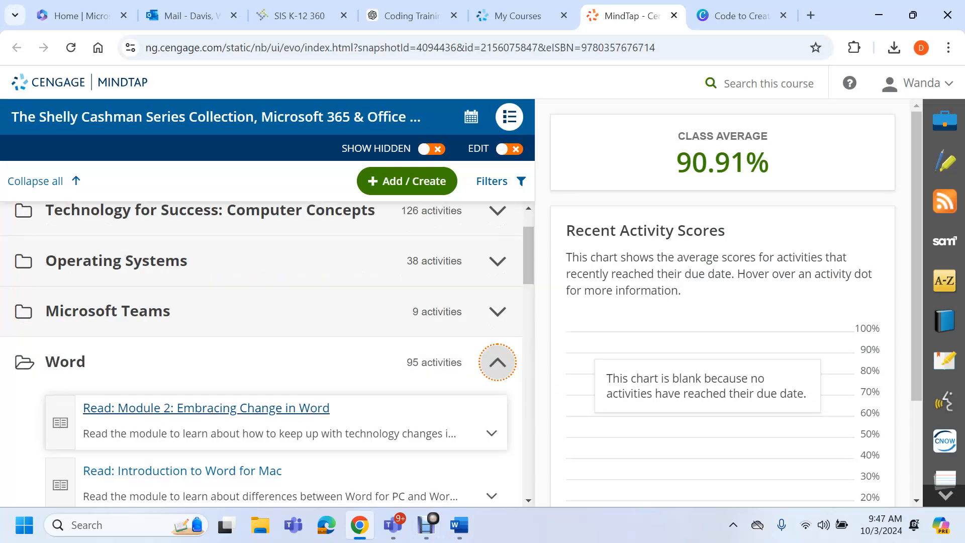
pyautogui.scroll(-4, 498, 422)
pyautogui.scroll(-5, 48, 297)
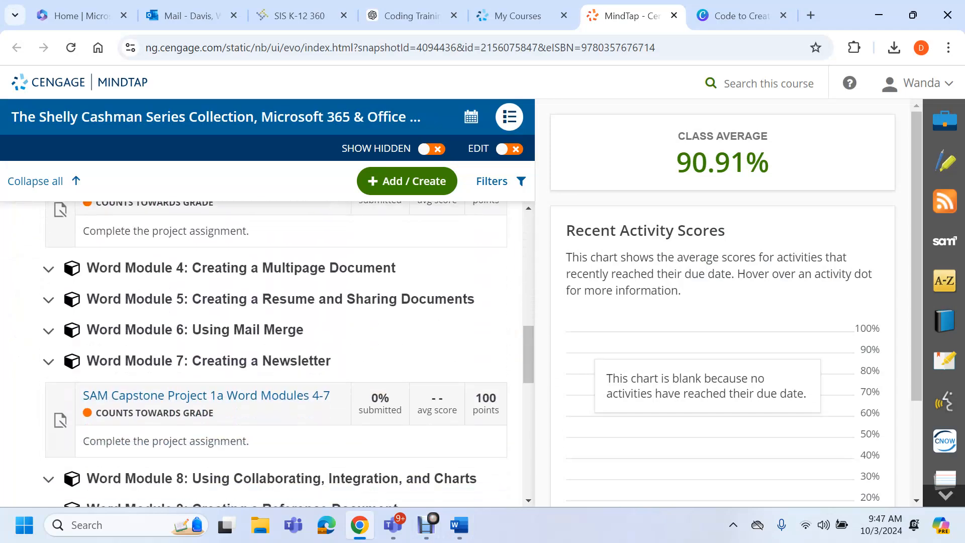
pyautogui.click(47, 298)
pyautogui.scroll(-2, 47, 298)
pyautogui.scroll(1, 48, 296)
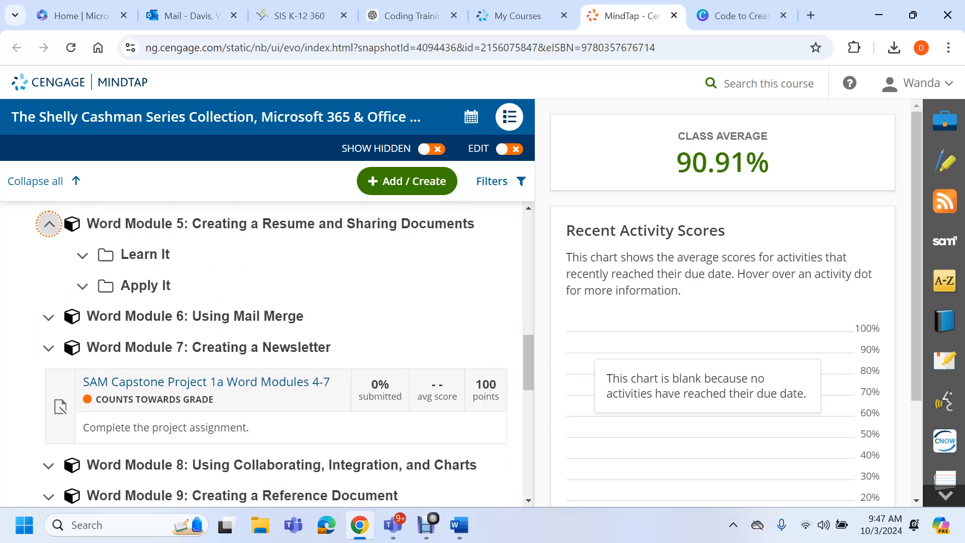
pyautogui.click(83, 255)
pyautogui.scroll(-2, 309, 327)
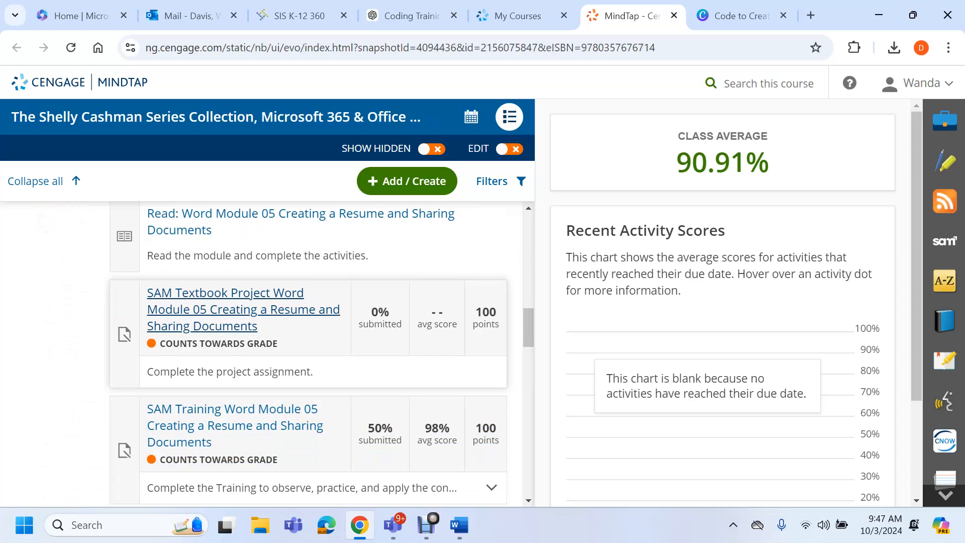
# Open SAM Textbook Project Word Module 05, start it, and download all project files
pyautogui.click(243, 310)
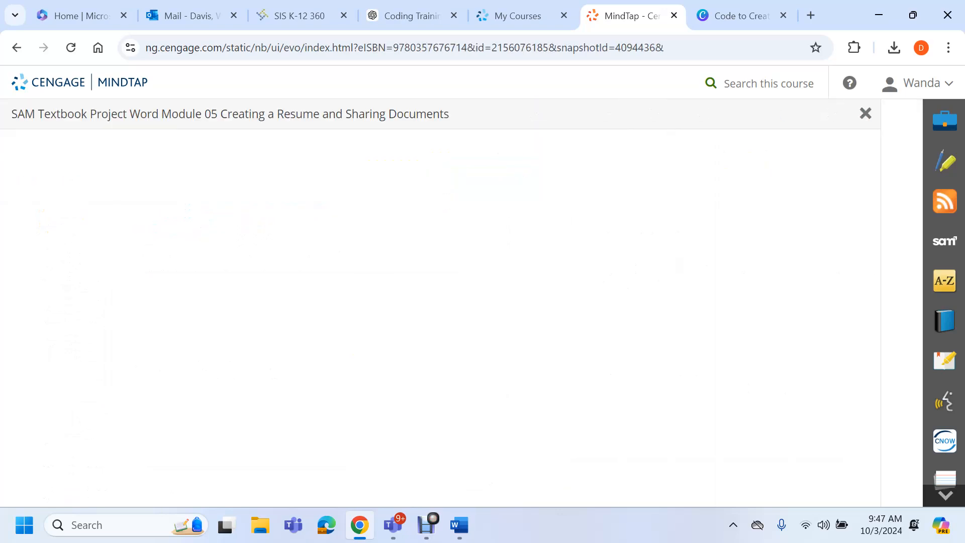
pyautogui.click(706, 483)
pyautogui.click(230, 204)
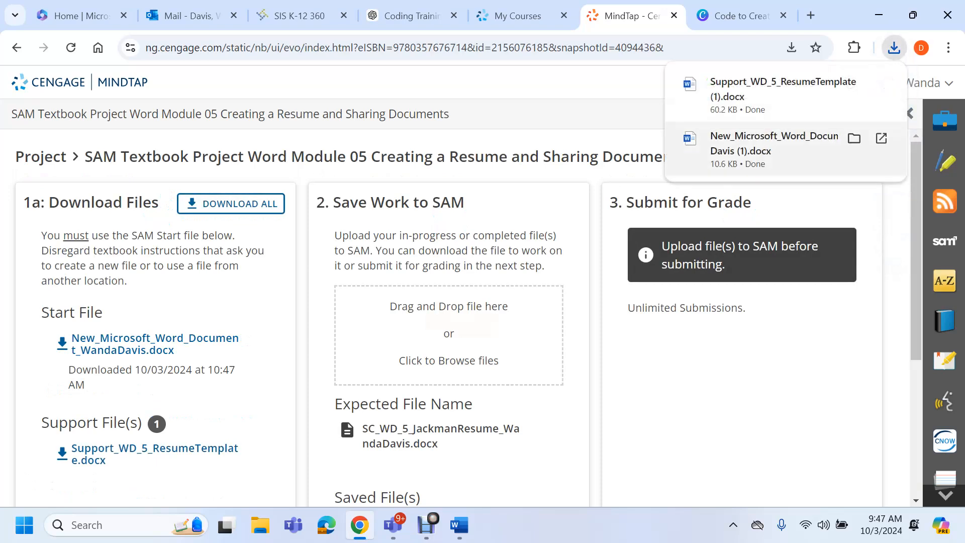
# Open the Word Module 5 resume reading and snap it to the right half
pyautogui.scroll(-4, 453, 302)
pyautogui.scroll(-1, 151, 430)
pyautogui.click(151, 430)
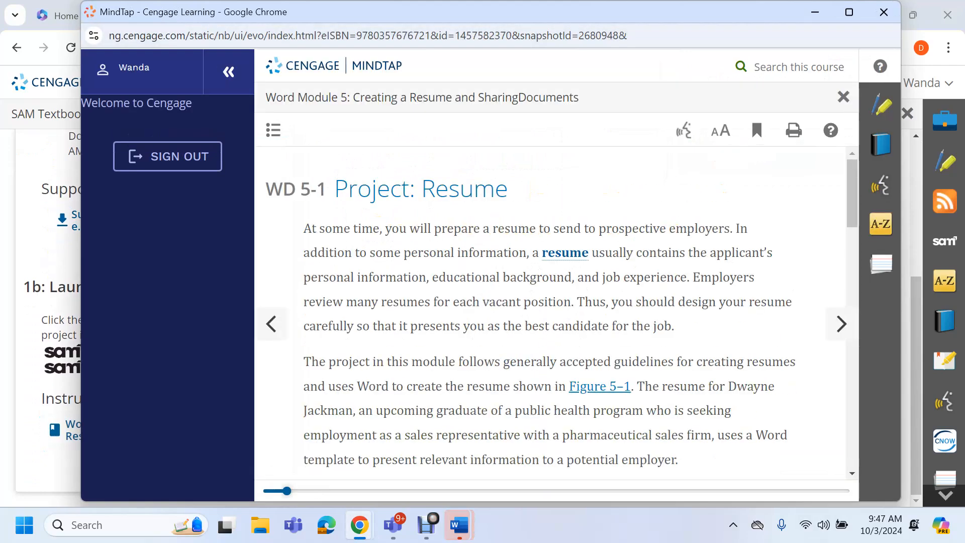
pyautogui.press('super+Right')
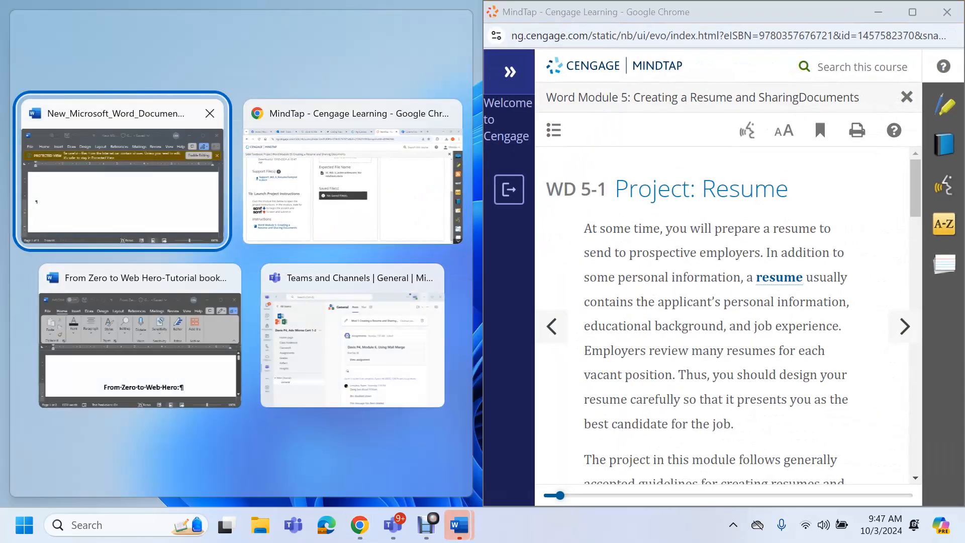
# Enable editing on the New_Microsoft_Word_Document start file and dock it on the left half
pyautogui.click(122, 181)
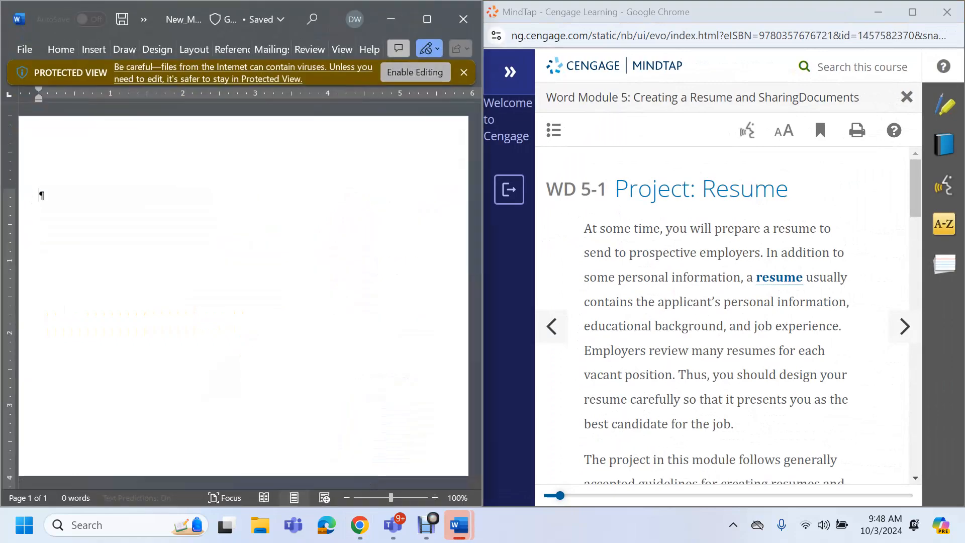
pyautogui.click(414, 72)
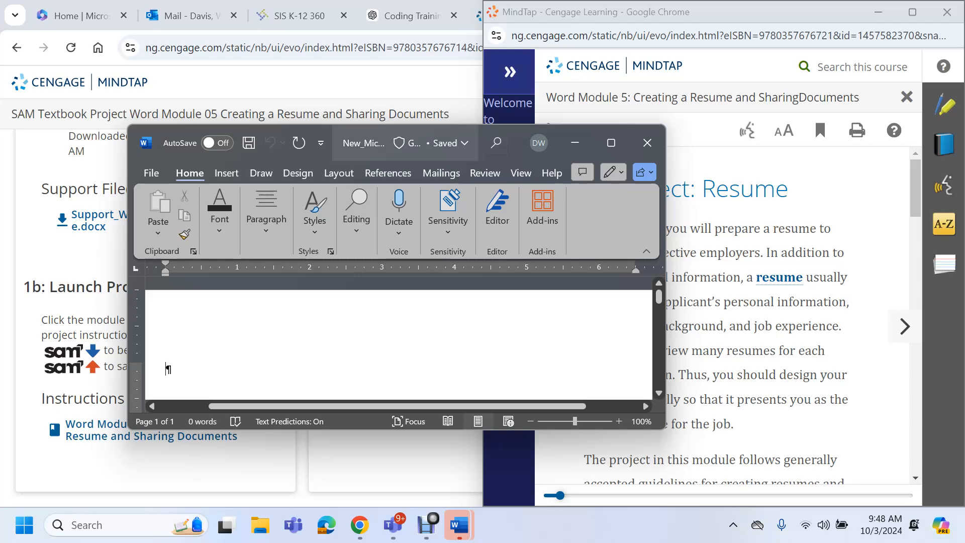
pyautogui.click(612, 143)
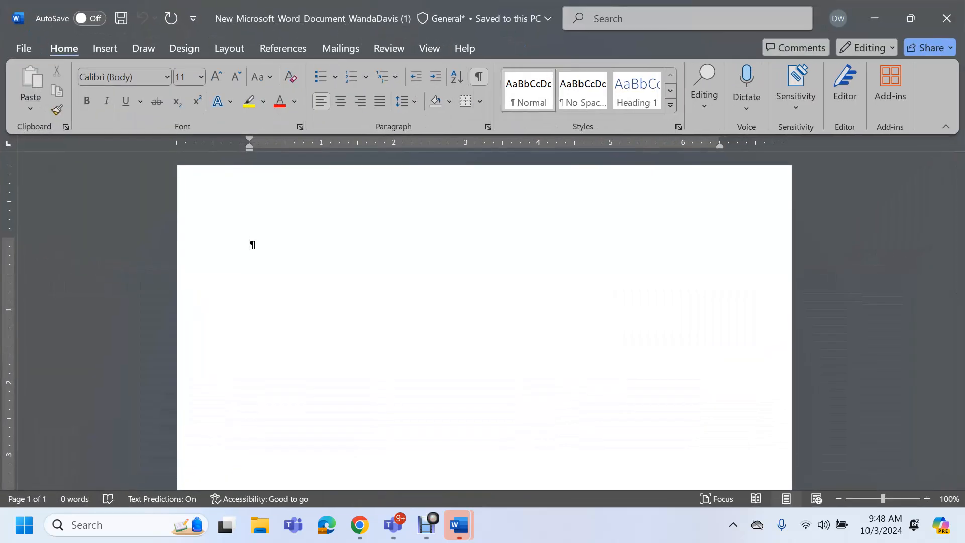
pyautogui.press('super+Left')
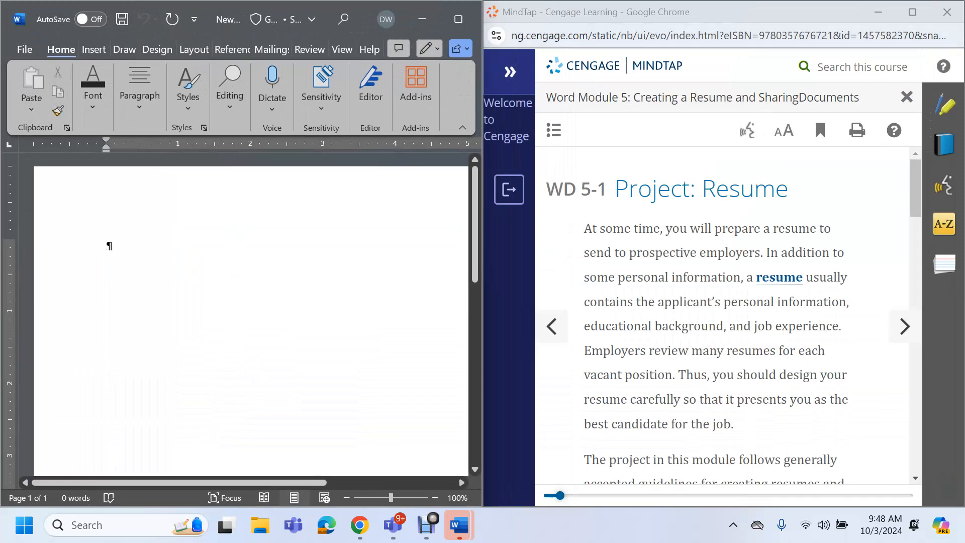
pyautogui.moveTo(426, 525)
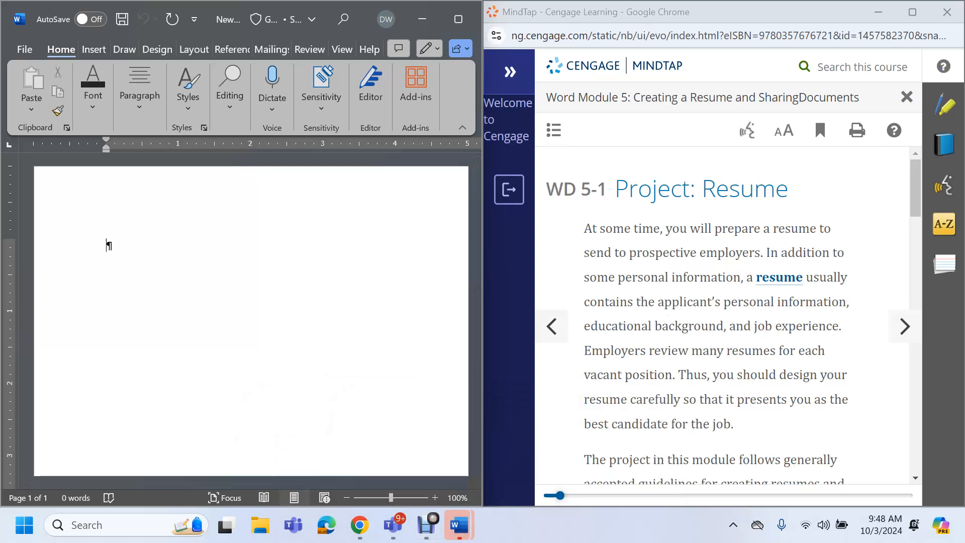
# Maximize the reading, page past Figure 5–1 to WD 5-1a, and snap it back right
pyautogui.scroll(-9, 724, 316)
pyautogui.scroll(-7, 724, 316)
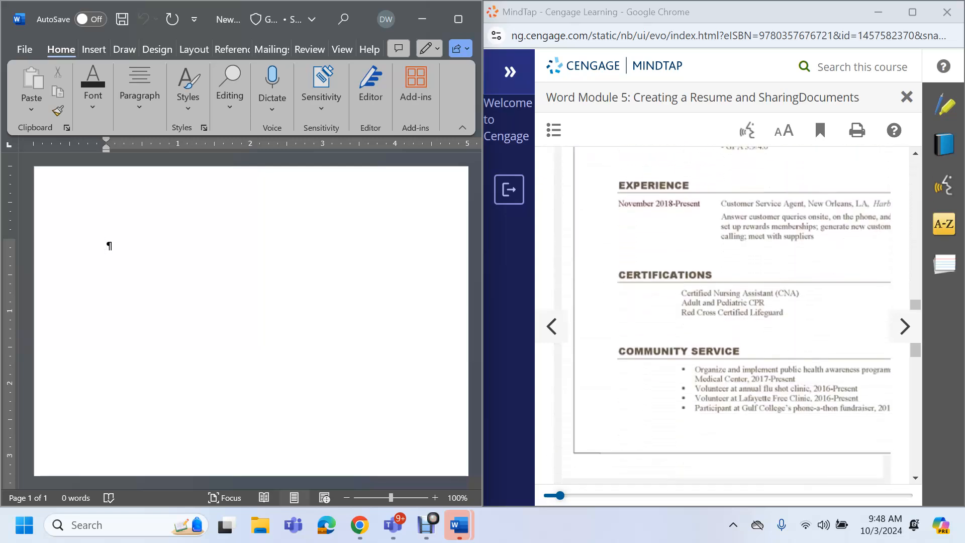
pyautogui.click(913, 12)
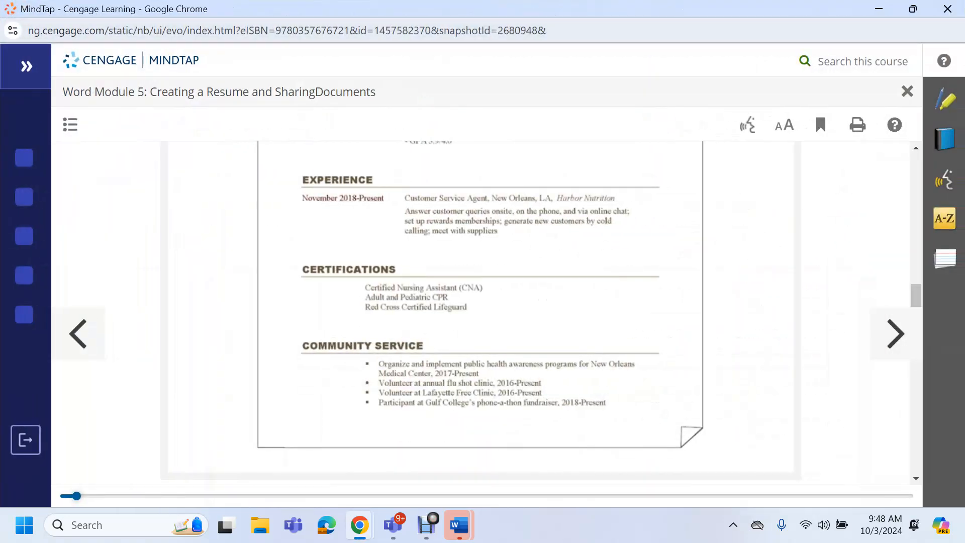
pyautogui.scroll(7, 477, 312)
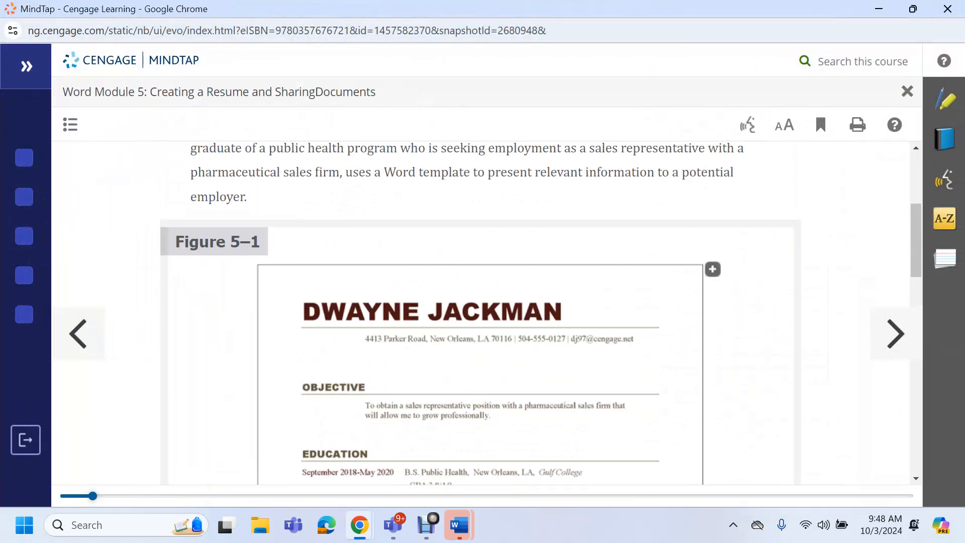
pyautogui.scroll(-10, 478, 311)
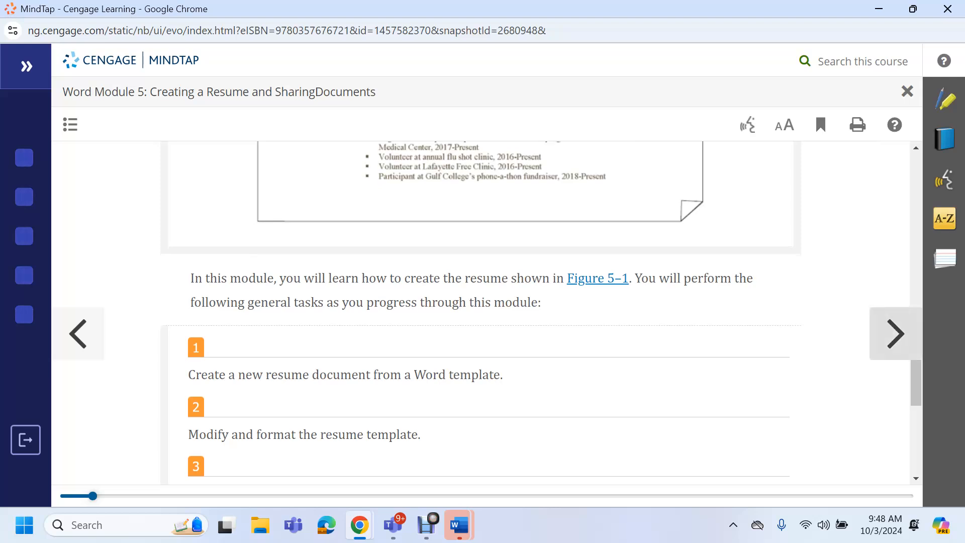
pyautogui.scroll(2, 477, 312)
pyautogui.scroll(-3, 477, 312)
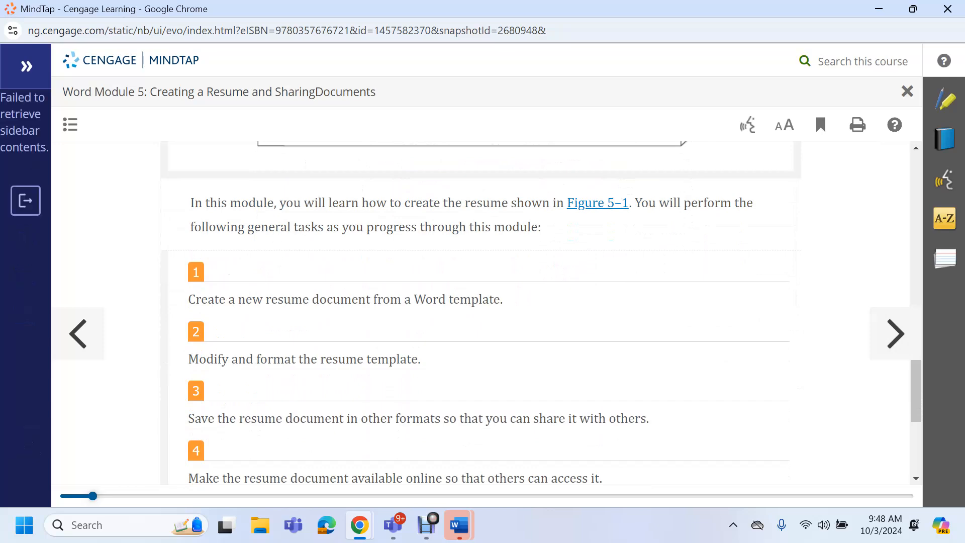
pyautogui.scroll(-5, 478, 311)
pyautogui.scroll(3, 477, 311)
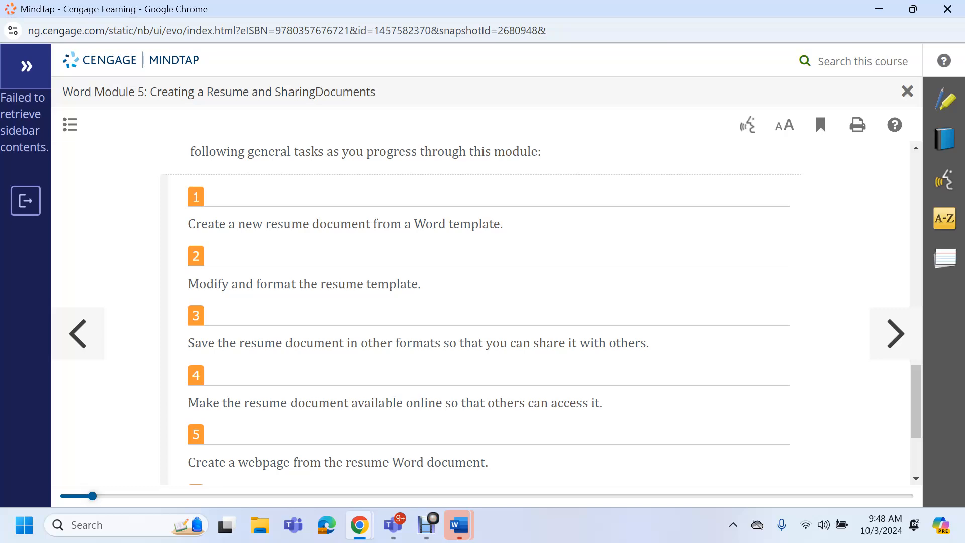
pyautogui.click(895, 334)
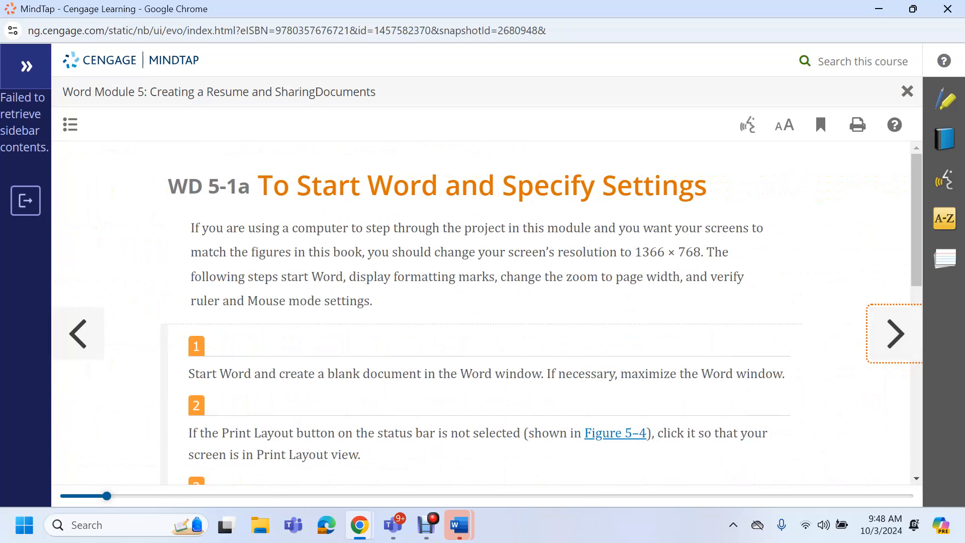
pyautogui.scroll(-2, 486, 313)
pyautogui.scroll(2, 486, 313)
pyautogui.press('super+Right')
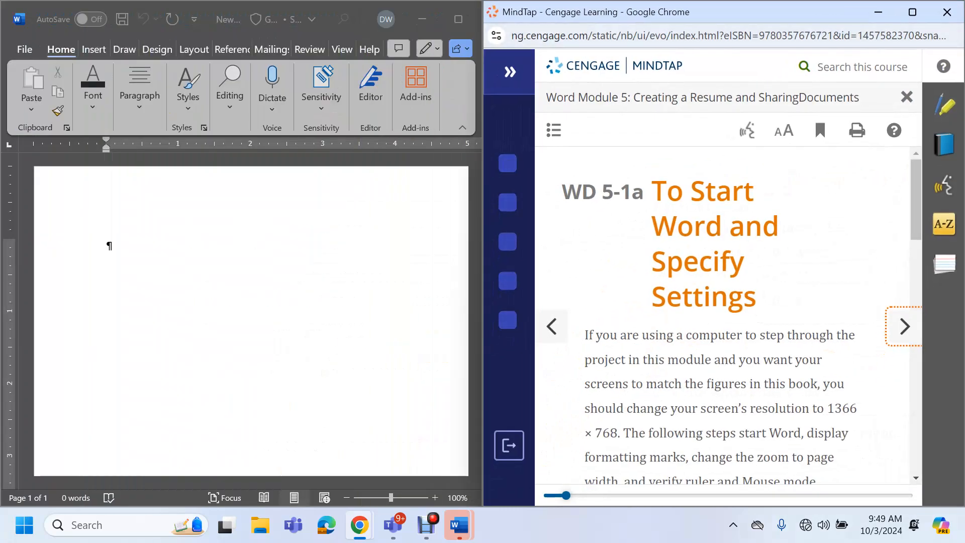
# Toggle Show/Hide ¶ off and back on so formatting marks display, then go to View
pyautogui.scroll(-4, 724, 317)
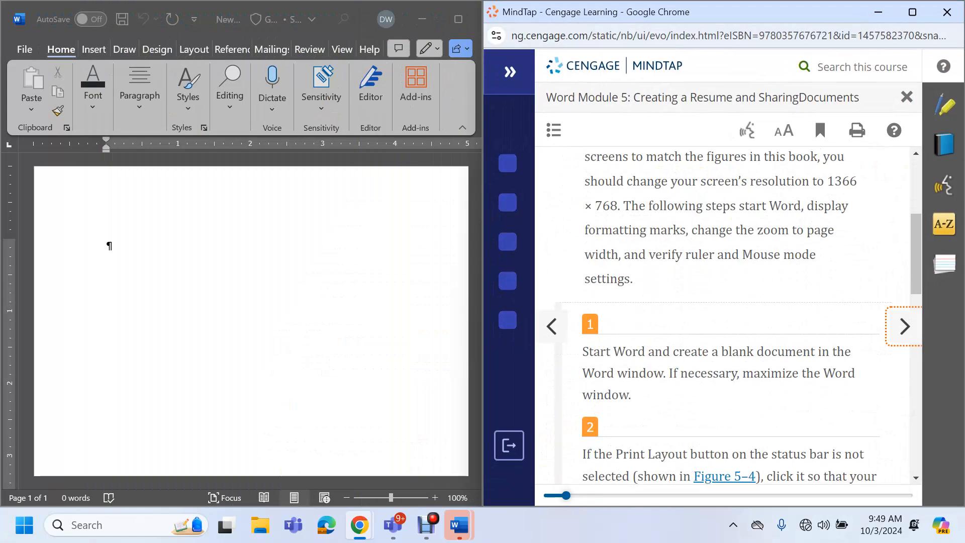
pyautogui.scroll(-1, 724, 316)
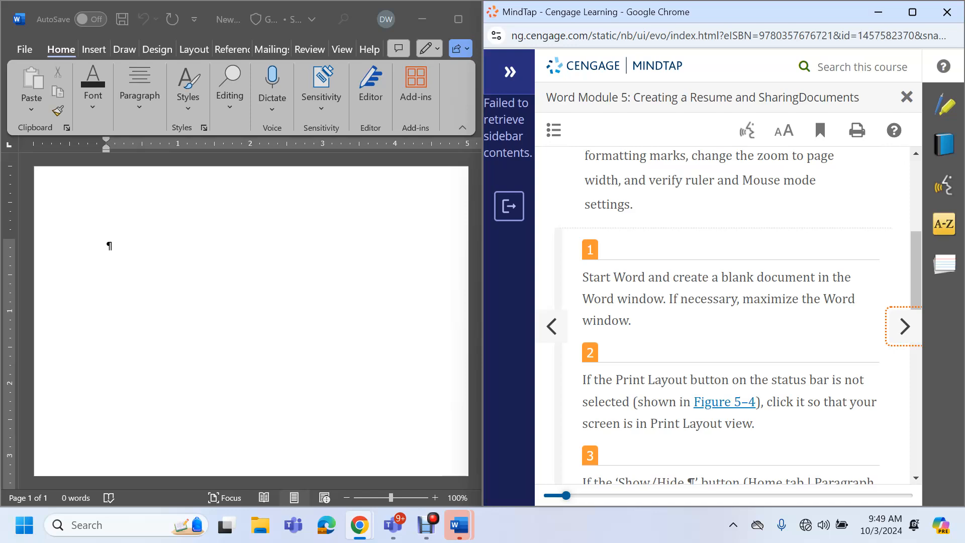
pyautogui.scroll(-3, 733, 314)
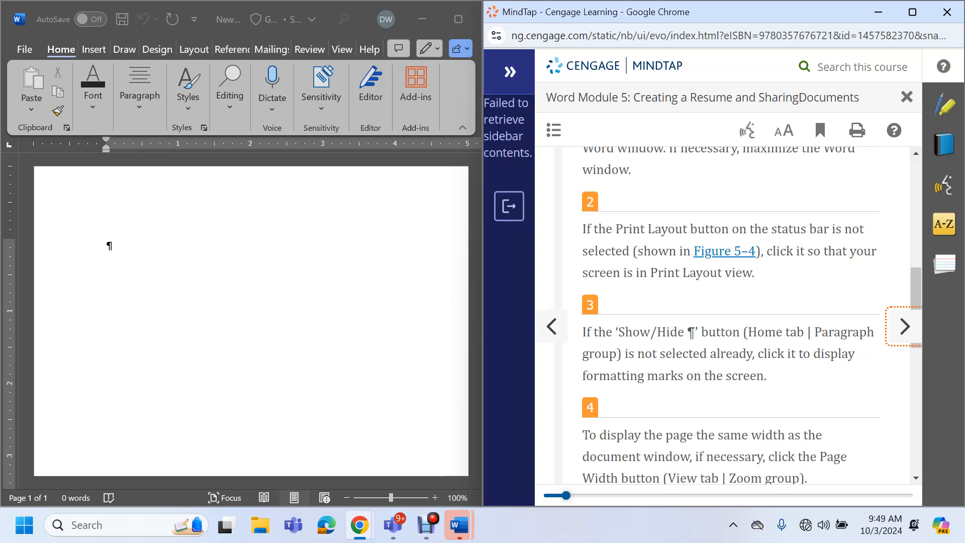
pyautogui.click(281, 322)
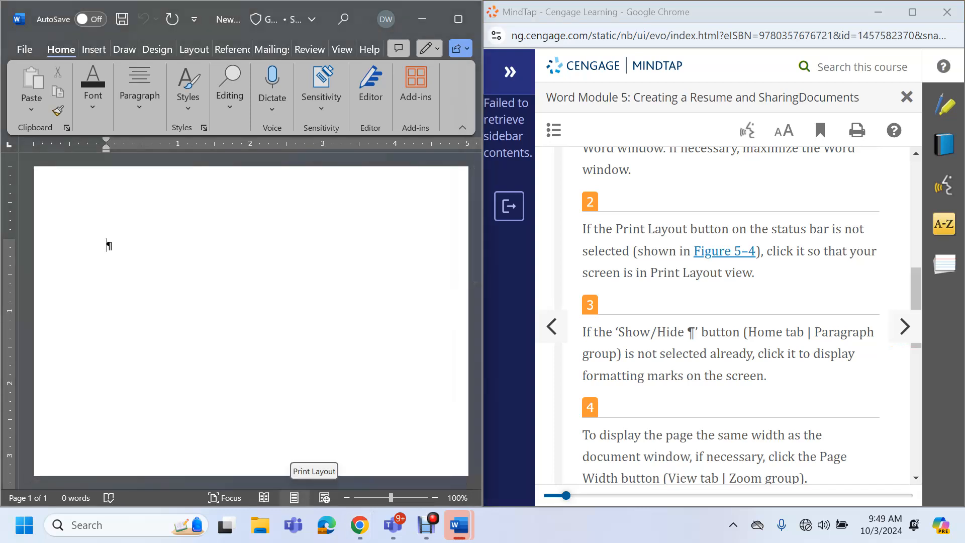
pyautogui.scroll(-3, 730, 316)
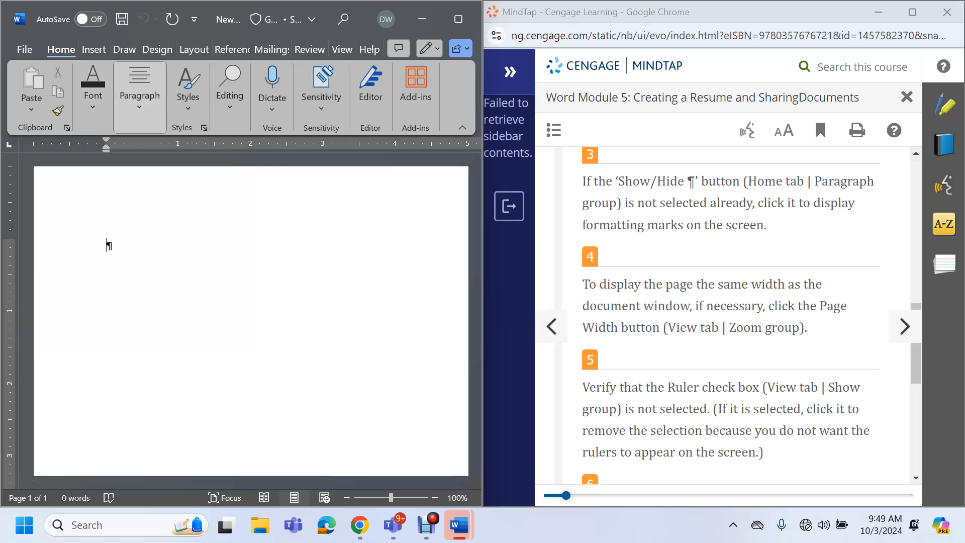
pyautogui.click(140, 95)
pyautogui.click(285, 149)
pyautogui.click(285, 150)
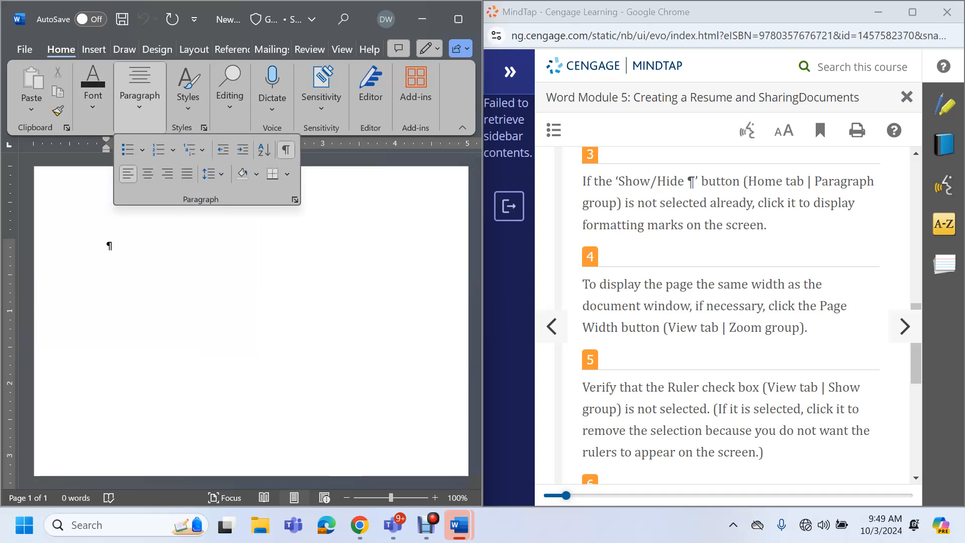
pyautogui.scroll(-1, 281, 302)
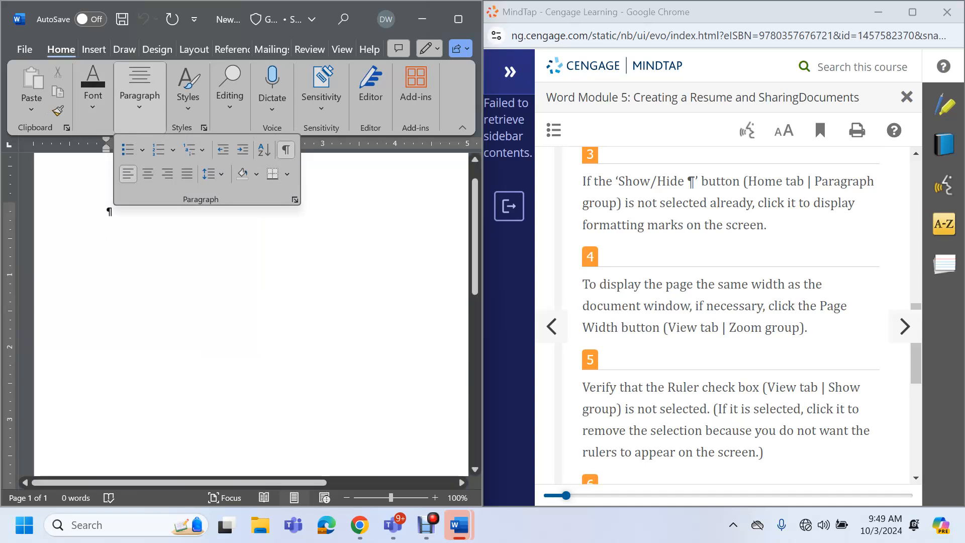
pyautogui.click(281, 301)
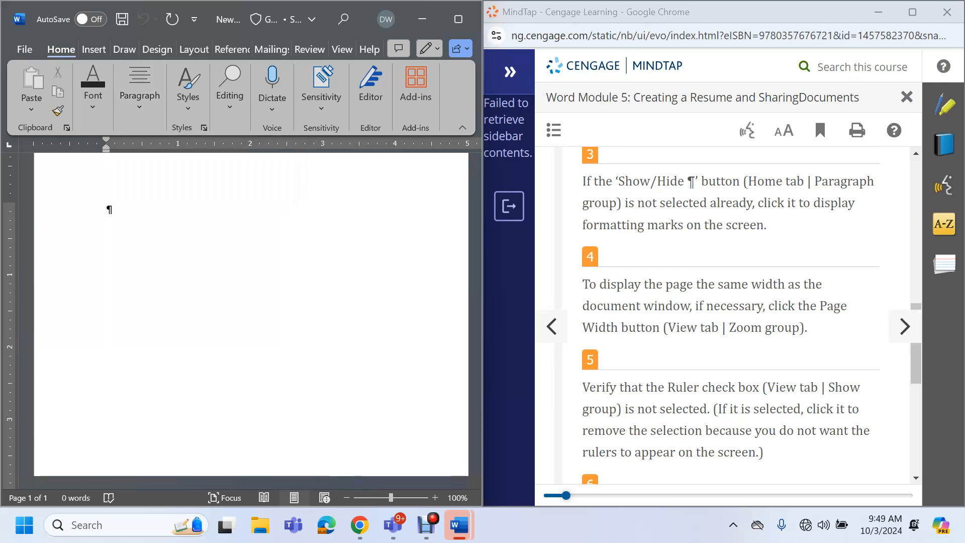
pyautogui.scroll(-1, 729, 312)
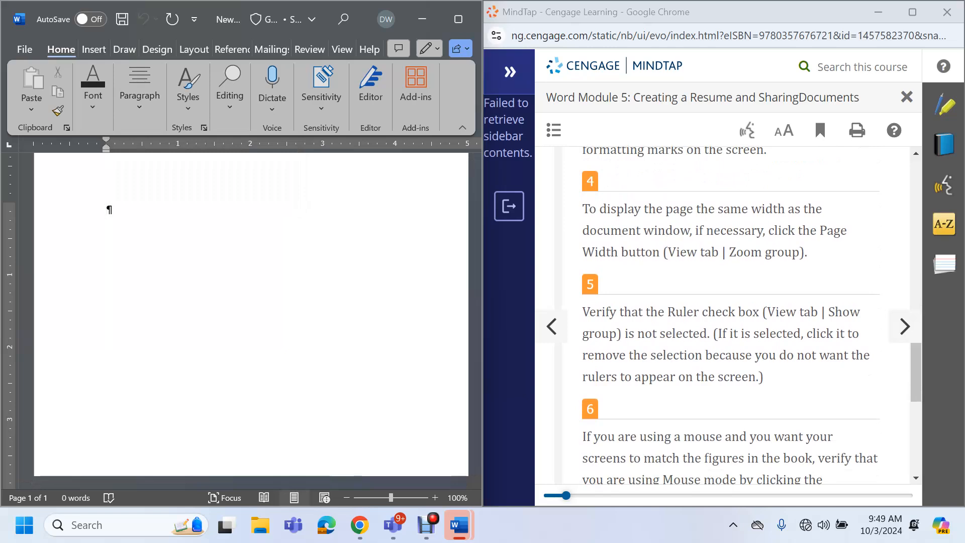
pyautogui.hotkey('alt', 'w')
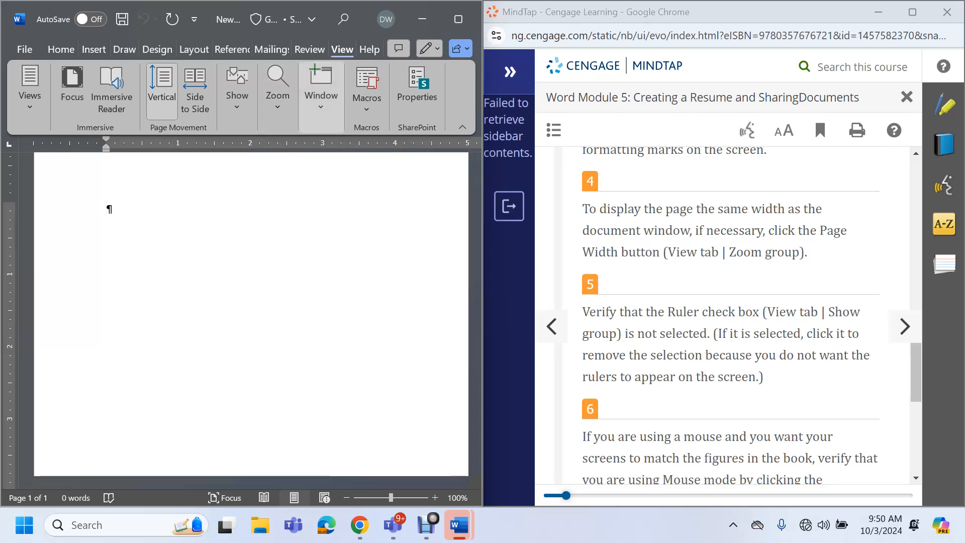
# Set the document zoom to Page Width and restore Word to half-screen size
pyautogui.click(278, 96)
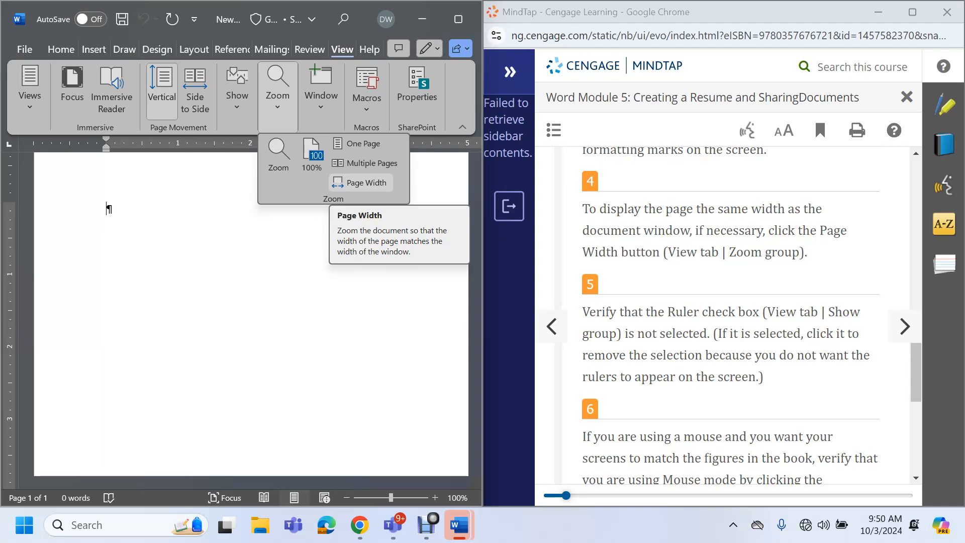
pyautogui.click(360, 182)
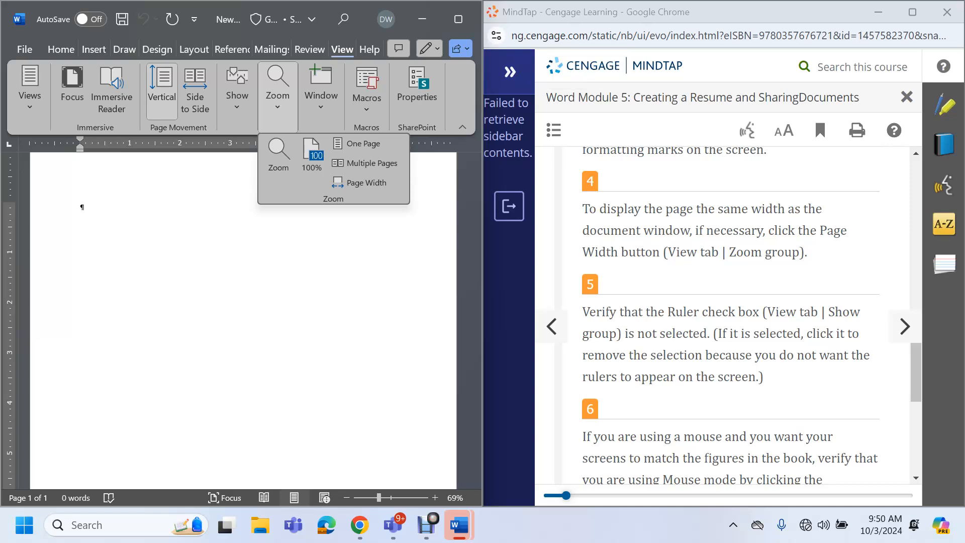
pyautogui.click(427, 19)
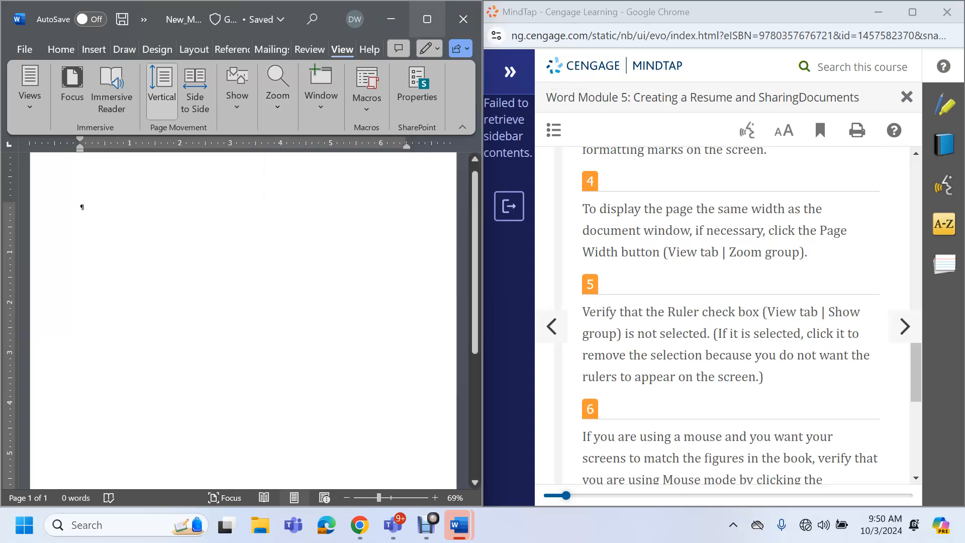
pyautogui.click(458, 19)
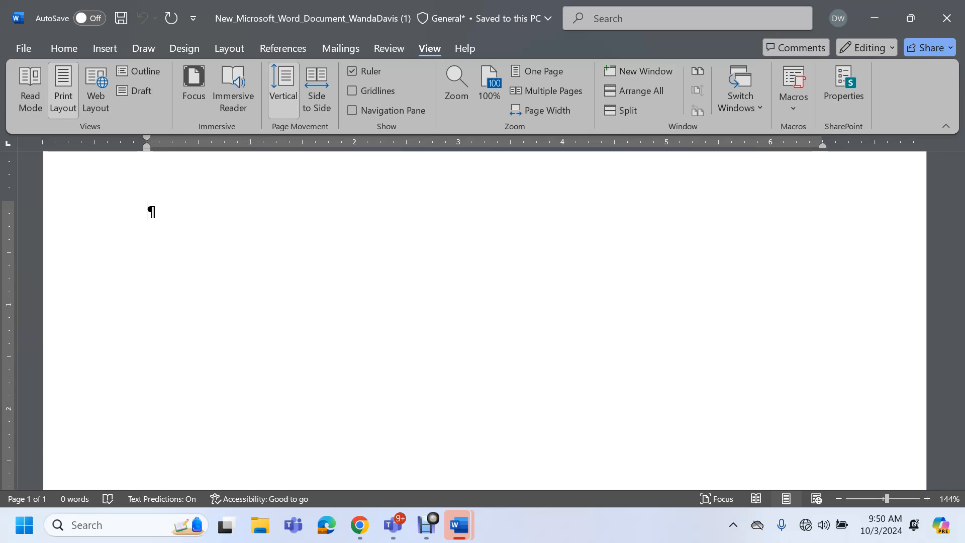
pyautogui.click(911, 18)
pyautogui.scroll(-3, 752, 315)
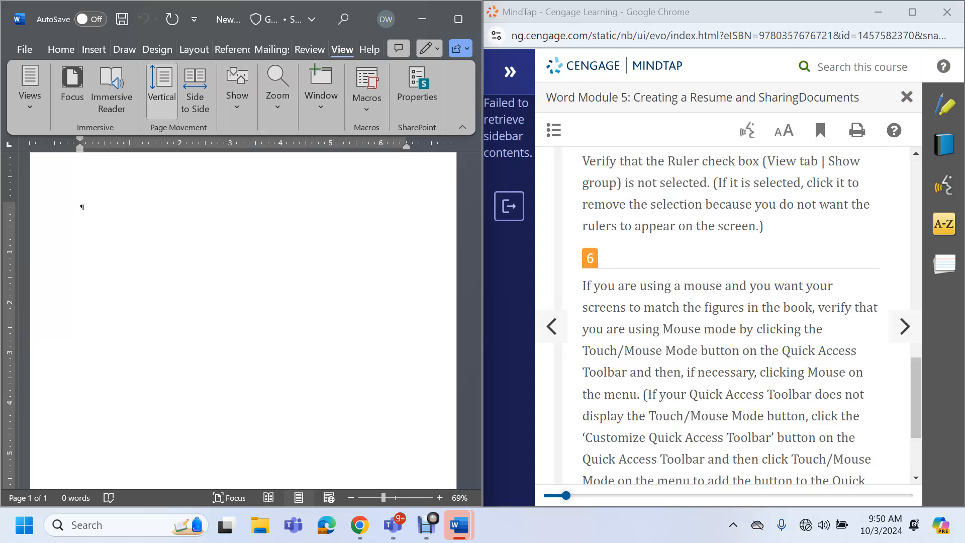
# Turn the Ruler off and back on so the rulers stay visible
pyautogui.click(237, 96)
pyautogui.click(230, 143)
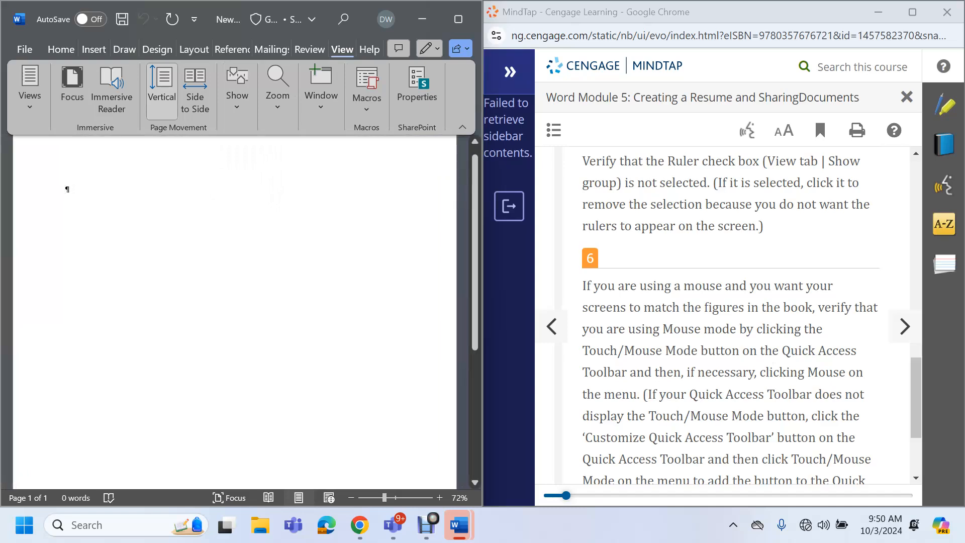
pyautogui.click(236, 95)
pyautogui.click(229, 143)
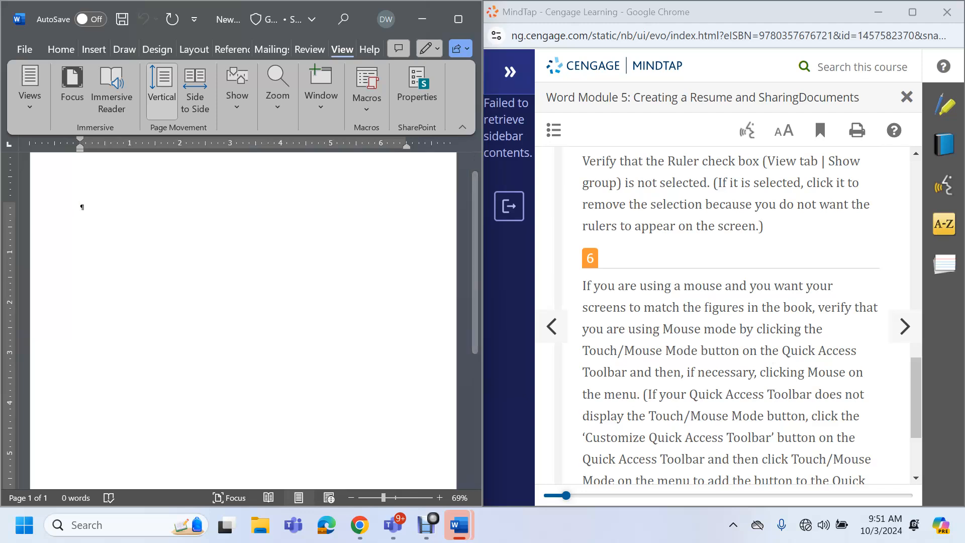
pyautogui.scroll(-1, 729, 312)
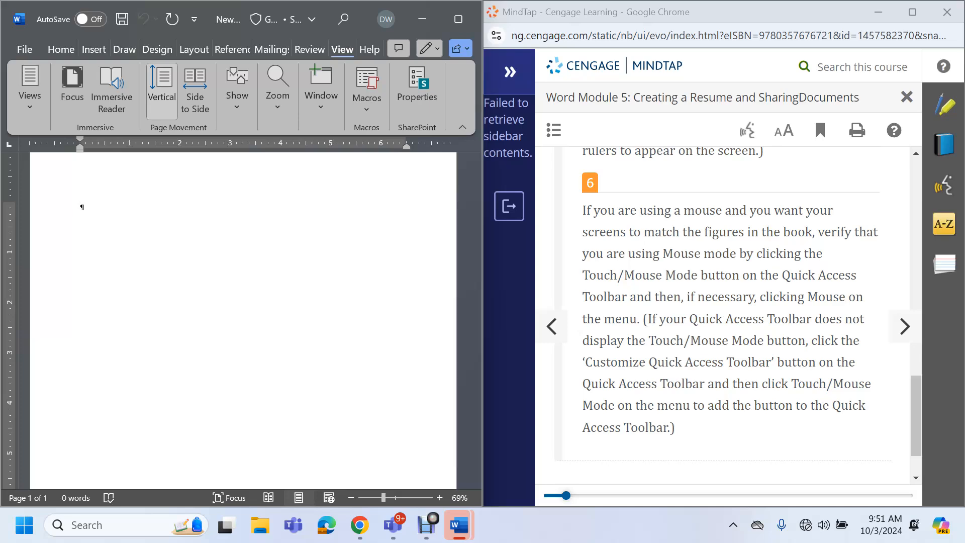
# Advance the MindTap lesson twice to the step on searching online resume templates
pyautogui.click(905, 326)
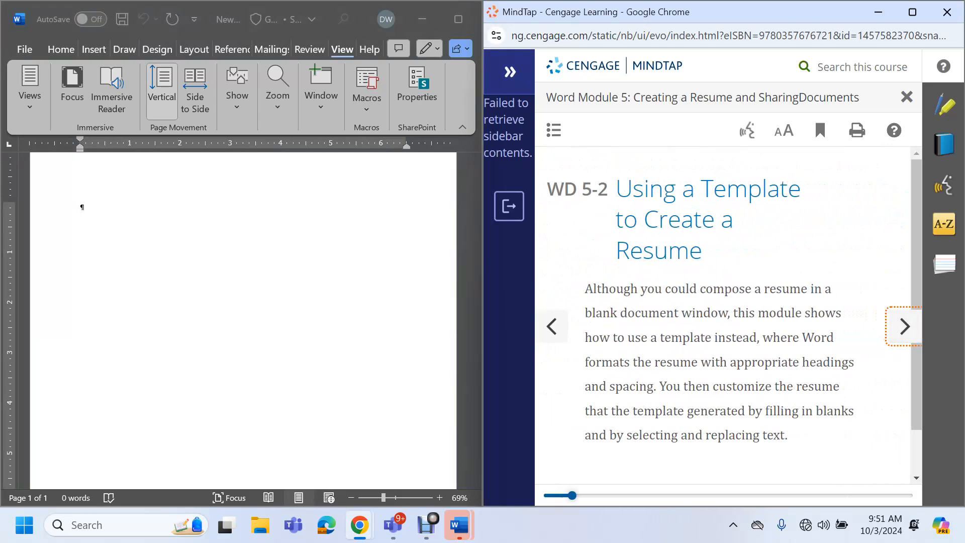
pyautogui.scroll(-1, 724, 312)
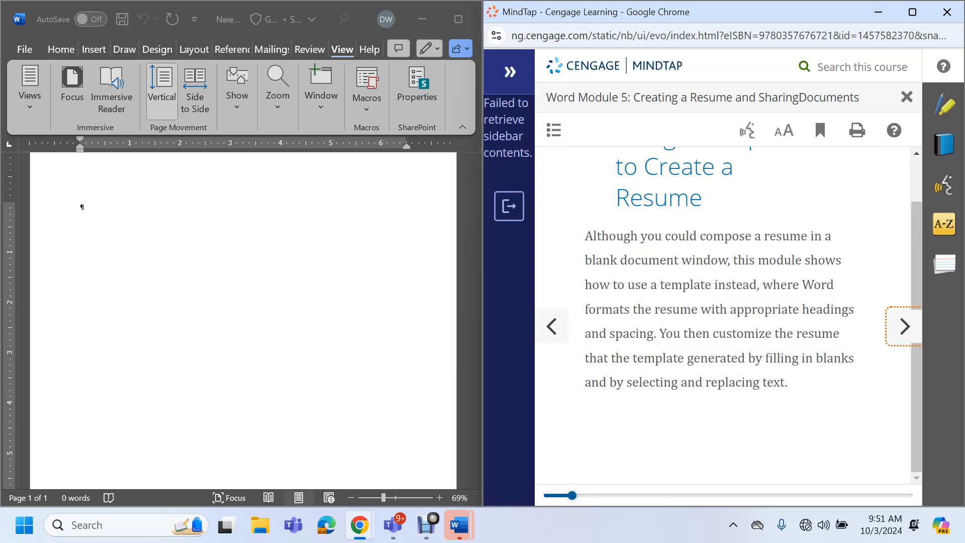
pyautogui.click(904, 327)
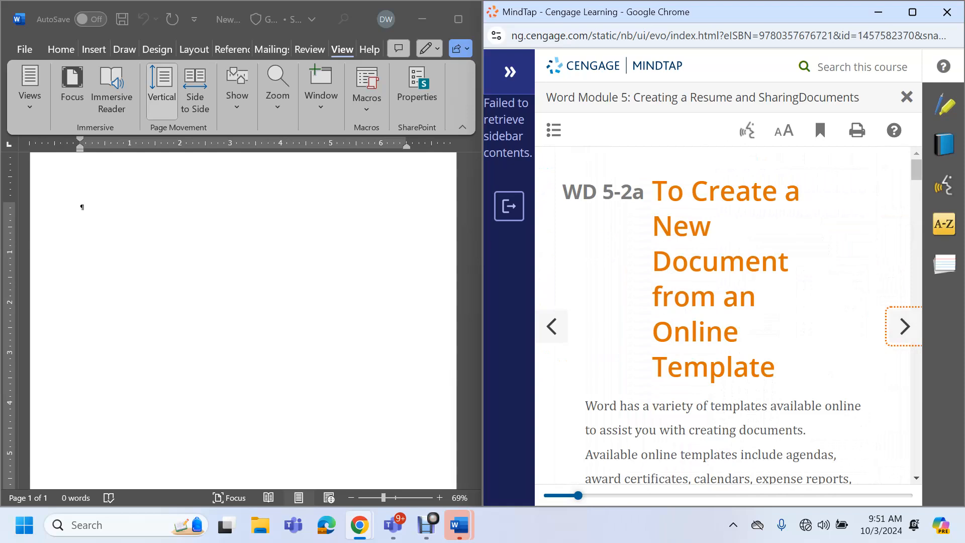
pyautogui.scroll(-10, 724, 317)
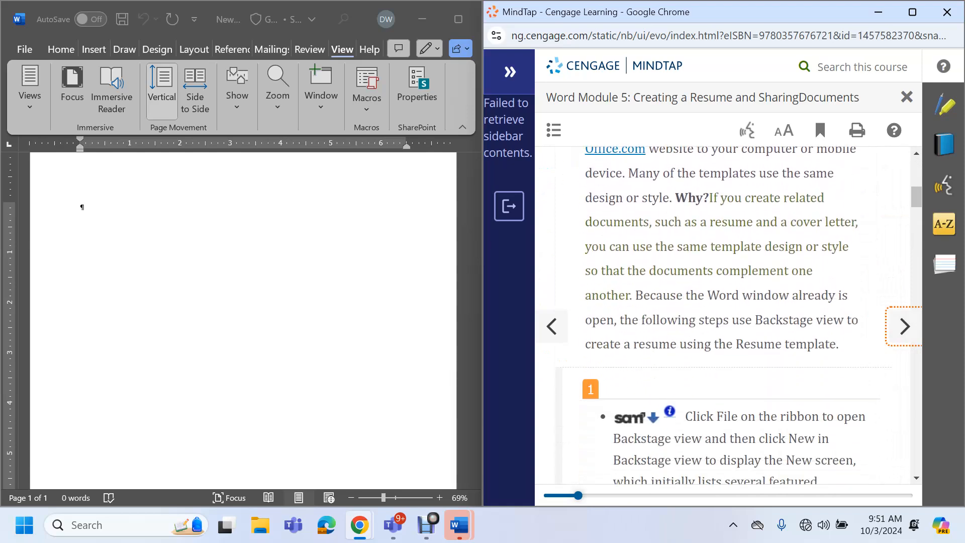
pyautogui.scroll(-3, 723, 317)
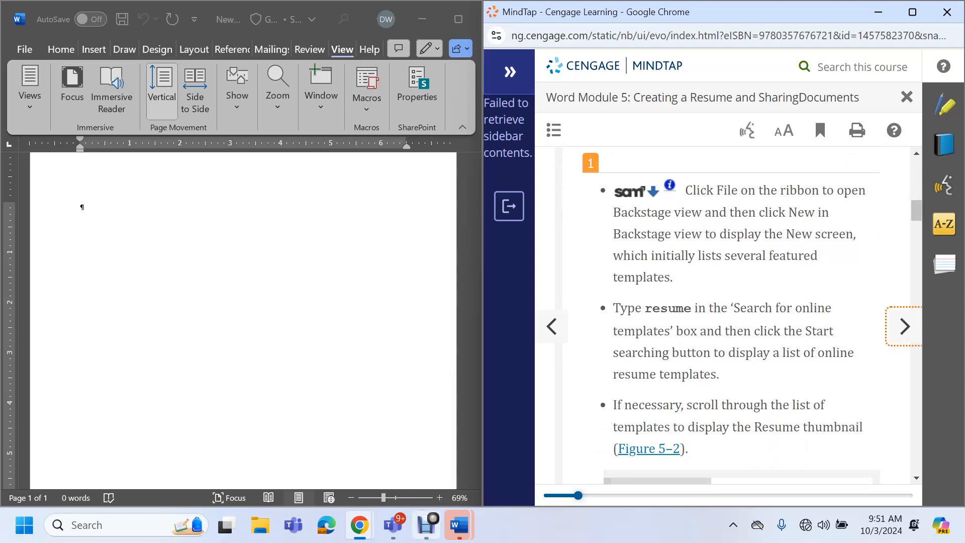
pyautogui.click(426, 525)
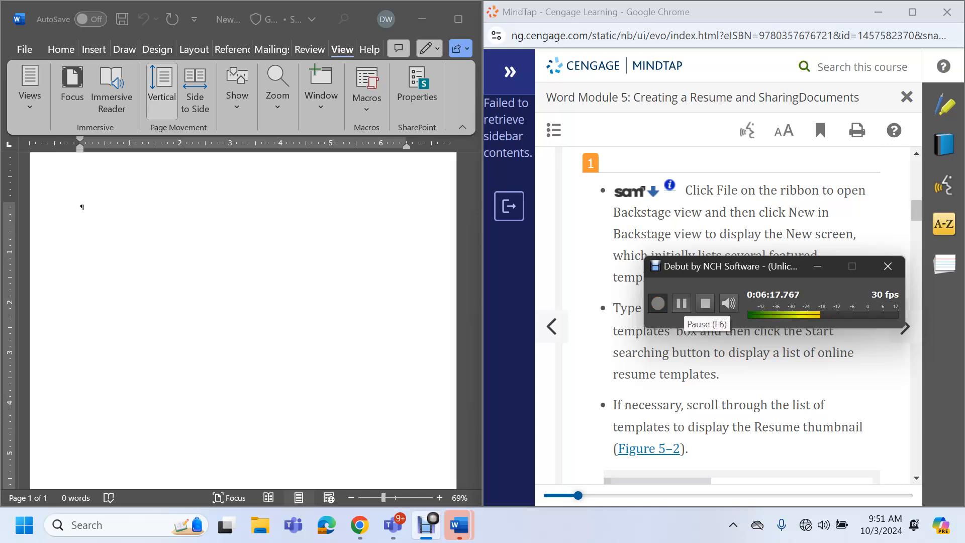
pyautogui.click(682, 303)
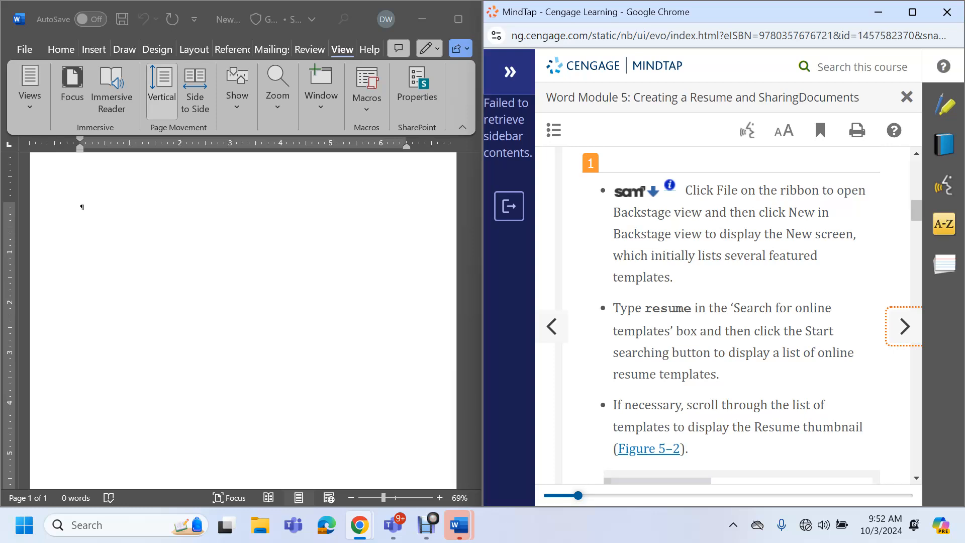
pyautogui.moveTo(427, 19)
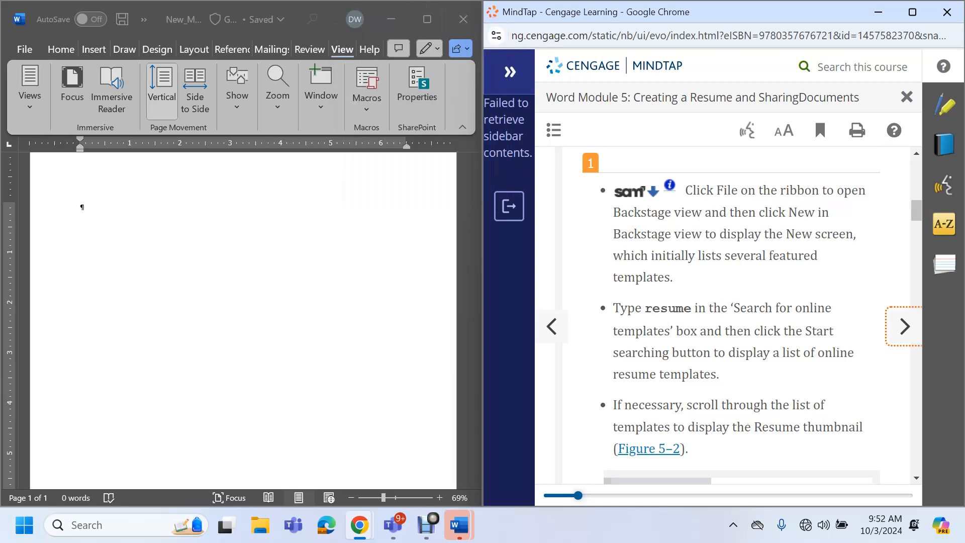
# Close the lesson plan document and enter 'resume' in the maximized Word Home search box
pyautogui.click(25, 49)
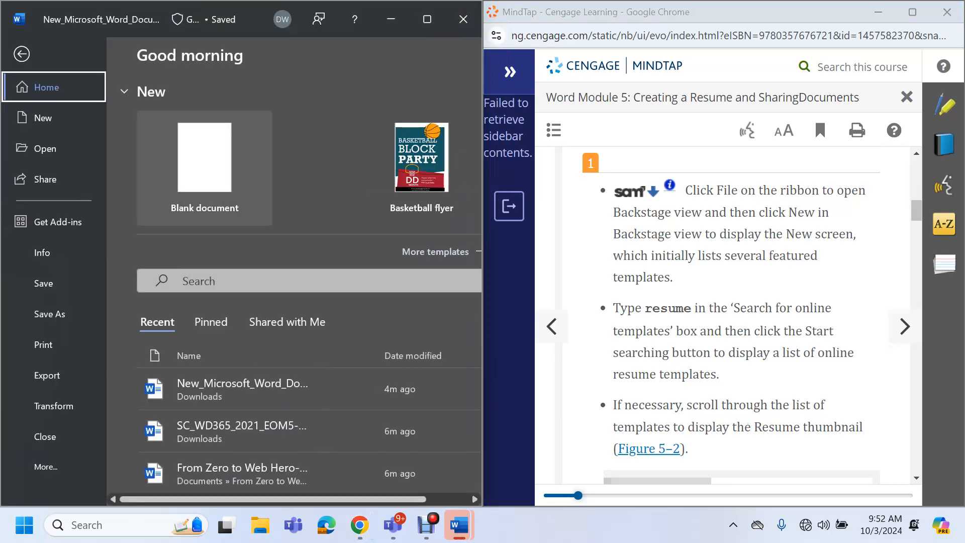
pyautogui.write('resume')
pyautogui.press('Return')
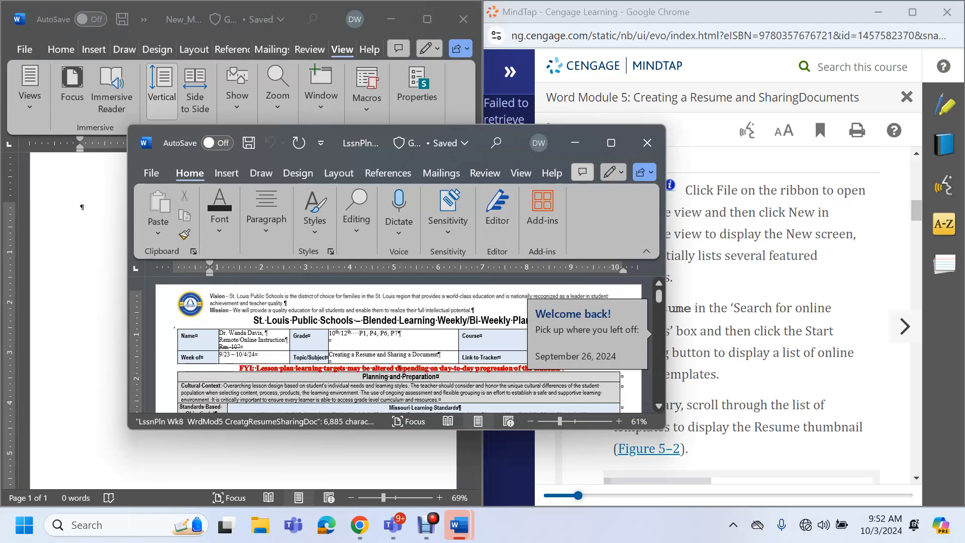
pyautogui.click(575, 142)
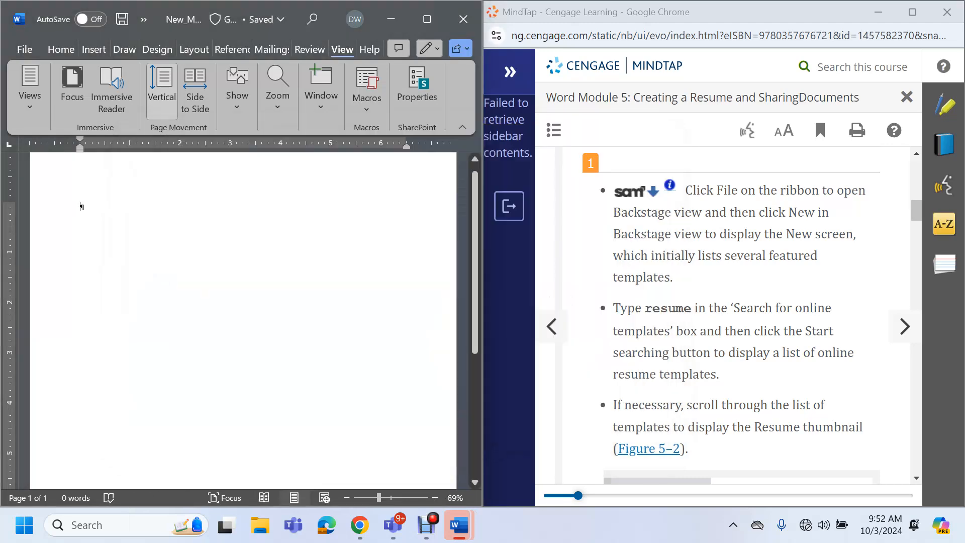
pyautogui.click(24, 49)
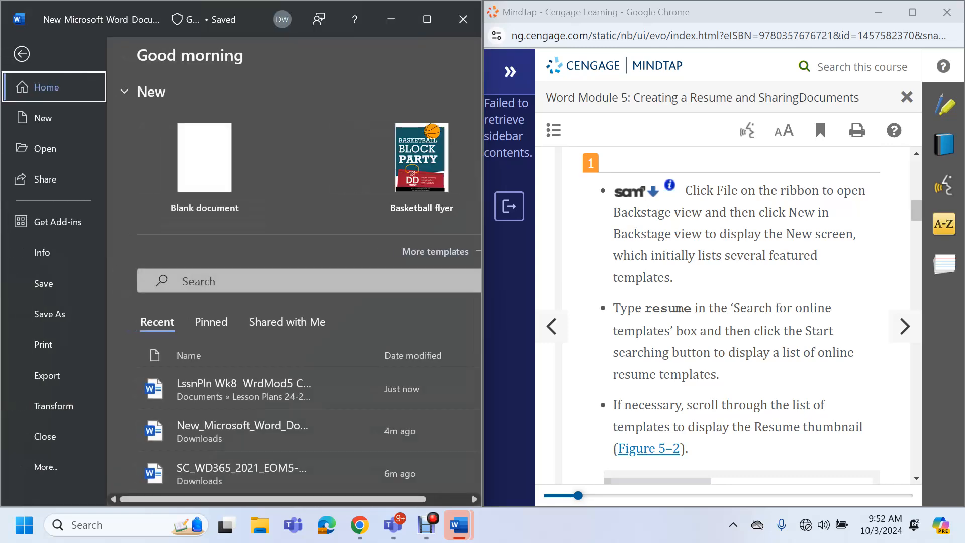
pyautogui.click(241, 281)
pyautogui.write('resume')
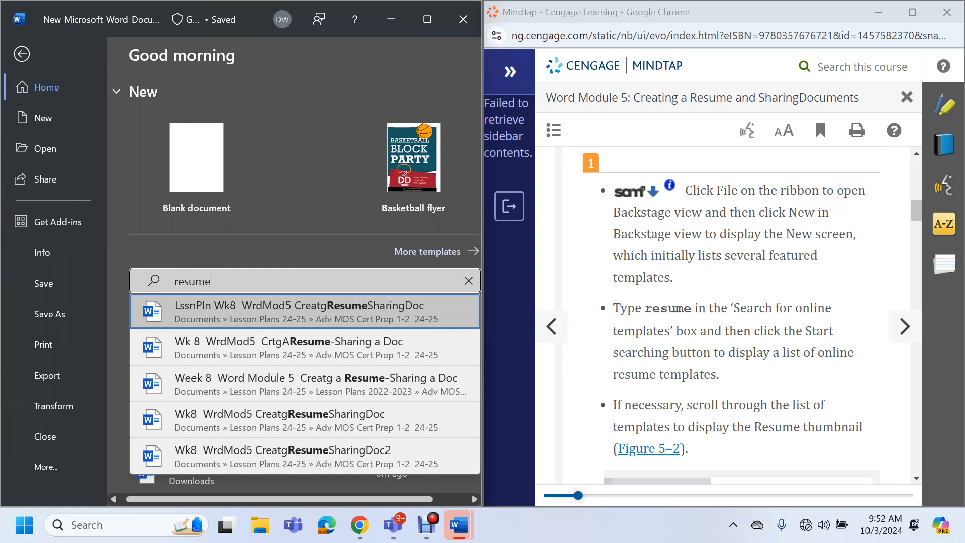
pyautogui.click(427, 19)
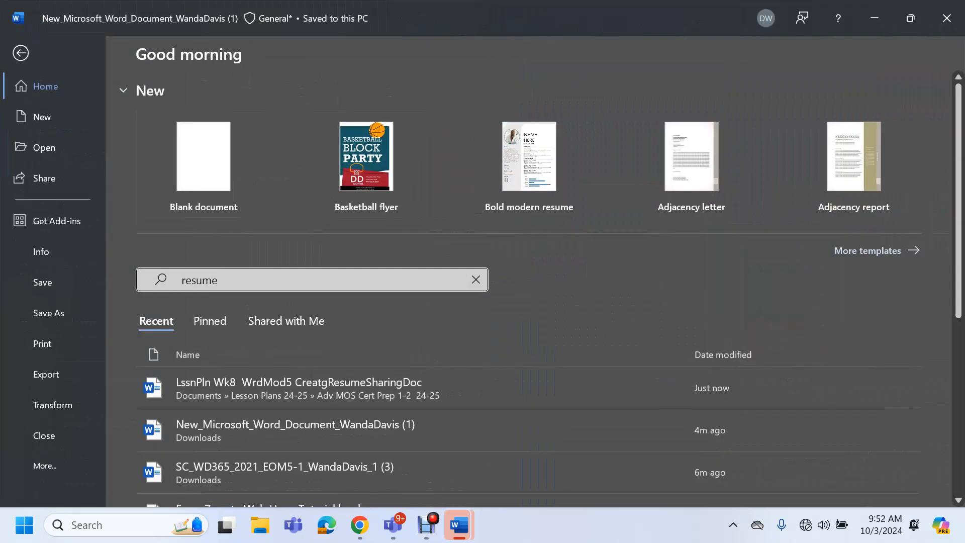
# Search Word's online templates for 'resume'
pyautogui.click(42, 117)
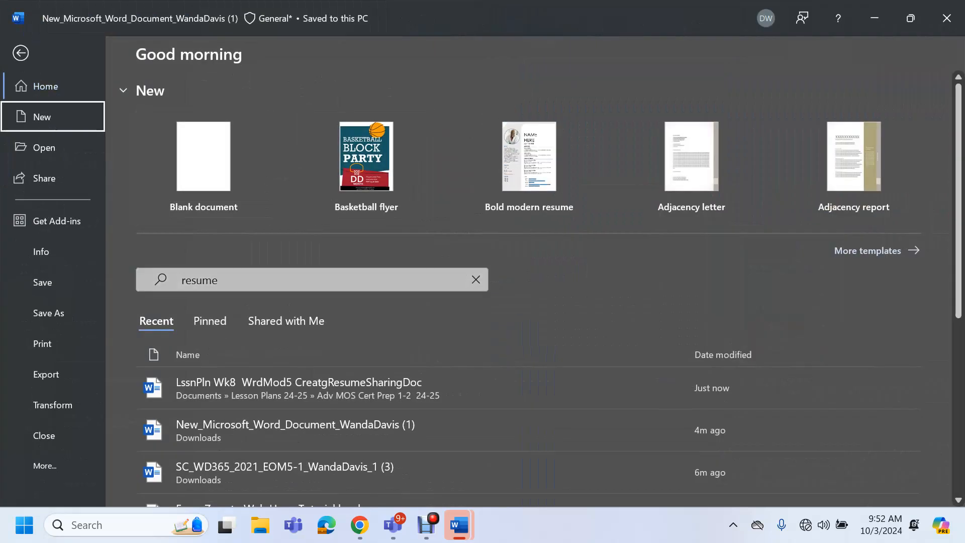
pyautogui.click(251, 308)
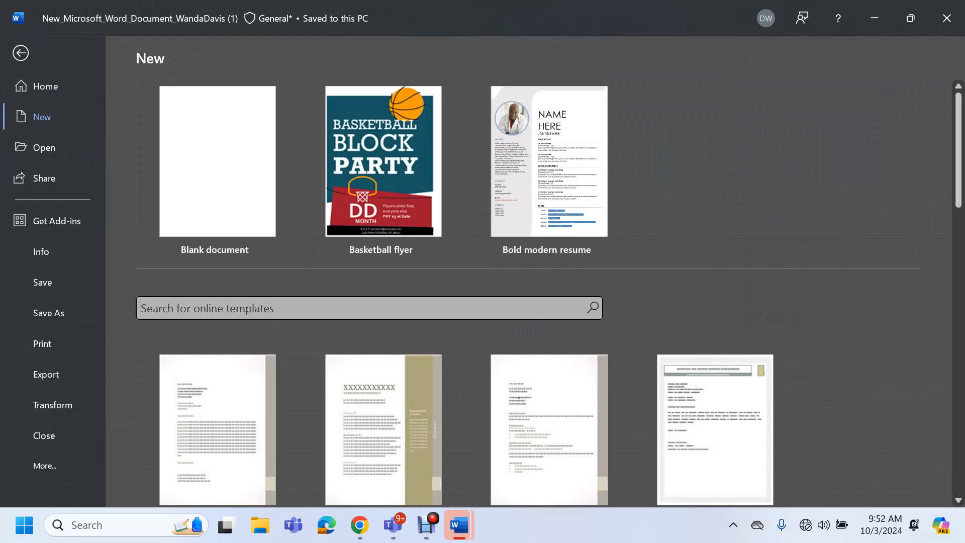
pyautogui.write('resume')
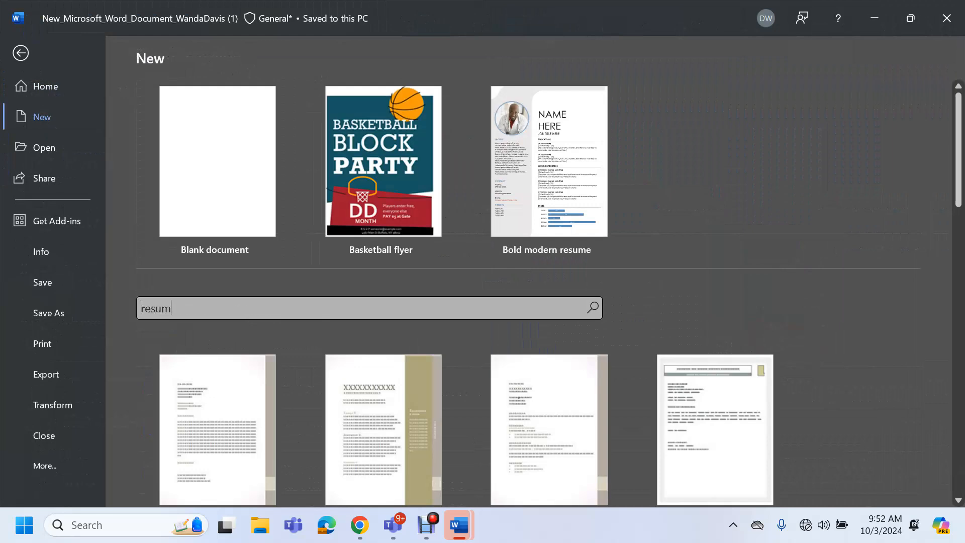
pyautogui.press('Return')
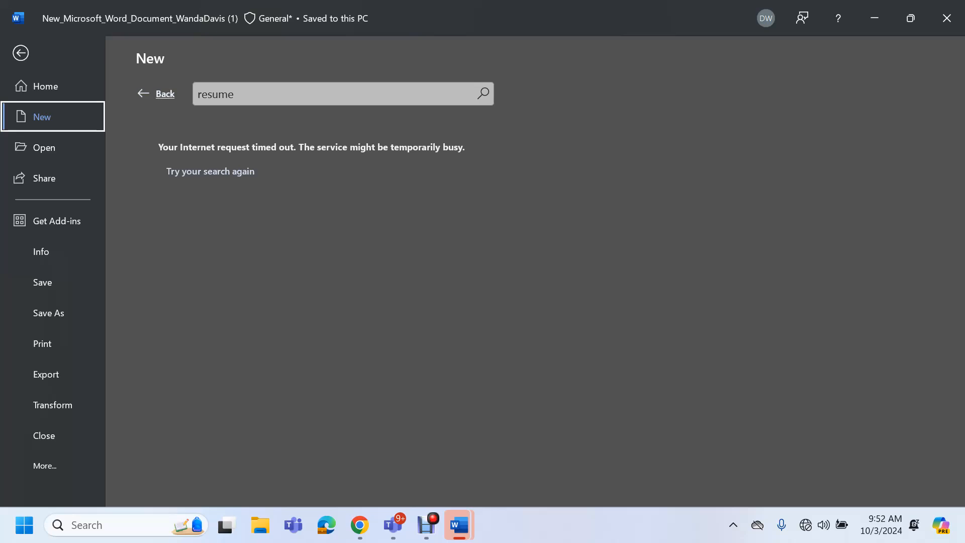
# After the search times out, go back and return to the blank document
pyautogui.click(156, 94)
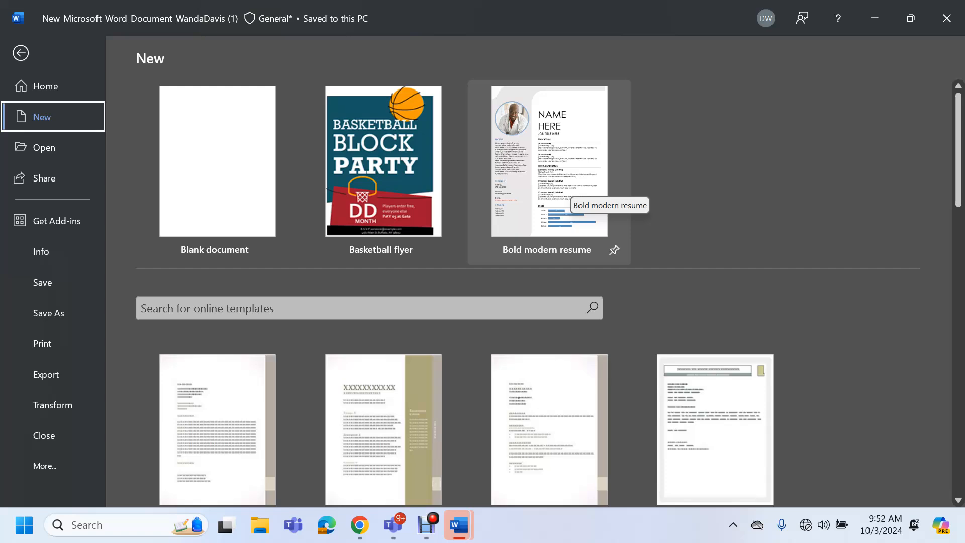
pyautogui.scroll(-3, 549, 301)
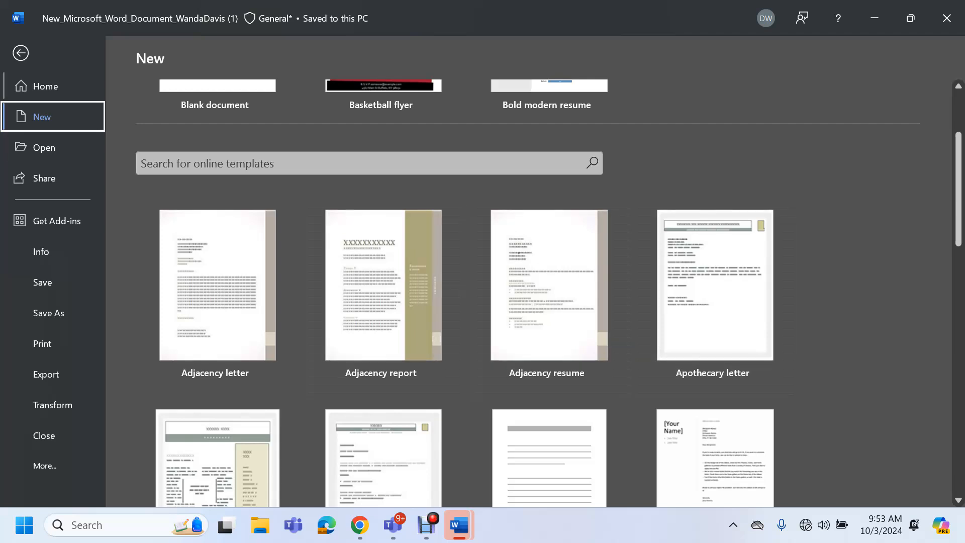
pyautogui.press('Escape')
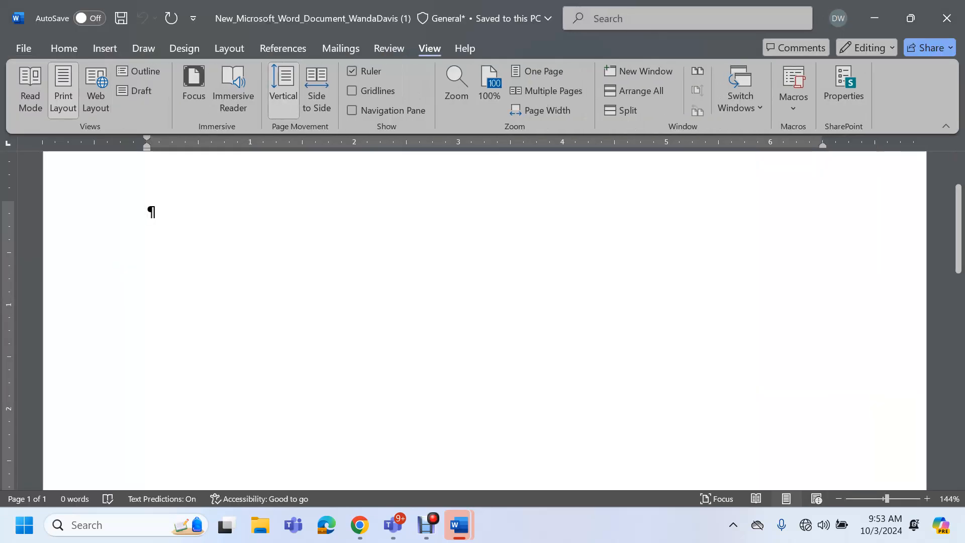
# Download Support_WD_5_ResumeTemplate.docx from the MindTap project's Support File(s) list
pyautogui.click(360, 525)
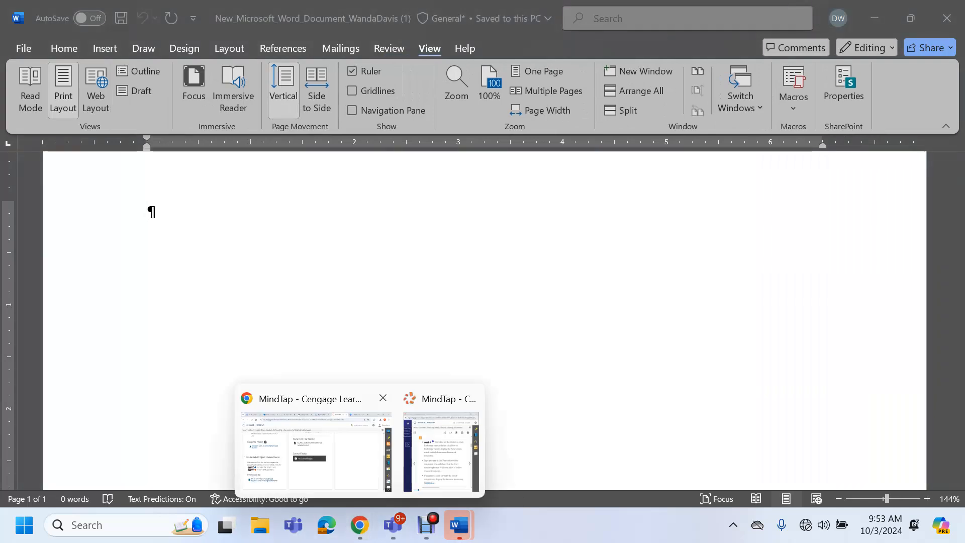
pyautogui.click(312, 443)
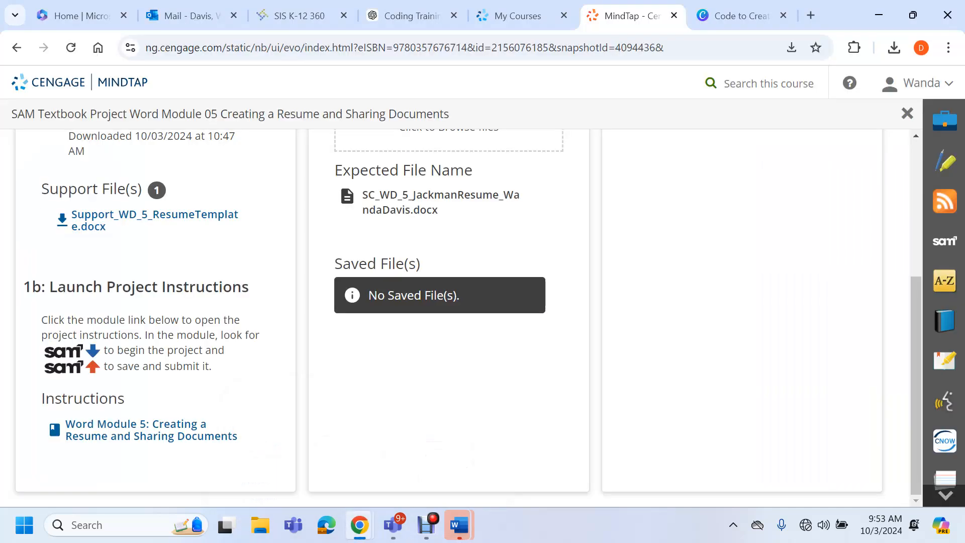
pyautogui.scroll(5, 151, 336)
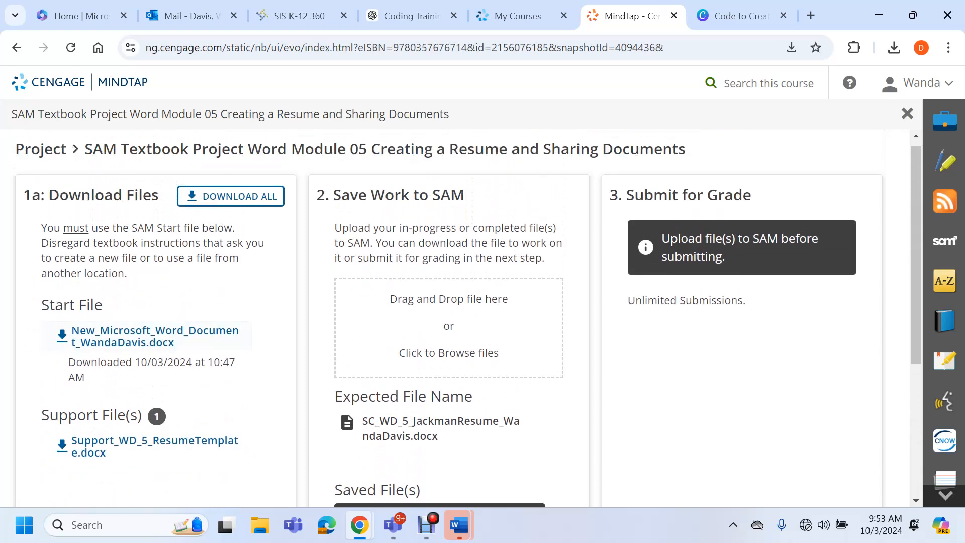
pyautogui.click(150, 447)
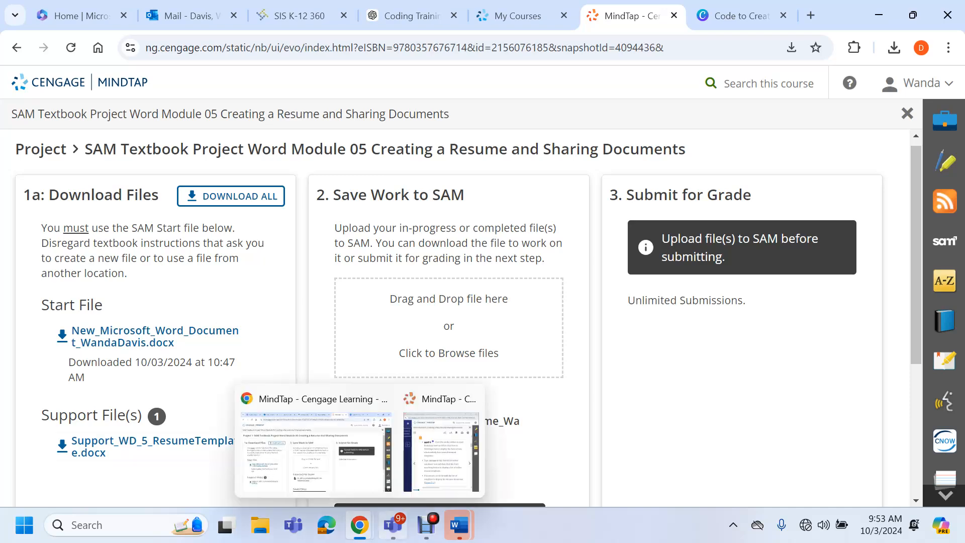
# Minimize Chrome to get back to Word and bring up File Explorer
pyautogui.click(879, 15)
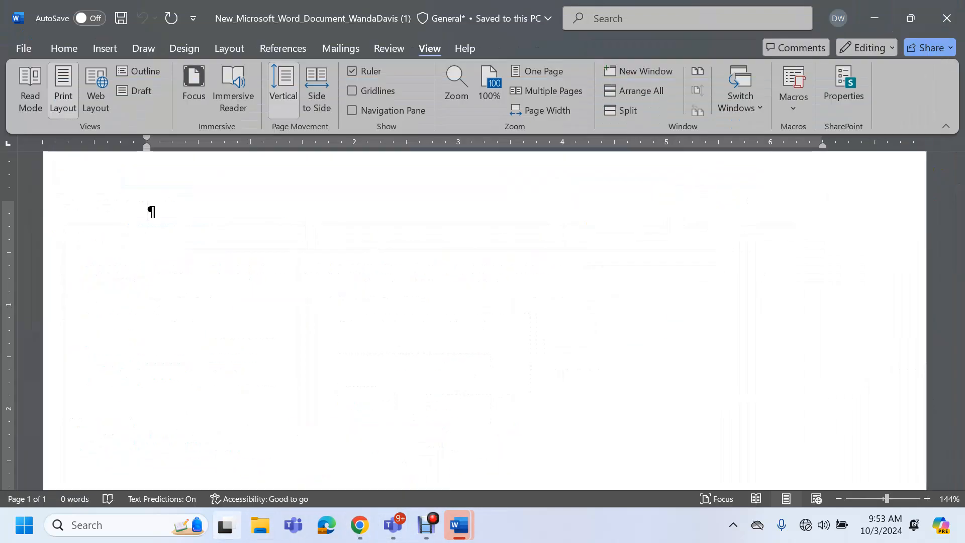
pyautogui.click(261, 524)
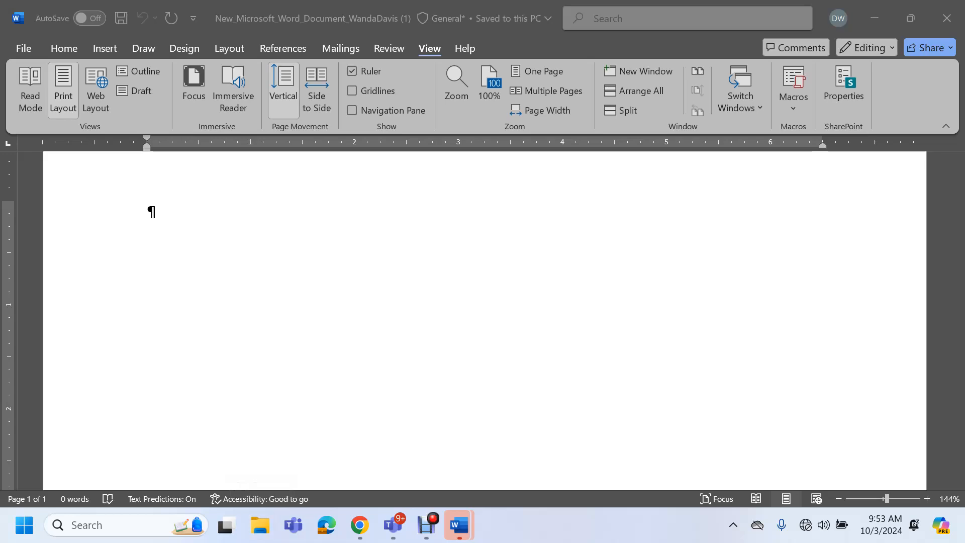
pyautogui.click(260, 525)
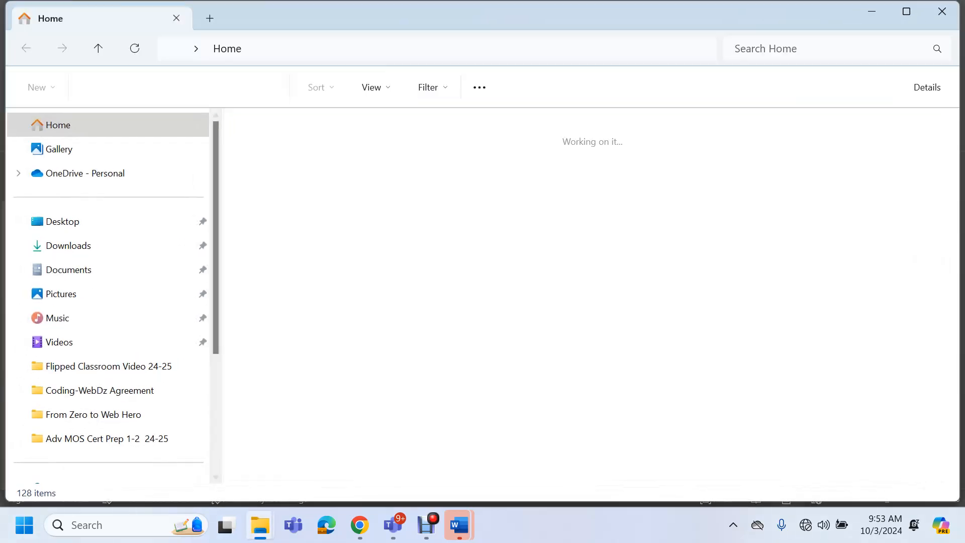
# Open Support_WD_5_ResumeTemplate (1) from the Downloads folder in Word
pyautogui.click(68, 246)
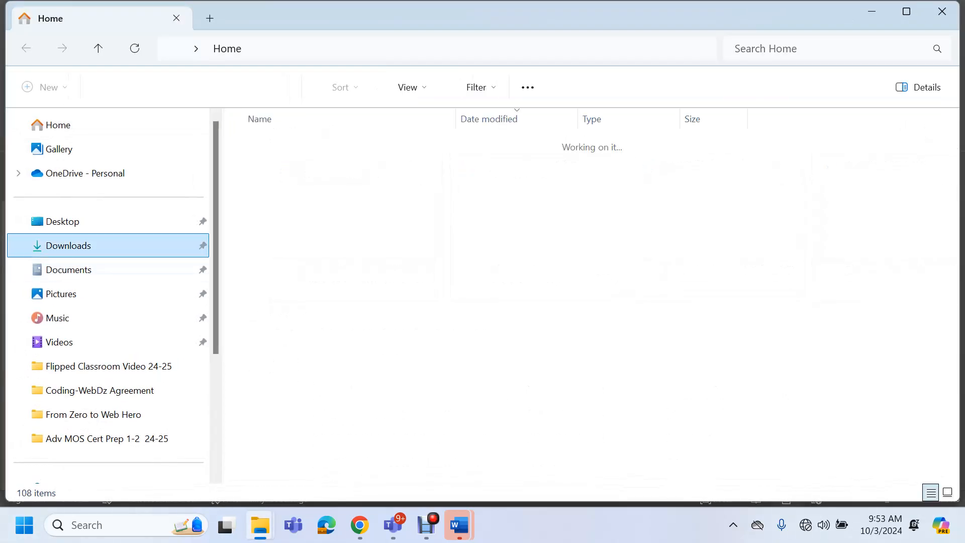
pyautogui.click(325, 184)
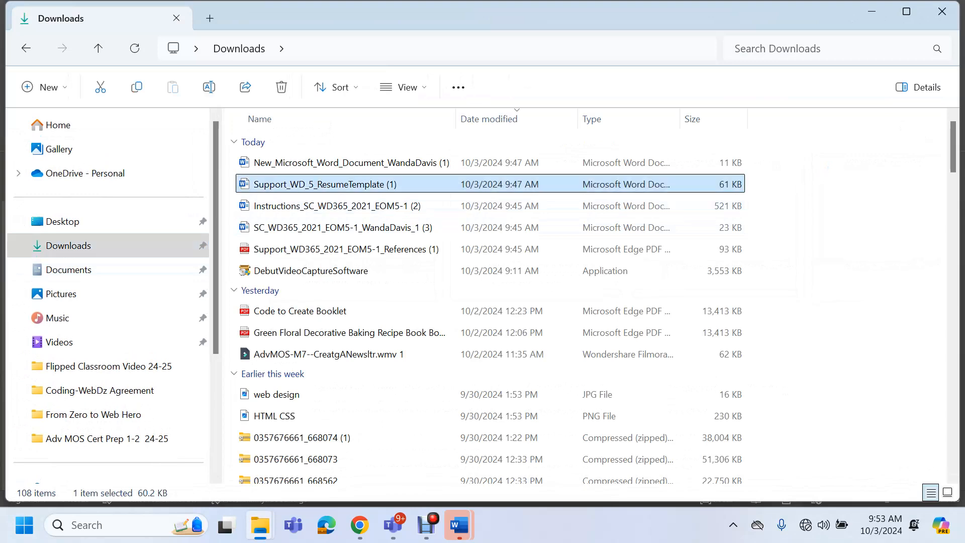
pyautogui.press('Return')
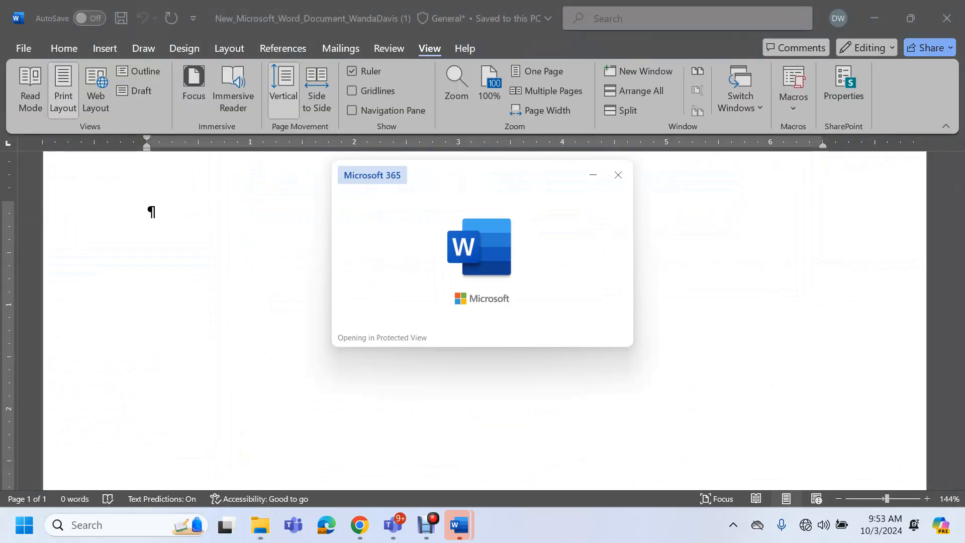
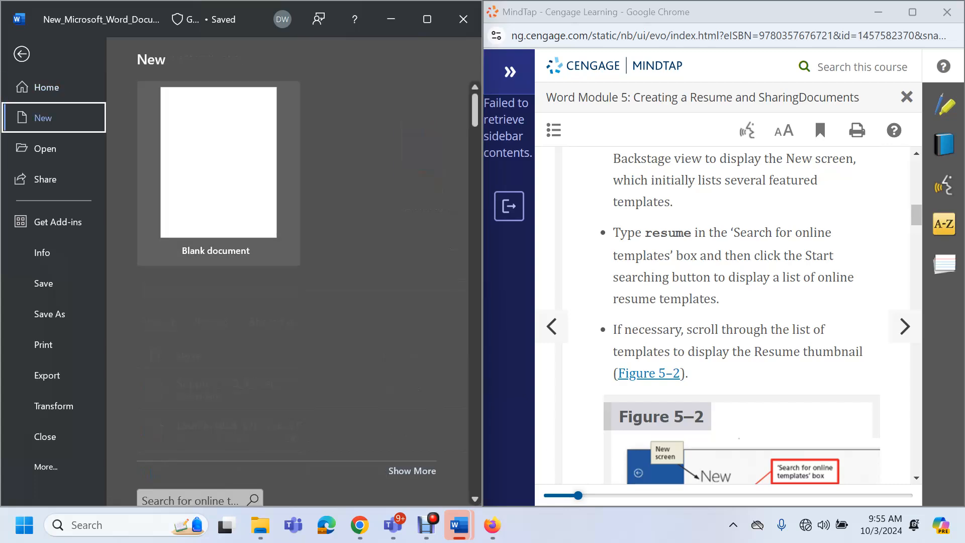
# Search Word's online templates for 'resume'
pyautogui.scroll(-2, 221, 312)
pyautogui.scroll(-1, 222, 281)
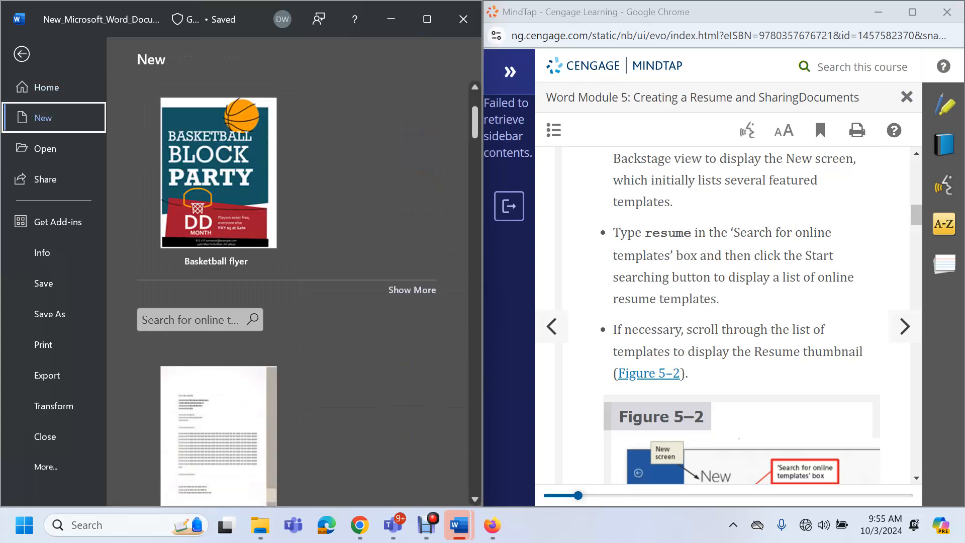
pyautogui.scroll(2, 221, 281)
pyautogui.scroll(1, 221, 231)
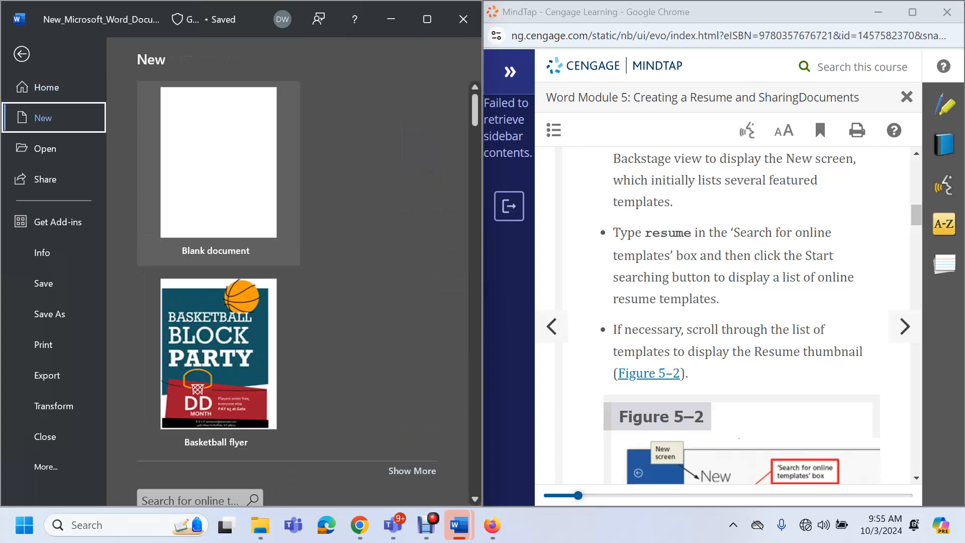
pyautogui.scroll(-3, 222, 282)
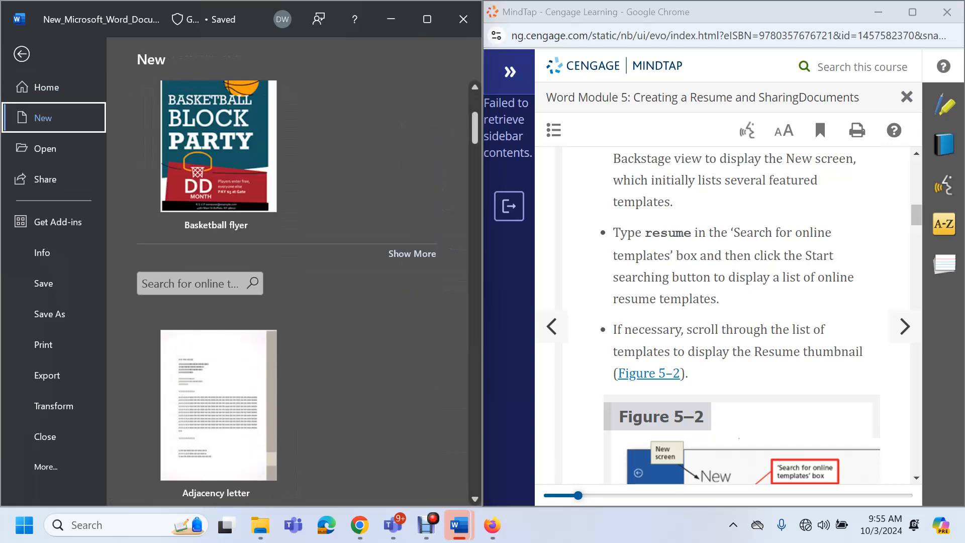
pyautogui.click(191, 283)
pyautogui.write('resume')
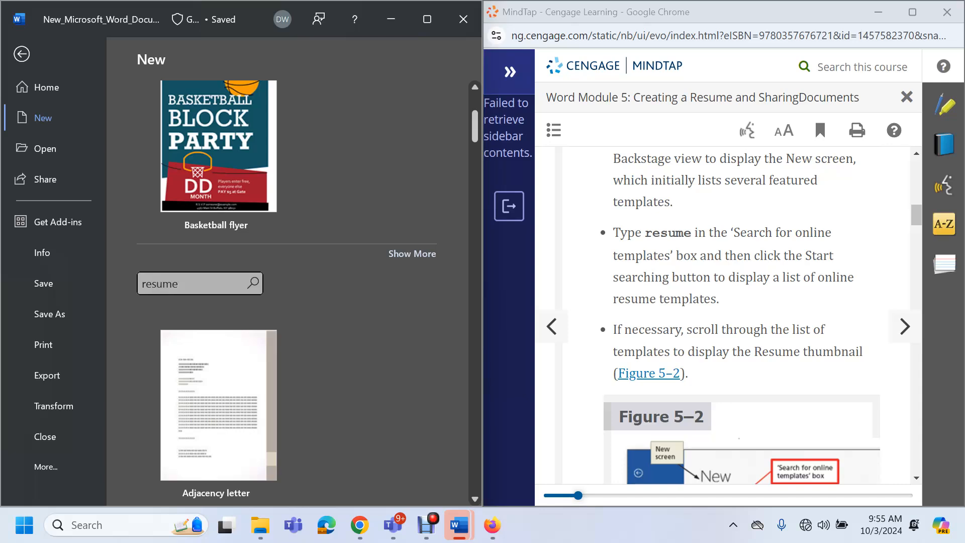
pyautogui.press('Return')
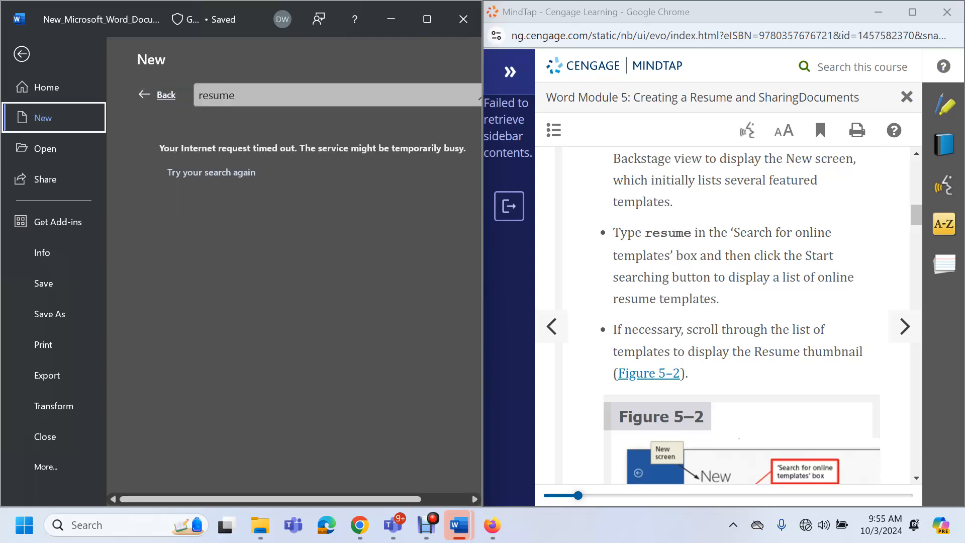
# Go back from the timed-out search, browse the templates, then return to the blank document
pyautogui.click(157, 94)
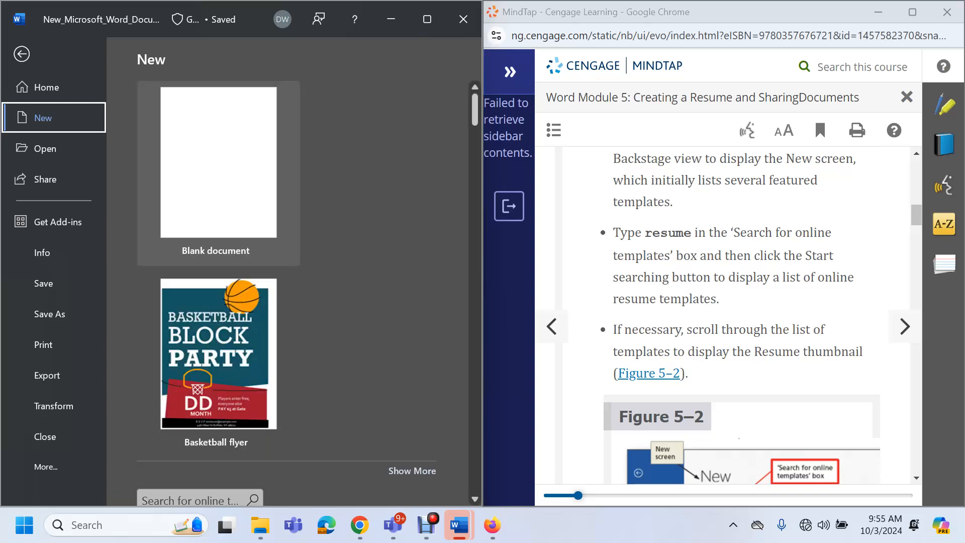
pyautogui.scroll(-8, 292, 296)
pyautogui.scroll(-8, 218, 296)
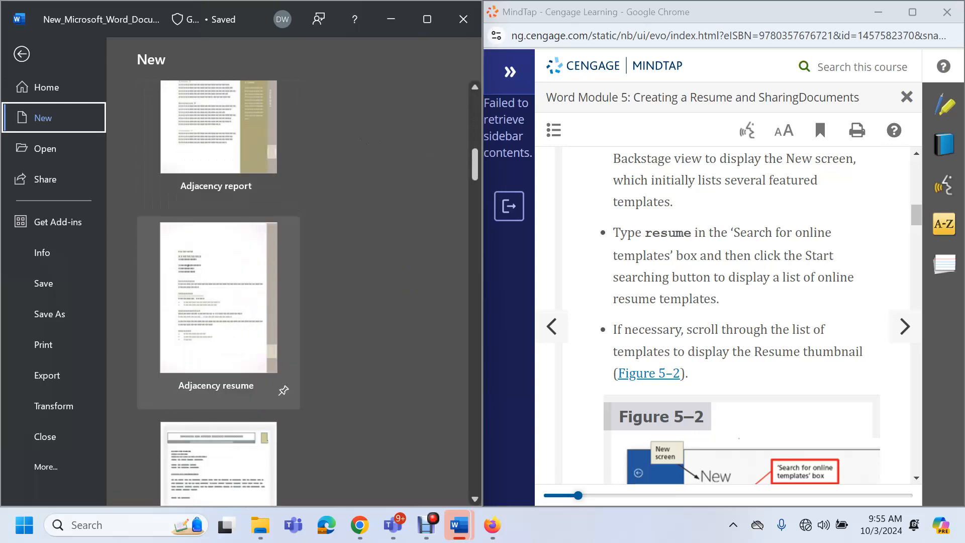
pyautogui.scroll(-4, 219, 297)
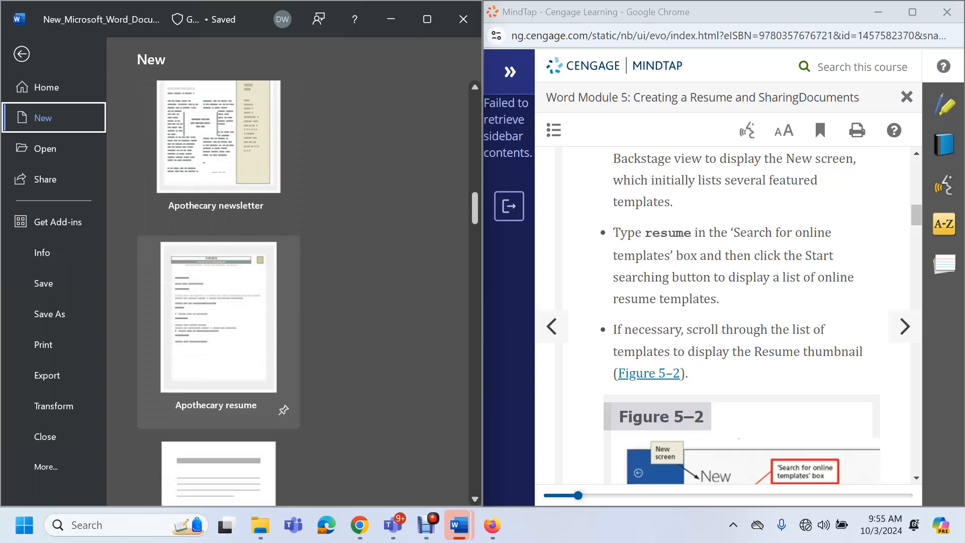
pyautogui.press('Escape')
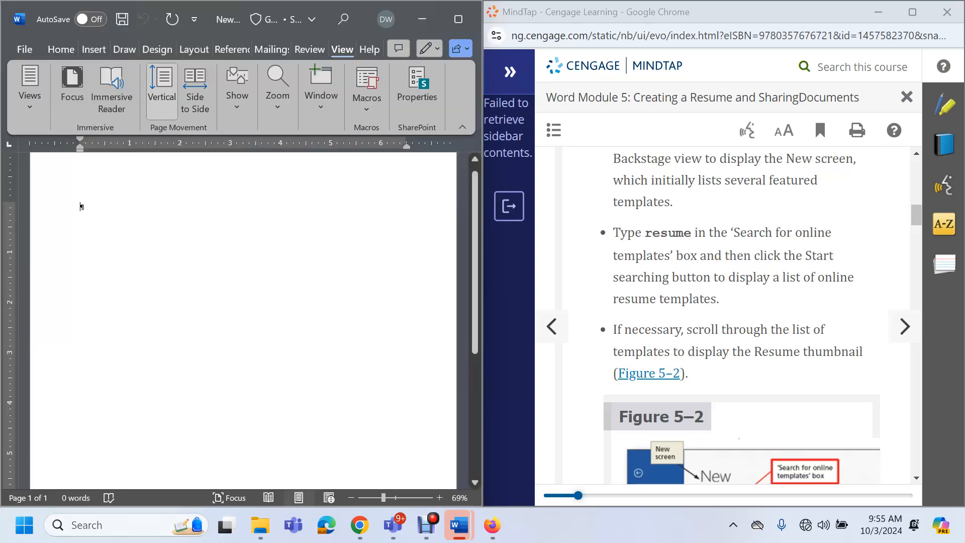
# Open the Bold modern resume template's preview from Word's template gallery
pyautogui.scroll(-13, 734, 317)
pyautogui.scroll(-3, 734, 317)
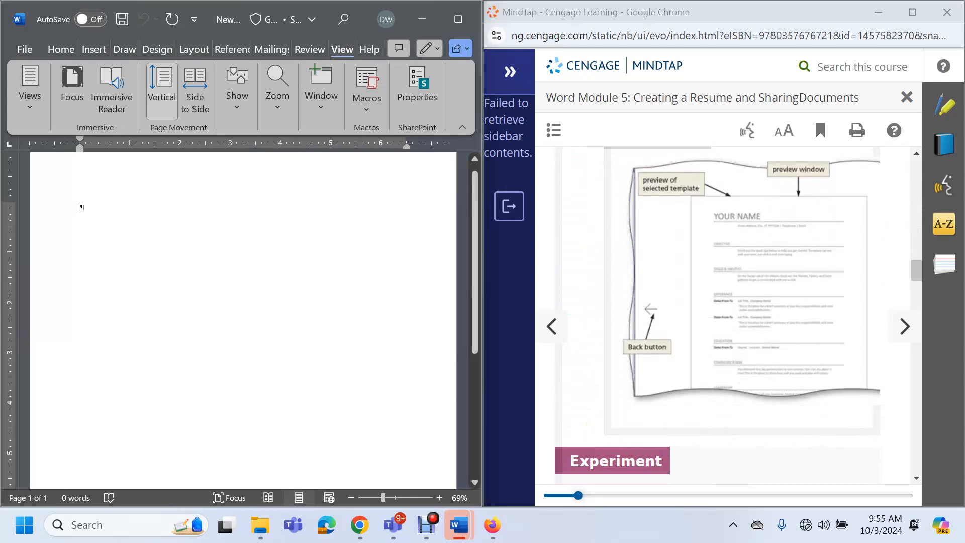
pyautogui.scroll(5, 734, 317)
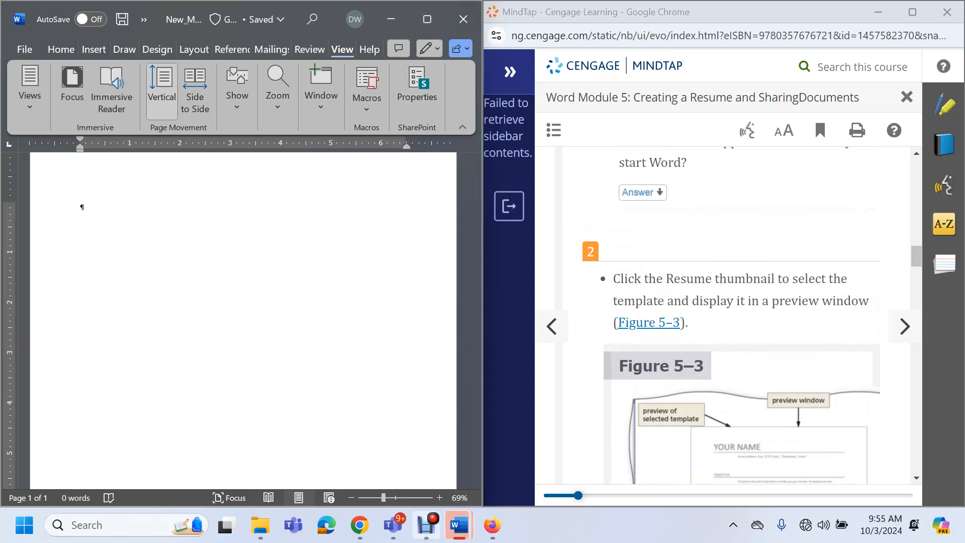
pyautogui.click(426, 526)
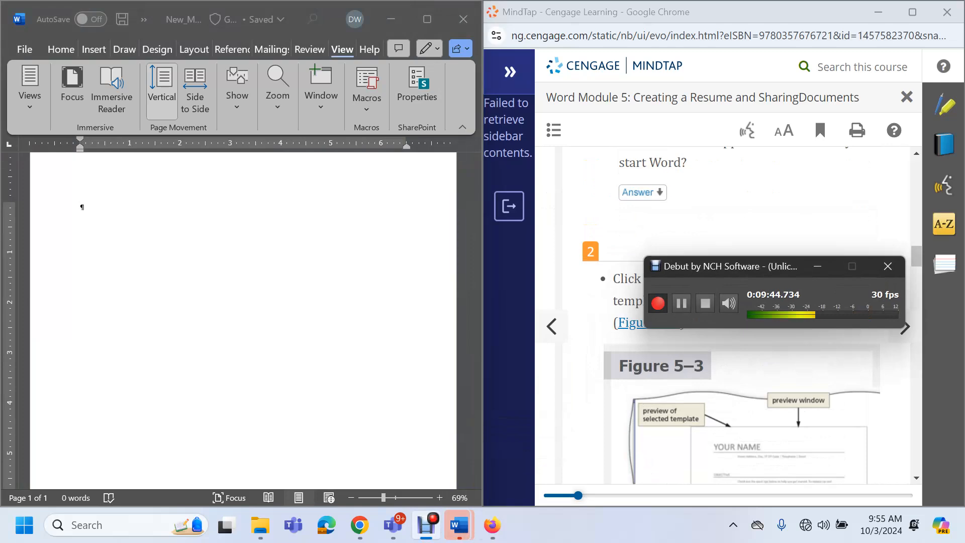
pyautogui.click(682, 303)
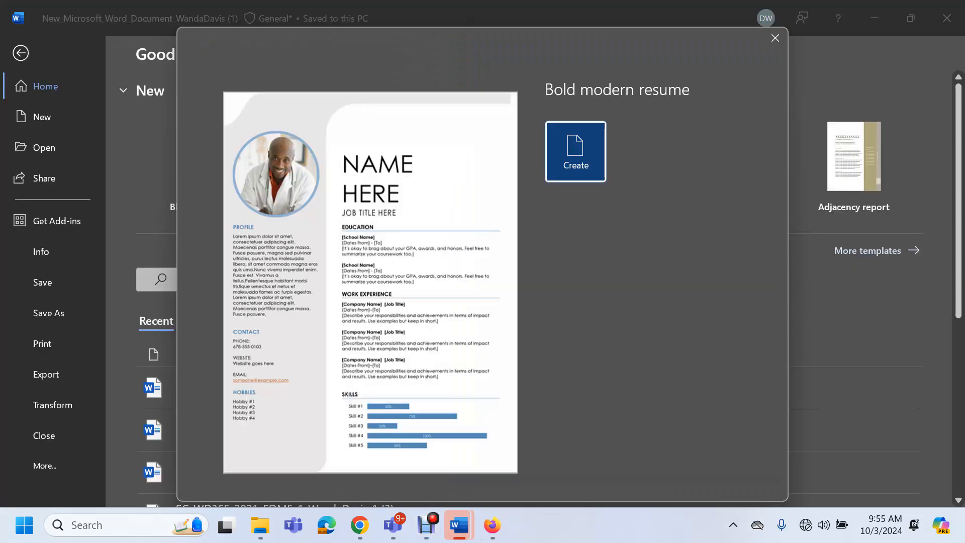
# Create Document1 from the Bold modern resume template and snap Word to the left half
pyautogui.click(576, 151)
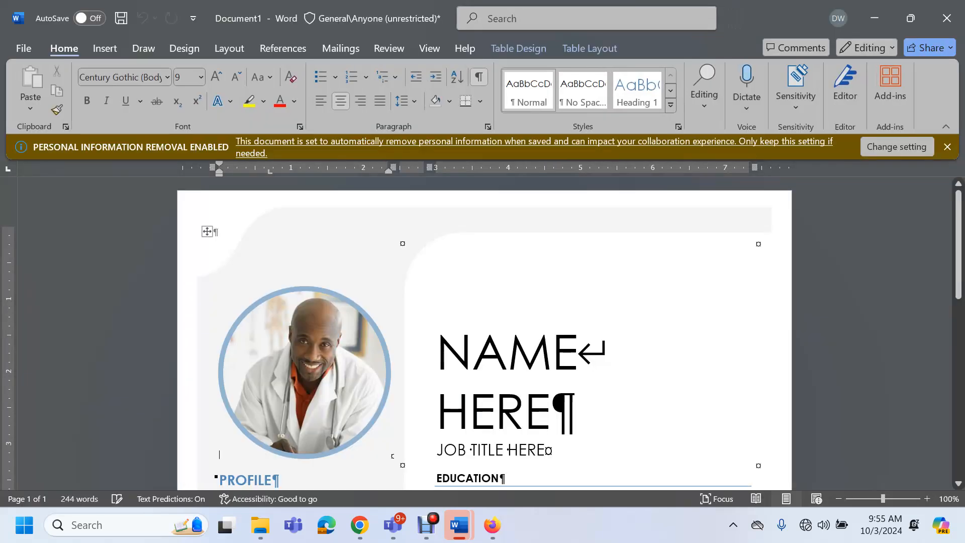
pyautogui.click(758, 238)
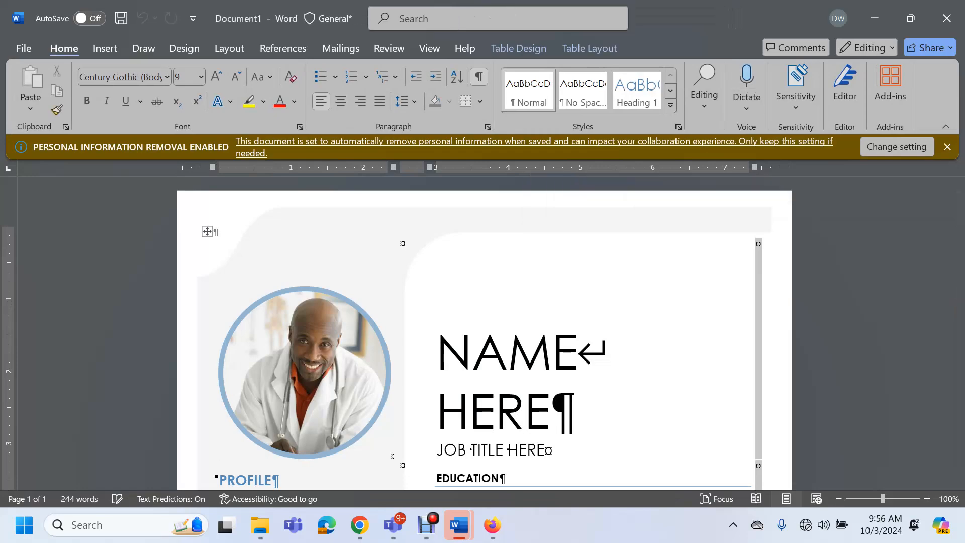
pyautogui.press('super+Left')
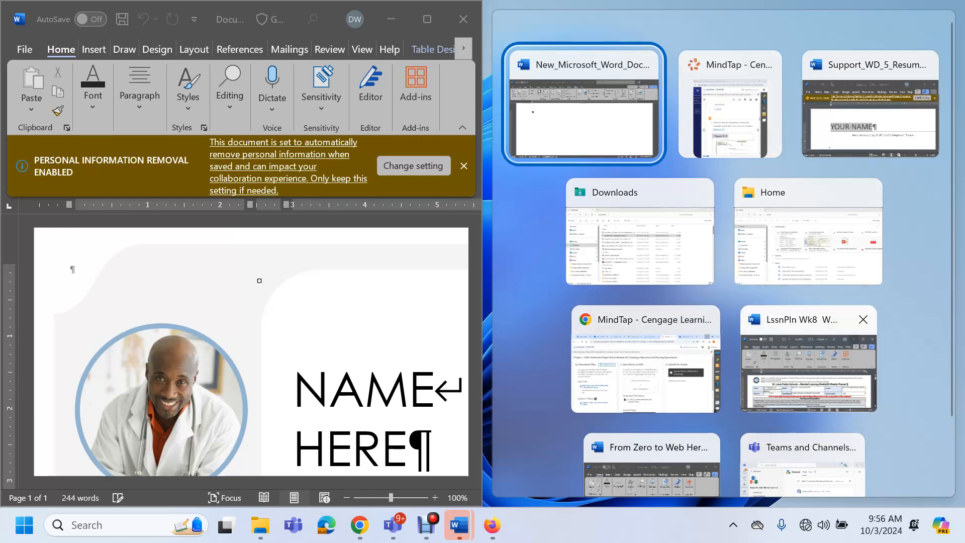
pyautogui.click(730, 113)
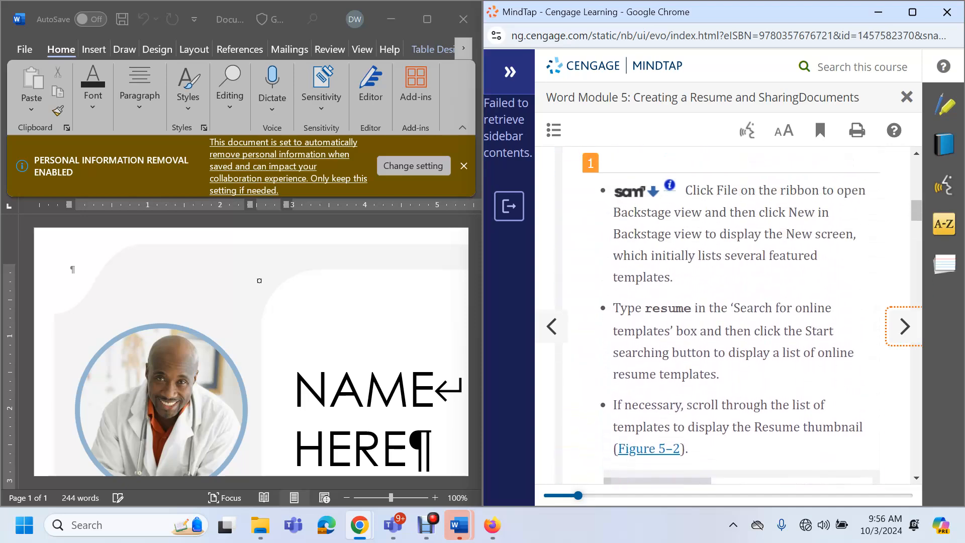
pyautogui.scroll(-1, 732, 315)
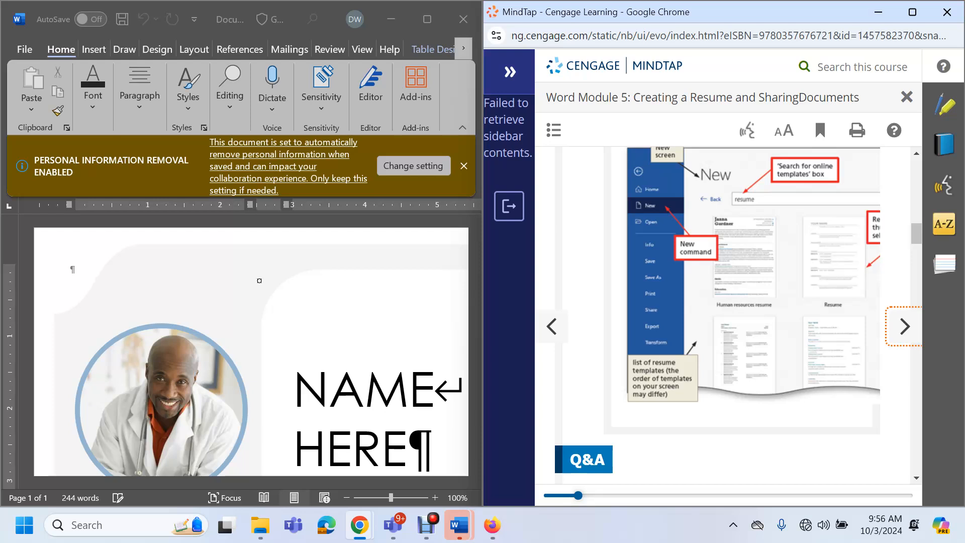
pyautogui.scroll(-3, 732, 315)
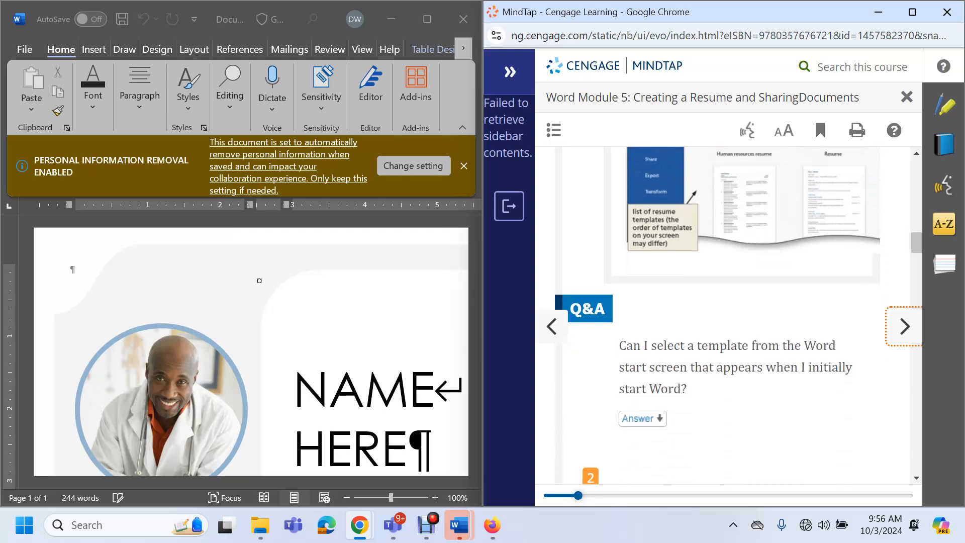
pyautogui.scroll(-1, 732, 315)
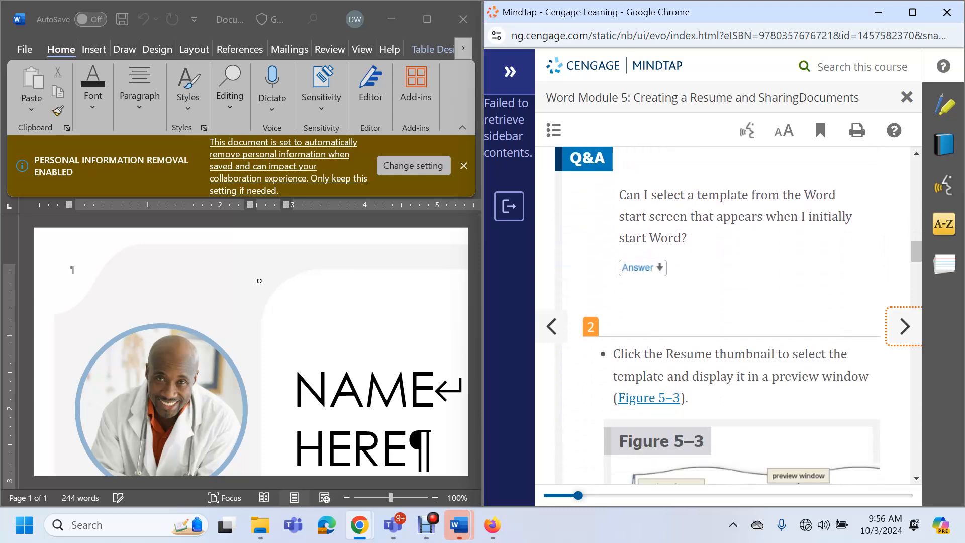
pyautogui.scroll(-1, 732, 315)
pyautogui.scroll(-2, 732, 315)
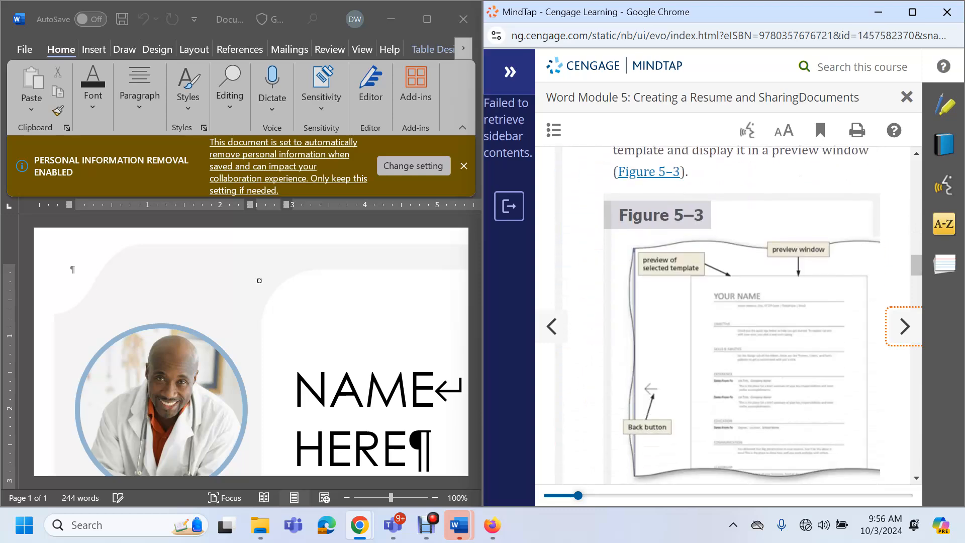
pyautogui.scroll(1, 732, 315)
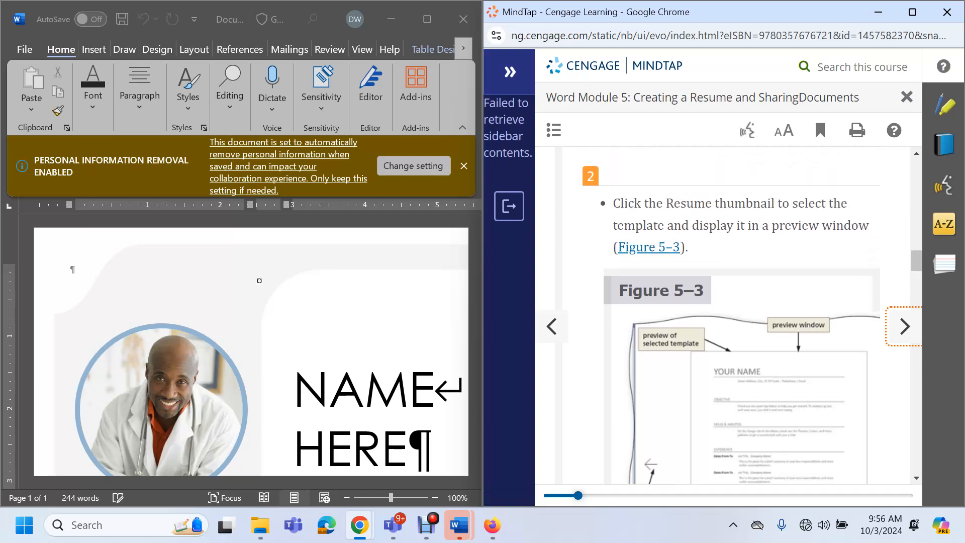
pyautogui.scroll(-5, 731, 315)
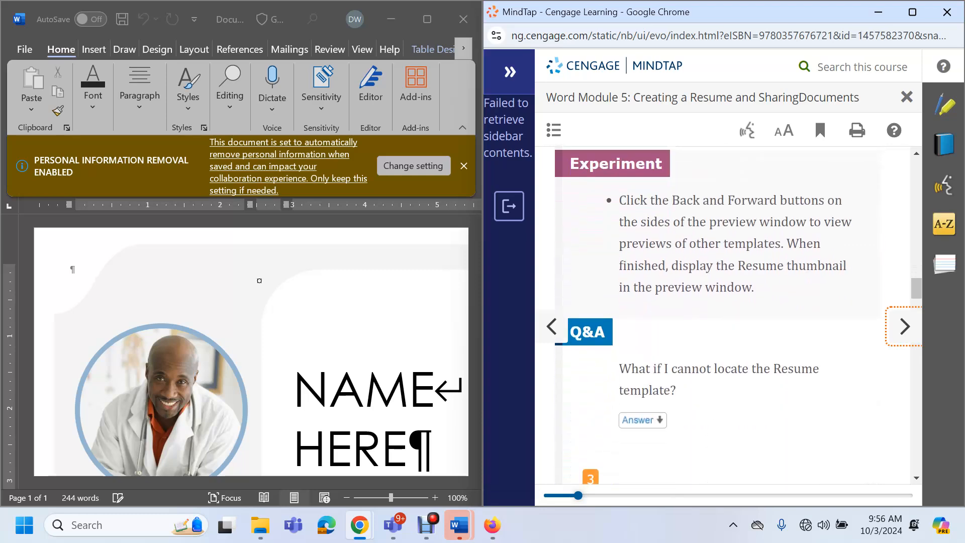
pyautogui.scroll(-1, 732, 315)
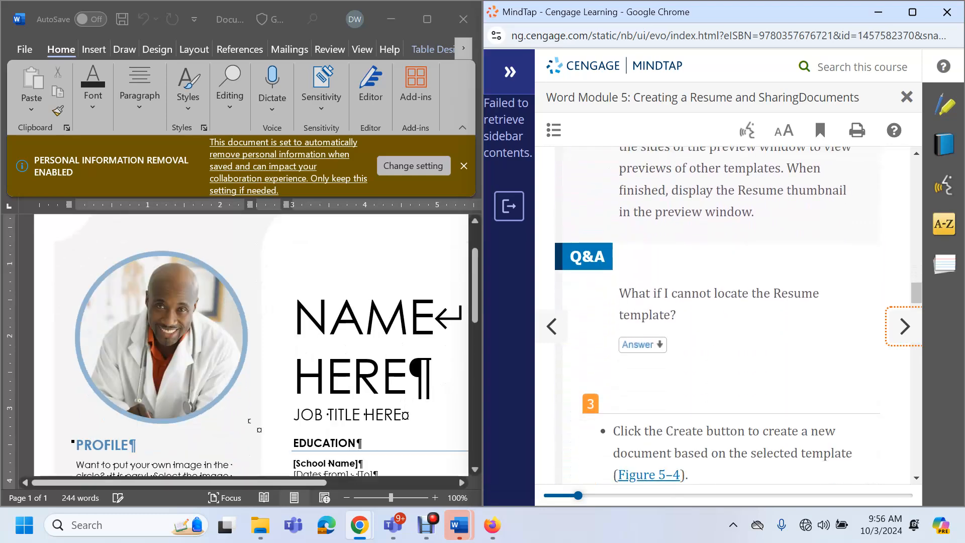
pyautogui.scroll(-3, 731, 315)
pyautogui.scroll(-1, 732, 315)
pyautogui.scroll(1, 731, 315)
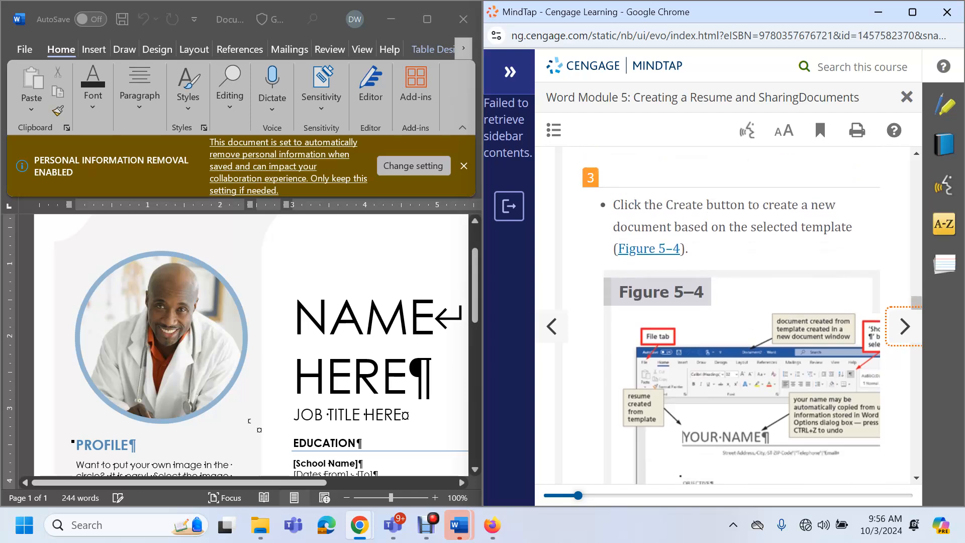
pyautogui.scroll(-3, 732, 315)
pyautogui.scroll(-2, 732, 315)
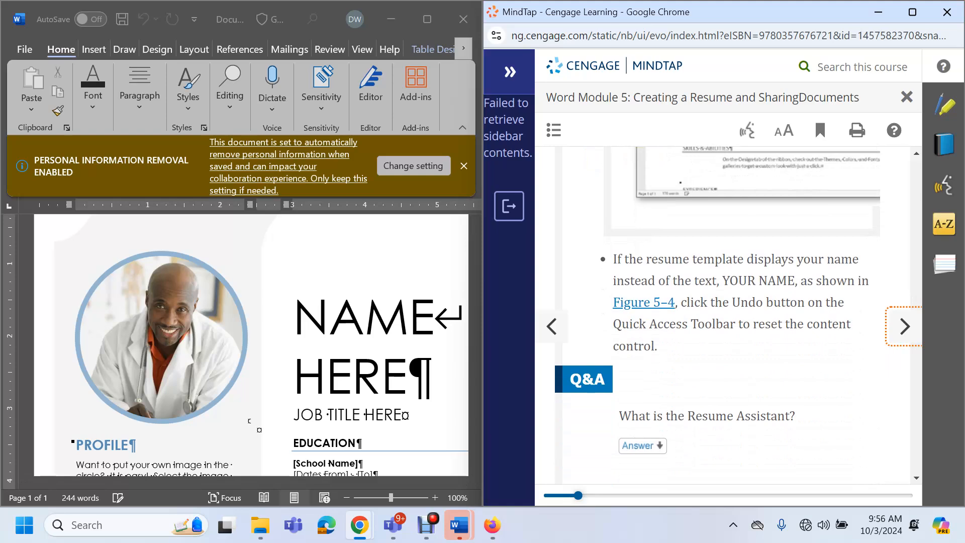
pyautogui.scroll(-1, 732, 315)
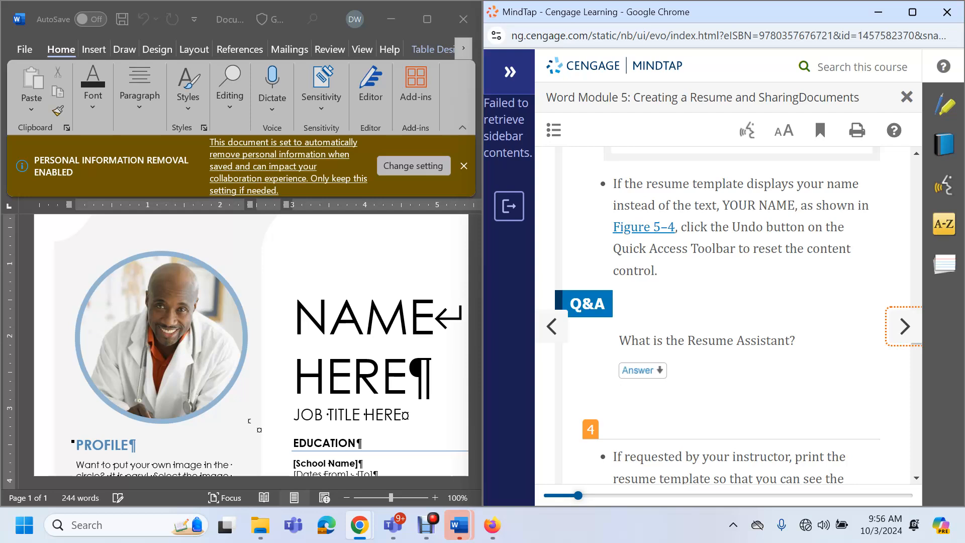
pyautogui.scroll(-3, 732, 315)
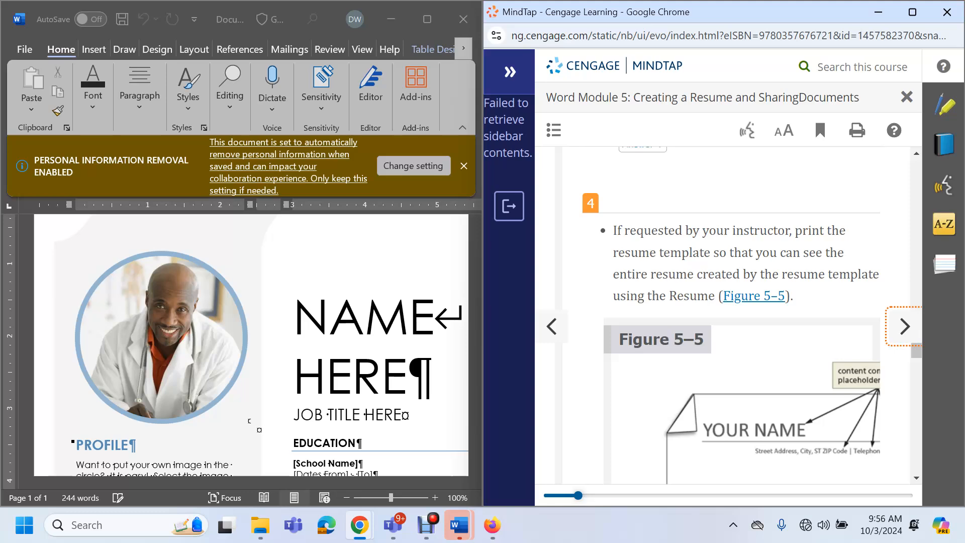
pyautogui.scroll(-5, 732, 315)
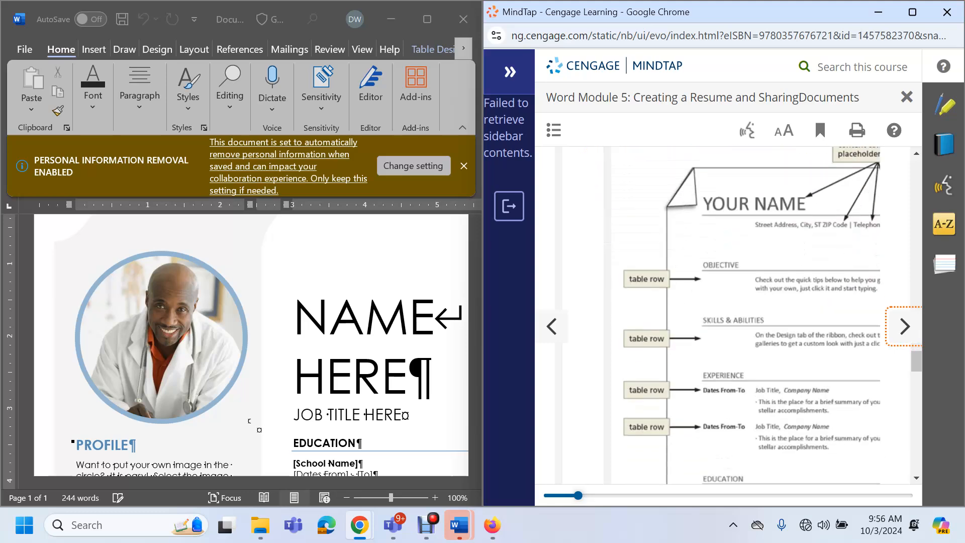
pyautogui.scroll(3, 732, 315)
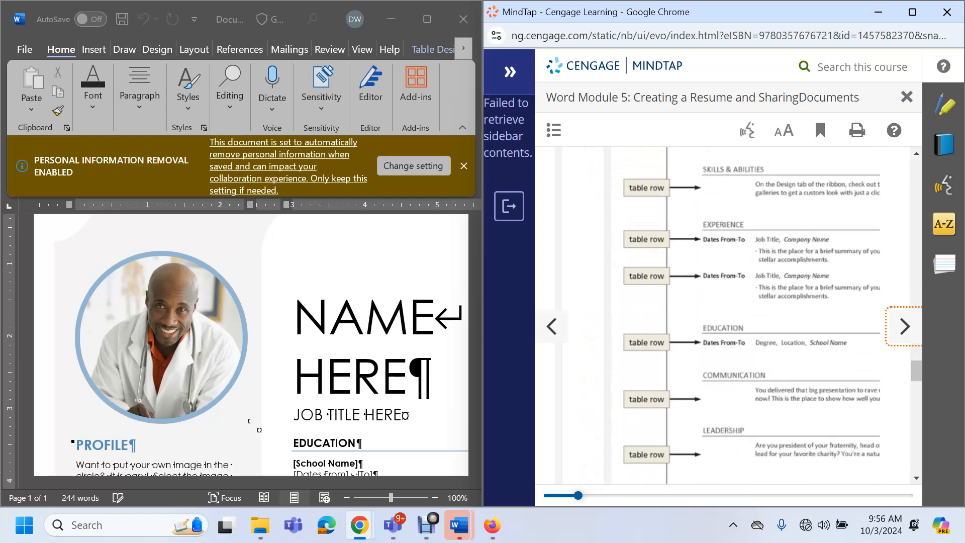
pyautogui.scroll(-4, 732, 315)
pyautogui.scroll(-1, 732, 316)
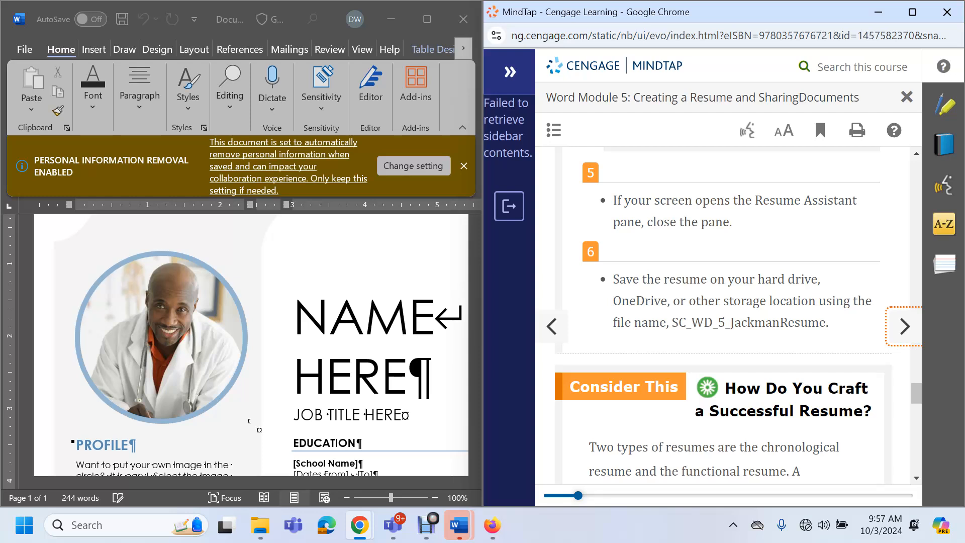
pyautogui.scroll(-1, 732, 315)
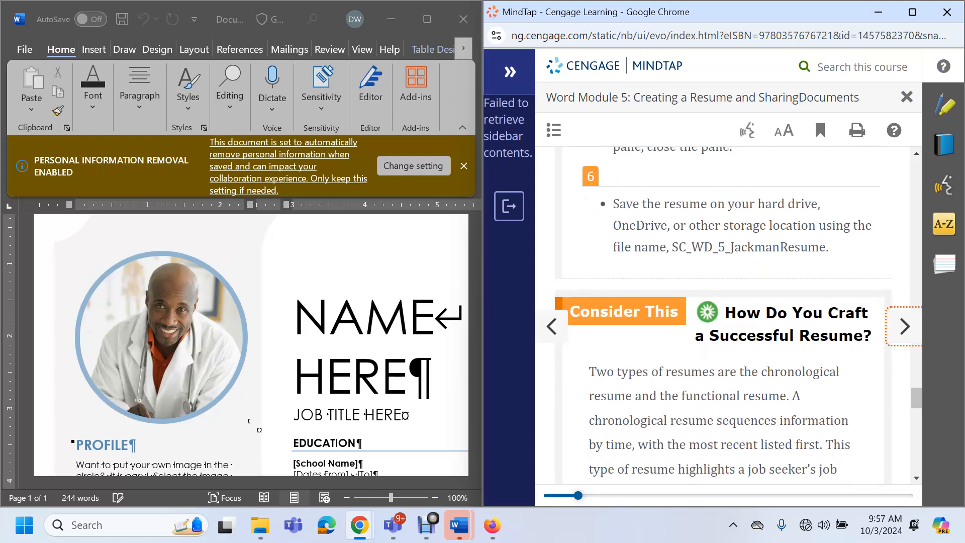
pyautogui.scroll(-1, 732, 316)
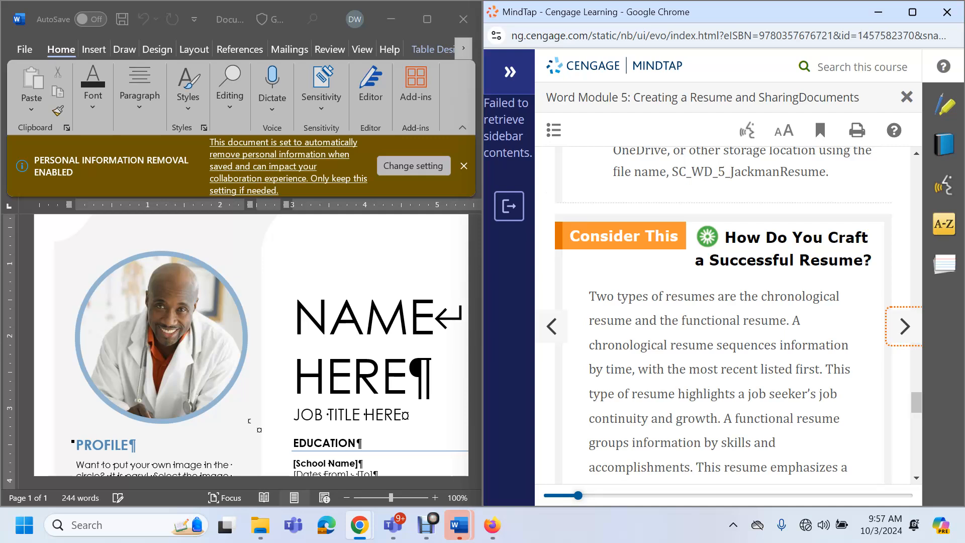
pyautogui.click(24, 49)
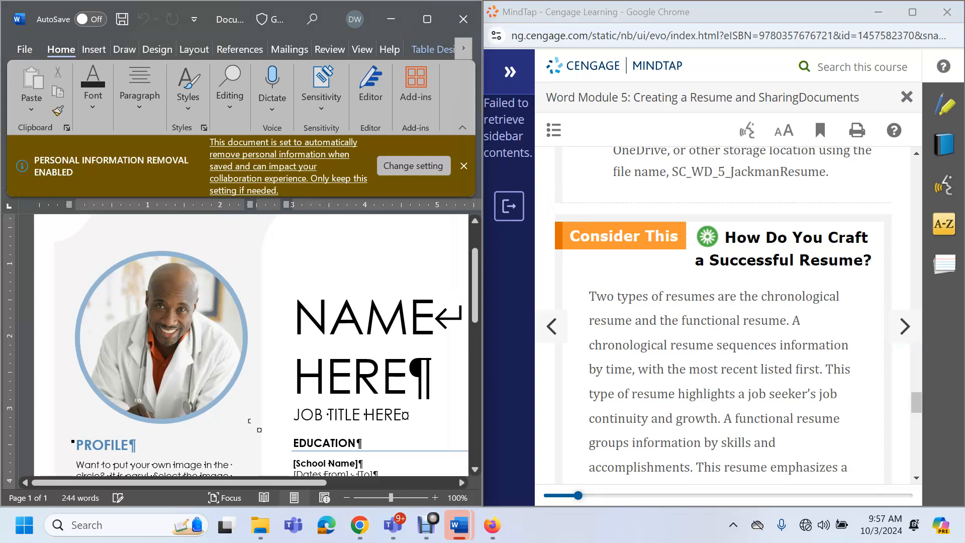
# Bring the Support_WD_5_ResumeTemplate window to the front from the taskbar
pyautogui.moveTo(359, 526)
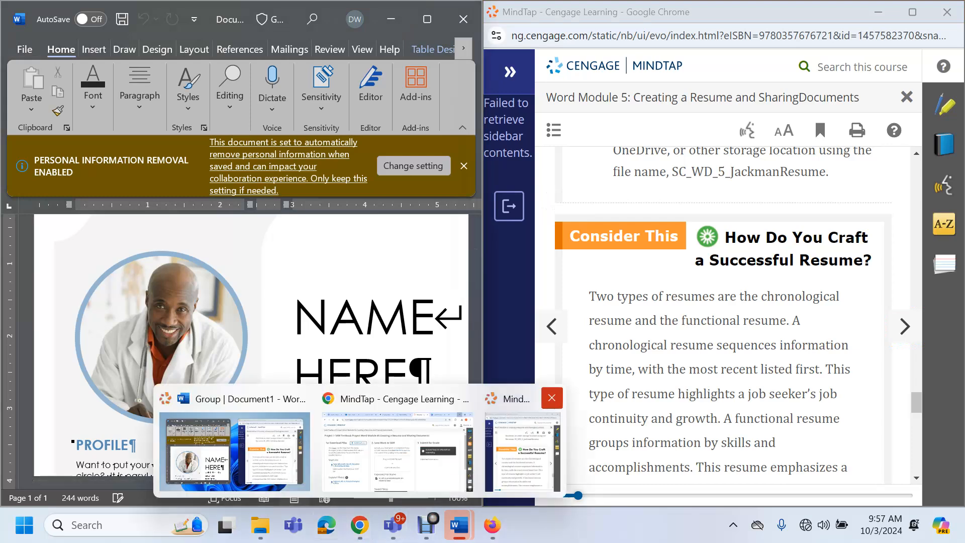
pyautogui.scroll(-4, 724, 352)
pyautogui.scroll(3, 724, 351)
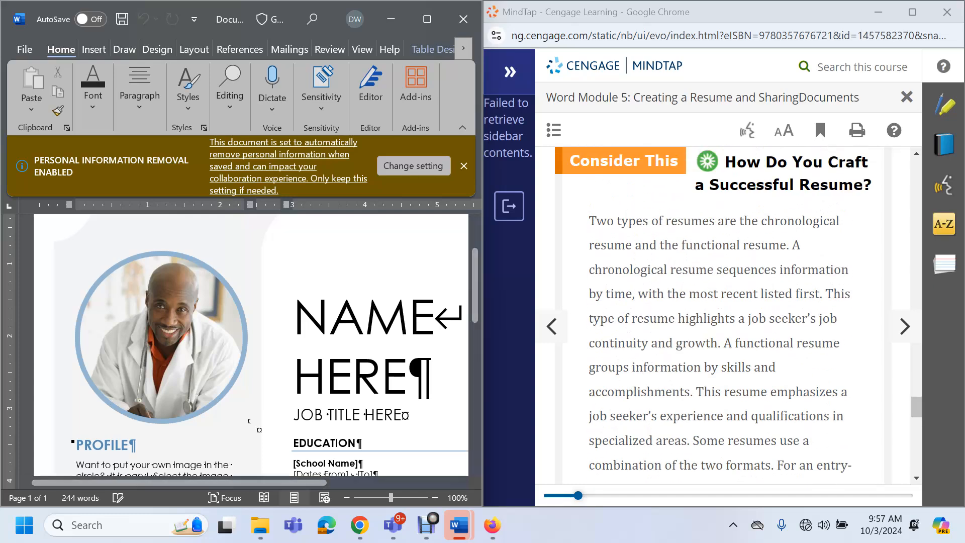
pyautogui.scroll(4, 724, 311)
pyautogui.scroll(-2, 724, 312)
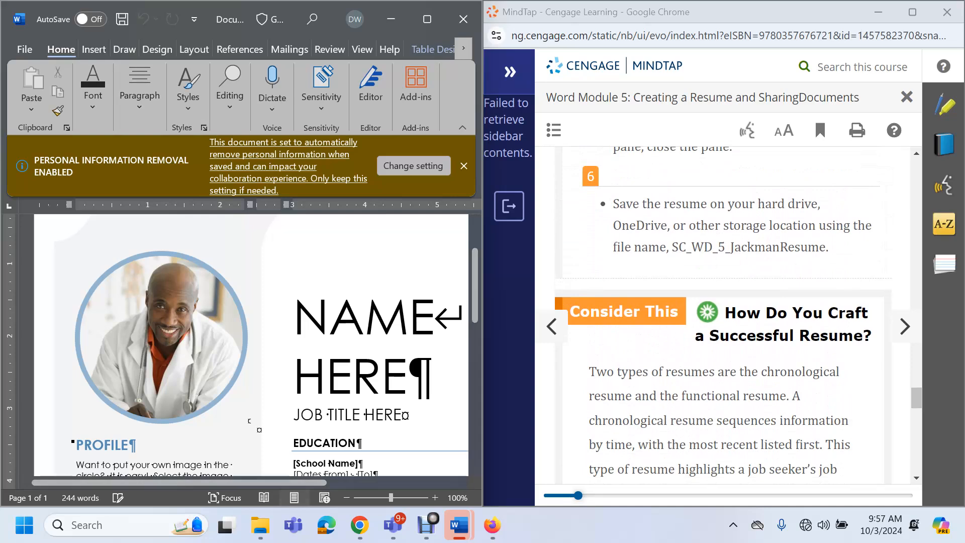
pyautogui.moveTo(459, 525)
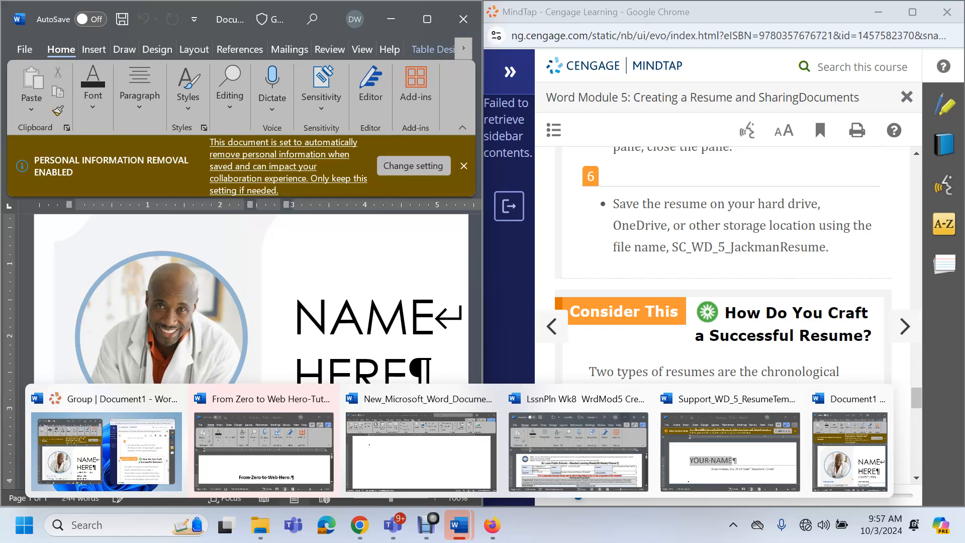
pyautogui.click(730, 450)
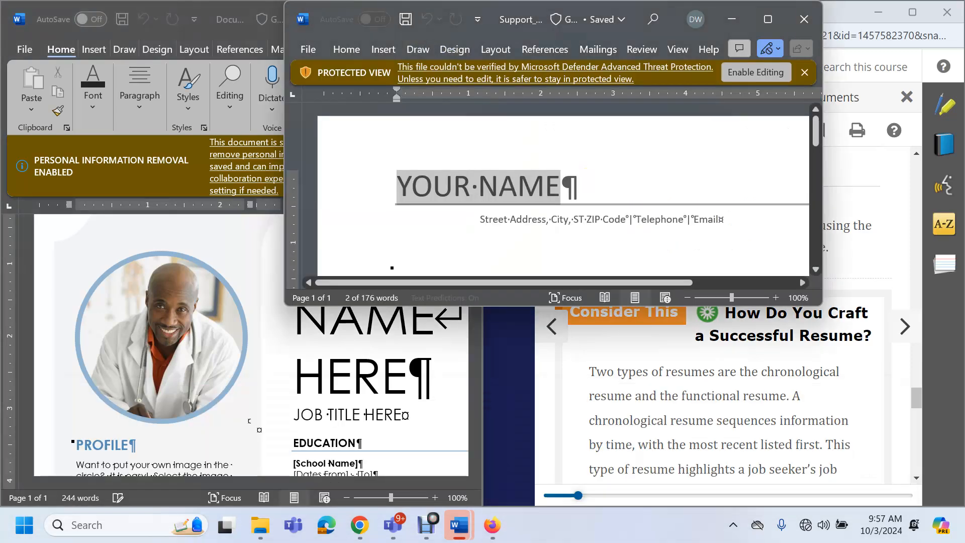
# Maximize the template window, enable editing, and view its file location details
pyautogui.moveTo(514, 305); pyautogui.dragTo(530, 506)
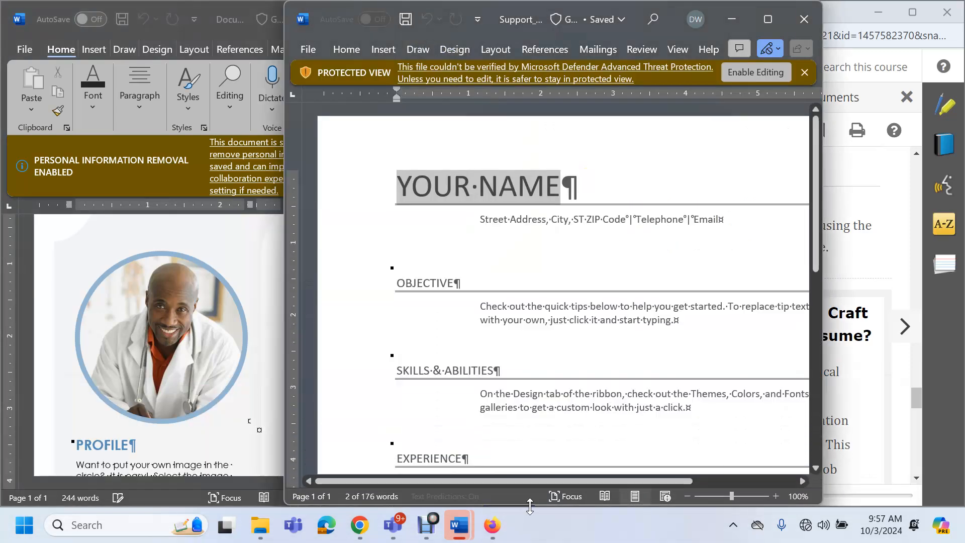
pyautogui.click(768, 19)
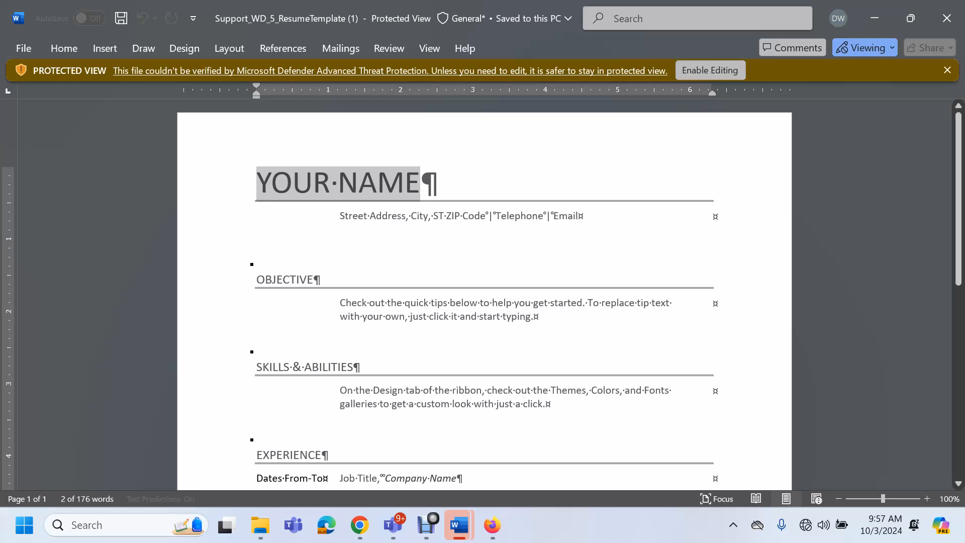
pyautogui.click(710, 70)
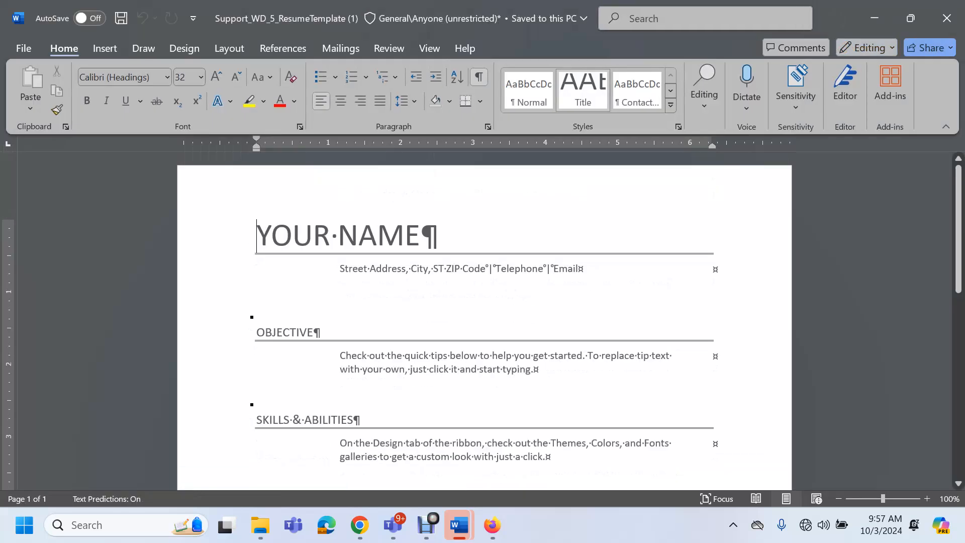
pyautogui.click(423, 19)
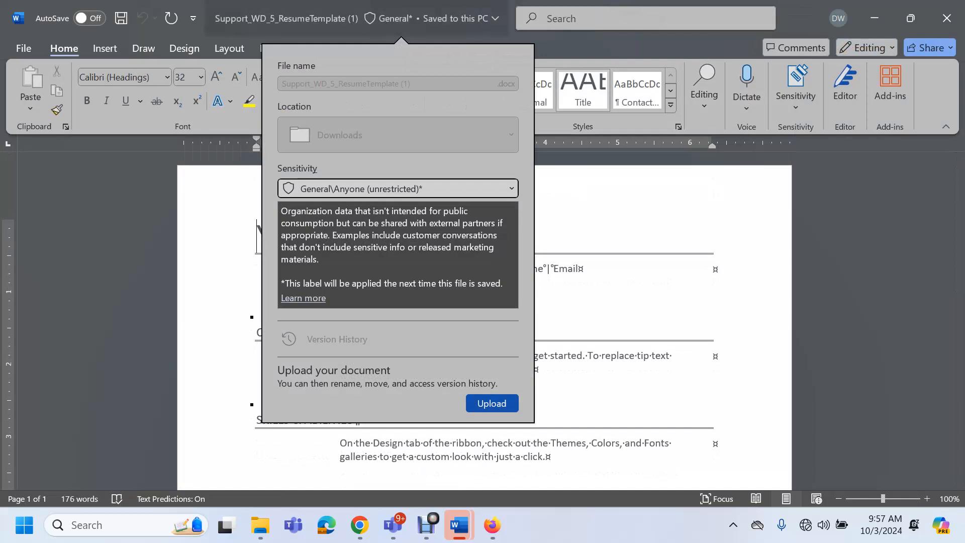
# Close the photo resume Document1 without saving its changes
pyautogui.click(623, 211)
pyautogui.click(910, 18)
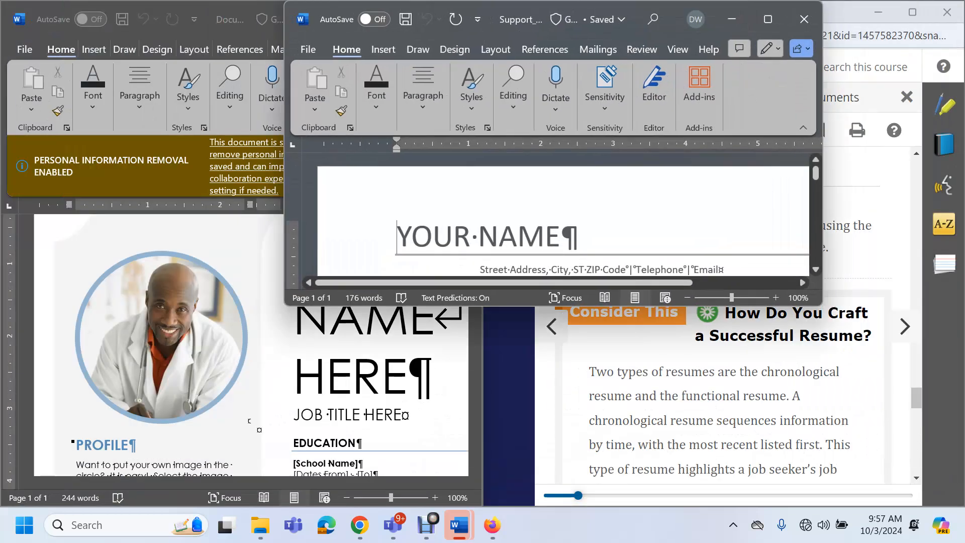
pyautogui.click(250, 420)
pyautogui.hotkey('ctrl', 's')
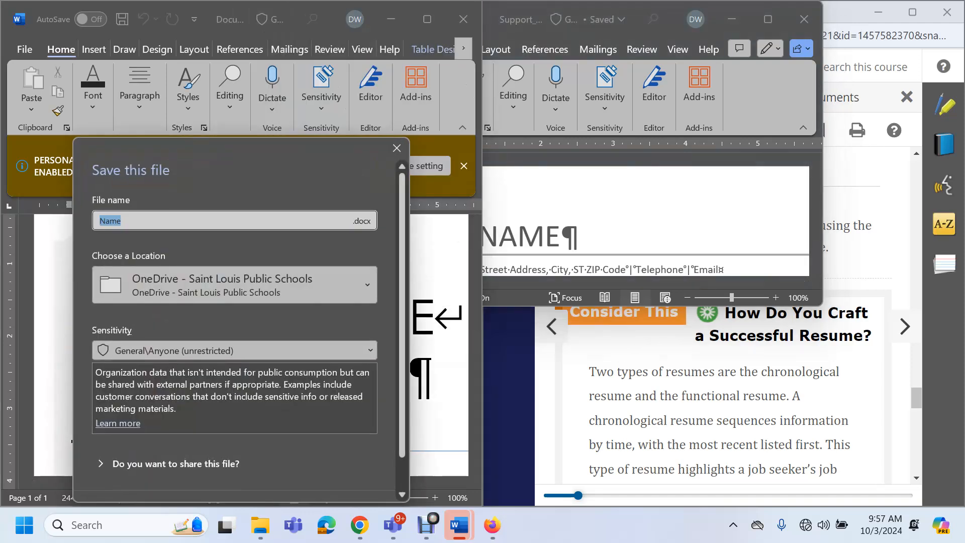
pyautogui.scroll(-2, 234, 427)
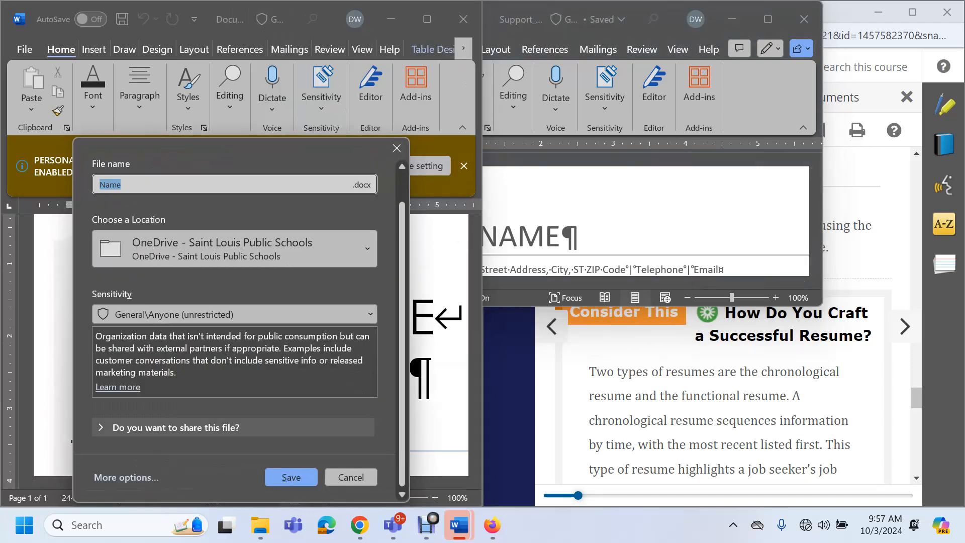
pyautogui.click(351, 477)
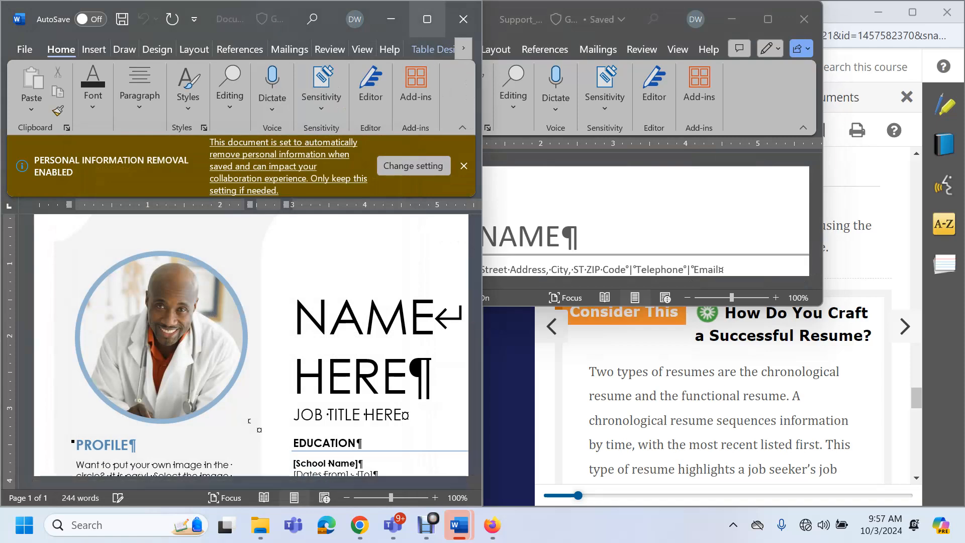
pyautogui.click(464, 19)
pyautogui.click(298, 475)
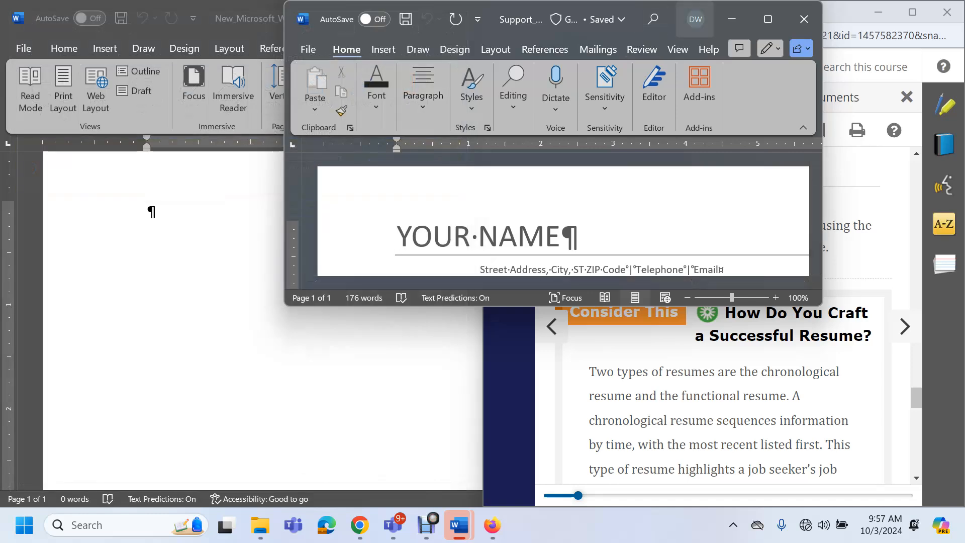
# Maximize the resume template and dock it to the left half of the screen
pyautogui.click(768, 20)
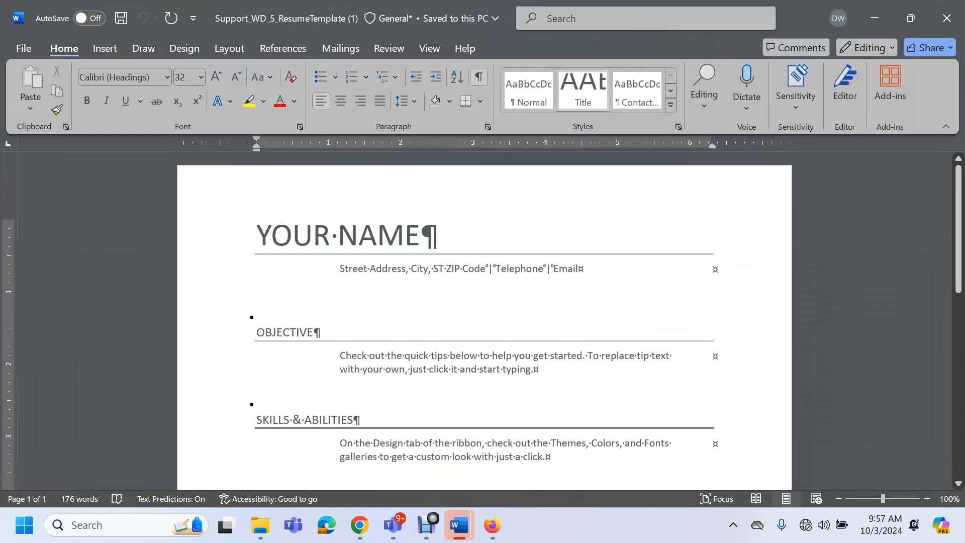
pyautogui.press('super+Left')
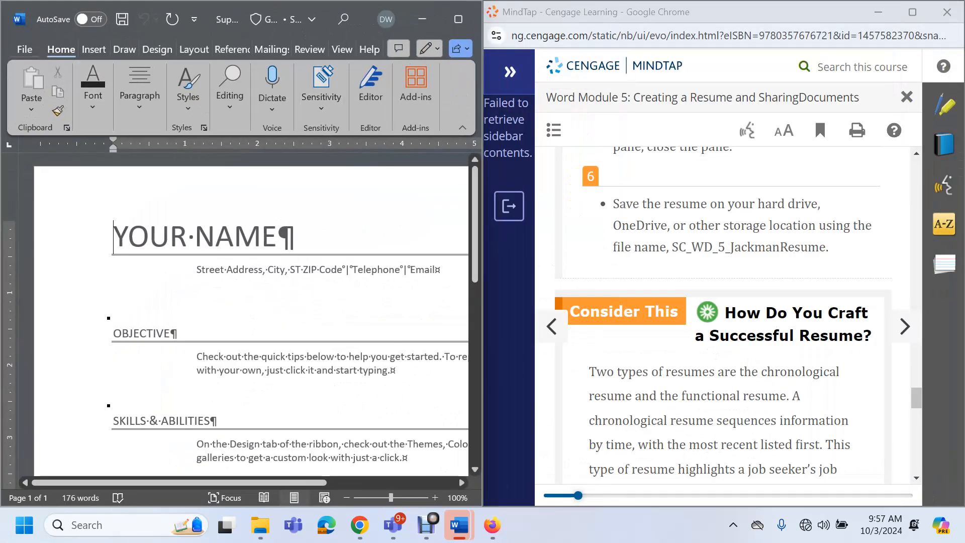
pyautogui.click(25, 49)
# Save the template in Documents as SC_WD_5_ plus the student's first name and Resume
pyautogui.click(50, 314)
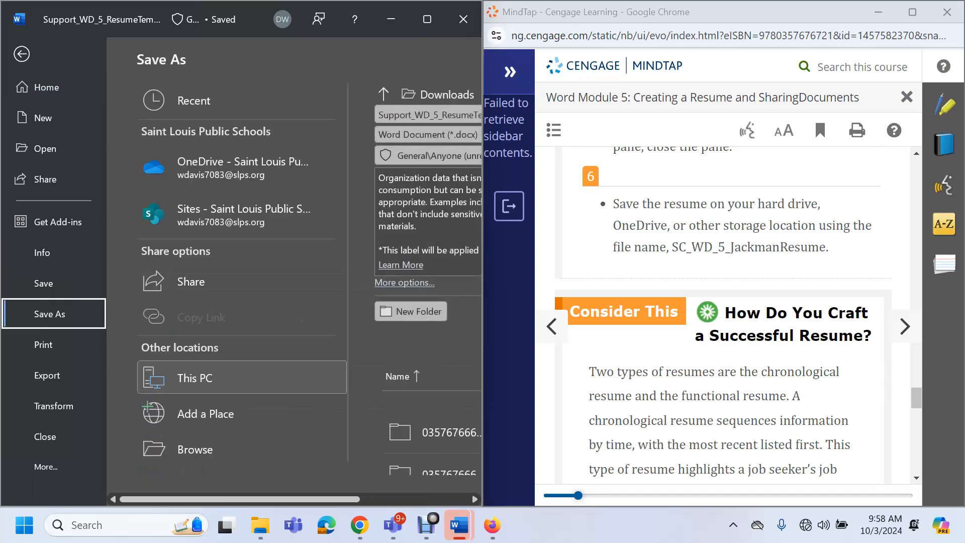
pyautogui.click(195, 449)
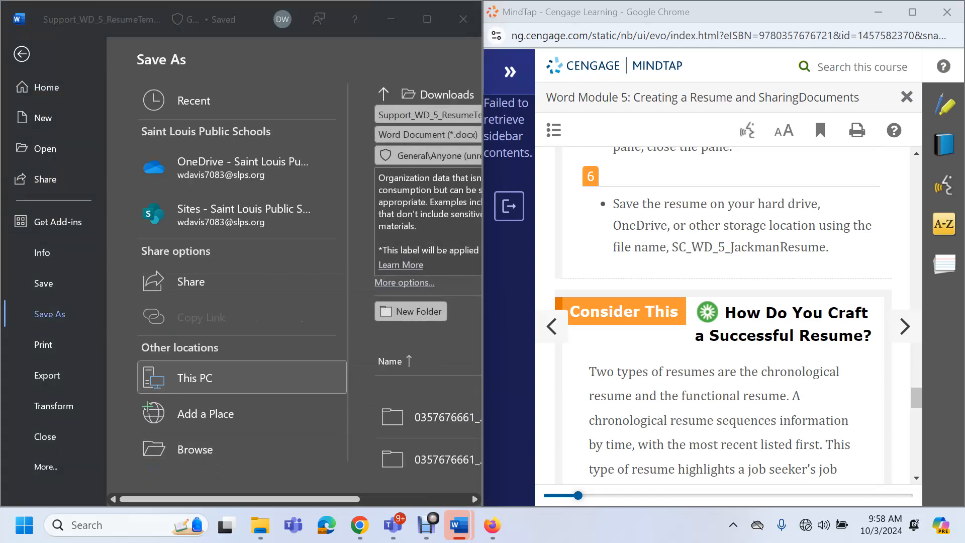
pyautogui.scroll(4, 76, 194)
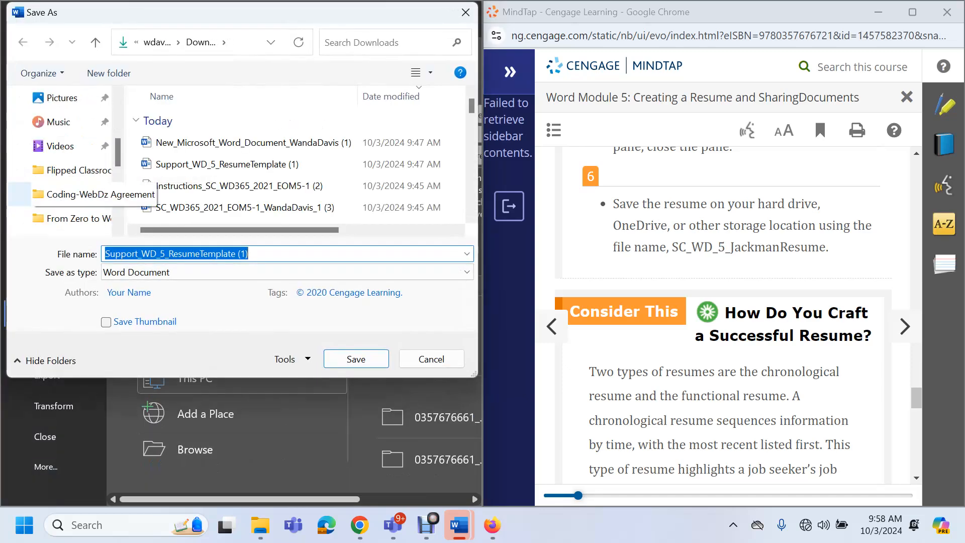
pyautogui.scroll(3, 76, 170)
pyautogui.scroll(-1, 70, 170)
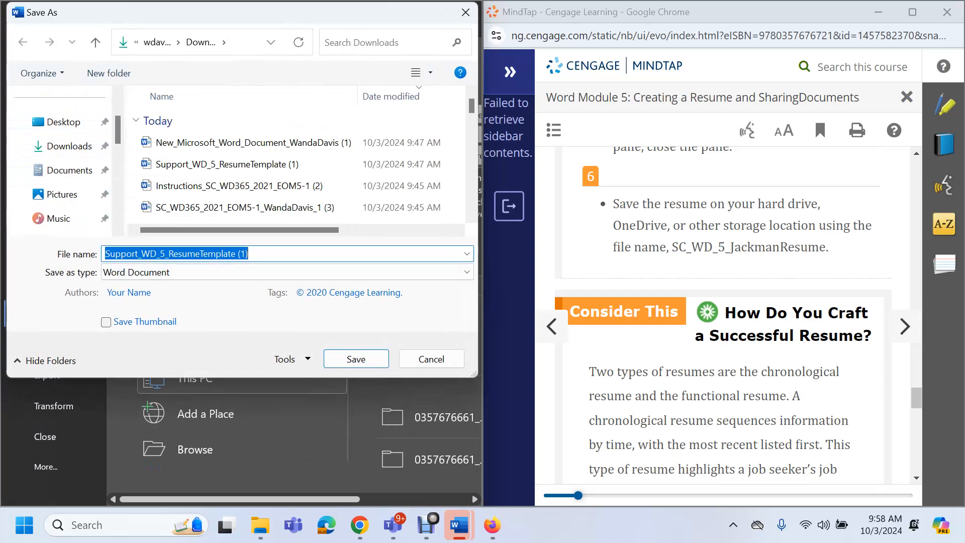
pyautogui.click(69, 170)
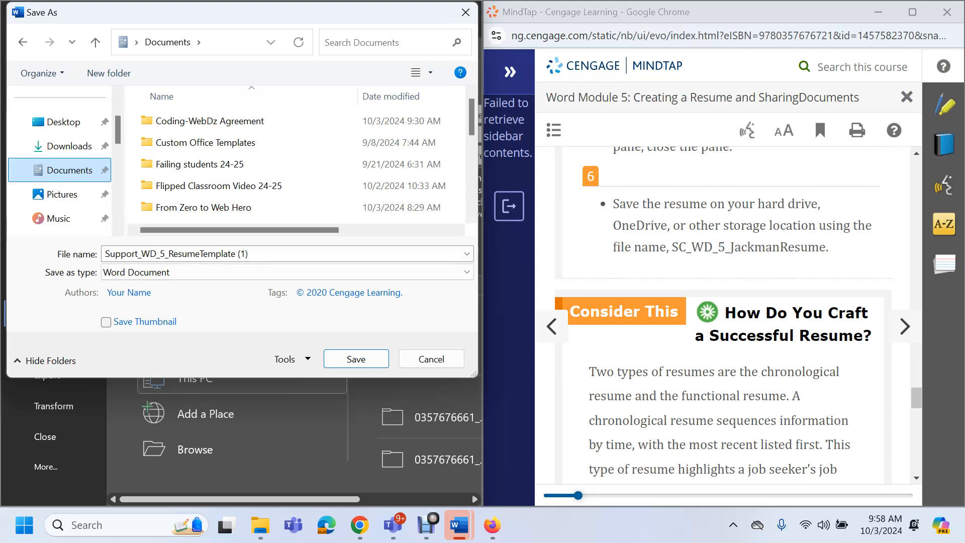
pyautogui.click(226, 254)
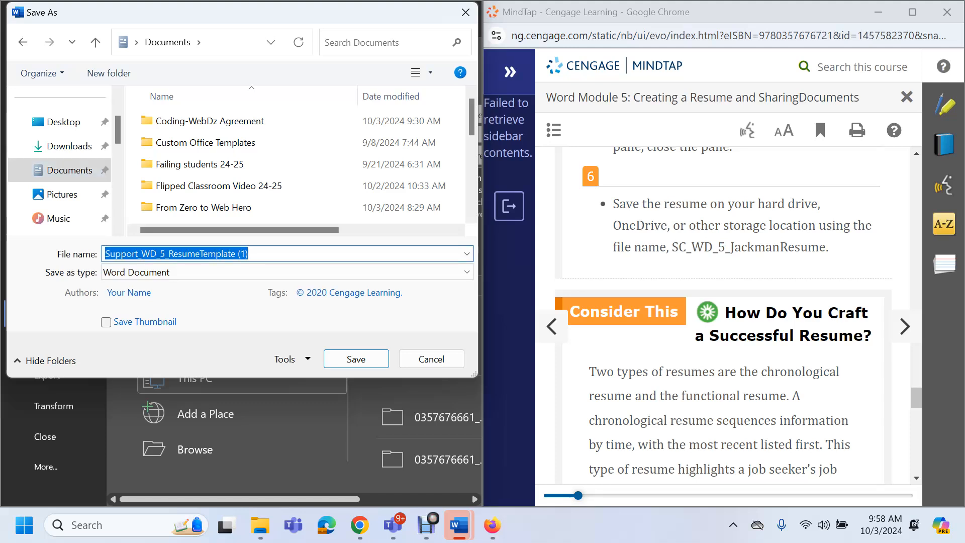
pyautogui.write('SC_WD')
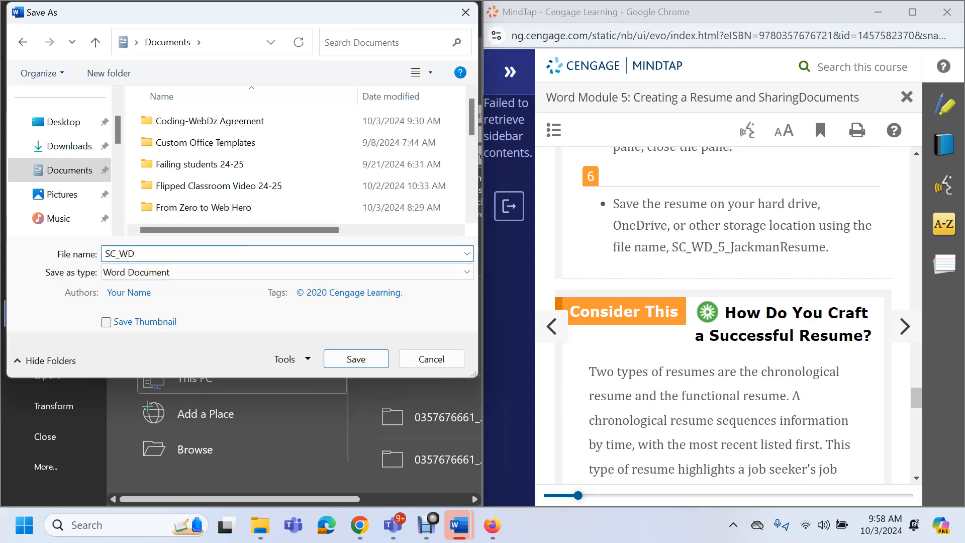
pyautogui.write('_5_Wan')
pyautogui.write('daResume')
pyautogui.press('Return')
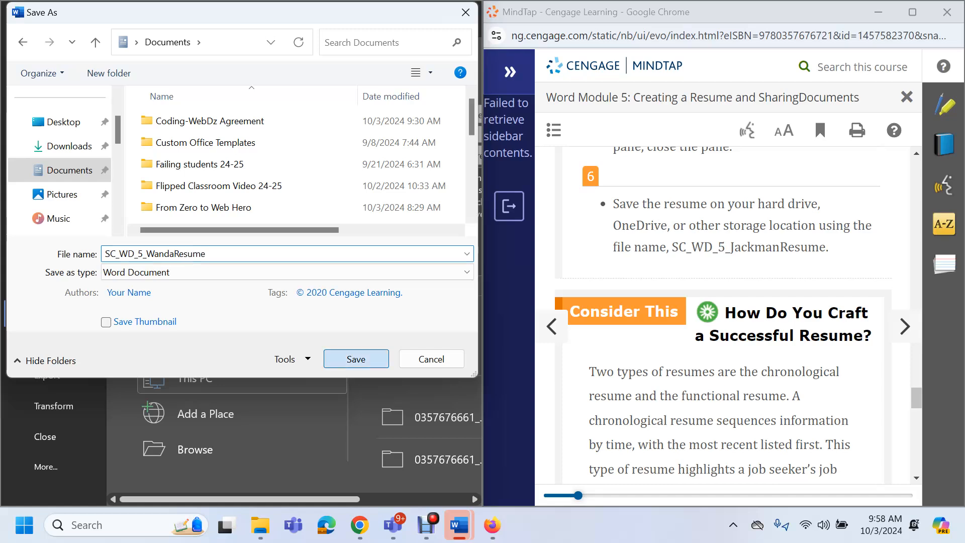
# Scroll MindTap to the Resume Template section's numbered steps 1–4, then return to Word
pyautogui.scroll(-8, 724, 317)
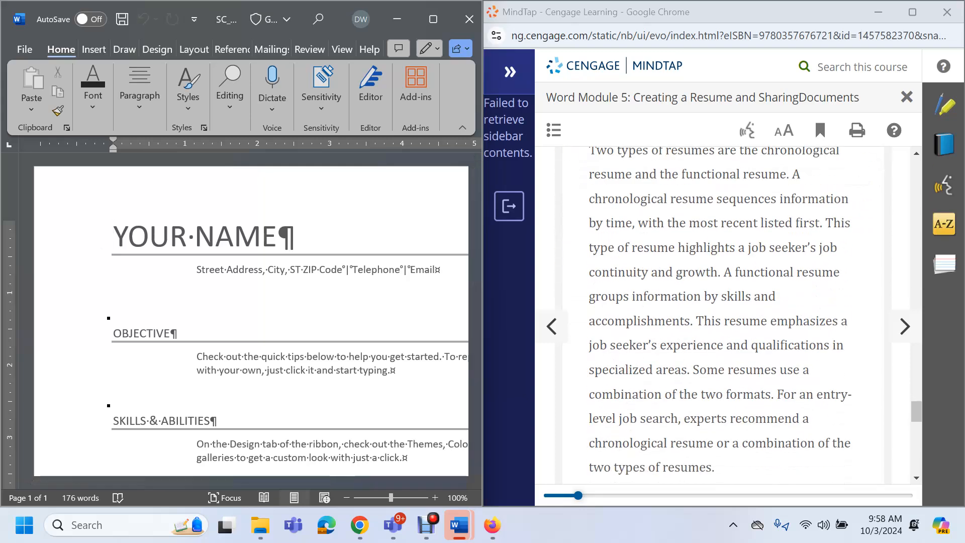
pyautogui.scroll(-12, 724, 316)
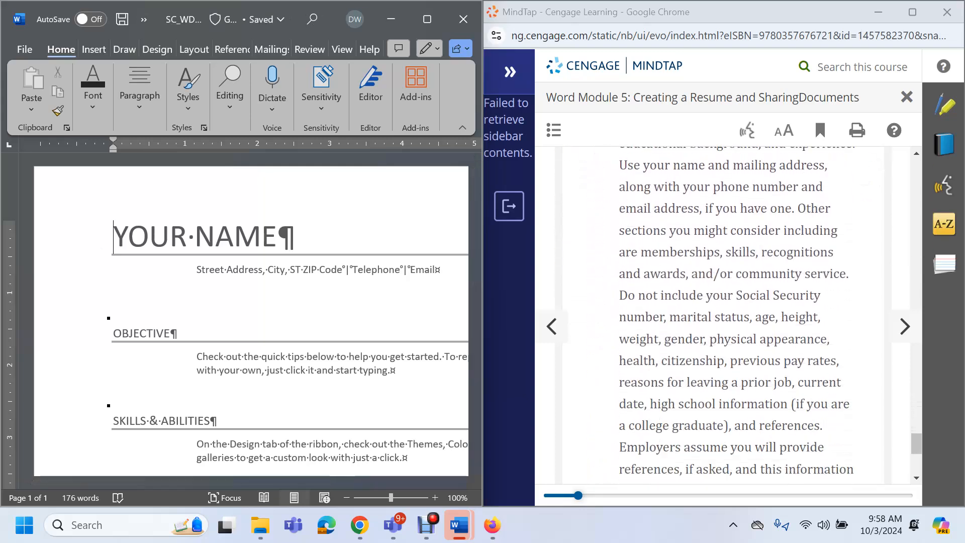
pyautogui.click(904, 327)
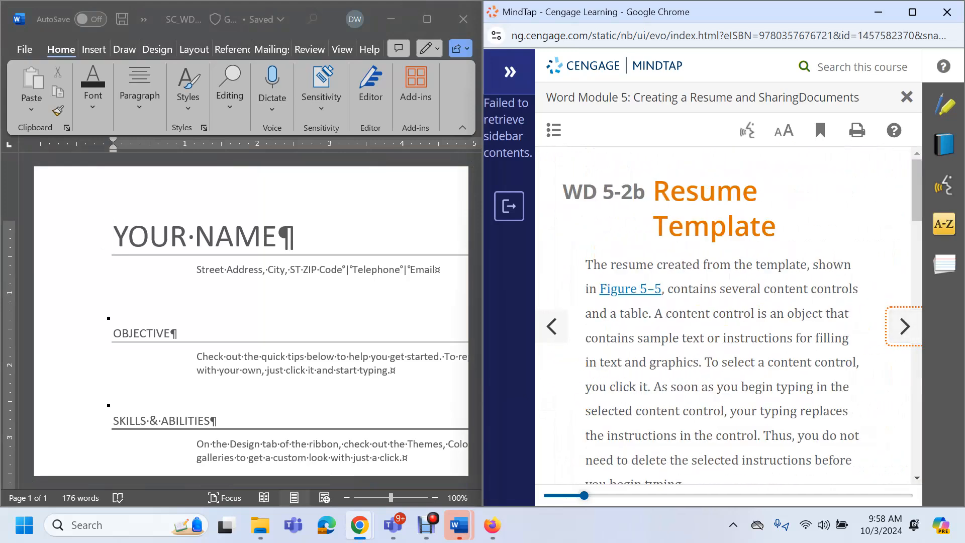
pyautogui.scroll(-1, 724, 316)
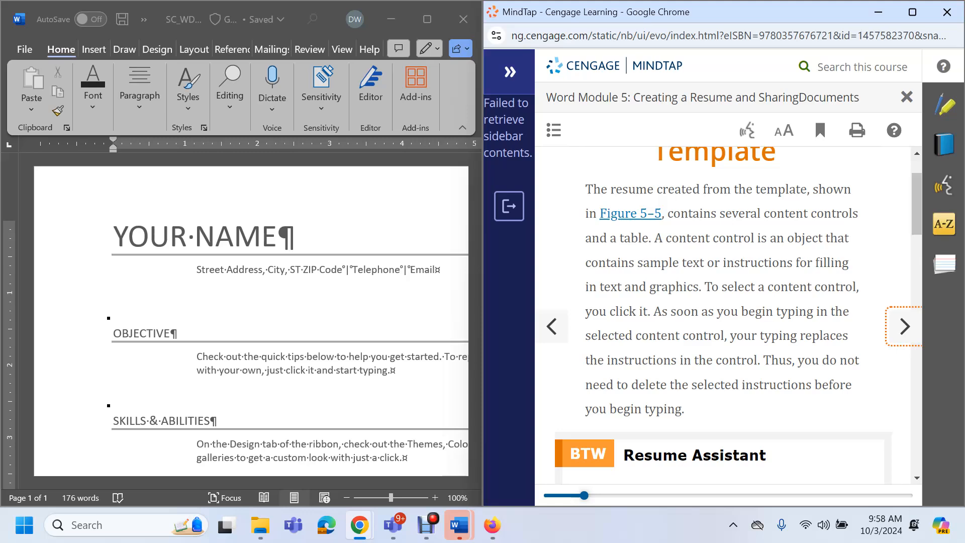
pyautogui.scroll(-3, 724, 317)
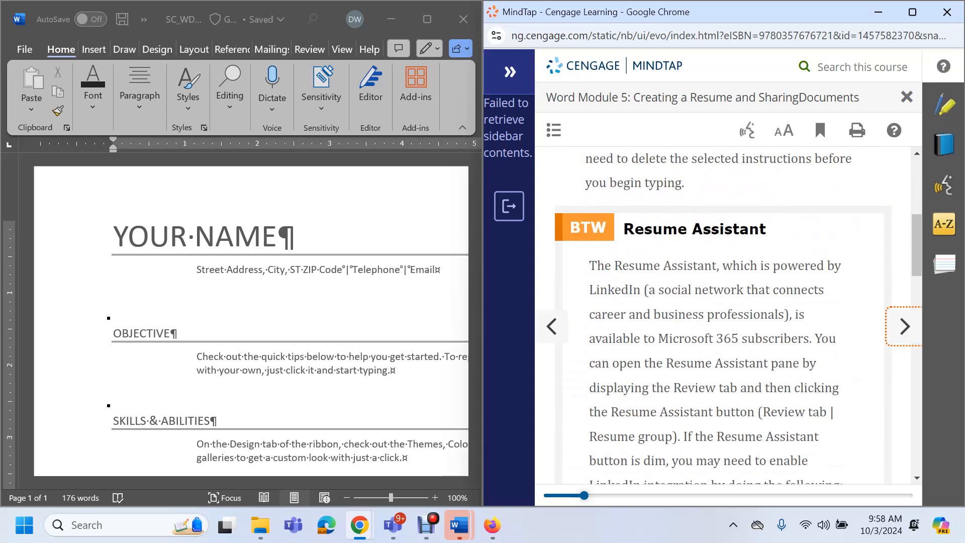
pyautogui.scroll(-2, 724, 317)
pyautogui.scroll(-6, 723, 316)
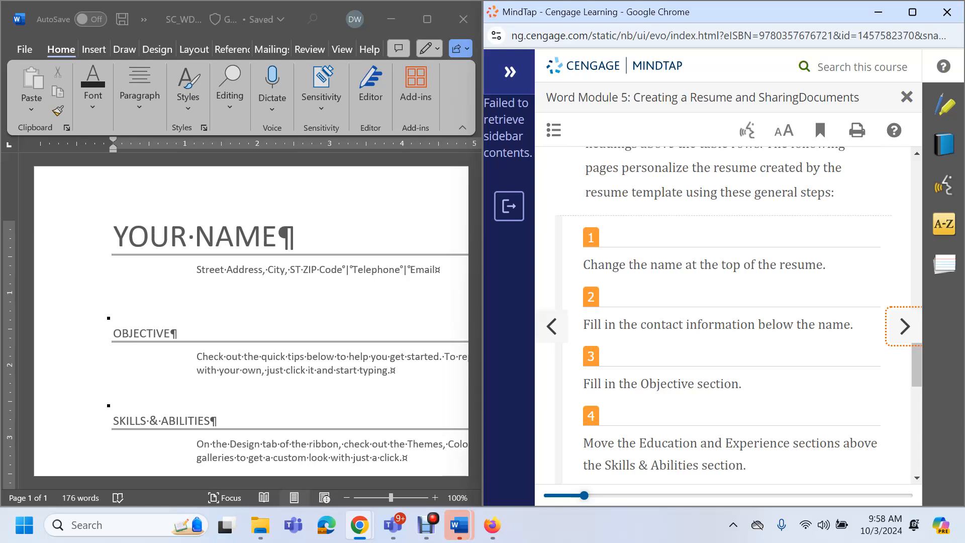
pyautogui.click(115, 238)
# Replace the YOUR NAME heading with the student's full name and save
pyautogui.hotkey('shift', 'End')
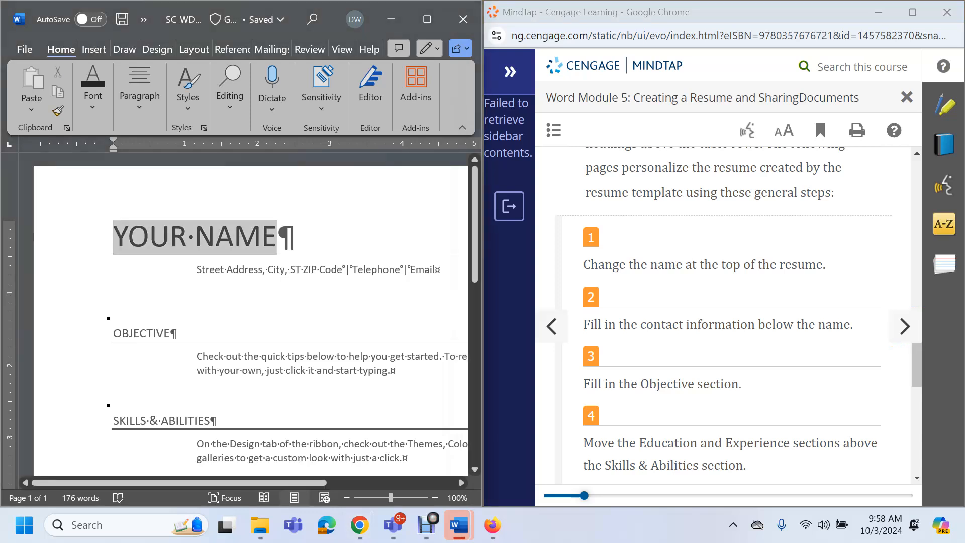
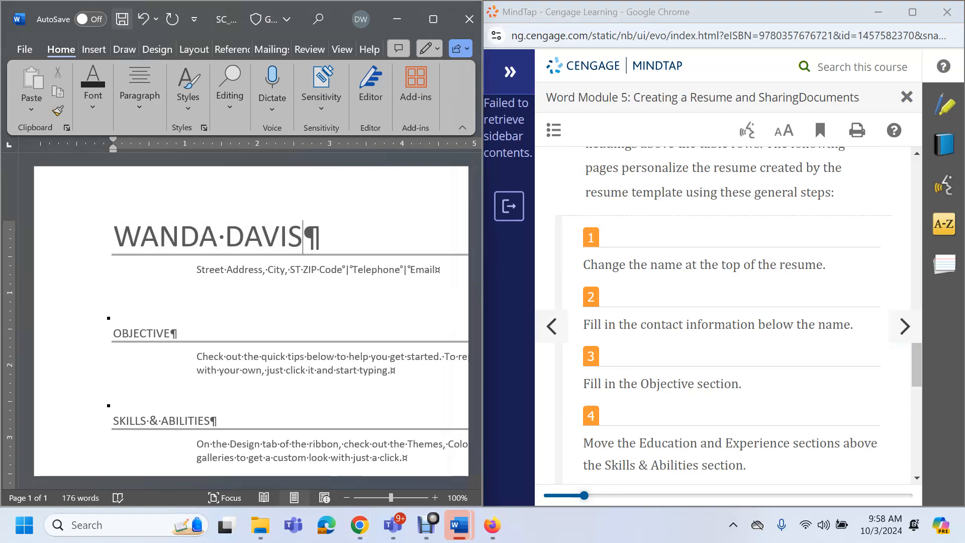
pyautogui.click(121, 19)
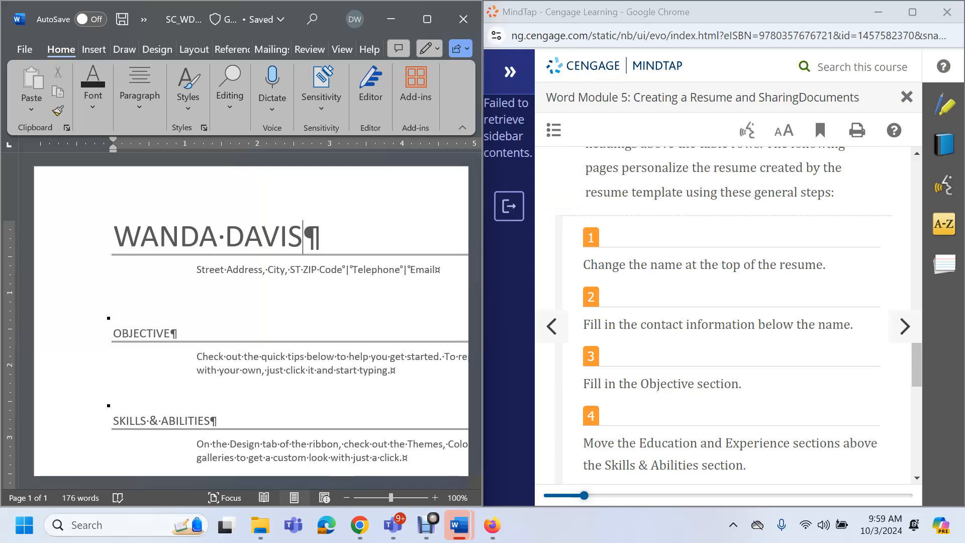
# Fill the contact line's address, telephone and email placeholders with the student's details
pyautogui.click(269, 270)
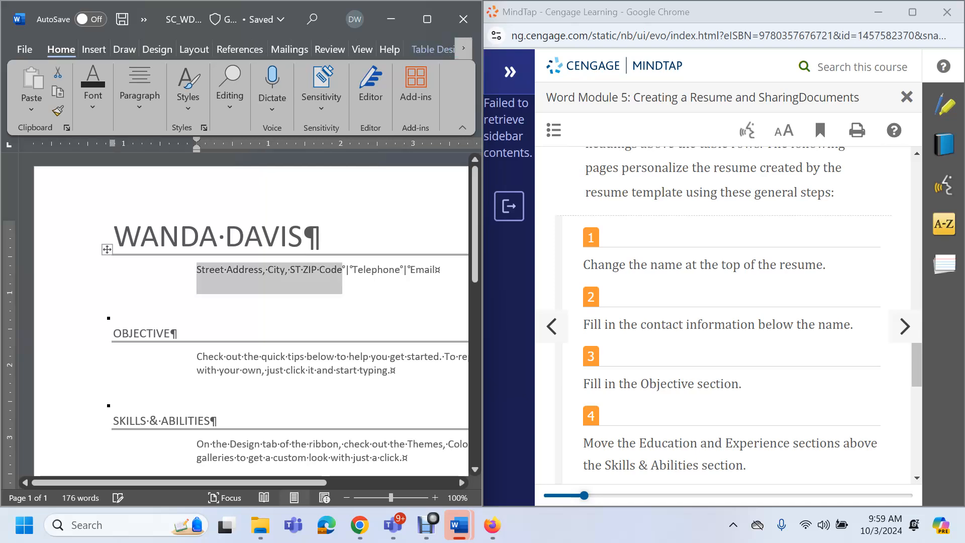
pyautogui.scroll(-10, 252, 312)
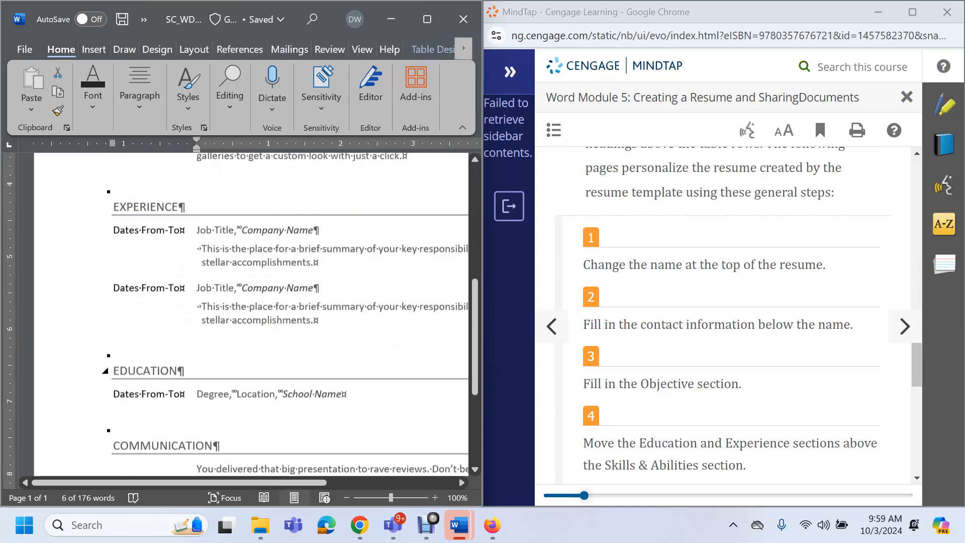
pyautogui.scroll(10, 251, 312)
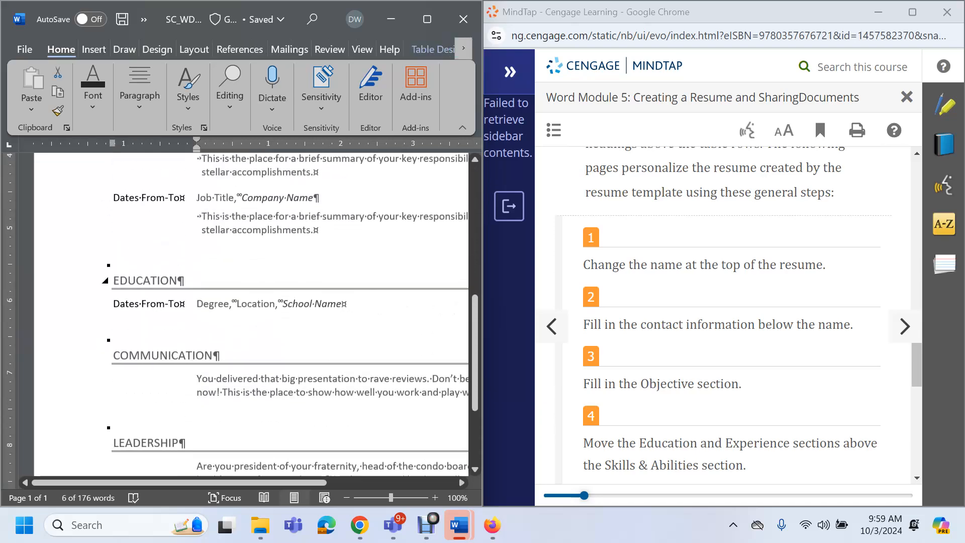
pyautogui.scroll(1, 251, 312)
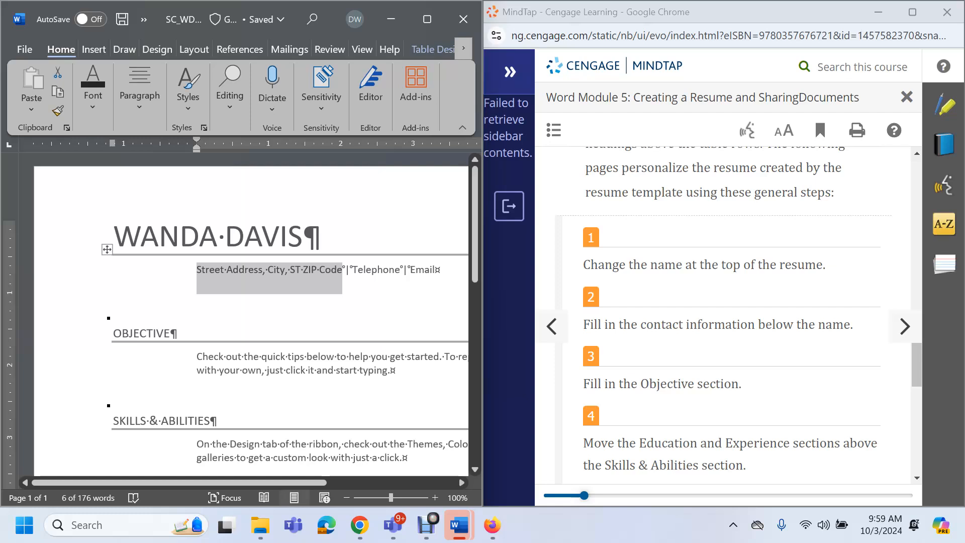
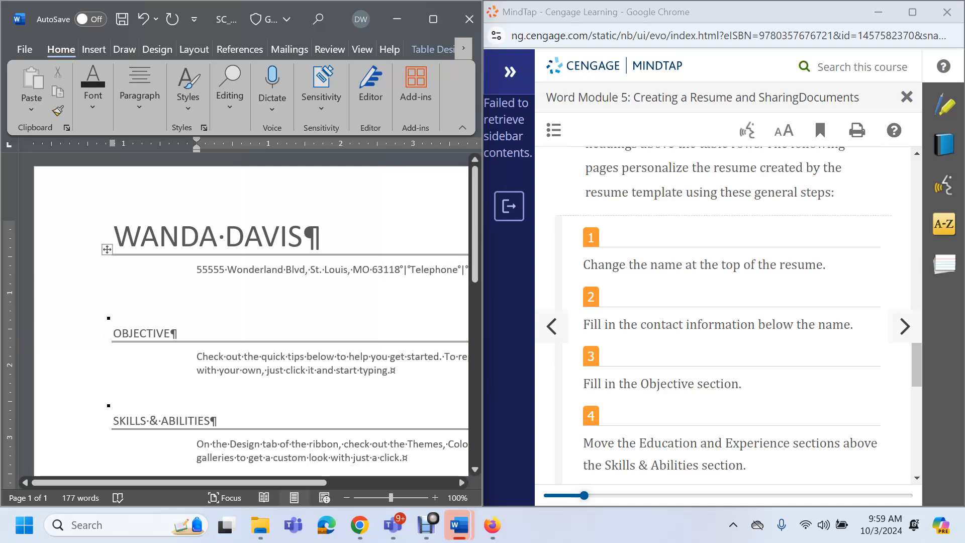
pyautogui.click(433, 270)
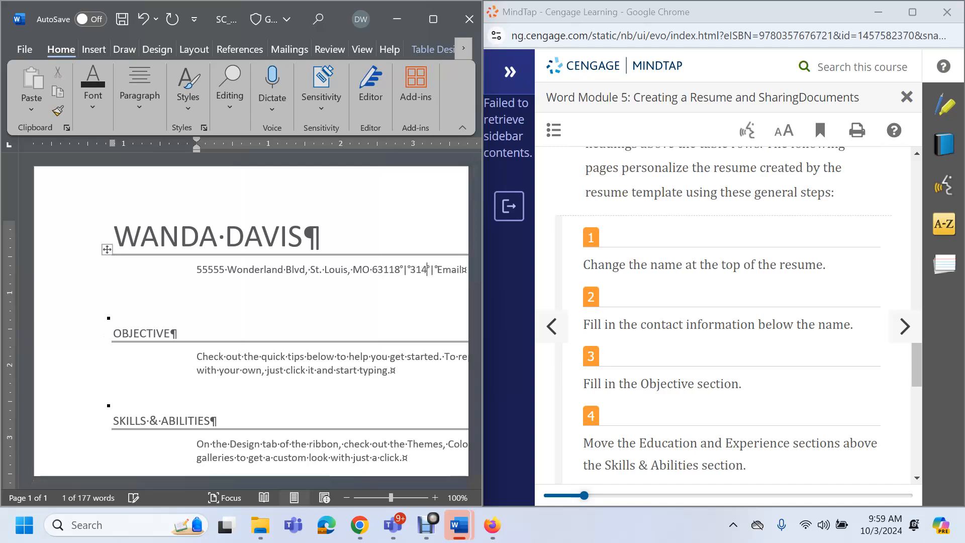
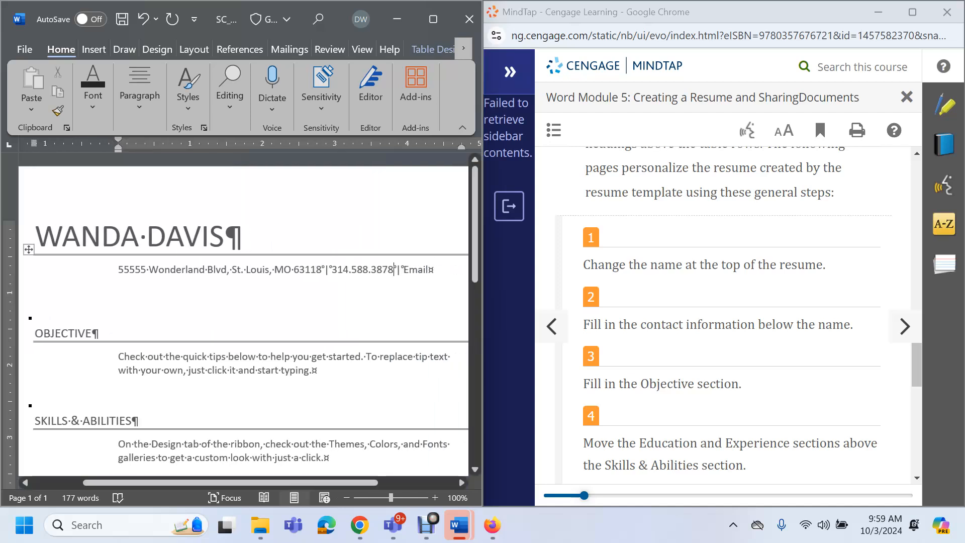
pyautogui.click(416, 270)
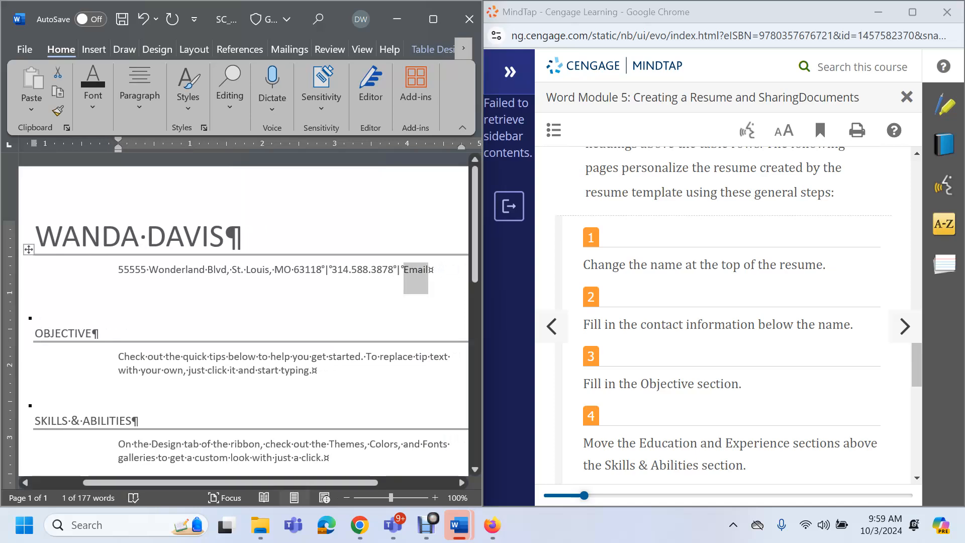
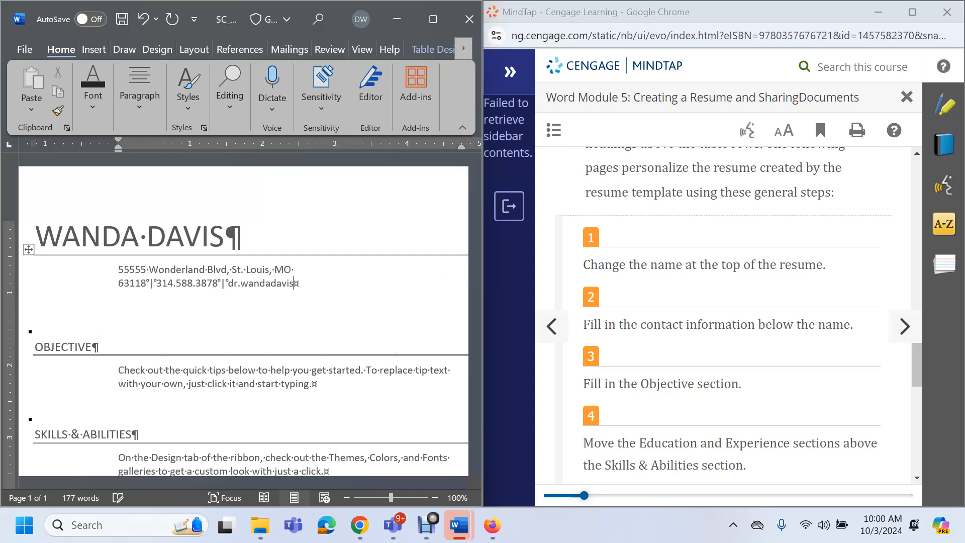
# Save the resume and bring the MindTap SAM Module 05 project page forward
pyautogui.click(233, 284)
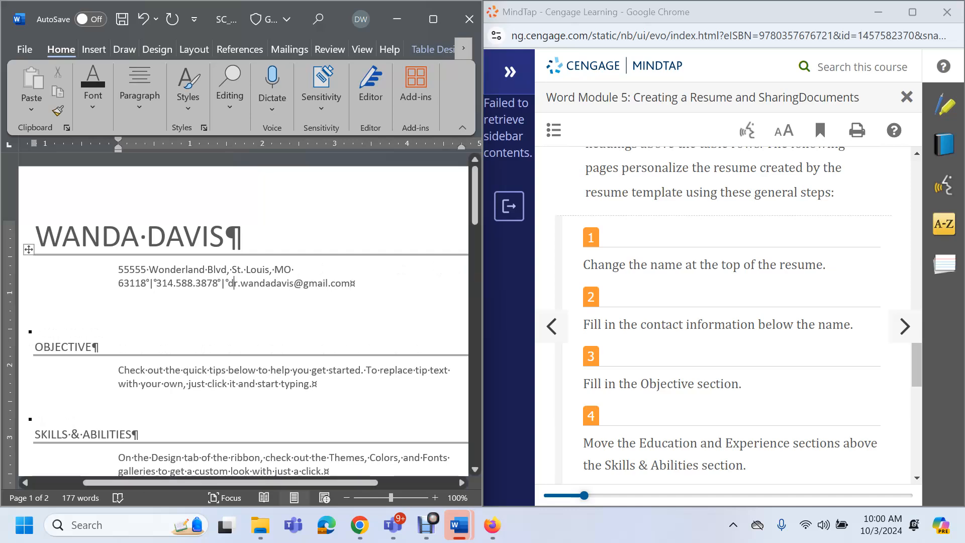
pyautogui.click(122, 19)
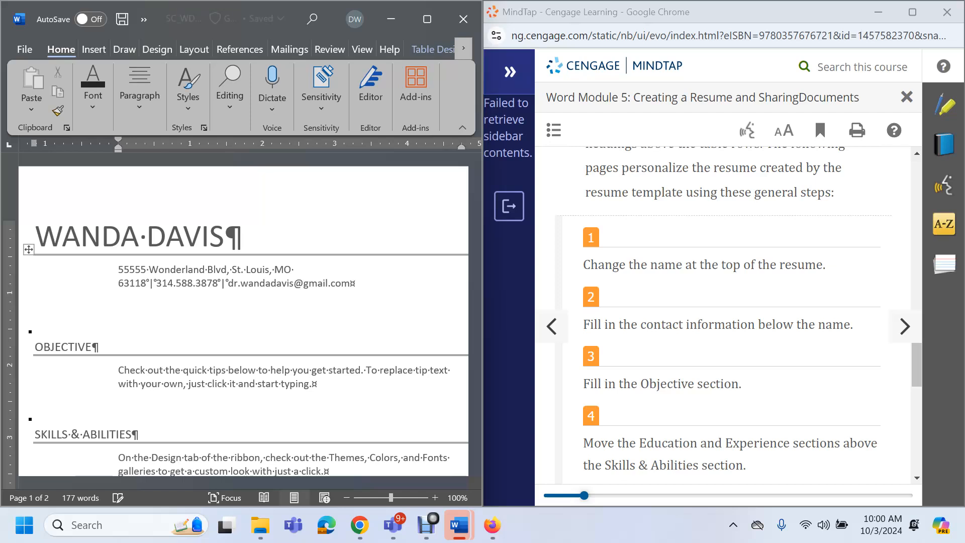
pyautogui.scroll(-1, 724, 322)
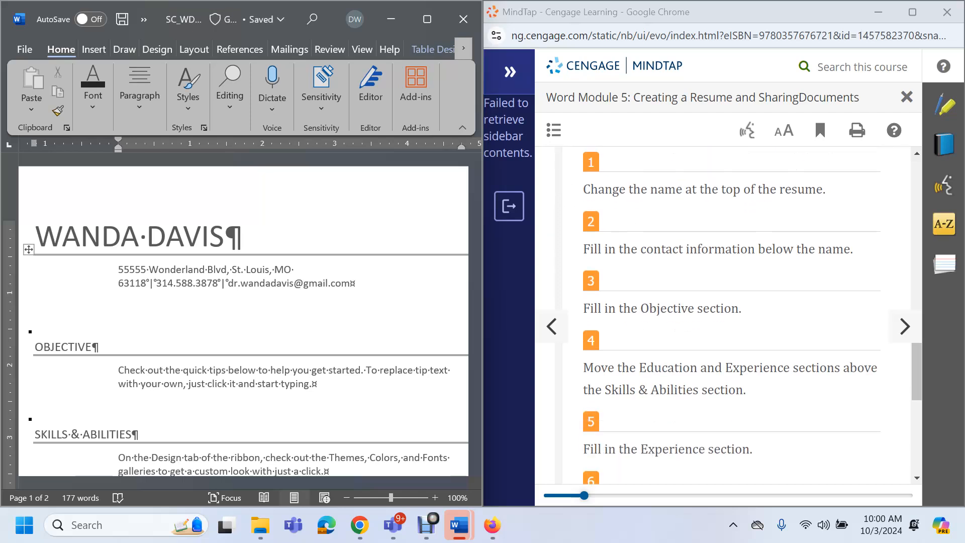
pyautogui.scroll(-1, 724, 322)
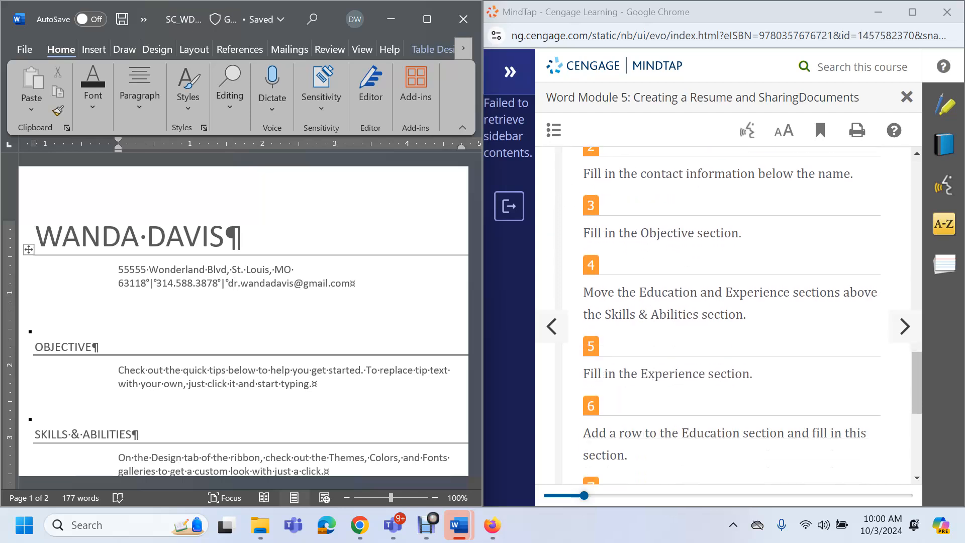
pyautogui.scroll(-2, 234, 211)
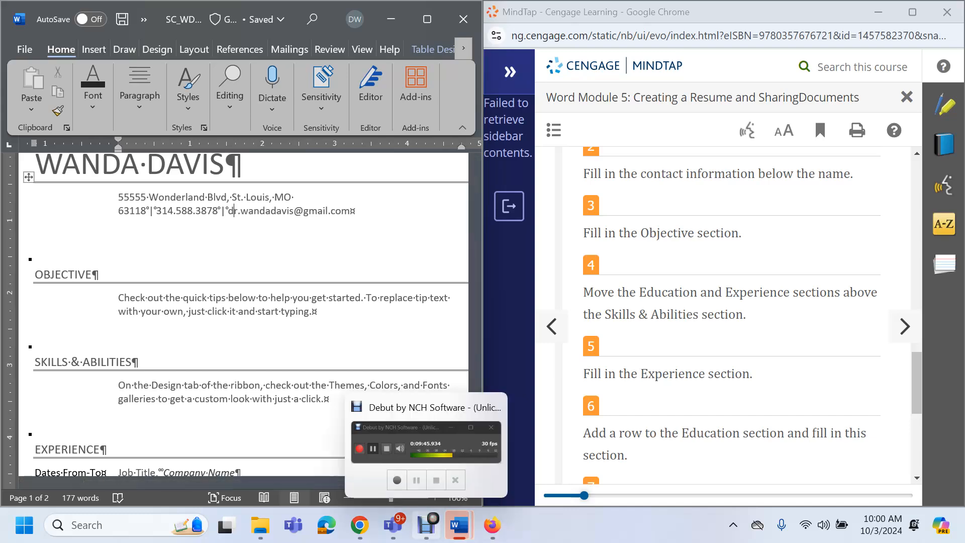
pyautogui.moveTo(360, 525)
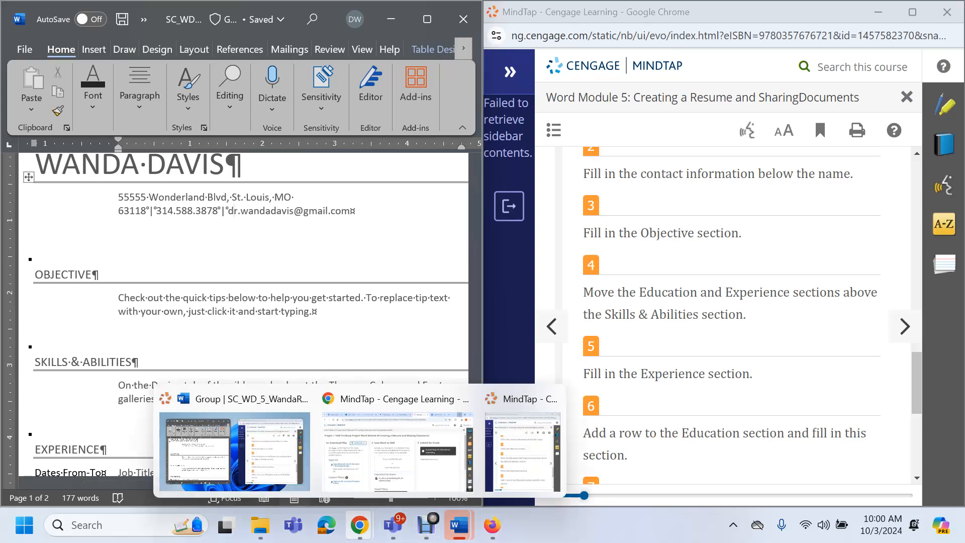
pyautogui.click(397, 450)
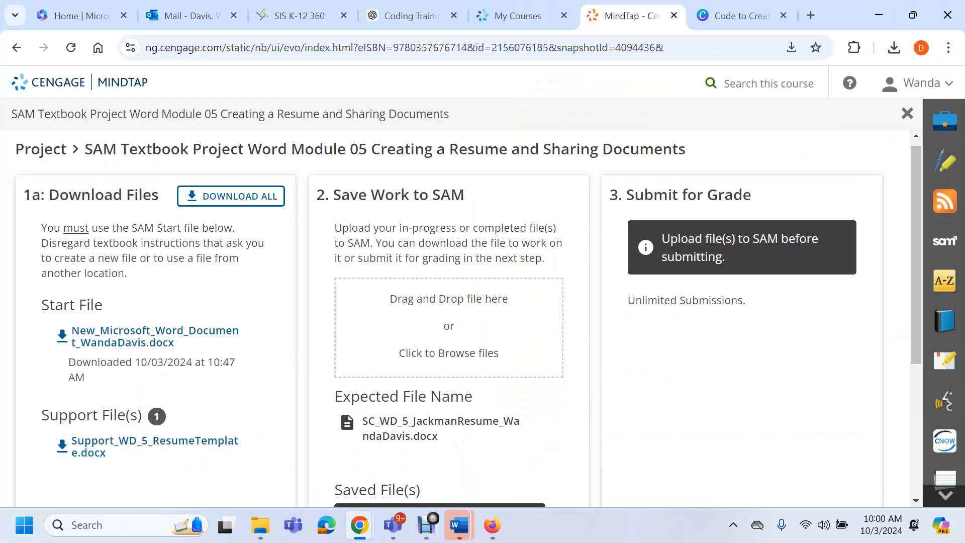
# Open a new Google tab and start typing a search, then switch to ChatGPT
pyautogui.click(811, 15)
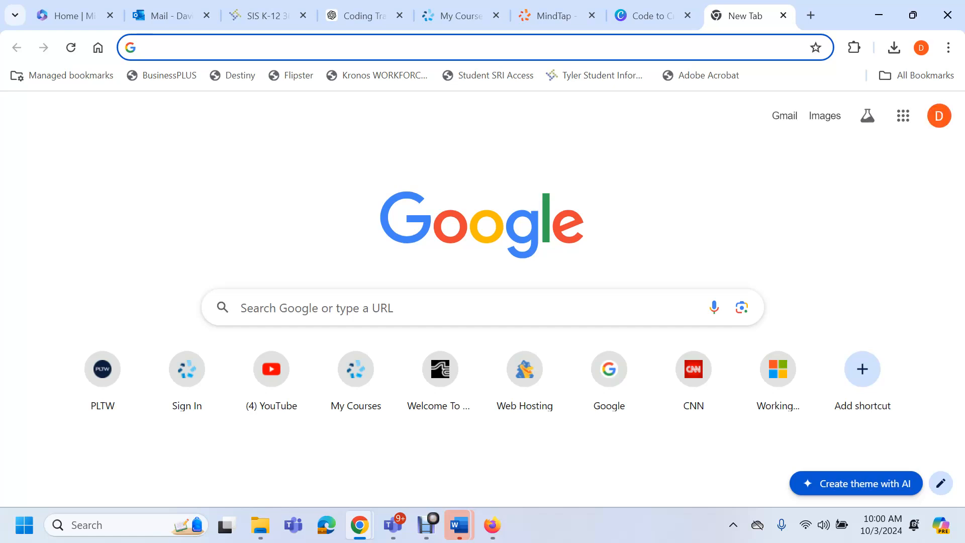
pyautogui.click(317, 308)
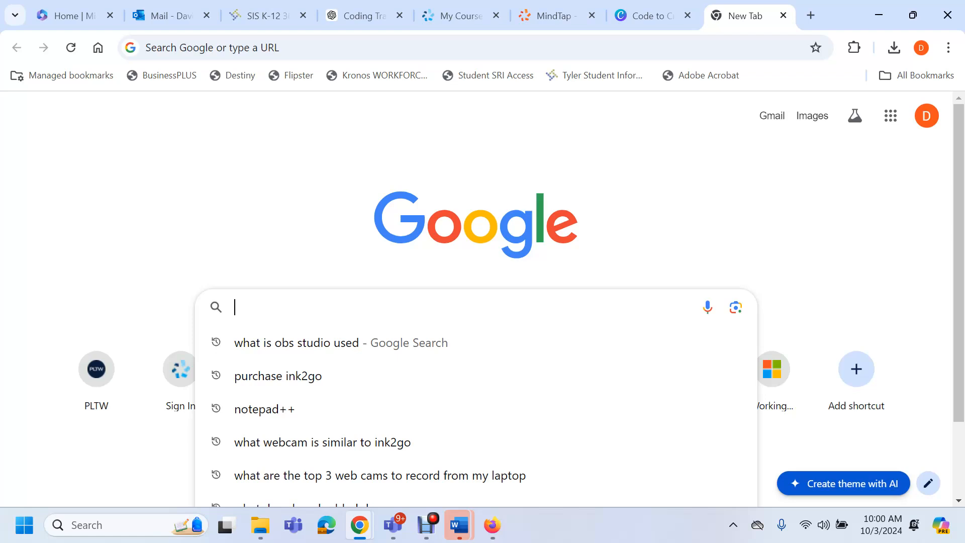
pyautogui.write('pl')
pyautogui.hotkey('ctrl', '4')
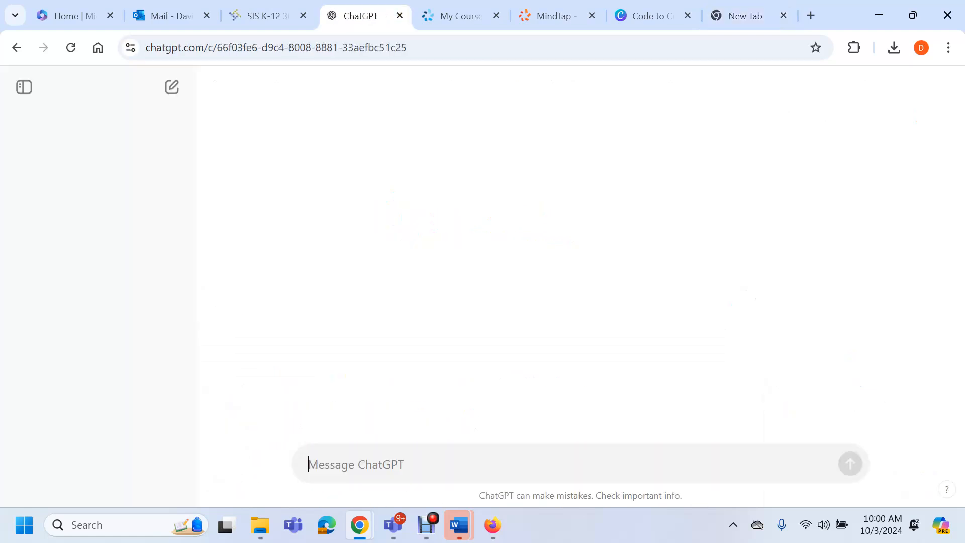
# Ask ChatGPT for a software developer resume objective and select the suggested paragraph
pyautogui.moveTo(426, 524)
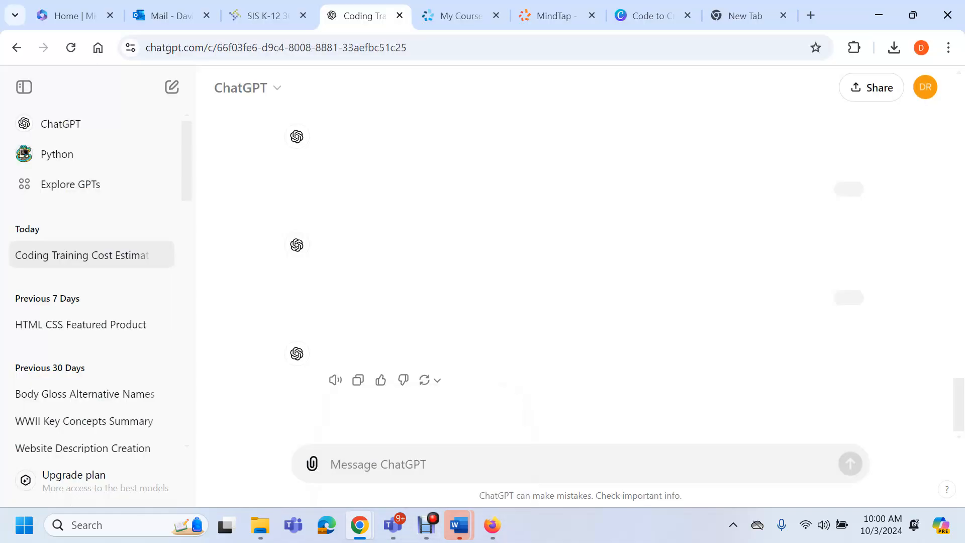
pyautogui.write('p')
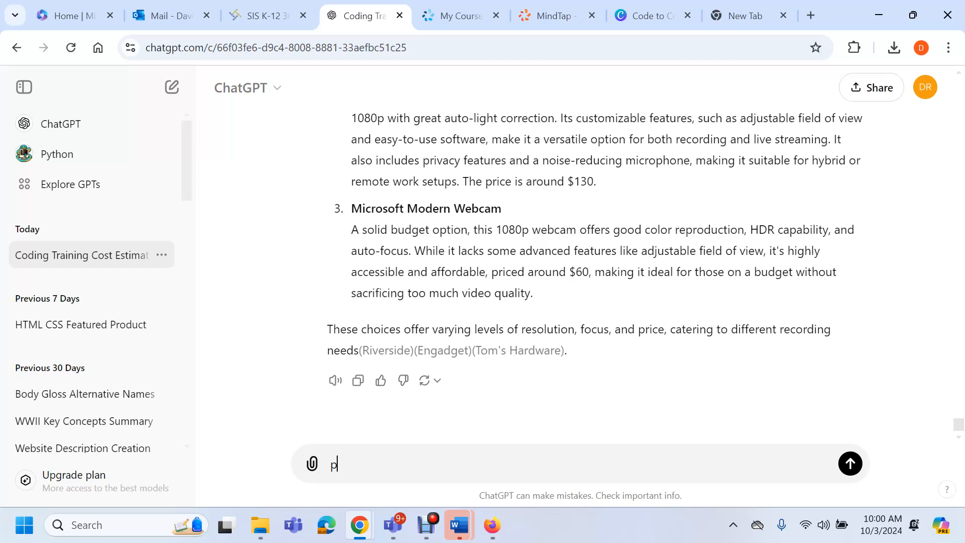
pyautogui.write('lease provide me with an ob')
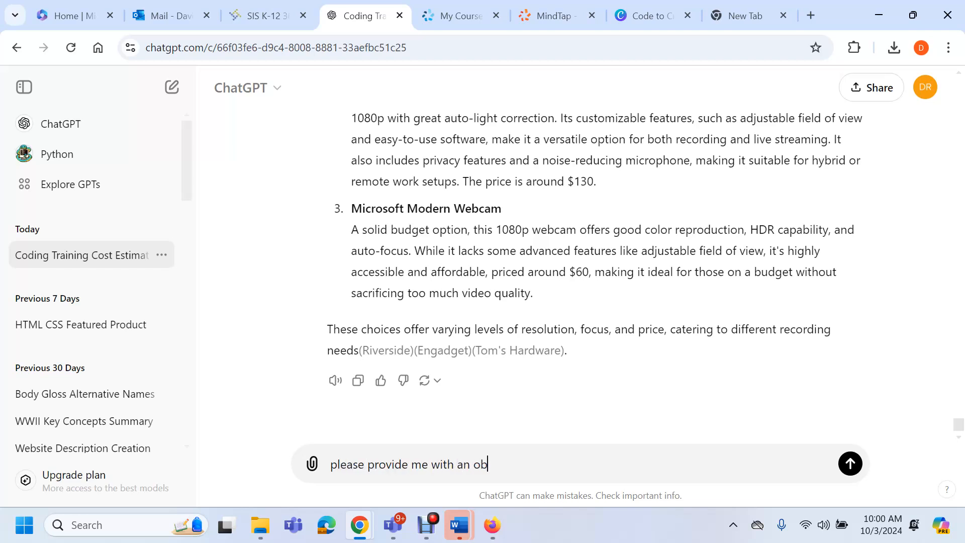
pyautogui.write('jective for a software d')
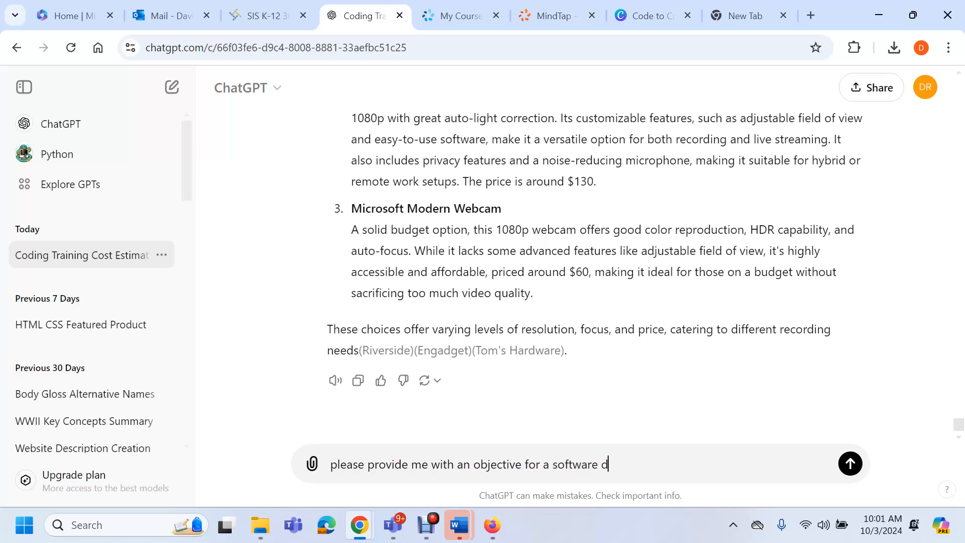
pyautogui.write('eveloper')
pyautogui.click(474, 464)
pyautogui.write('resume')
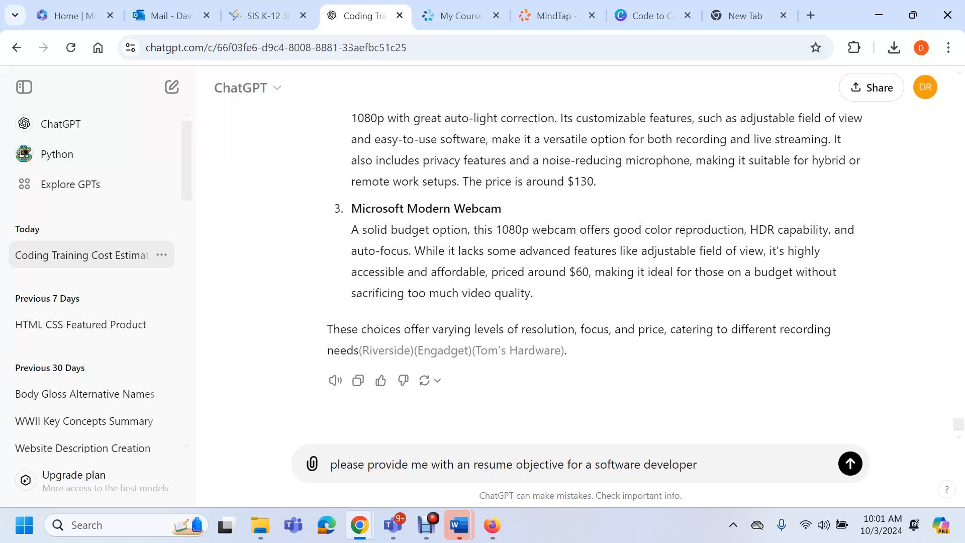
pyautogui.press('Return')
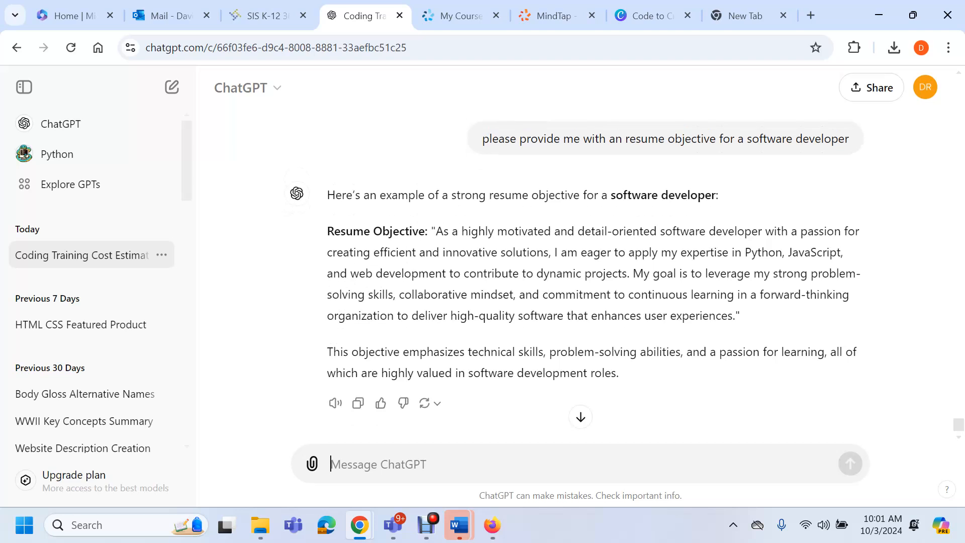
pyautogui.moveTo(436, 231); pyautogui.dragTo(736, 315)
pyautogui.hotkey('ctrl', 'c')
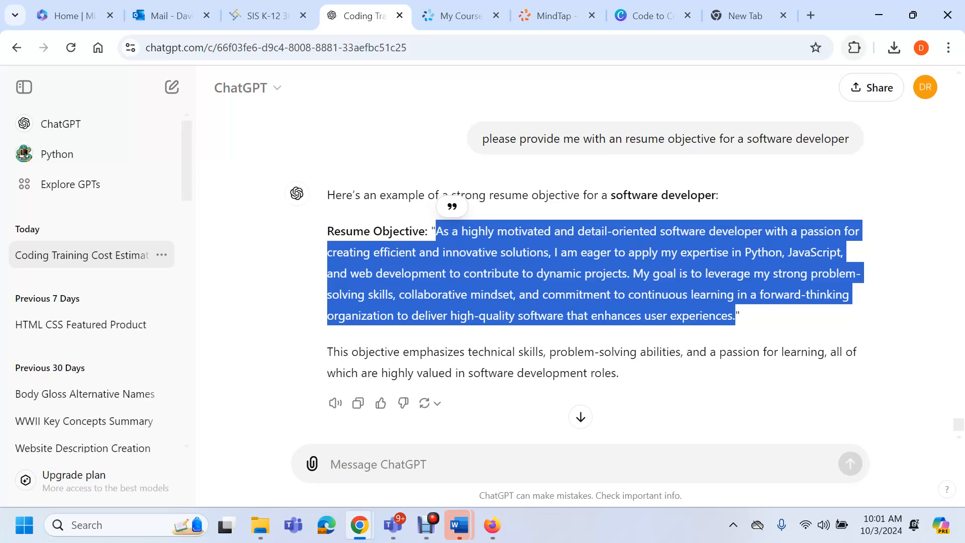
pyautogui.click(879, 15)
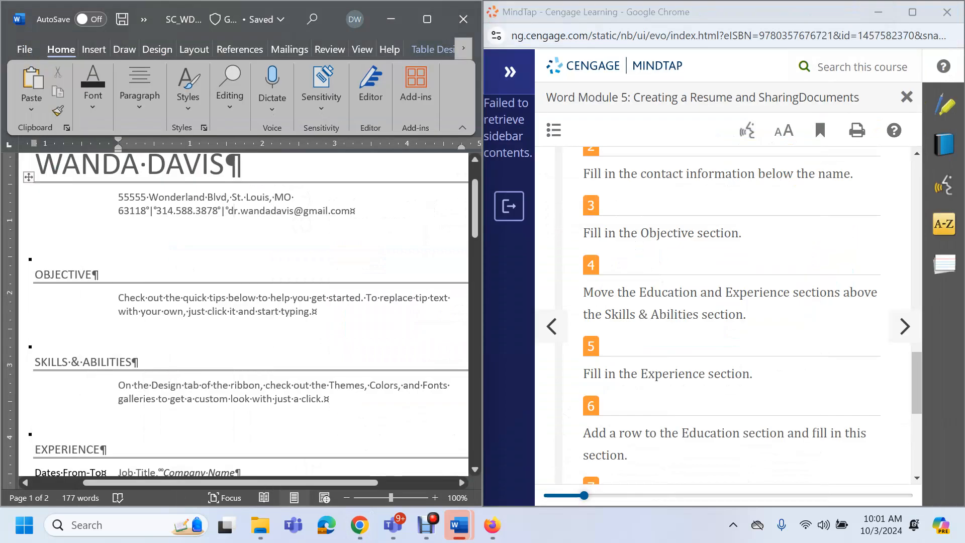
# Paste the copied software developer objective over the Objective placeholder and save the resume
pyautogui.click(241, 305)
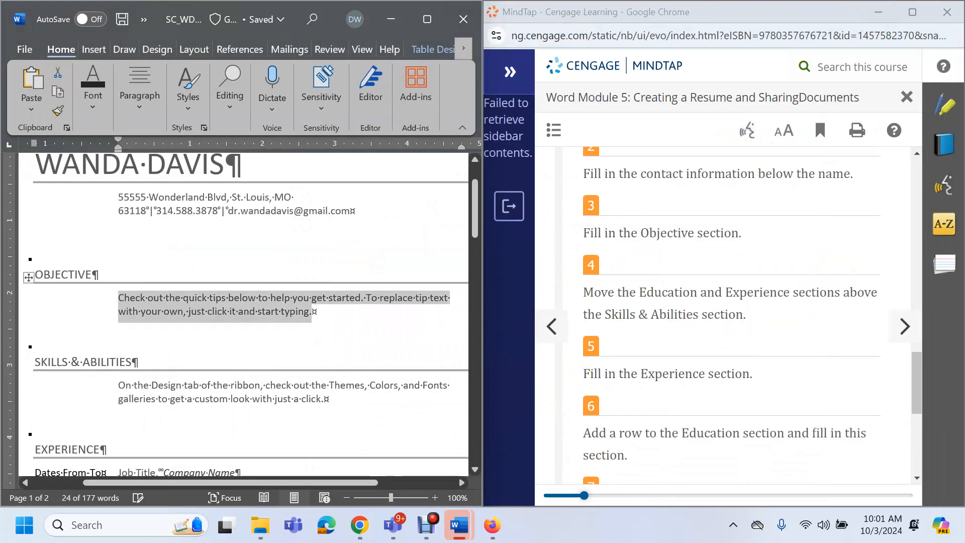
pyautogui.hotkey('ctrl', 'v')
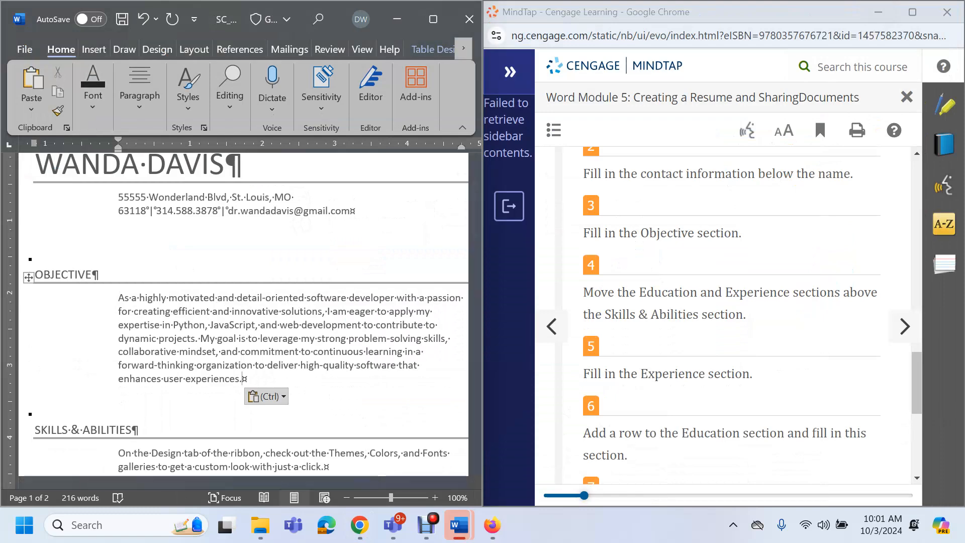
pyautogui.click(122, 19)
pyautogui.click(239, 339)
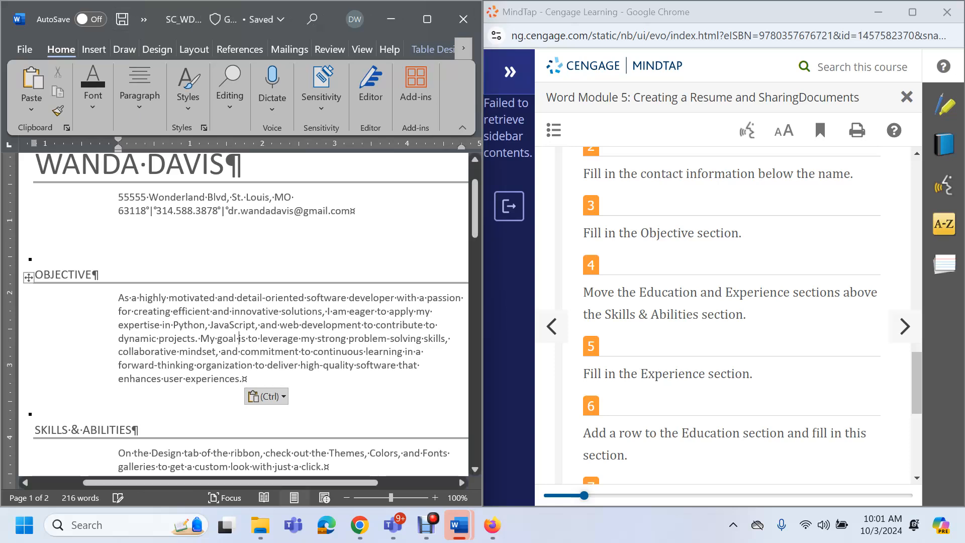
pyautogui.scroll(-5, 244, 311)
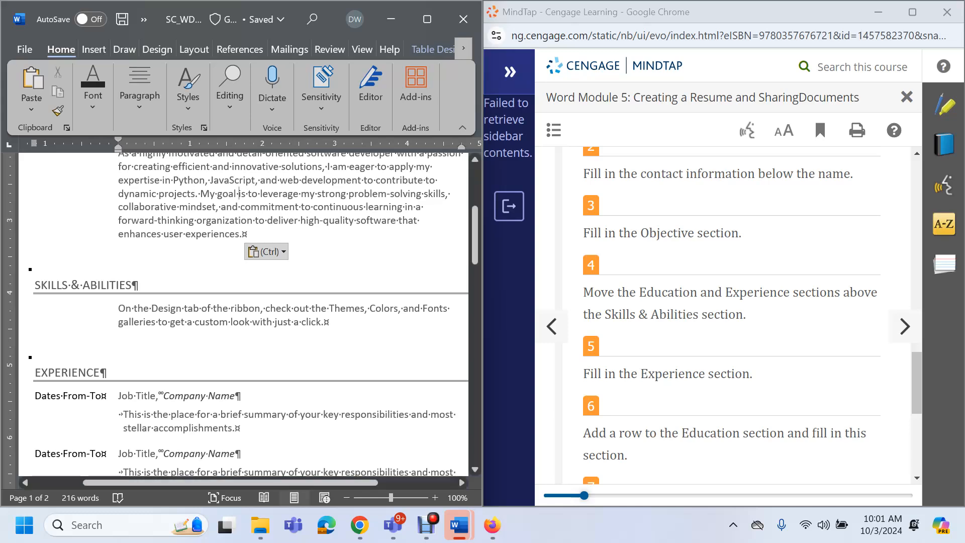
pyautogui.scroll(-3, 482, 322)
pyautogui.scroll(-1, 482, 321)
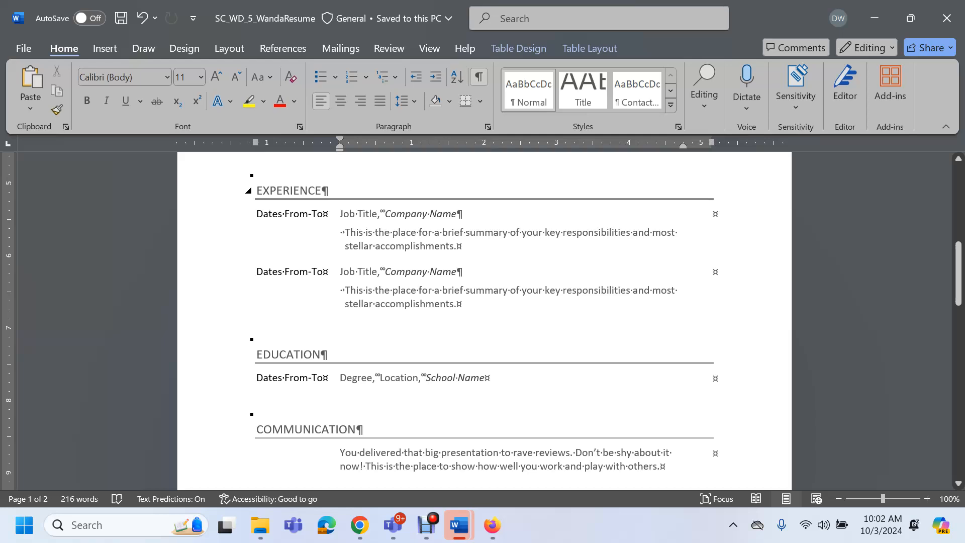
pyautogui.moveTo(257, 191); pyautogui.dragTo(328, 355)
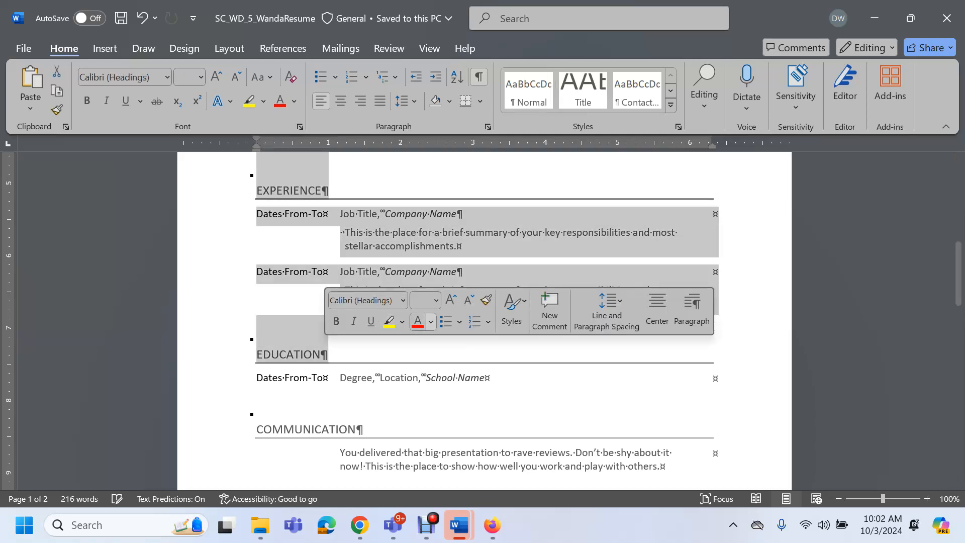
pyautogui.scroll(1, 332, 331)
pyautogui.scroll(1, 483, 322)
pyautogui.click(503, 272)
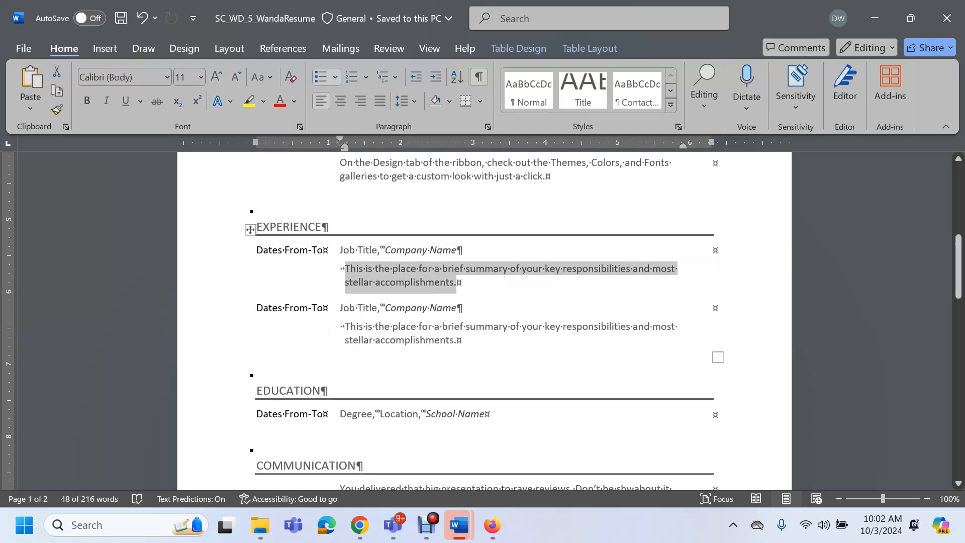
pyautogui.hotkey('ctrl', 'v')
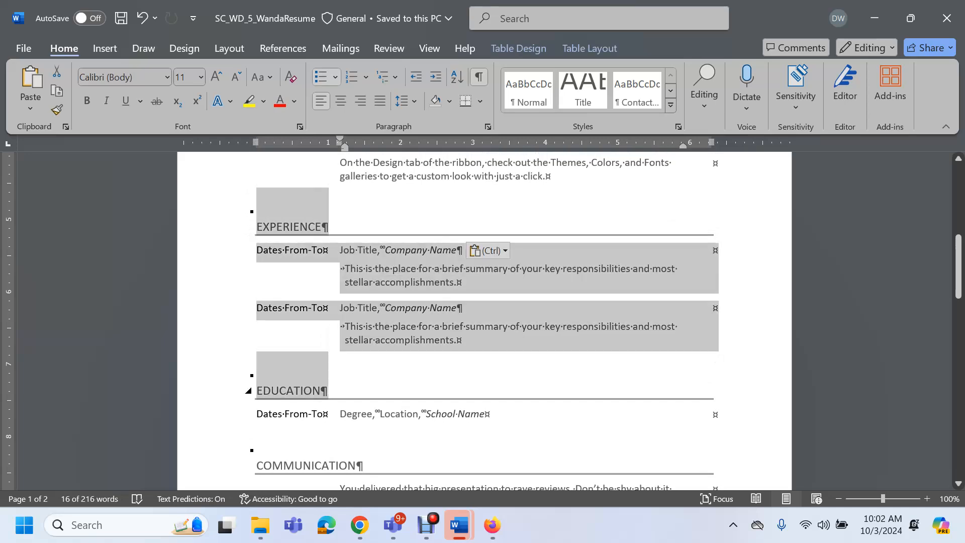
pyautogui.moveTo(548, 418)
pyautogui.mouseDown()
pyautogui.moveTo(549, 438)
pyautogui.moveTo(550, 417)
pyautogui.mouseUp()
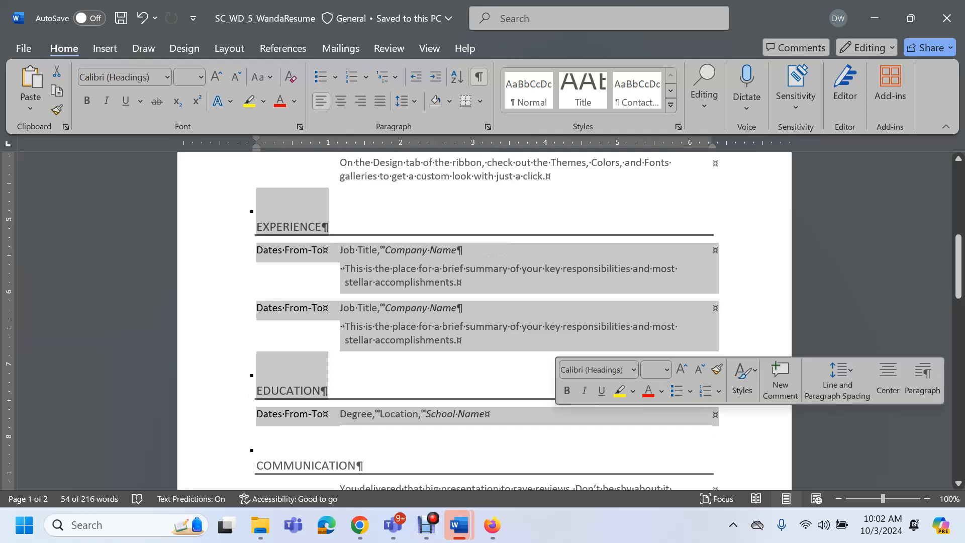
pyautogui.scroll(4, 484, 322)
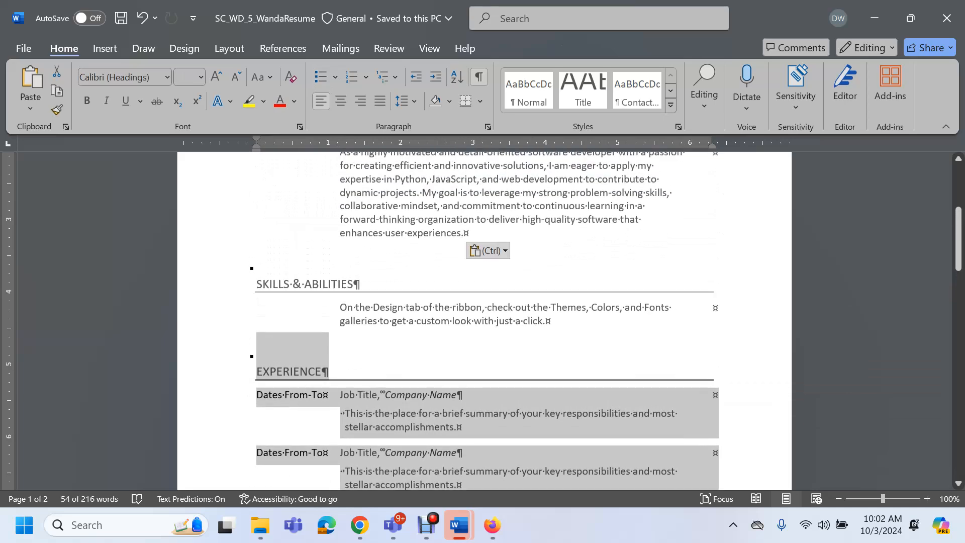
pyautogui.press('F2')
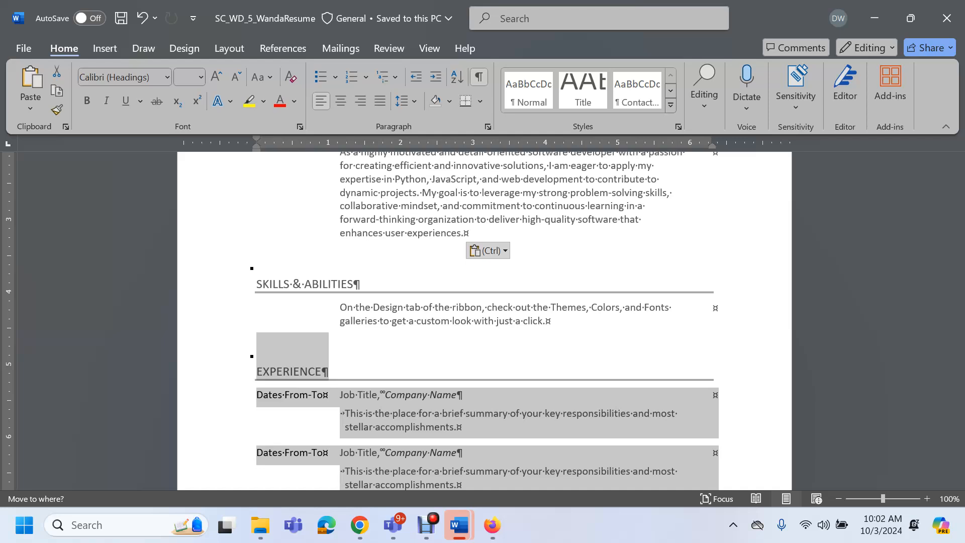
pyautogui.press('Return')
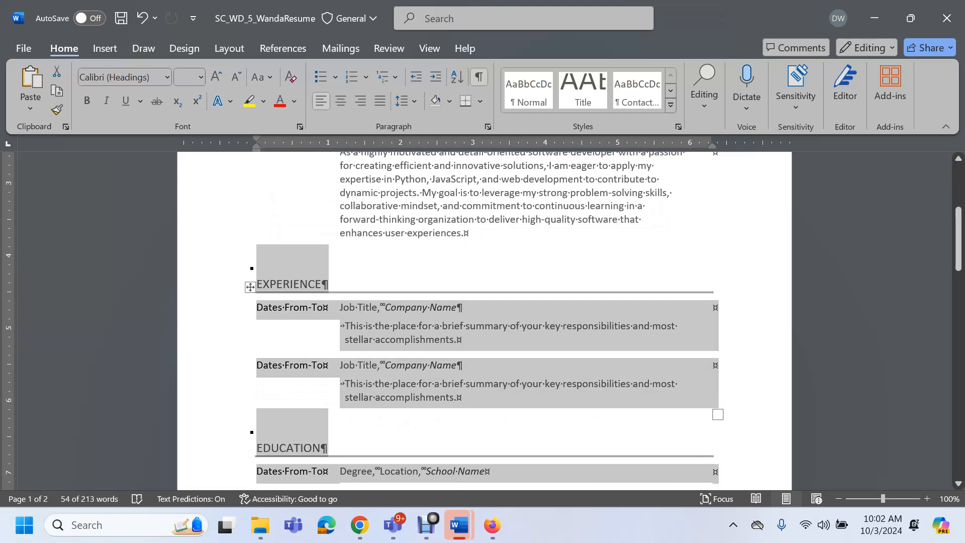
pyautogui.scroll(-8, 484, 322)
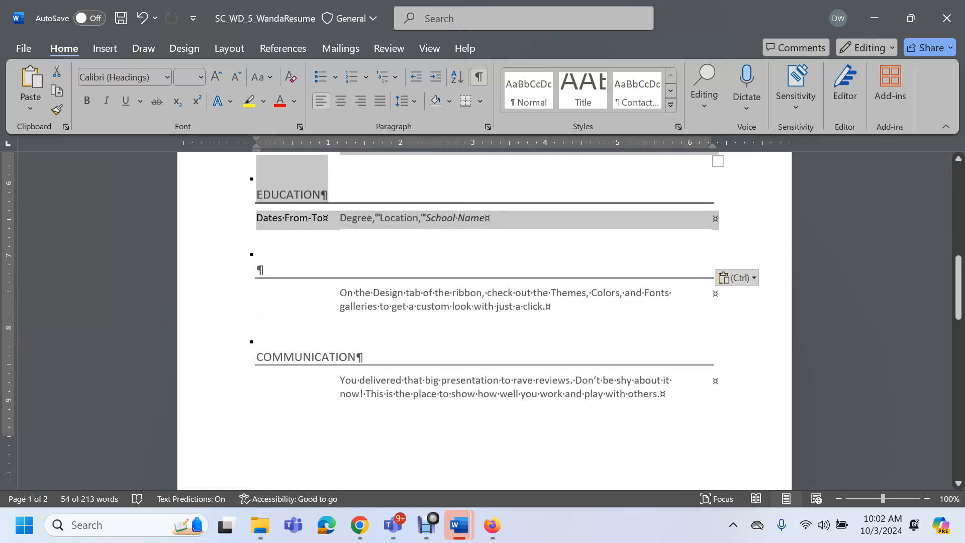
pyautogui.scroll(10, 484, 322)
pyautogui.scroll(2, 484, 322)
pyautogui.scroll(-11, 485, 322)
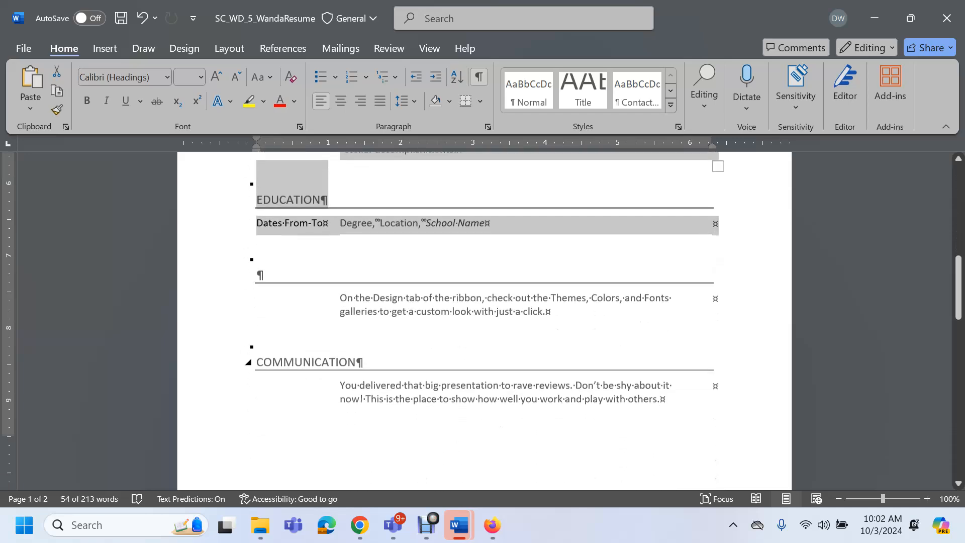
pyautogui.scroll(-13, 484, 322)
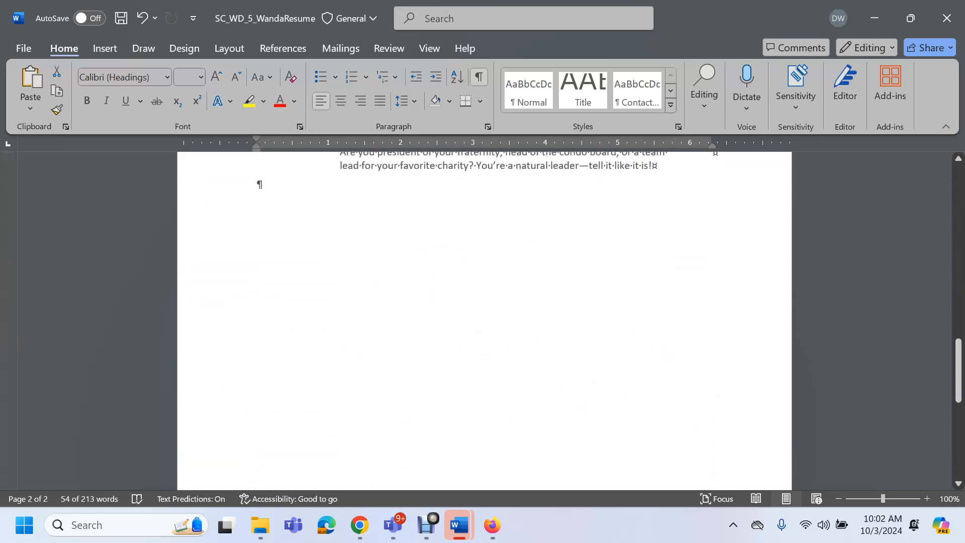
pyautogui.hotkey('ctrl', 'z')
pyautogui.scroll(4, 484, 321)
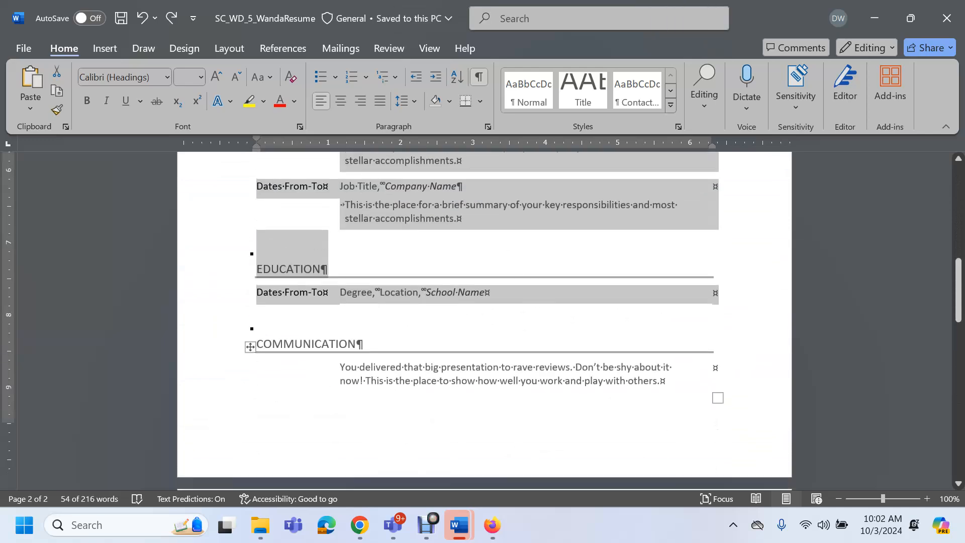
pyautogui.scroll(6, 484, 321)
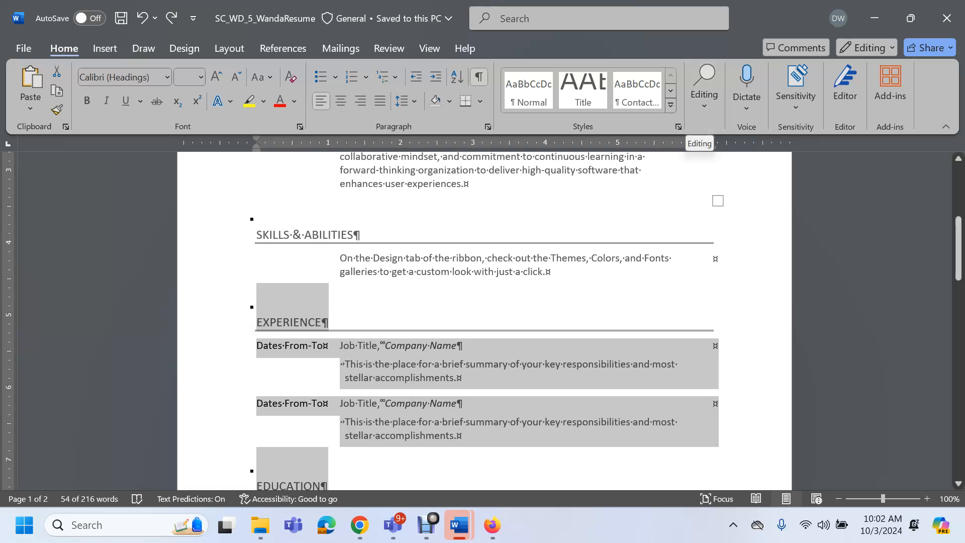
pyautogui.moveTo(360, 525)
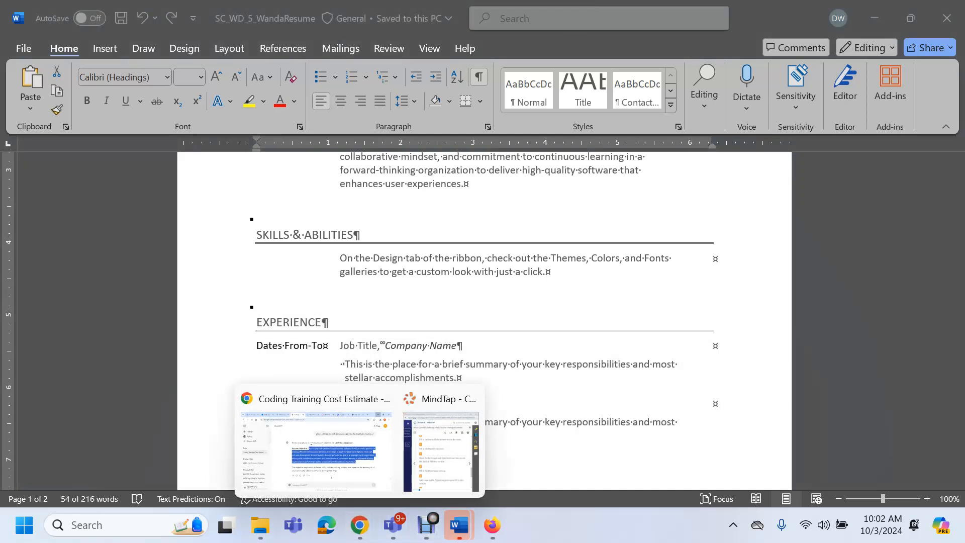
# Google 'how do you move a paragraph above another in word 2019' and read the answer
pyautogui.click(322, 442)
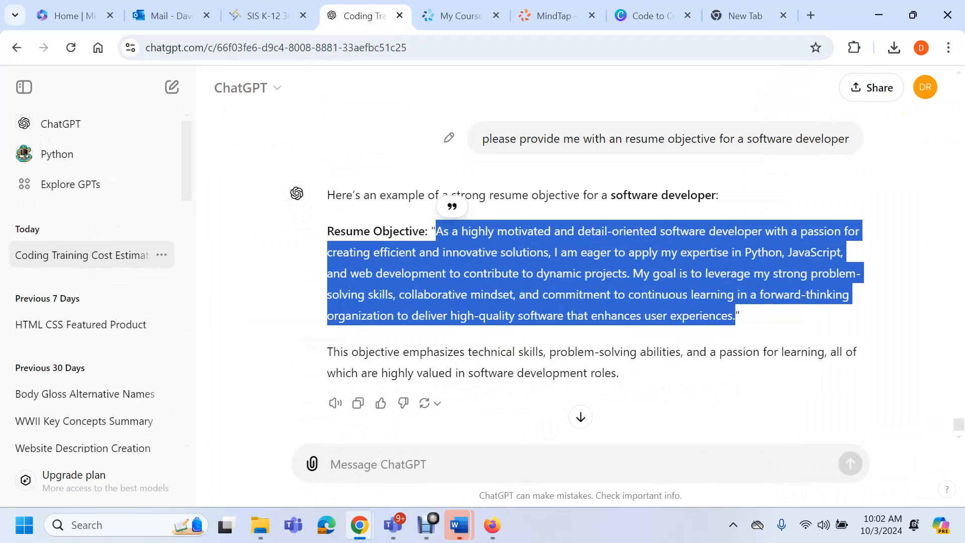
pyautogui.click(811, 15)
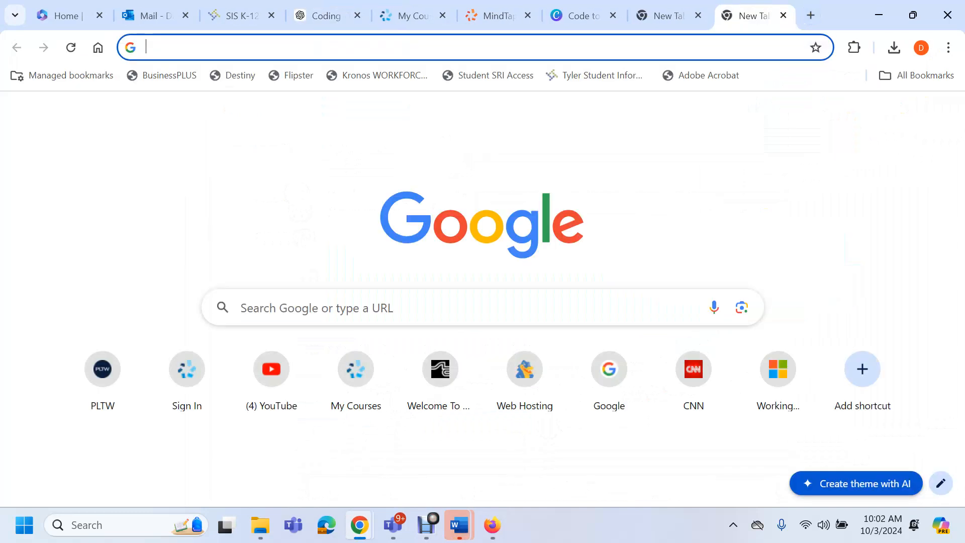
pyautogui.click(322, 308)
pyautogui.write('how t')
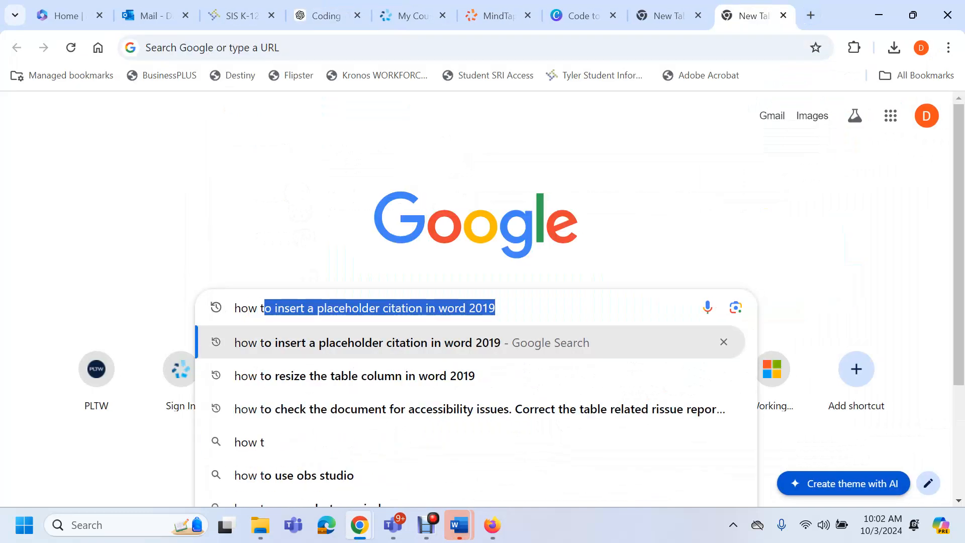
pyautogui.press('BackSpace')
pyautogui.press('BackSpace')
pyautogui.write('do you o')
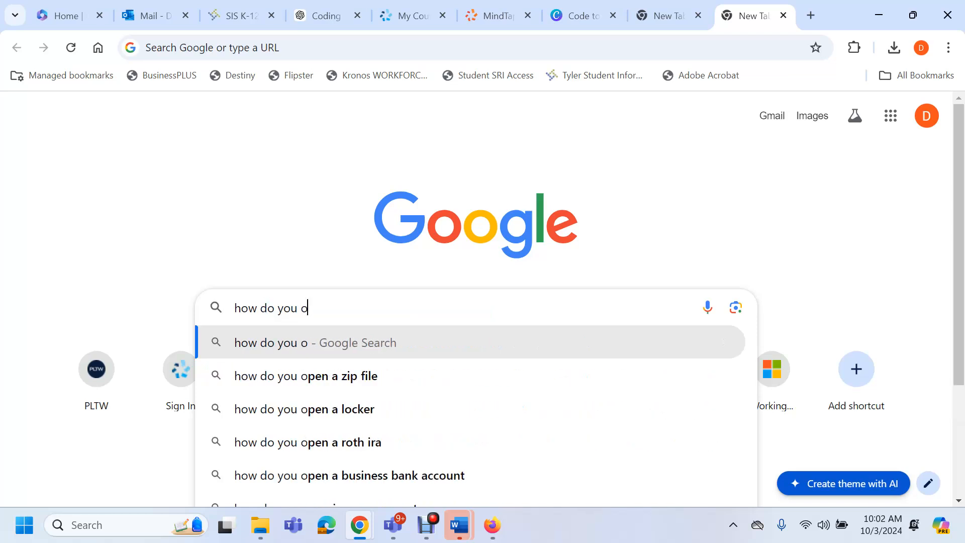
pyautogui.press('BackSpace')
pyautogui.write('mo')
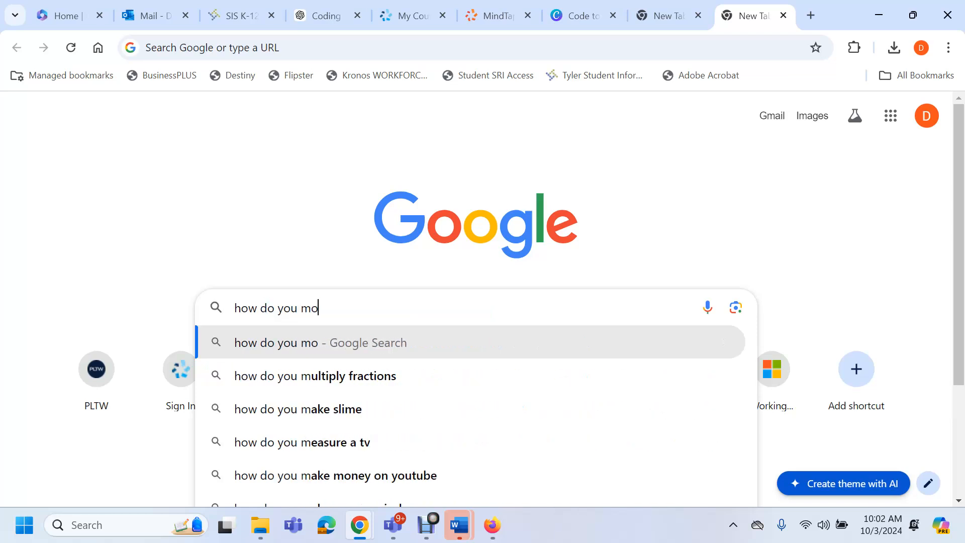
pyautogui.write('ve a para')
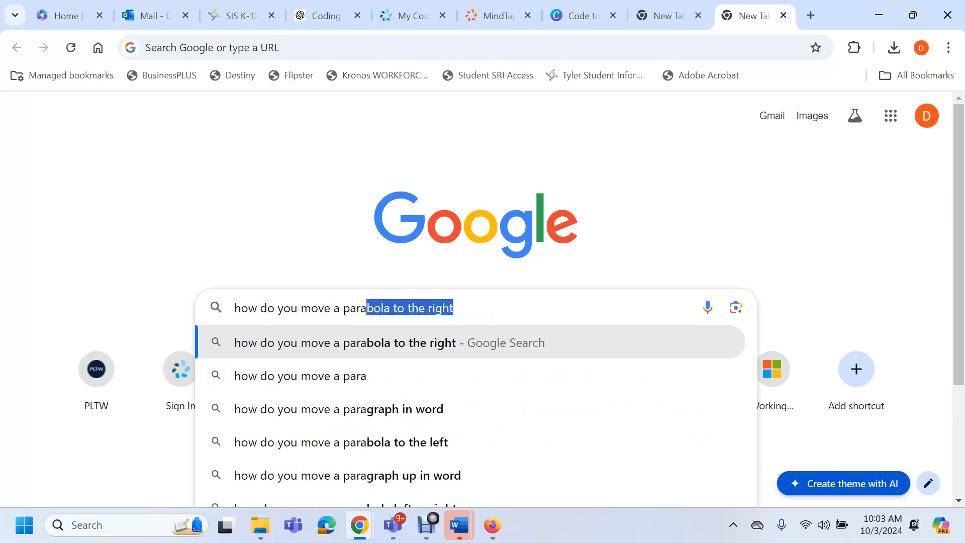
pyautogui.write('graph ')
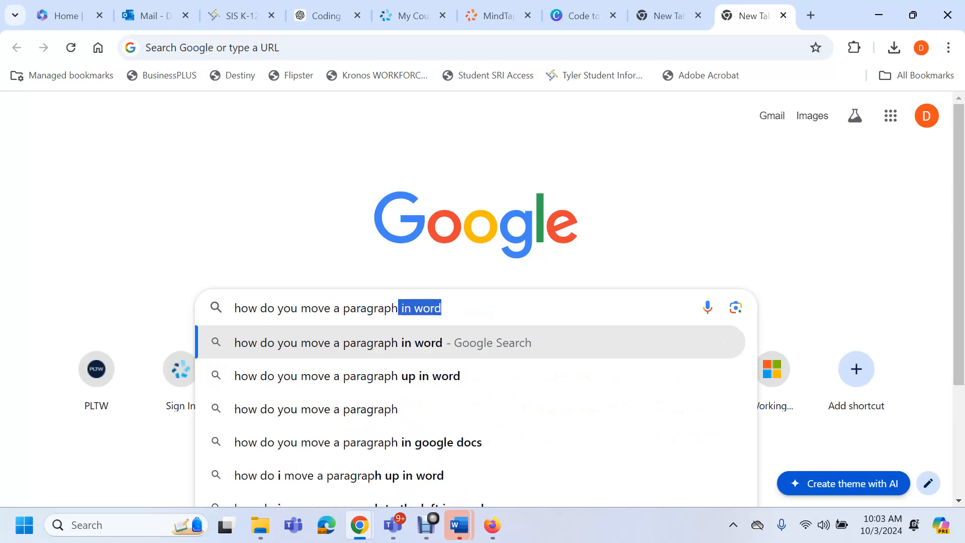
pyautogui.write('ao')
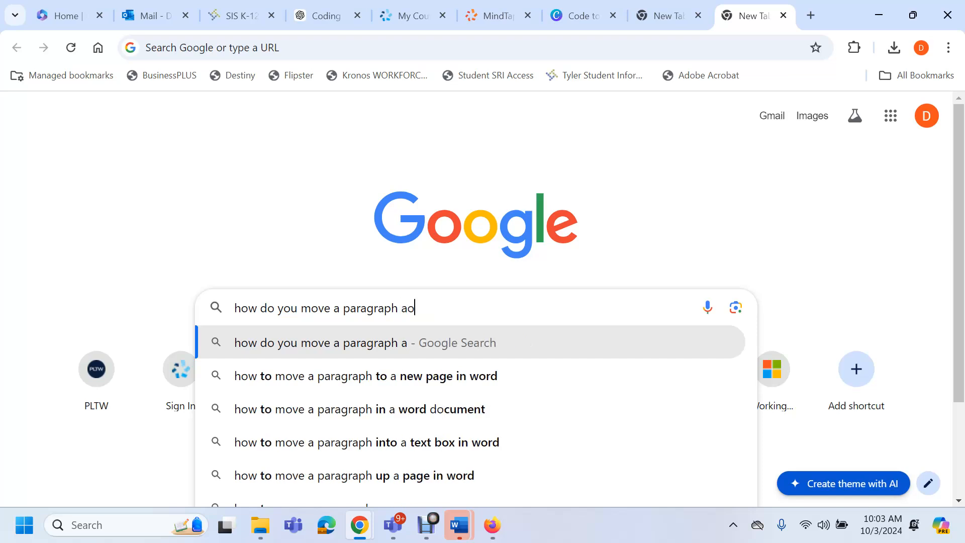
pyautogui.press('BackSpace')
pyautogui.write('bove a')
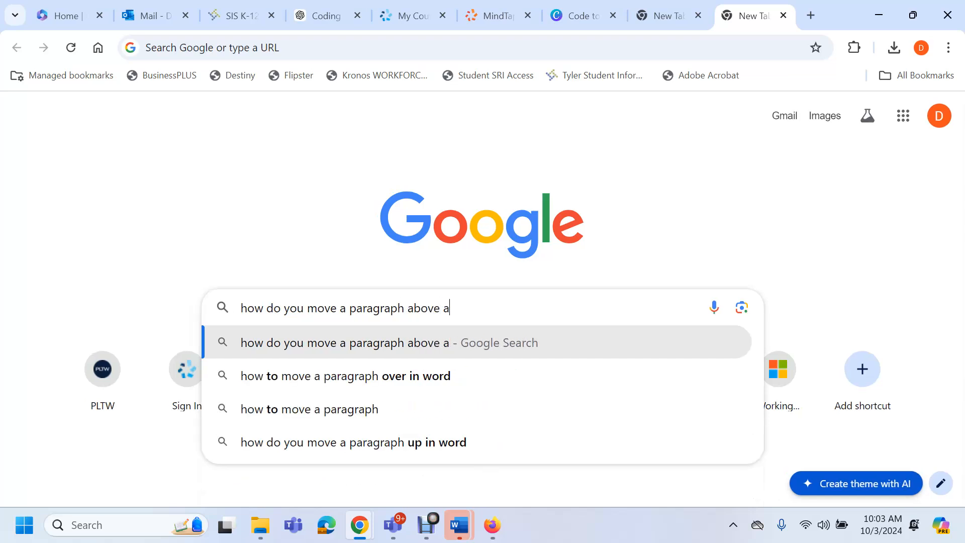
pyautogui.write('nother in wo')
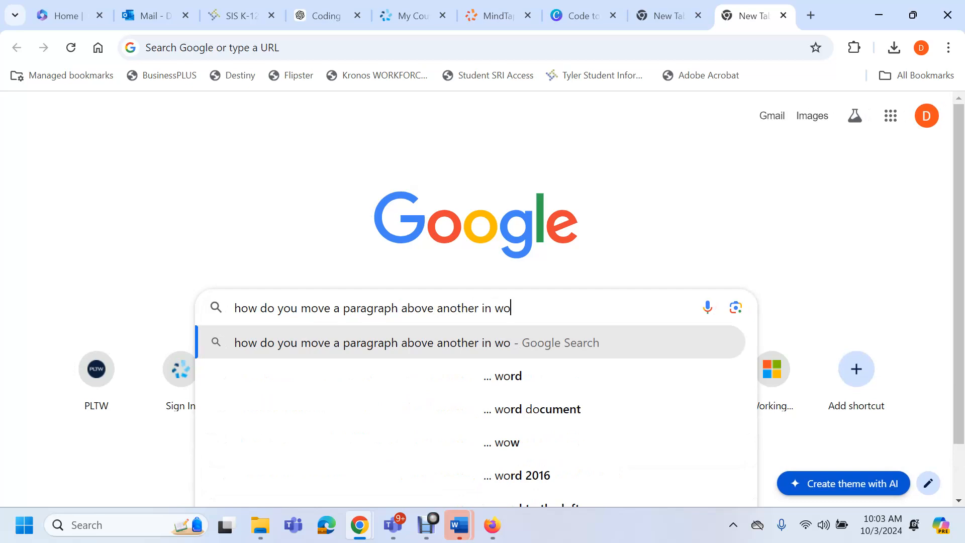
pyautogui.write('rd 2019')
pyautogui.press('Return')
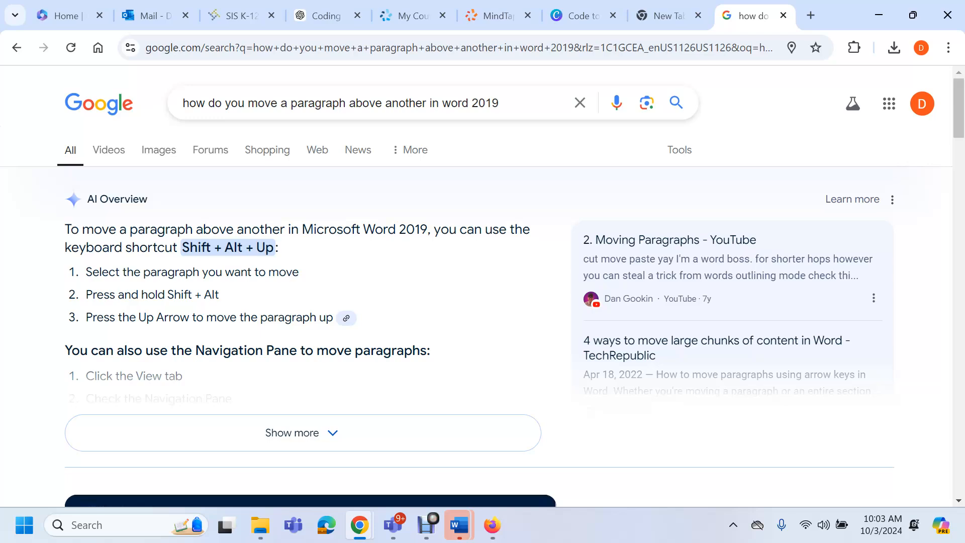
pyautogui.click(879, 15)
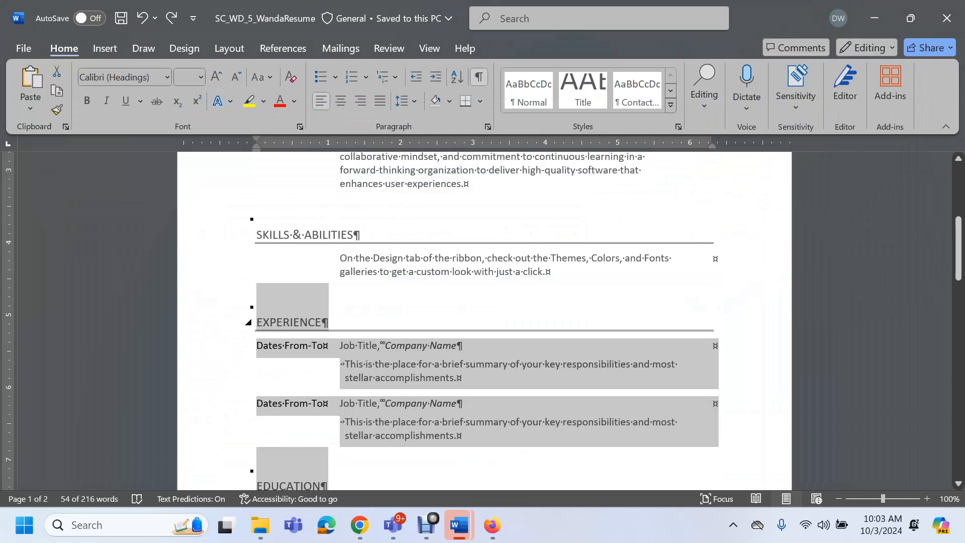
# Shift Experience and Education above Skills & Abilities with Shift+Alt+Up, then save the resume
pyautogui.hotkey('alt', 'shift', 'Up')
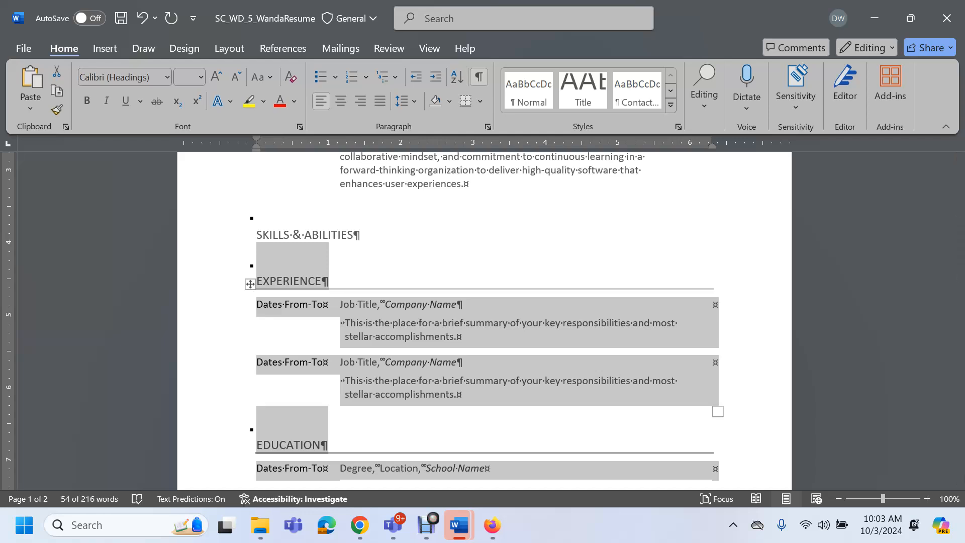
pyautogui.hotkey('alt', 'shift', 'Up')
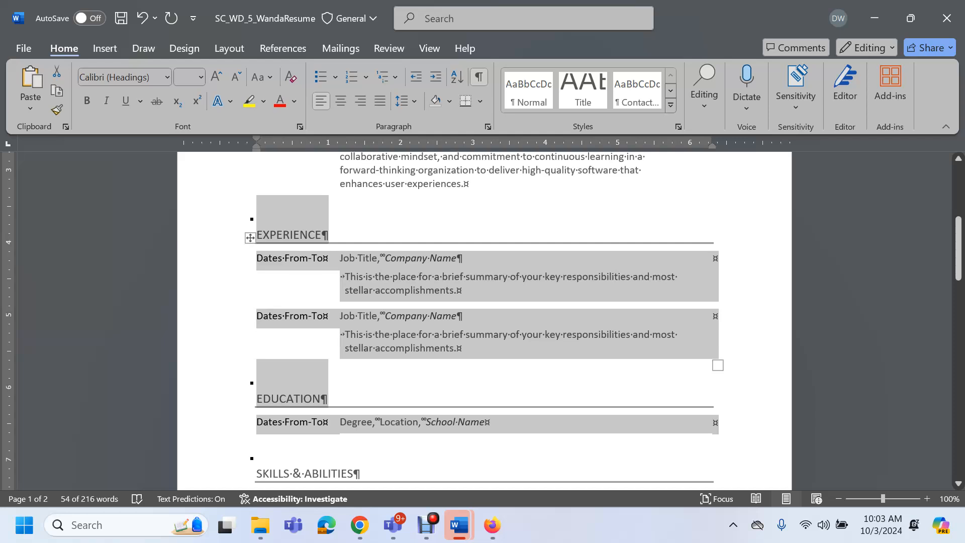
pyautogui.scroll(-5, 485, 321)
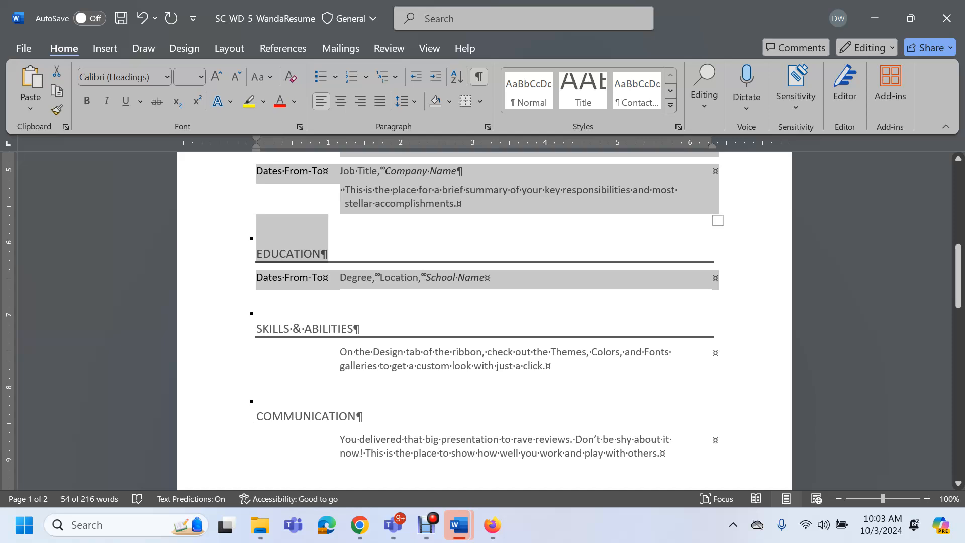
pyautogui.scroll(-5, 484, 321)
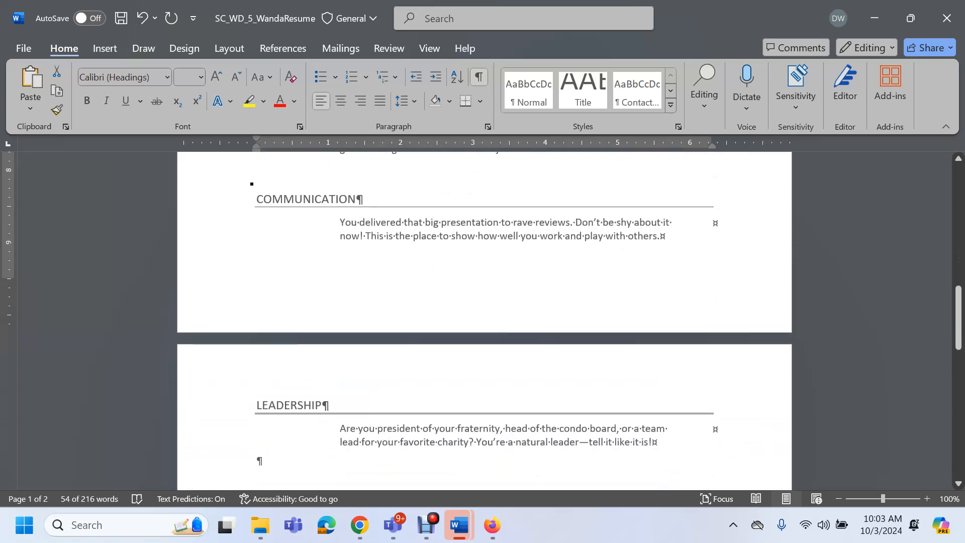
pyautogui.scroll(6, 484, 322)
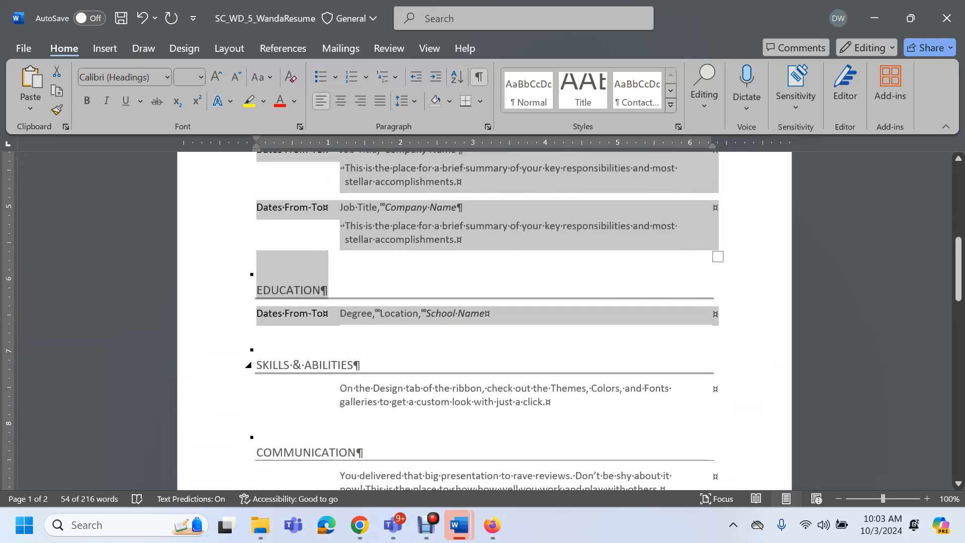
pyautogui.scroll(4, 484, 321)
pyautogui.scroll(-2, 484, 321)
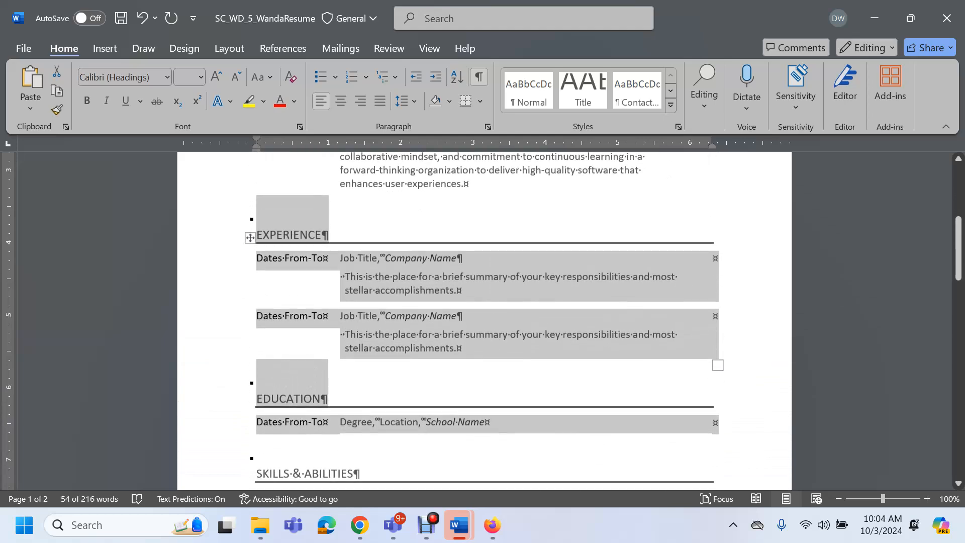
pyautogui.click(289, 234)
pyautogui.click(120, 18)
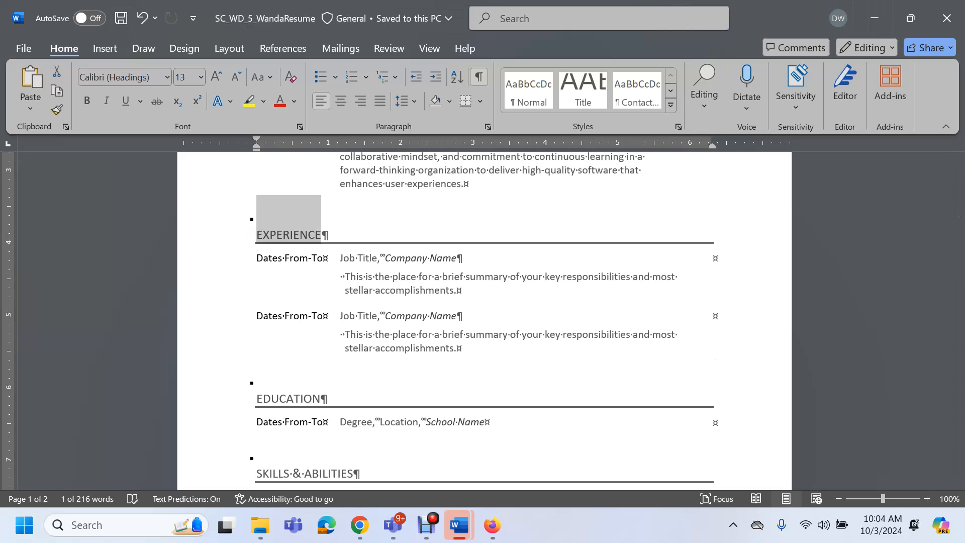
# Tile Word beside MindTap and scroll the instructions to steps 5–9
pyautogui.click(911, 19)
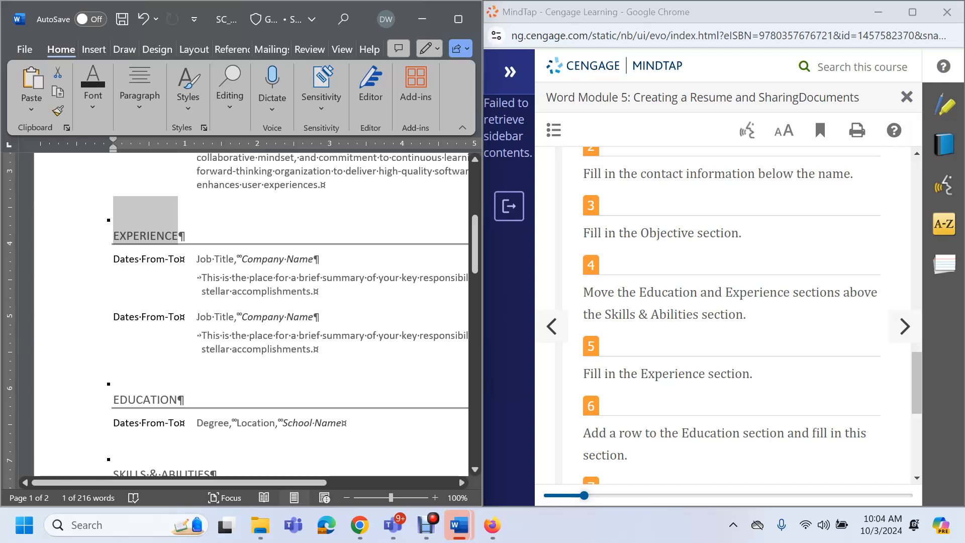
pyautogui.scroll(-3, 724, 312)
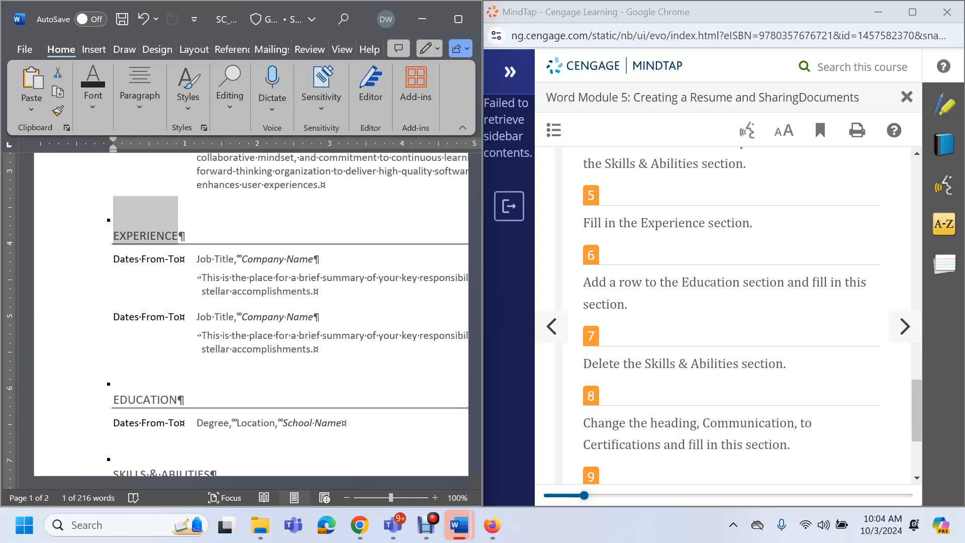
pyautogui.click(427, 525)
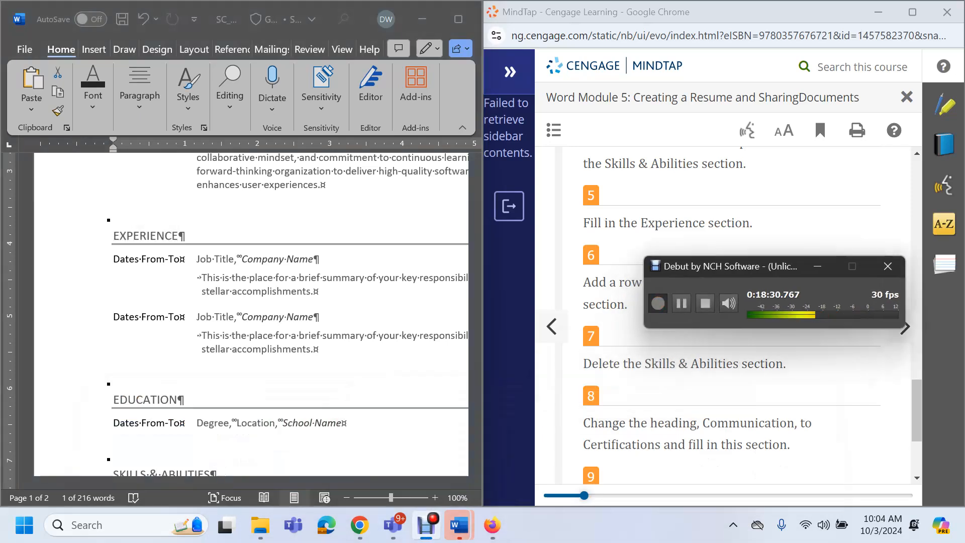
pyautogui.click(682, 303)
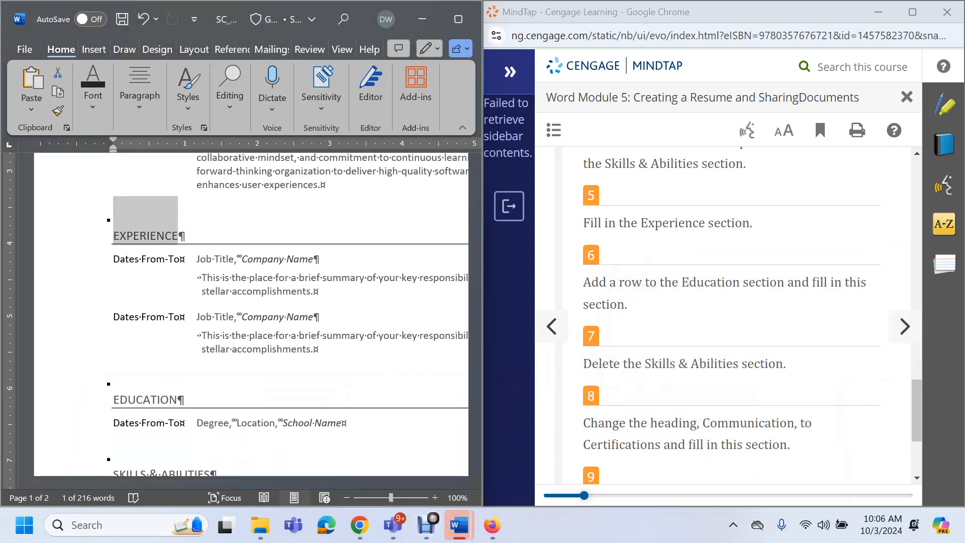
# Enter CEO as the first job title and Code Create as its company name
pyautogui.click(281, 279)
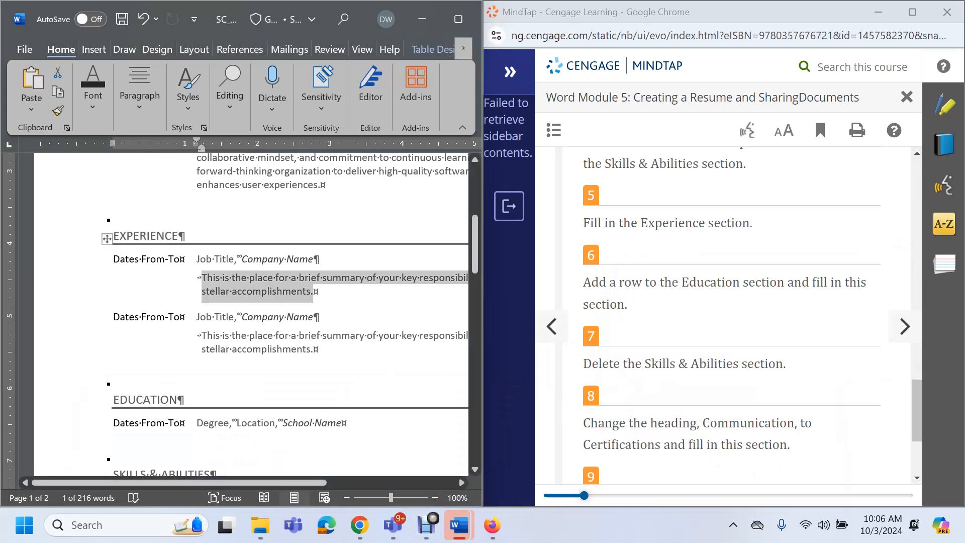
pyautogui.click(215, 259)
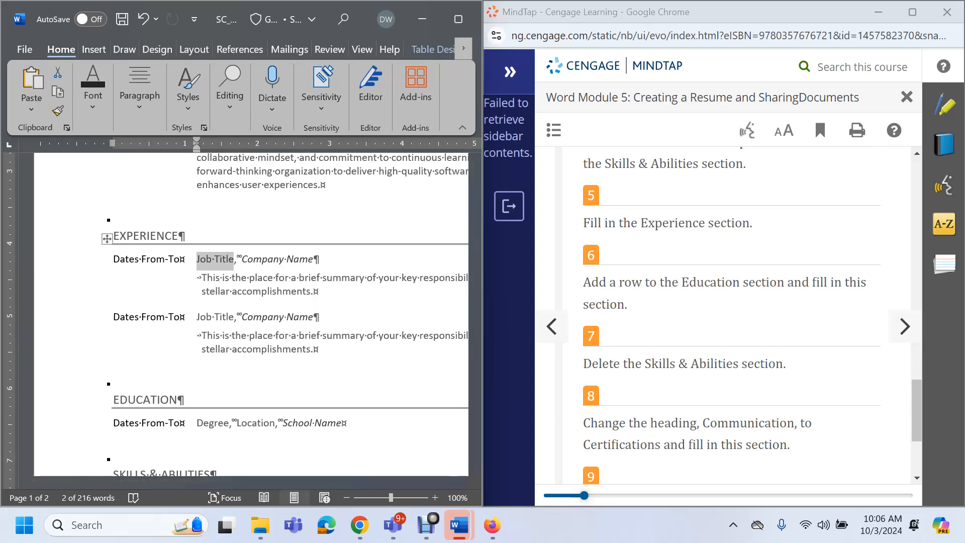
pyautogui.write('CEO')
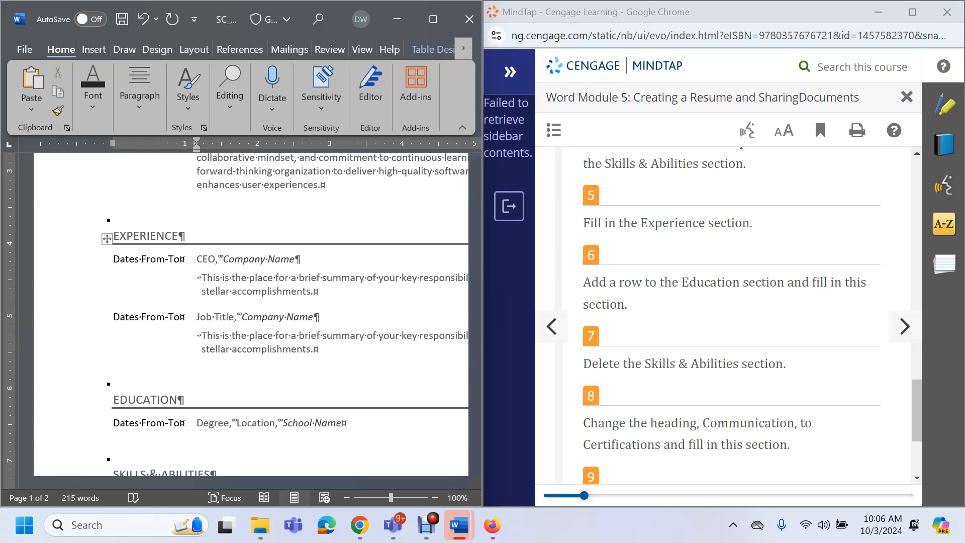
pyautogui.click(259, 259)
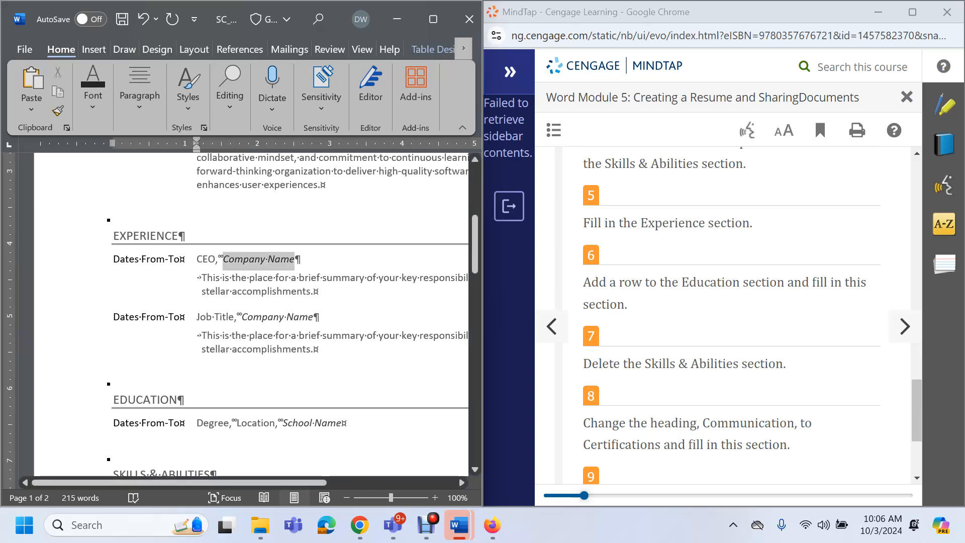
pyautogui.write('N')
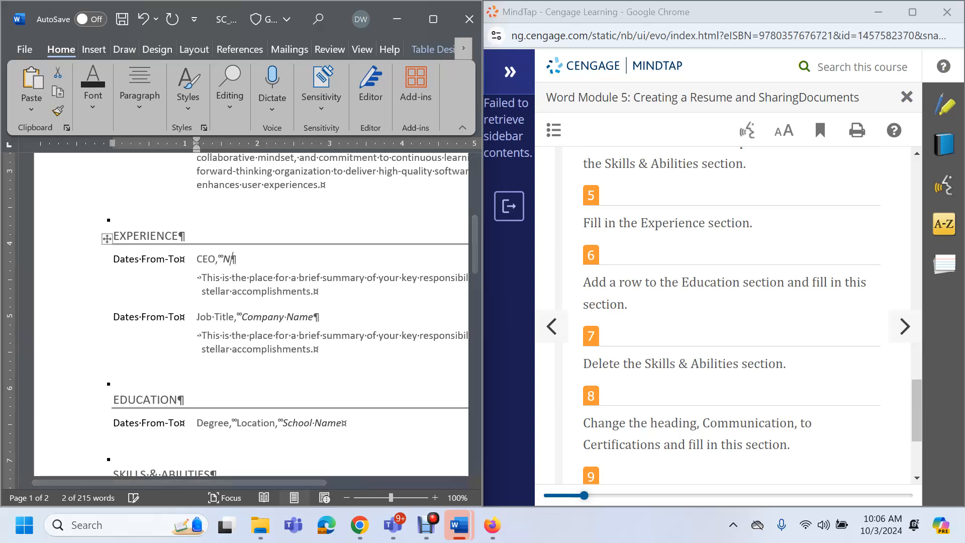
pyautogui.write('aturally ')
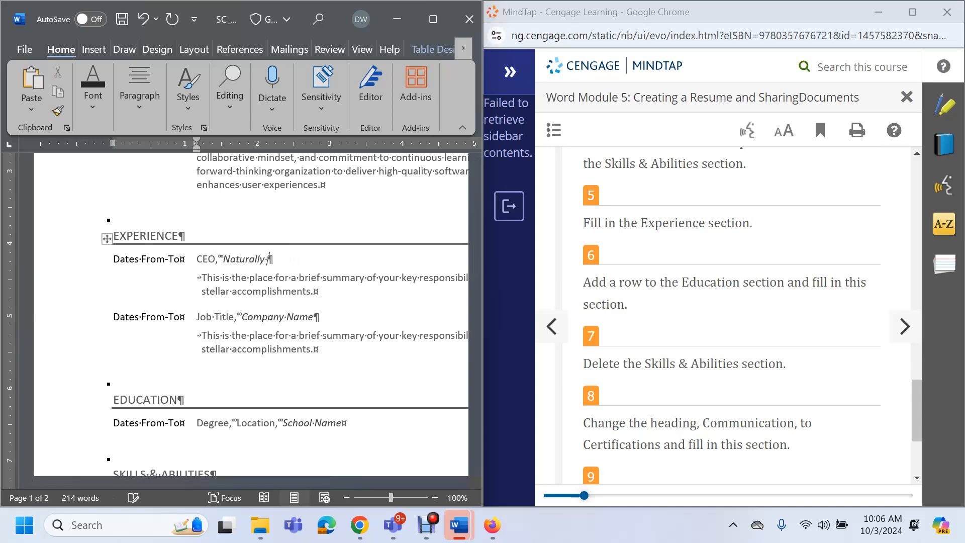
pyautogui.write('Beautif')
pyautogui.press('BackSpace')
pyautogui.press('BackSpace')
pyautogui.press('BackSpace')
pyautogui.press('BackSpace')
pyautogui.press('BackSpace')
pyautogui.press('BackSpace')
pyautogui.press('BackSpace')
pyautogui.press('BackSpace')
pyautogui.press('BackSpace')
pyautogui.press('BackSpace')
pyautogui.press('BackSpace')
pyautogui.press('BackSpace')
pyautogui.press('BackSpace')
pyautogui.press('BackSpace')
pyautogui.press('BackSpace')
pyautogui.press('BackSpace')
pyautogui.press('BackSpace')
pyautogui.write('Cooe Create')
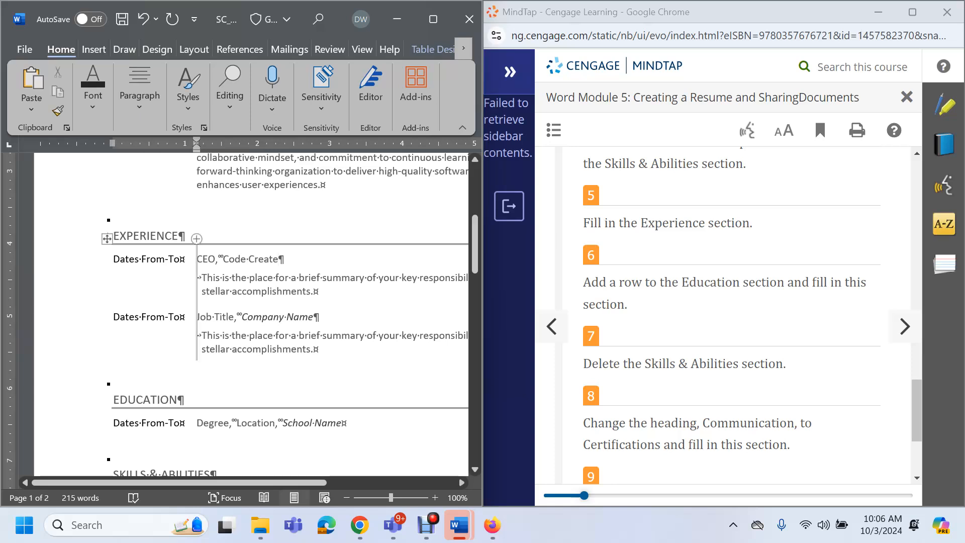
pyautogui.click(278, 259)
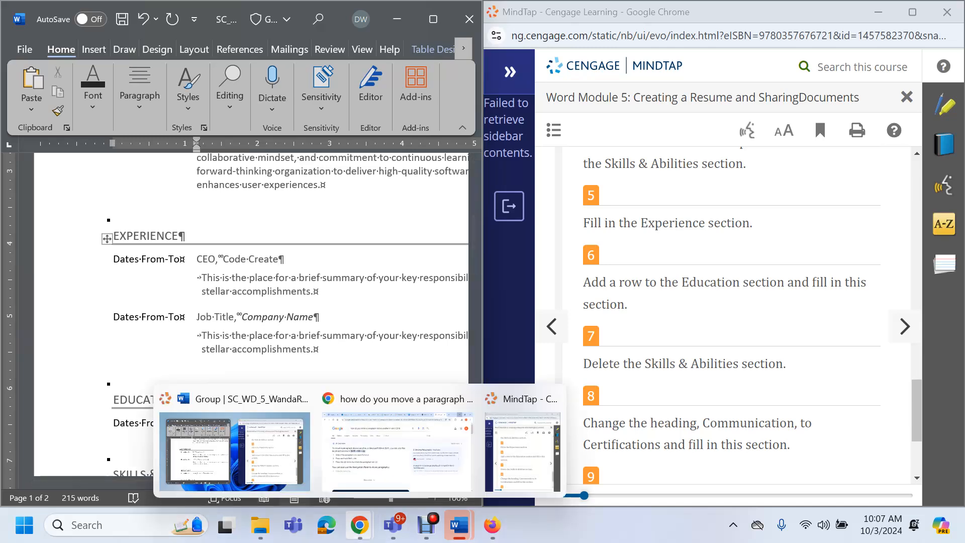
# Bring Chrome back up to the ChatGPT conversation
pyautogui.click(360, 525)
pyautogui.click(402, 452)
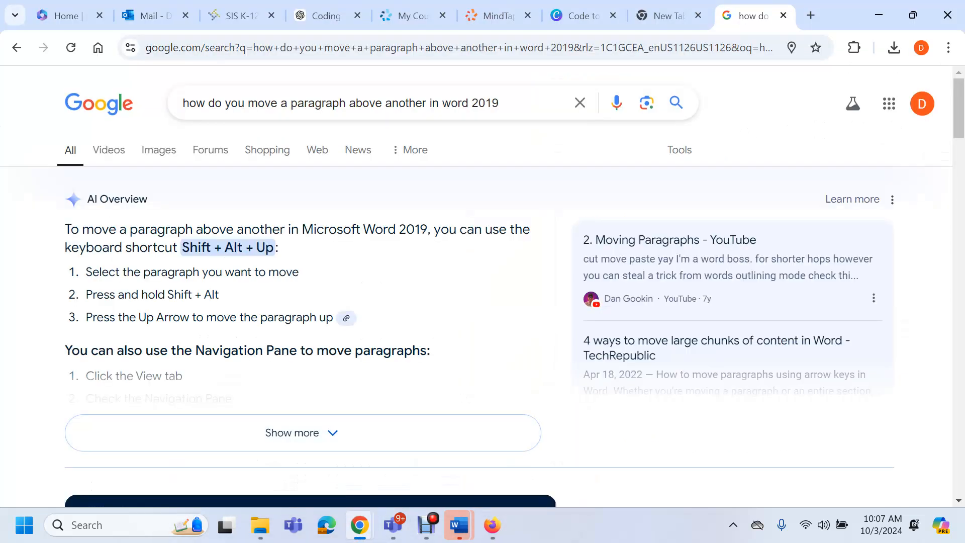
pyautogui.click(326, 16)
pyautogui.click(654, 333)
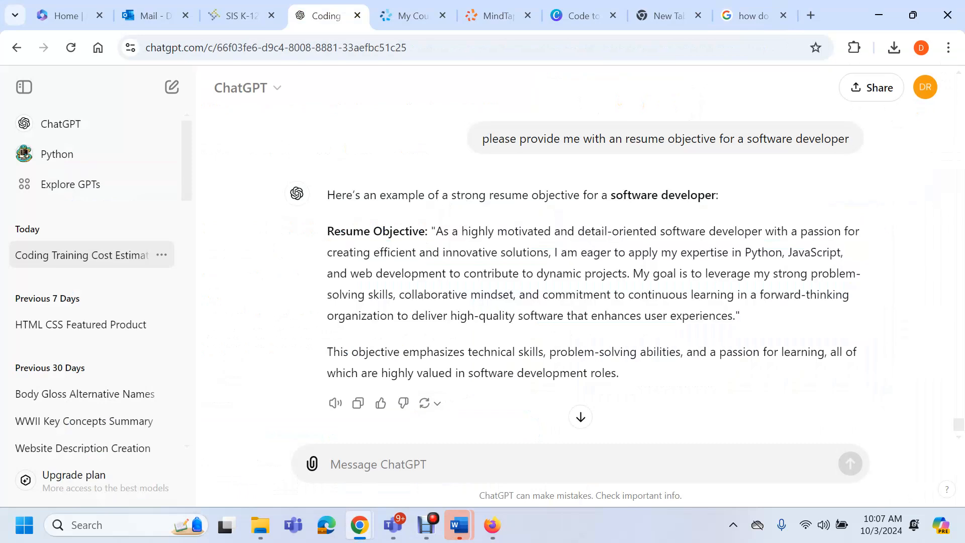
# Ask ChatGPT for key responsibilities as the CEO of Code Create company and select the reply
pyautogui.write('please')
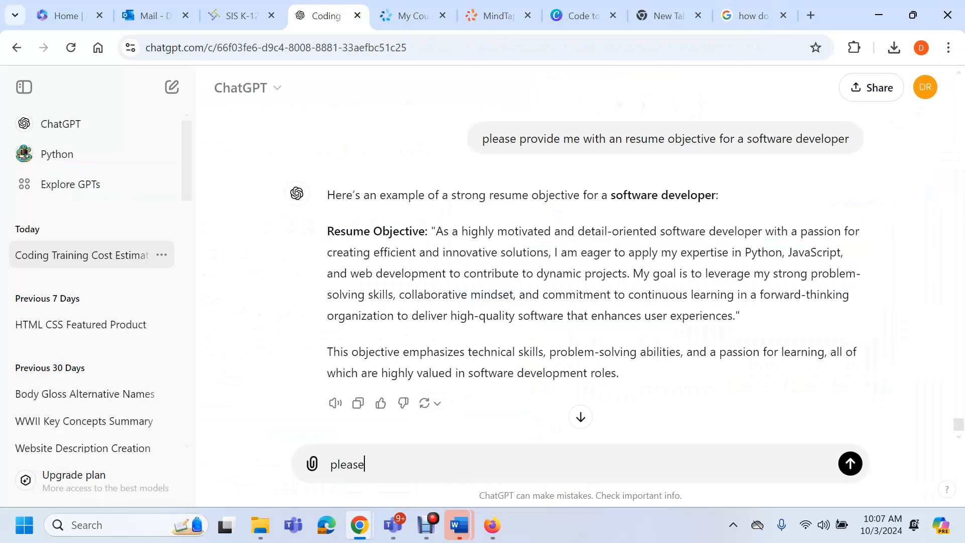
pyautogui.write(' provide')
pyautogui.press('BackSpace')
pyautogui.write('ide me with key resp')
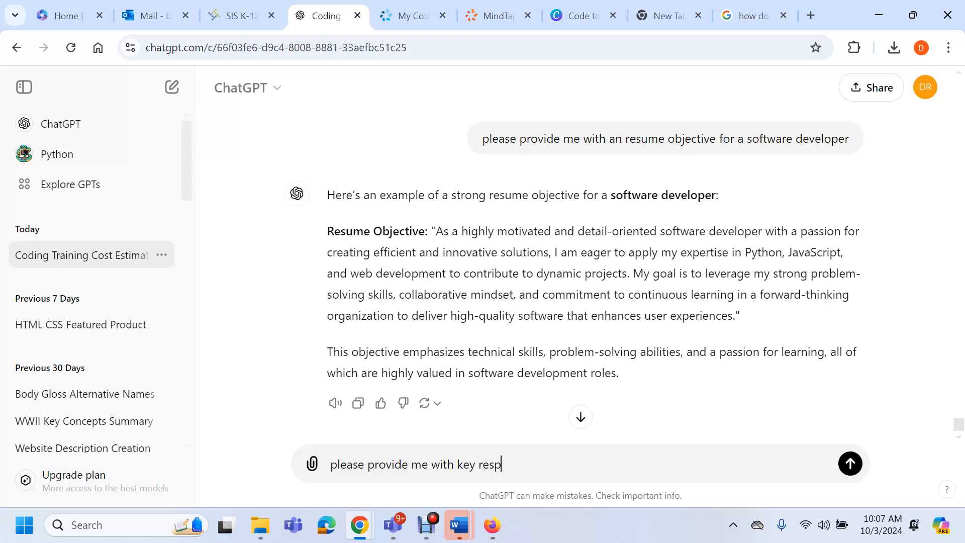
pyautogui.write('onsibilies as')
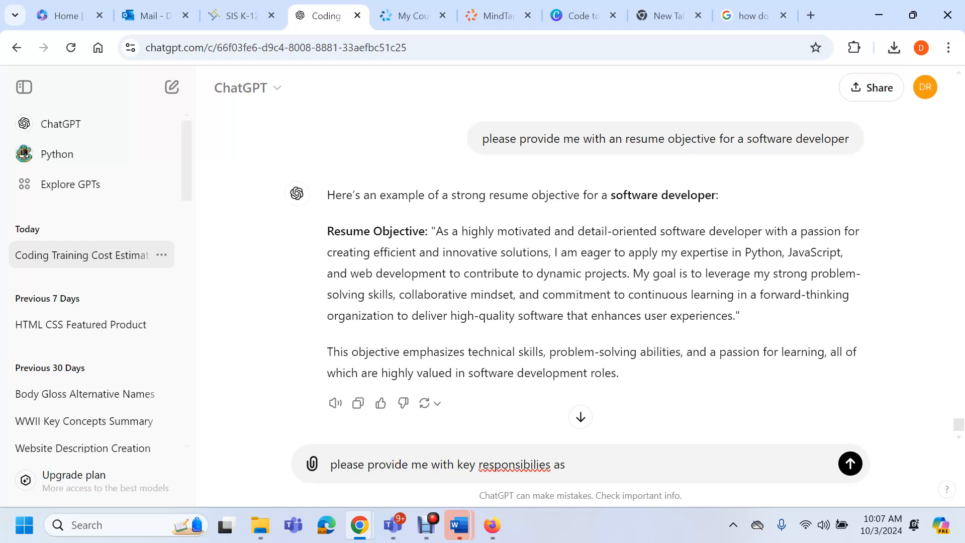
pyautogui.press('BackSpace')
pyautogui.press('BackSpace')
pyautogui.press('BackSpace')
pyautogui.write('ties as the CEO')
pyautogui.press('BackSpace')
pyautogui.write('EO of')
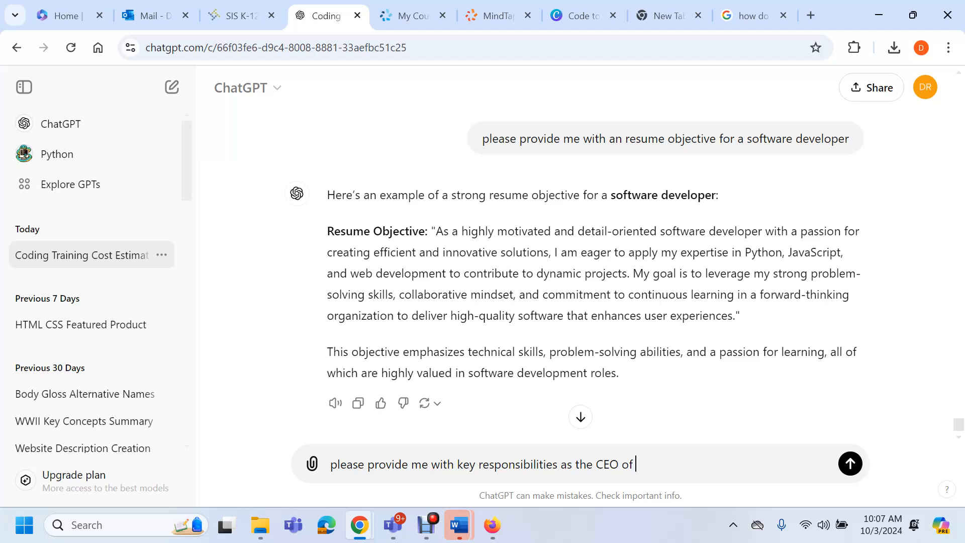
pyautogui.write(' Code Create company')
pyautogui.press('Return')
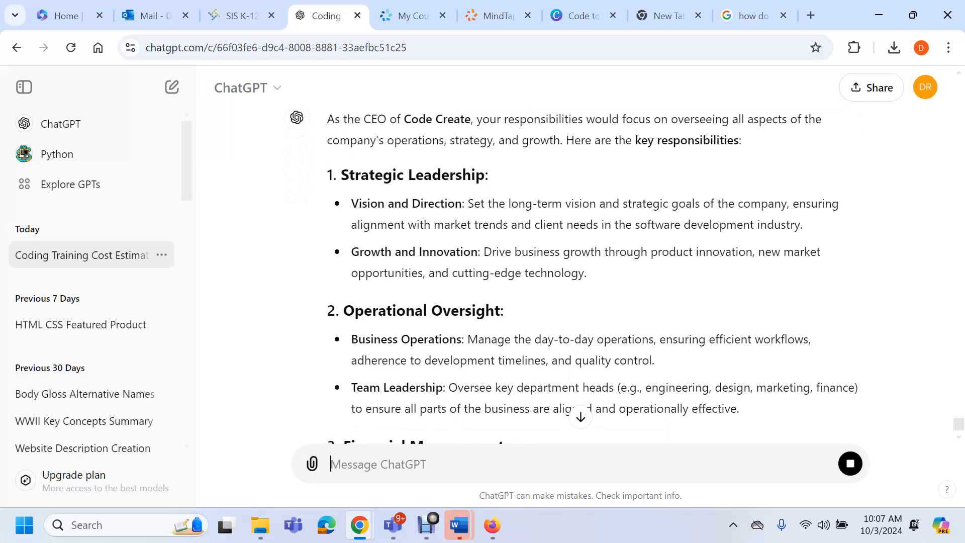
pyautogui.moveTo(341, 175); pyautogui.dragTo(744, 176)
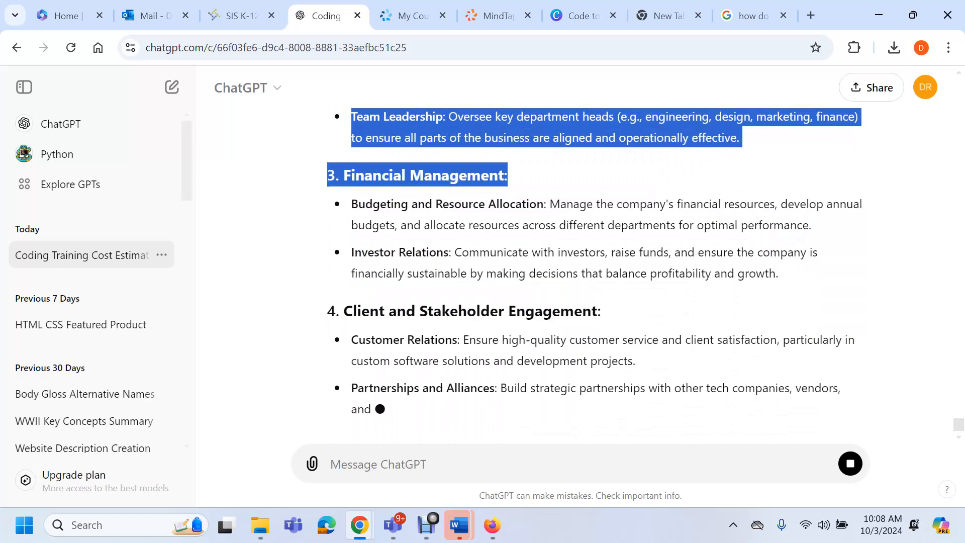
pyautogui.click(879, 15)
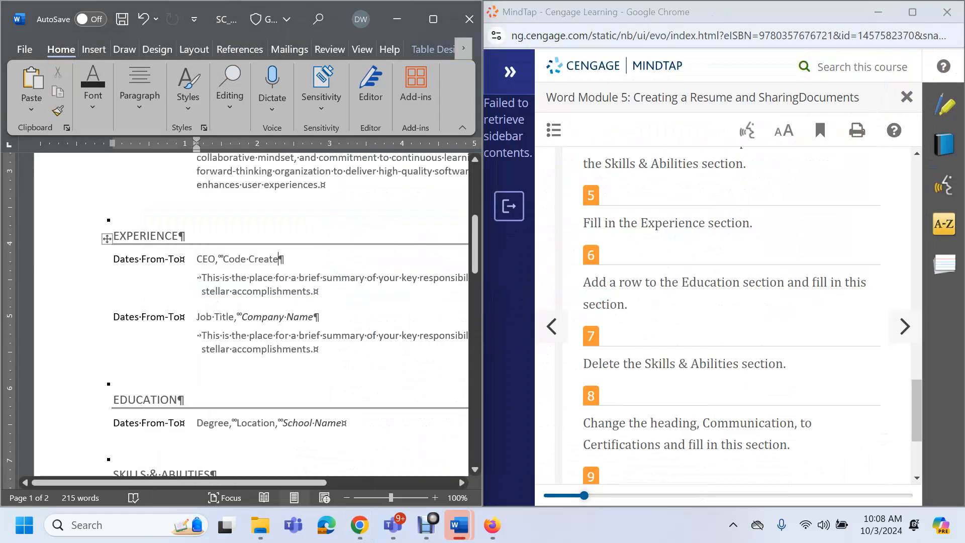
# Paste the CEO responsibilities under the Code Create entry, remove the unfinished Financial Management heading, and save
pyautogui.click(302, 284)
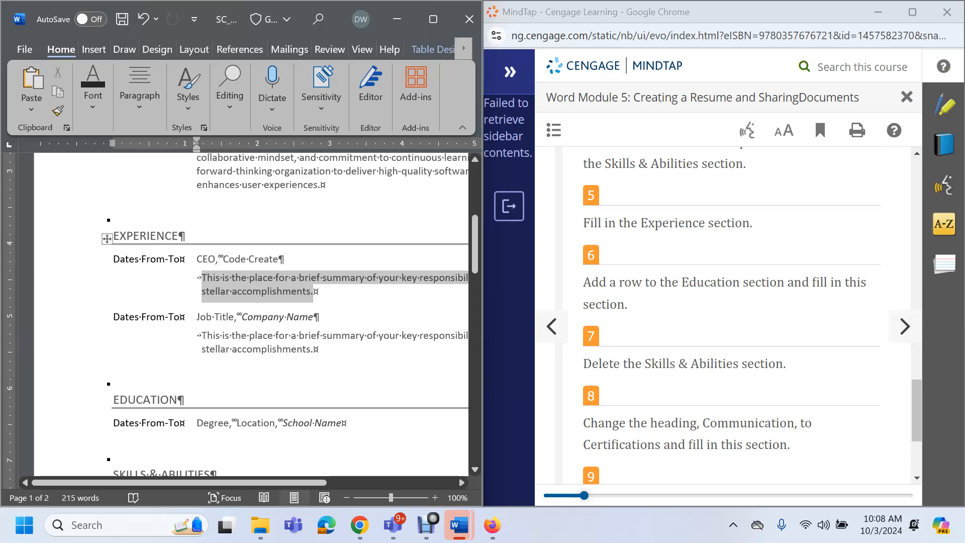
pyautogui.hotkey('ctrl', 'v')
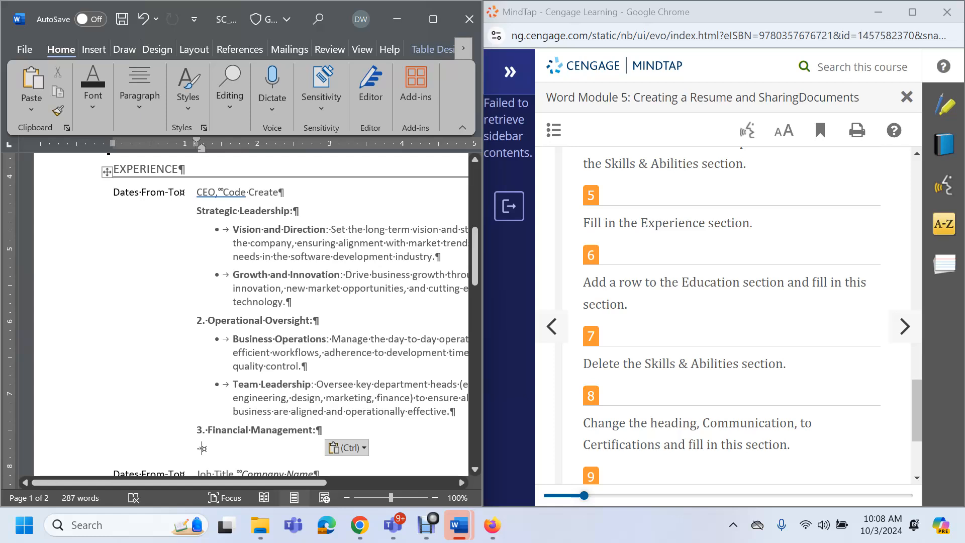
pyautogui.scroll(-3, 285, 316)
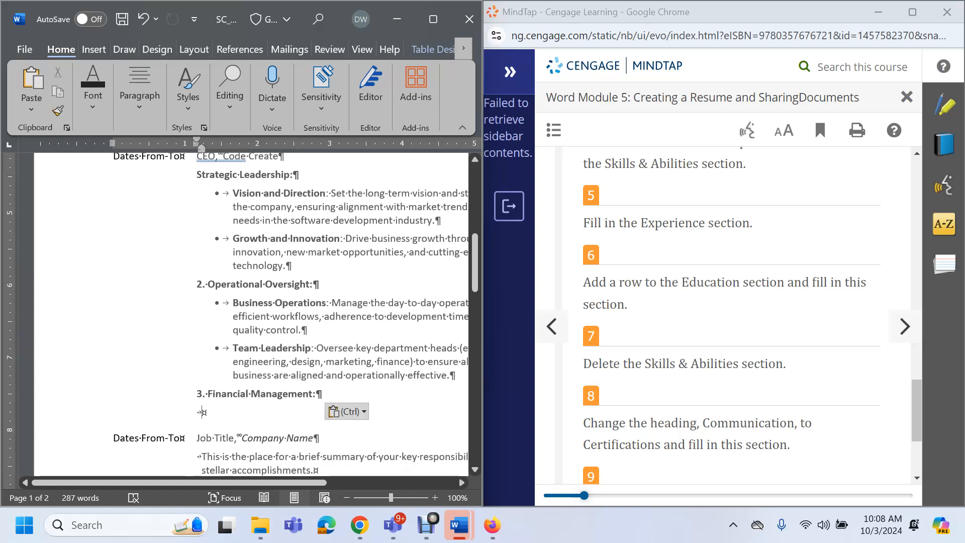
pyautogui.click(317, 358)
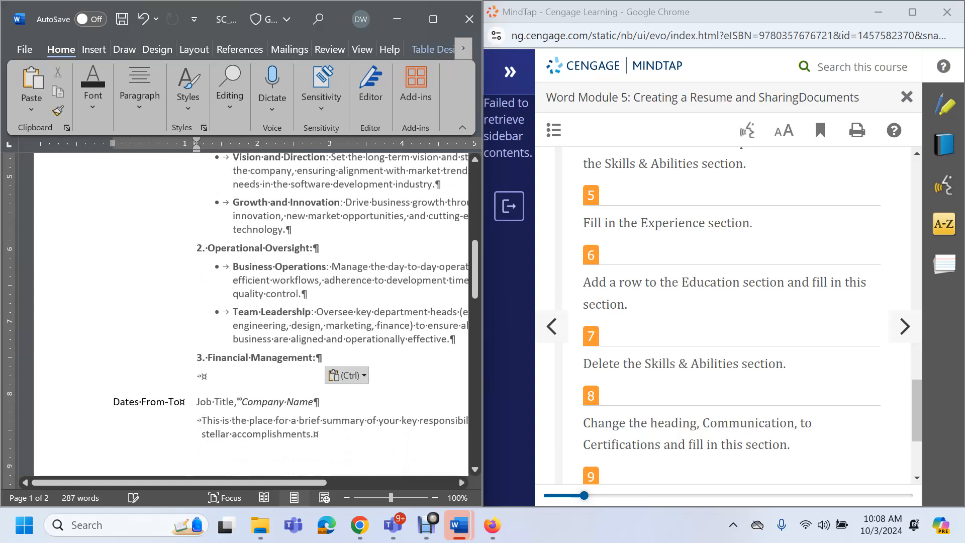
pyautogui.press('BackSpace')
pyautogui.press('BackSpace')
pyautogui.press('BackSpace')
pyautogui.press('BackSpace')
pyautogui.press('BackSpace')
pyautogui.press('BackSpace')
pyautogui.press('BackSpace')
pyautogui.press('BackSpace')
pyautogui.press('BackSpace')
pyautogui.press('BackSpace')
pyautogui.press('BackSpace')
pyautogui.press('BackSpace')
pyautogui.press('BackSpace')
pyautogui.press('BackSpace')
pyautogui.press('BackSpace')
pyautogui.press('BackSpace')
pyautogui.press('BackSpace')
pyautogui.press('BackSpace')
pyautogui.press('BackSpace')
pyautogui.press('BackSpace')
pyautogui.press('BackSpace')
pyautogui.press('BackSpace')
pyautogui.press('BackSpace')
pyautogui.press('BackSpace')
pyautogui.press('BackSpace')
pyautogui.click(201, 357)
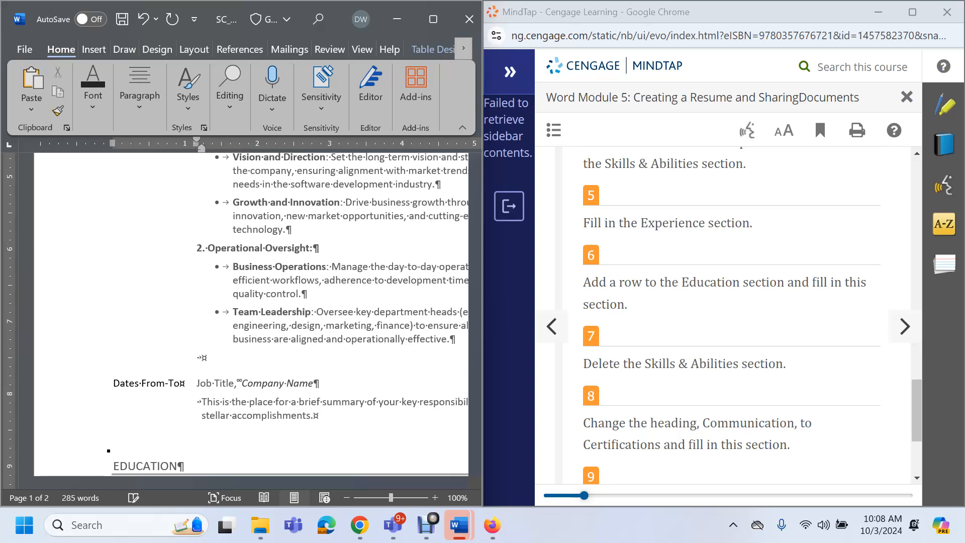
pyautogui.hotkey('ctrl', 's')
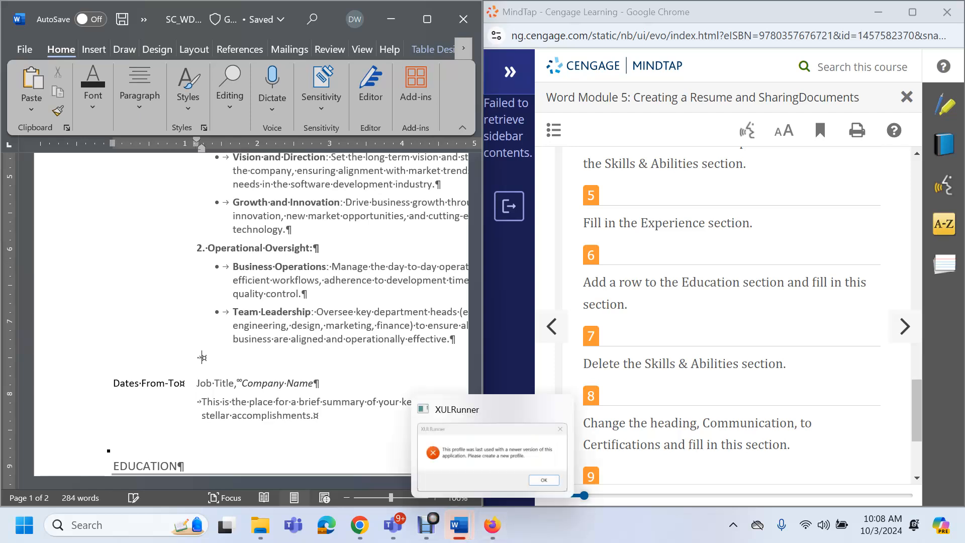
pyautogui.click(426, 526)
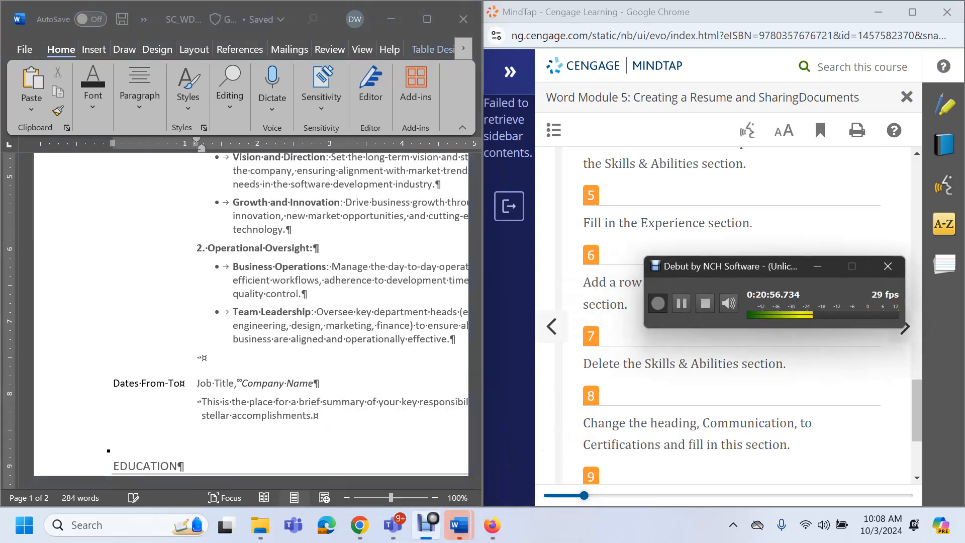
pyautogui.click(682, 304)
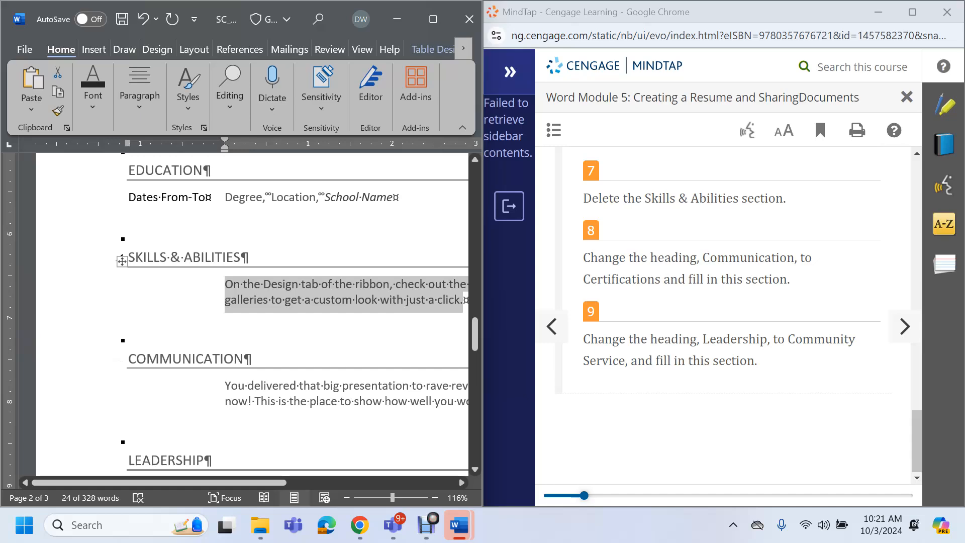
# Delete the Skills & Abilities rows so Communication follows Education, then save the resume
pyautogui.moveTo(122, 254); pyautogui.dragTo(122, 294)
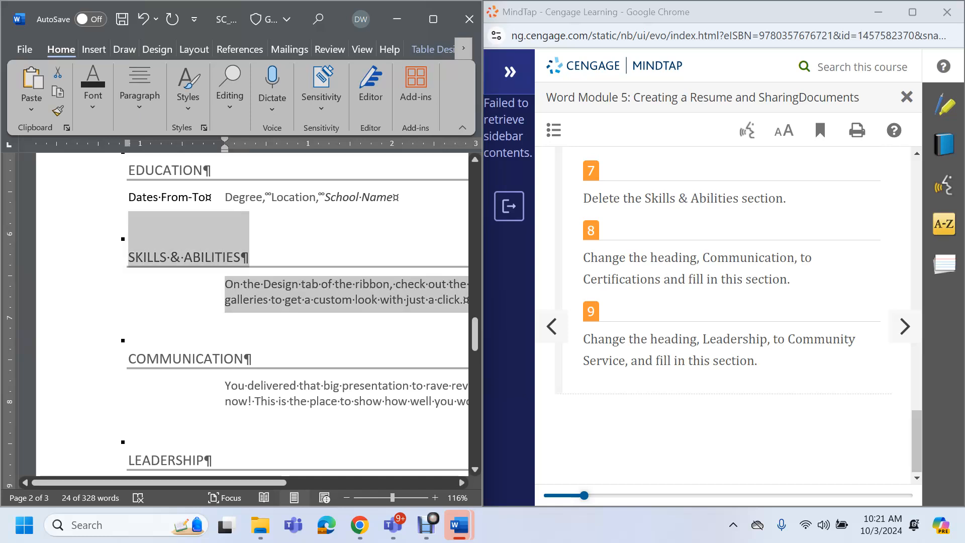
pyautogui.click(433, 20)
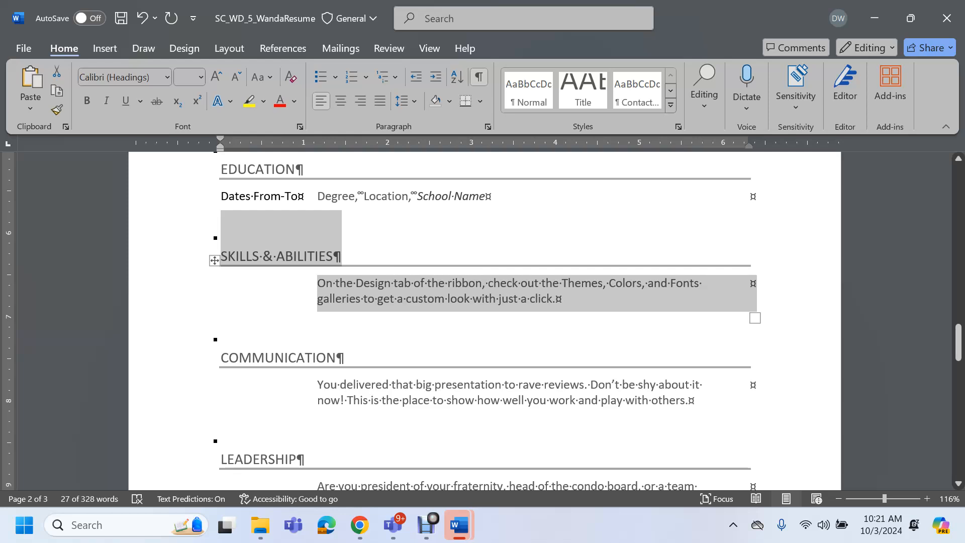
pyautogui.press('BackSpace')
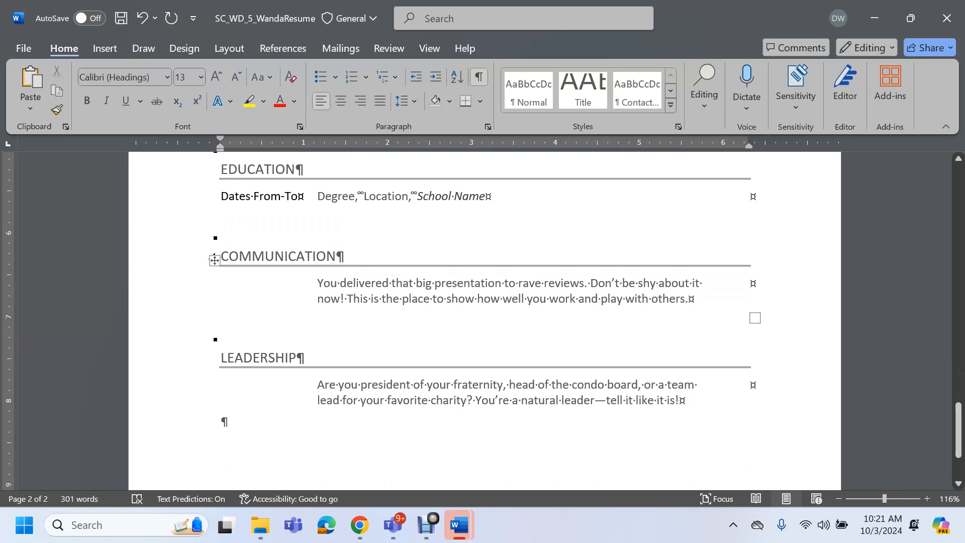
pyautogui.click(211, 256)
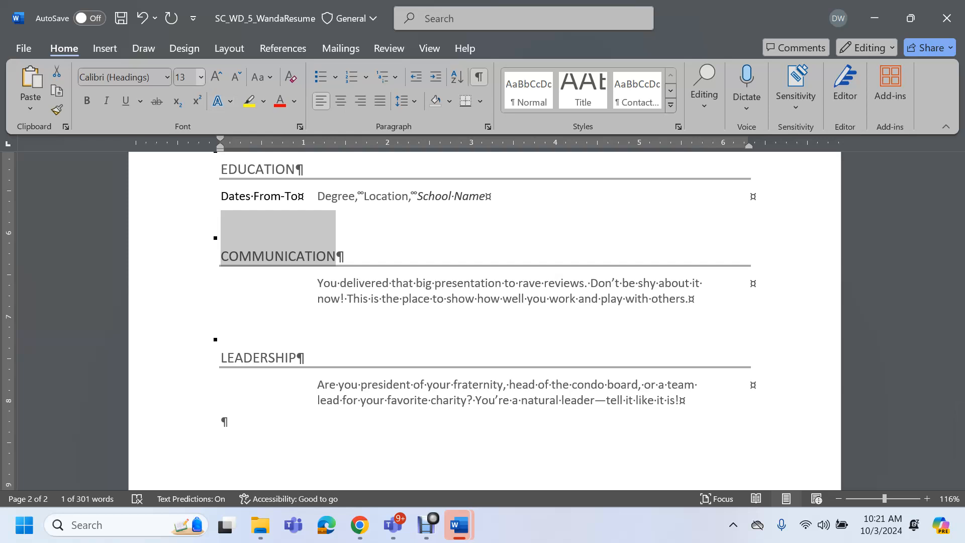
pyautogui.click(121, 18)
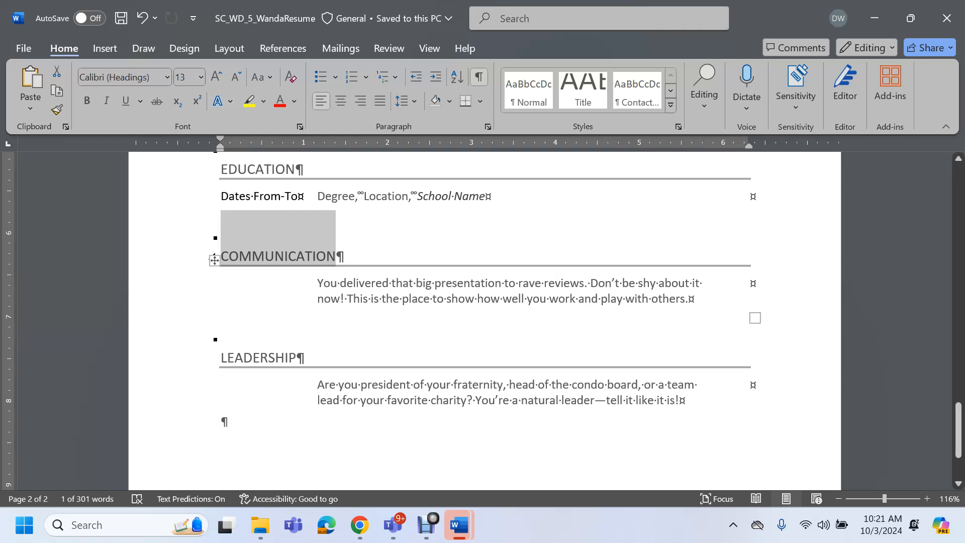
# Snap Word to the left half of the screen next to MindTap's instructions
pyautogui.moveTo(910, 18)
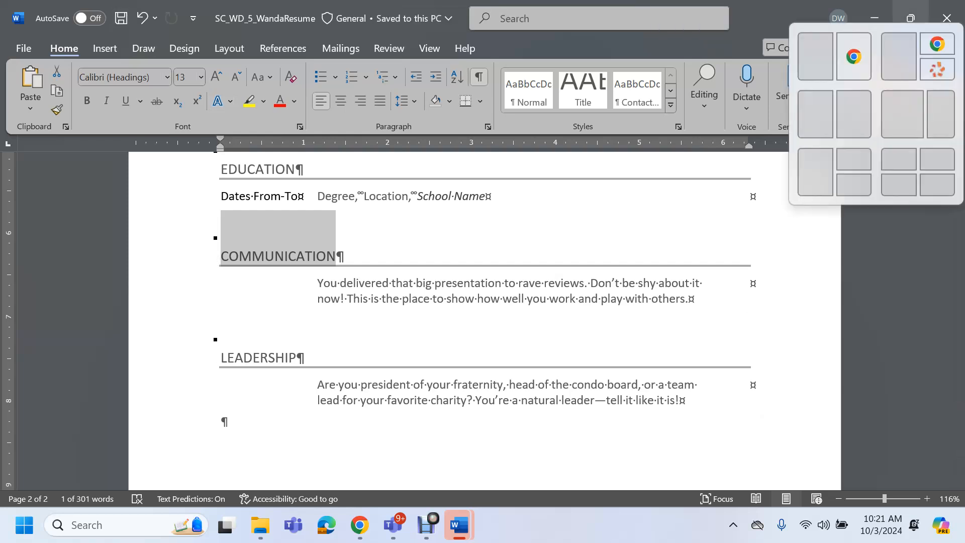
pyautogui.click(910, 18)
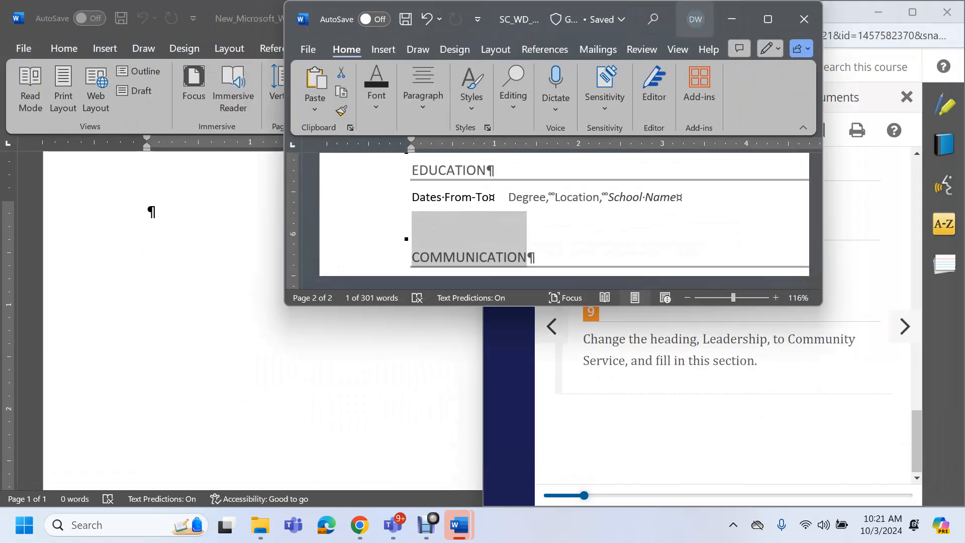
pyautogui.click(768, 19)
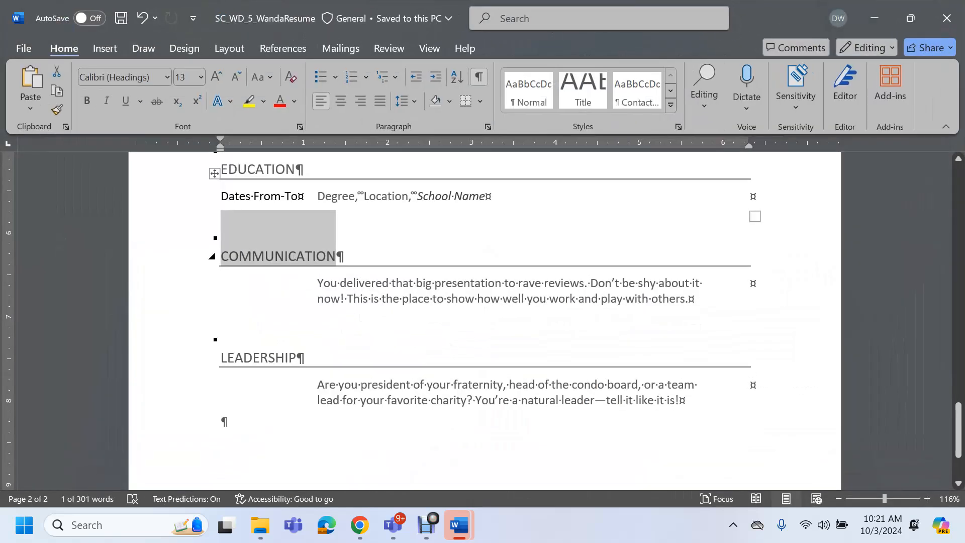
pyautogui.click(427, 525)
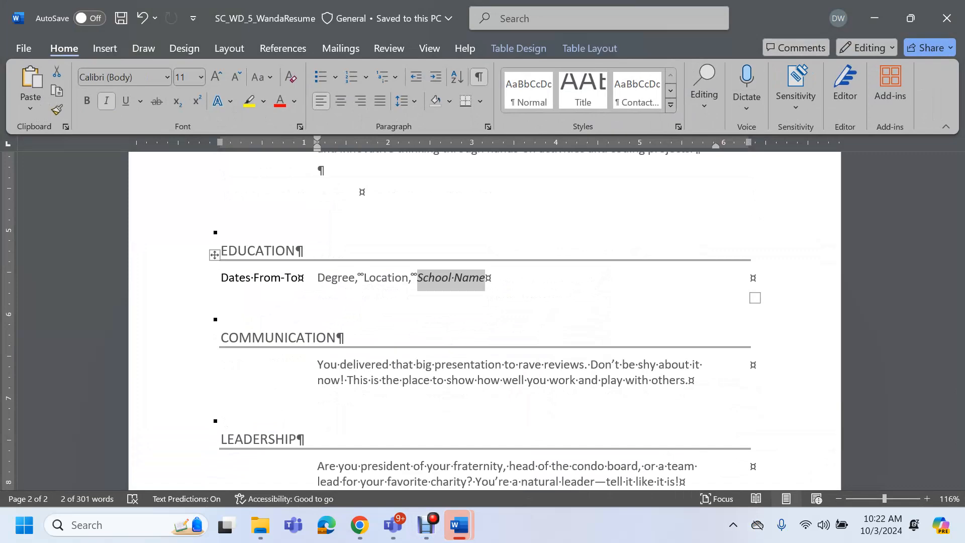
pyautogui.click(910, 18)
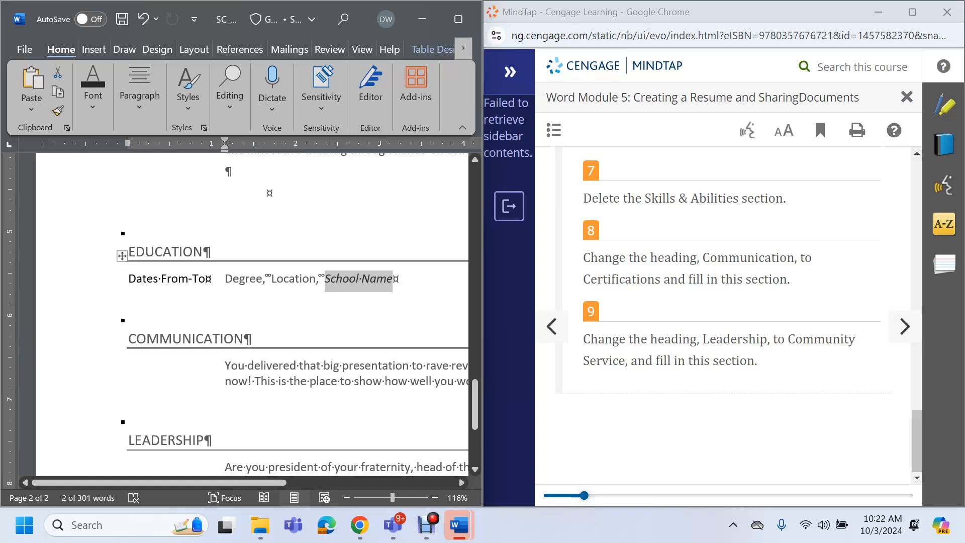
# Bring the MindTap instructions to the front and scroll through them
pyautogui.click(724, 302)
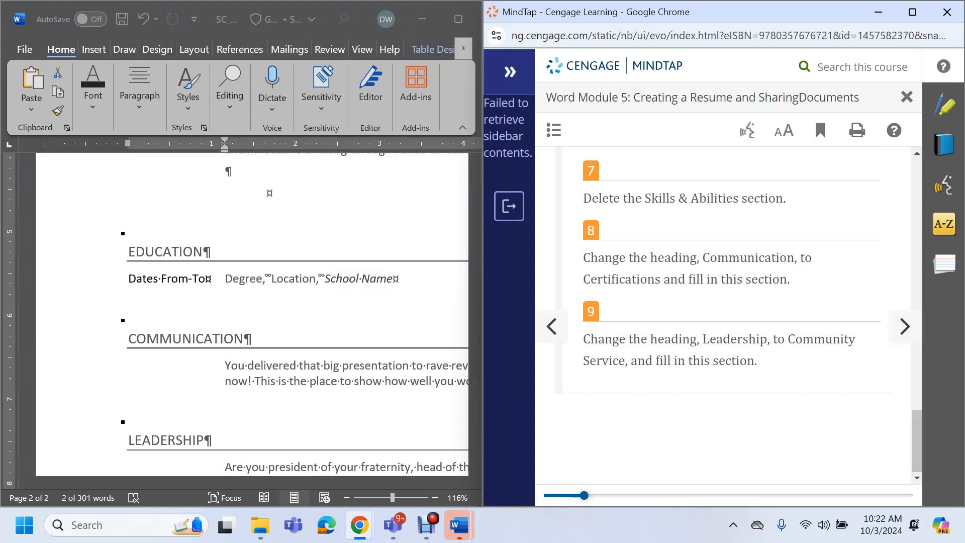
pyautogui.scroll(3, 252, 312)
pyautogui.scroll(-5, 251, 311)
pyautogui.scroll(-2, 251, 312)
pyautogui.scroll(8, 251, 312)
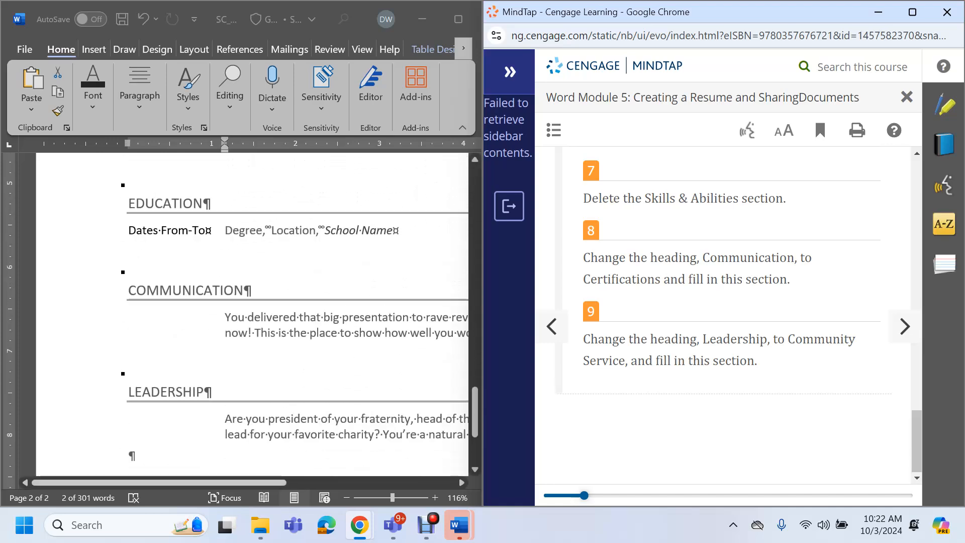
pyautogui.scroll(-6, 251, 312)
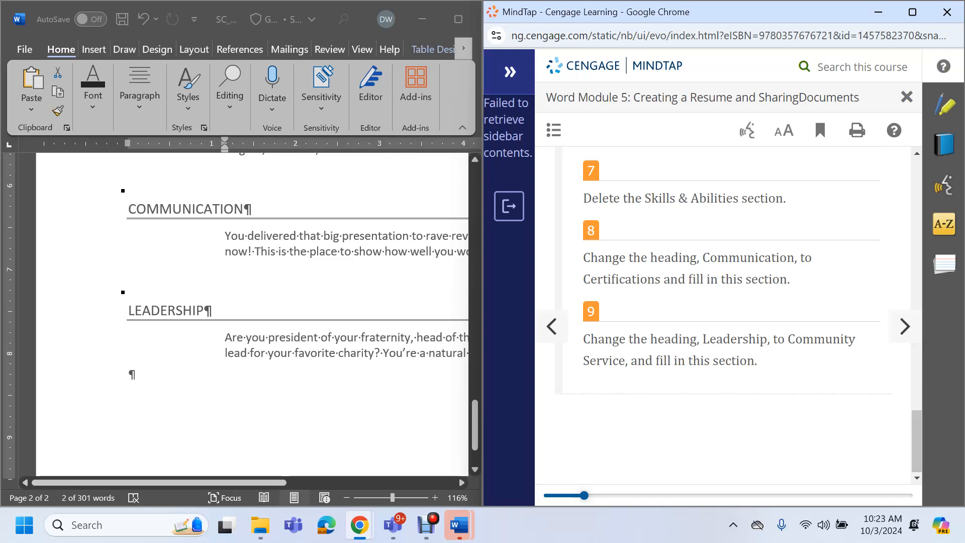
# Replace the COMMUNICATION heading text with CERTIFICATIONS
pyautogui.doubleClick(185, 209)
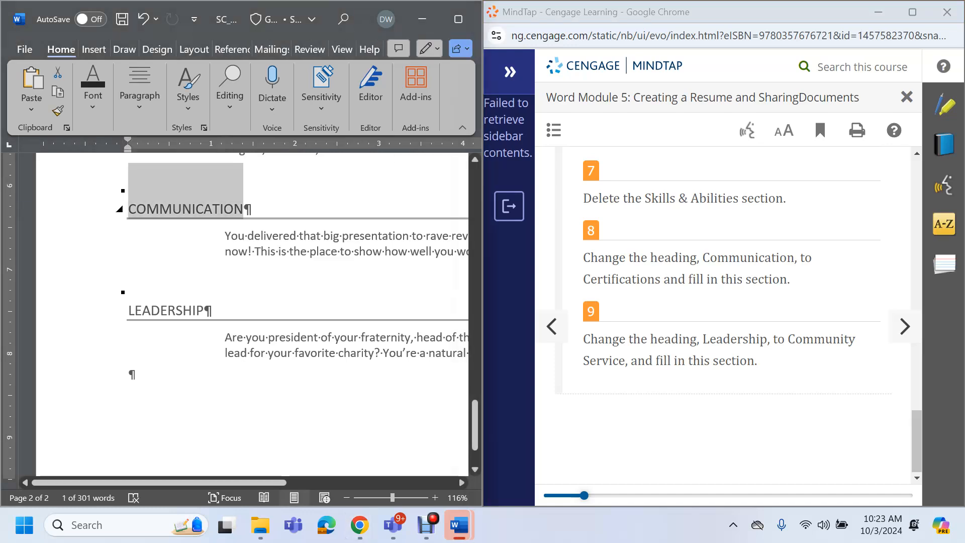
pyautogui.write('CERTIFICATIO')
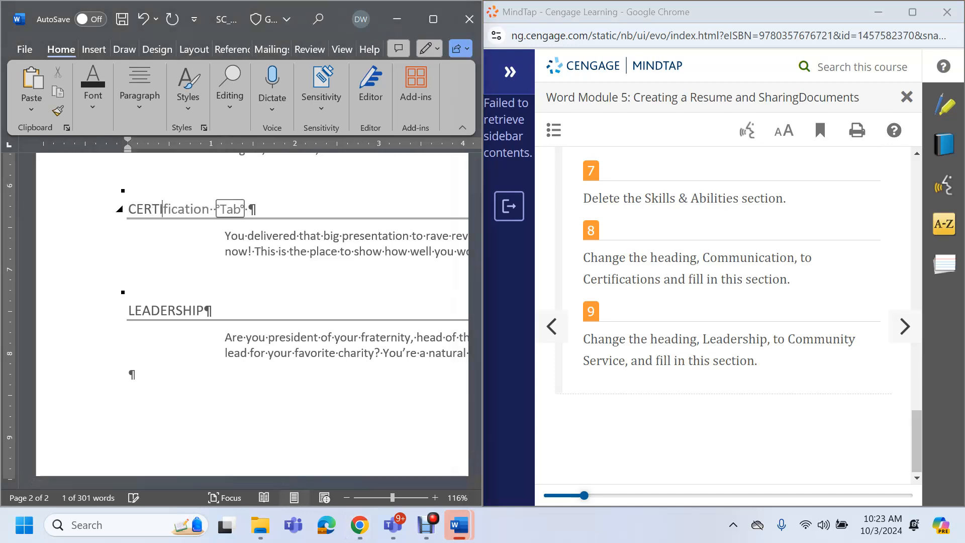
pyautogui.write('NS')
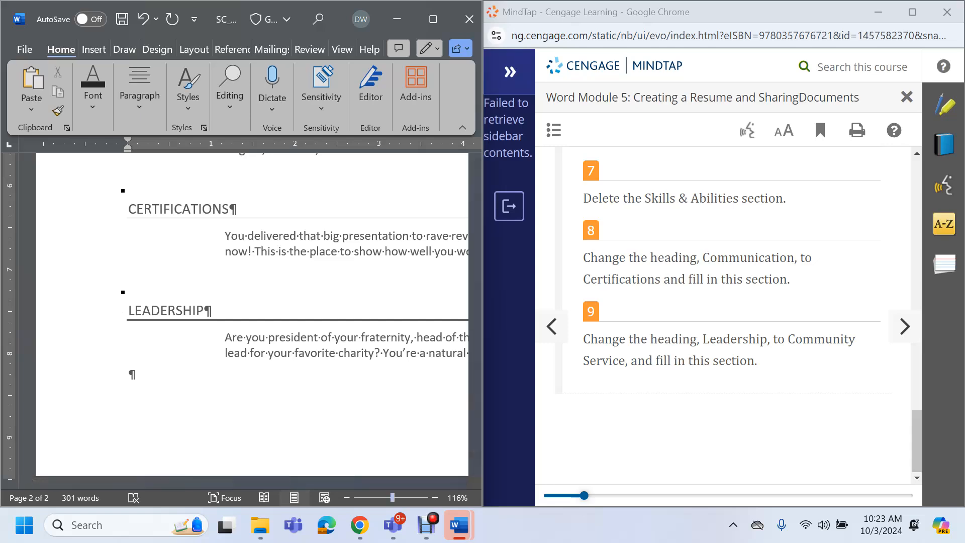
pyautogui.keyDown('ctrl'); pyautogui.scroll(3, 247, 312); pyautogui.keyUp('ctrl')
pyautogui.scroll(-1, 247, 311)
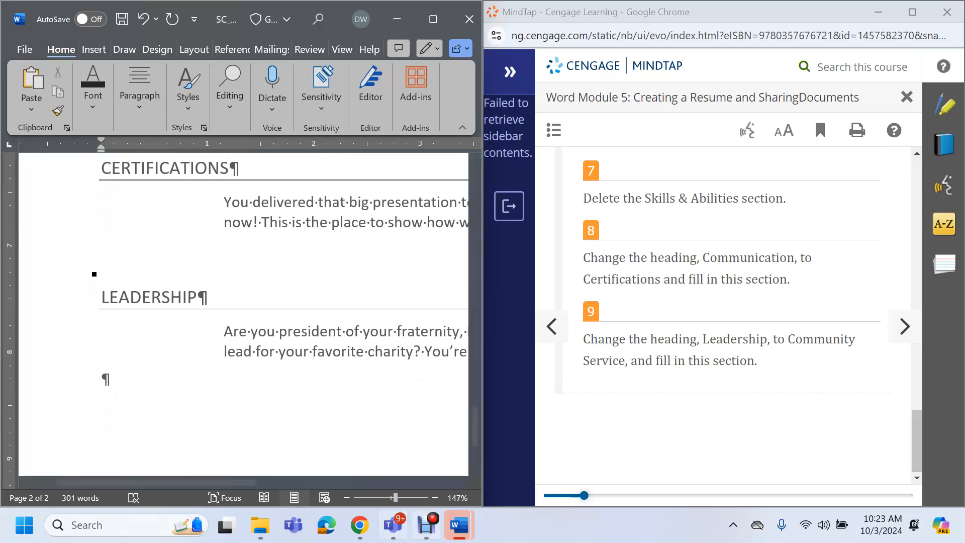
pyautogui.click(427, 524)
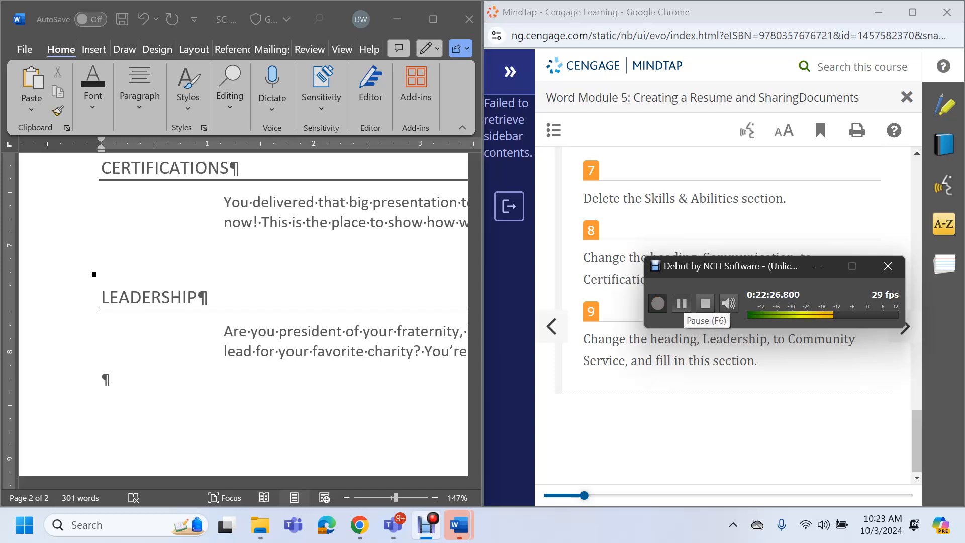
pyautogui.click(681, 303)
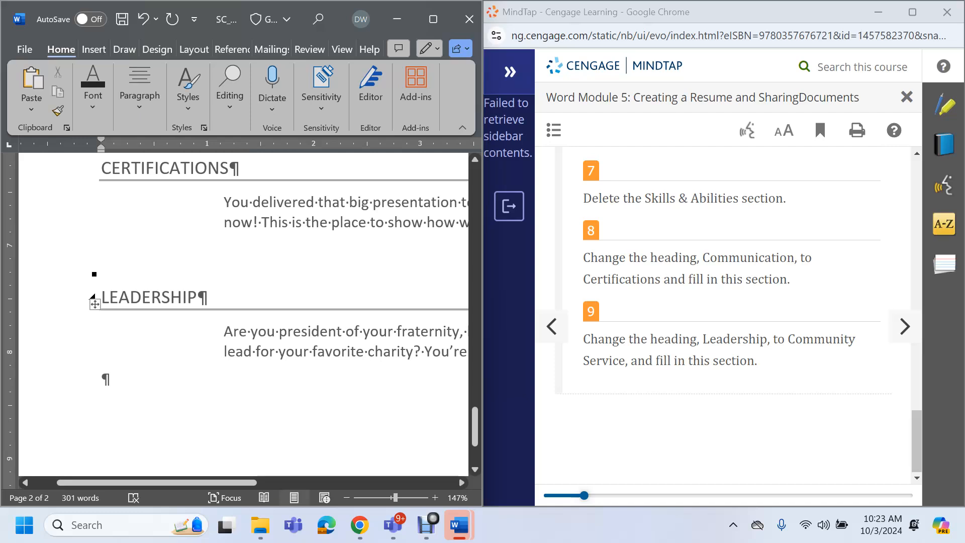
pyautogui.click(322, 213)
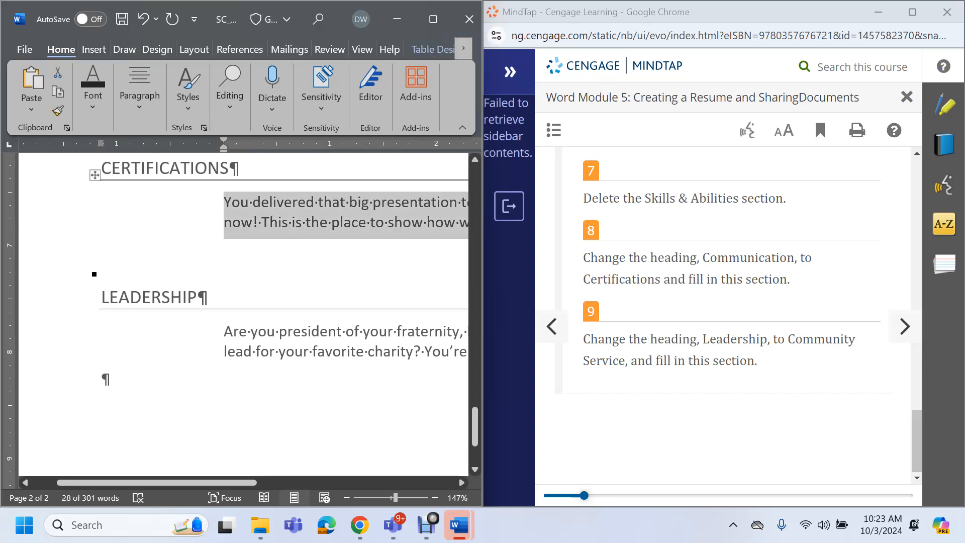
pyautogui.hscroll(5, 243, 311)
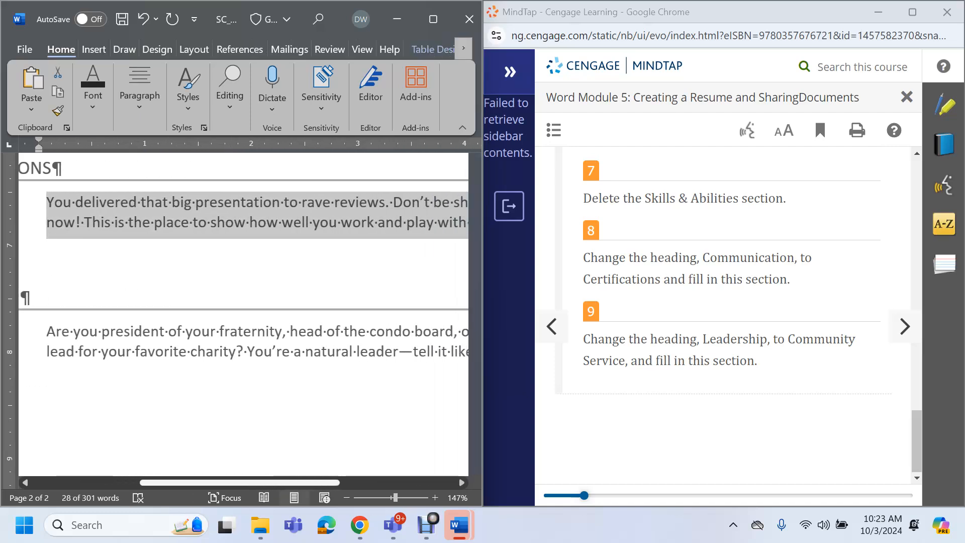
pyautogui.moveTo(240, 483); pyautogui.dragTo(241, 483)
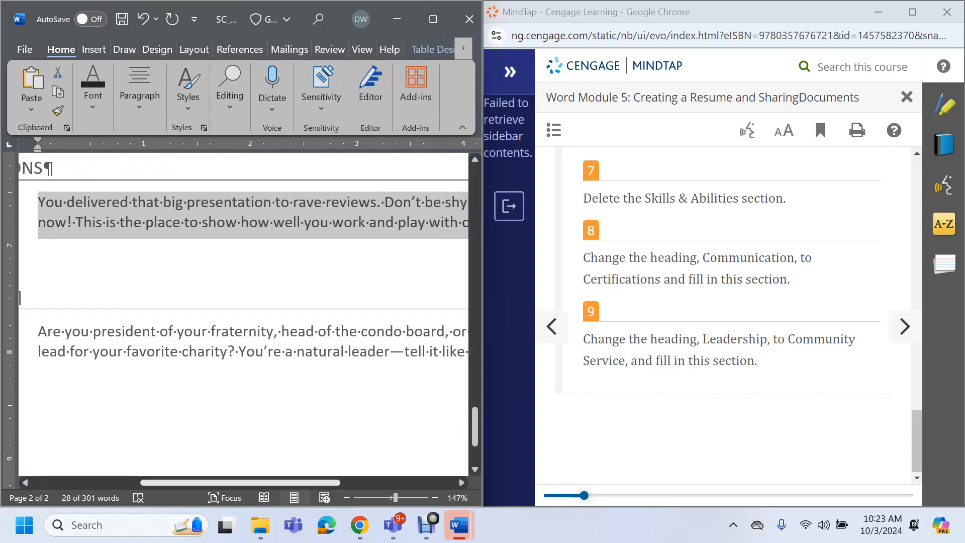
pyautogui.hscroll(4, 20, 298)
pyautogui.hscroll(-4, 243, 312)
pyautogui.hscroll(2, 243, 312)
pyautogui.hscroll(4, 243, 311)
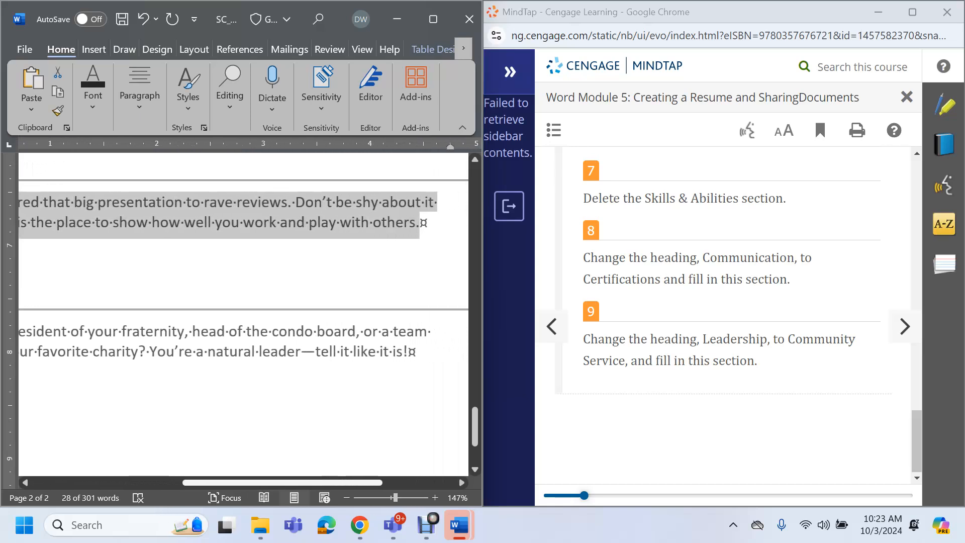
pyautogui.hscroll(-8, 243, 311)
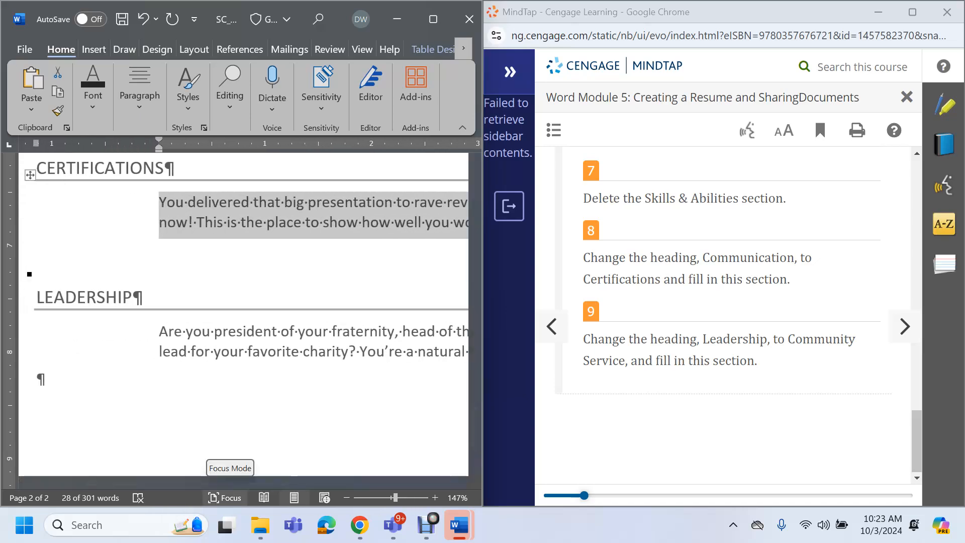
pyautogui.moveTo(360, 525)
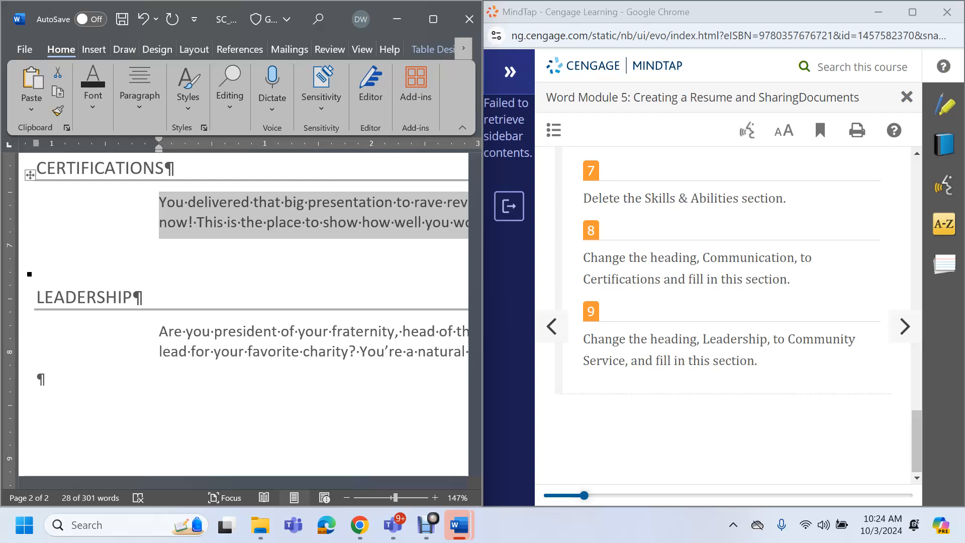
# Replace the placeholder with '6/2023 - 7/2023 Microsoft Office Specialist' and move below the table
pyautogui.write('6')
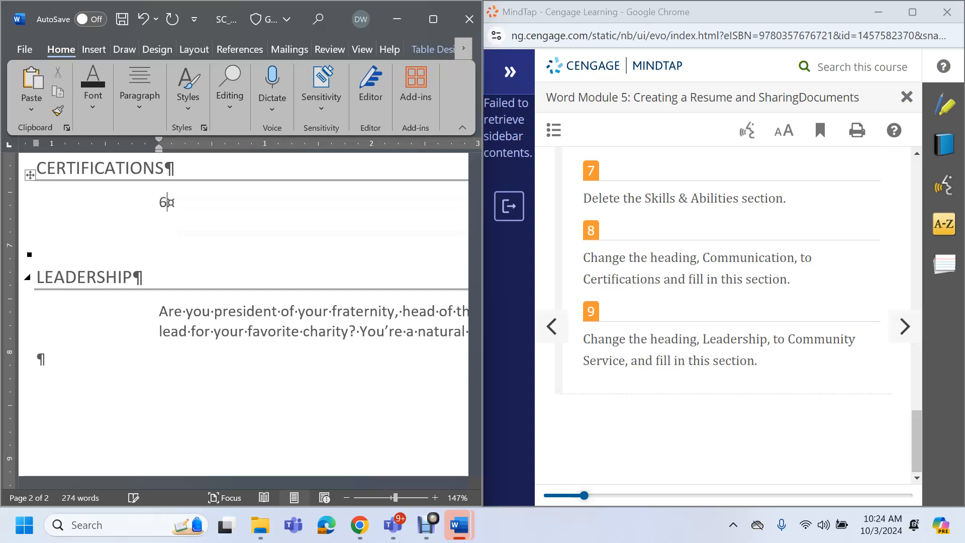
pyautogui.write('/2023 - 7')
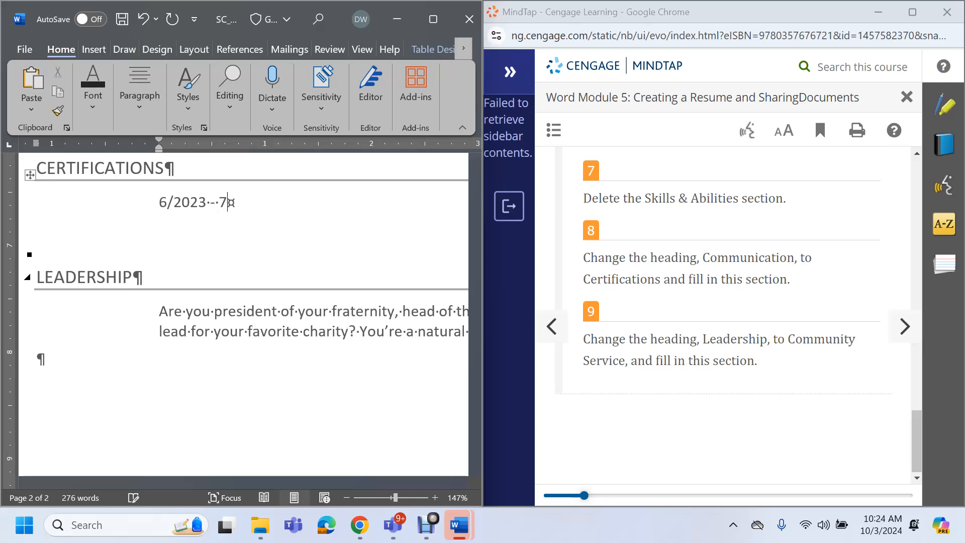
pyautogui.write('/2023')
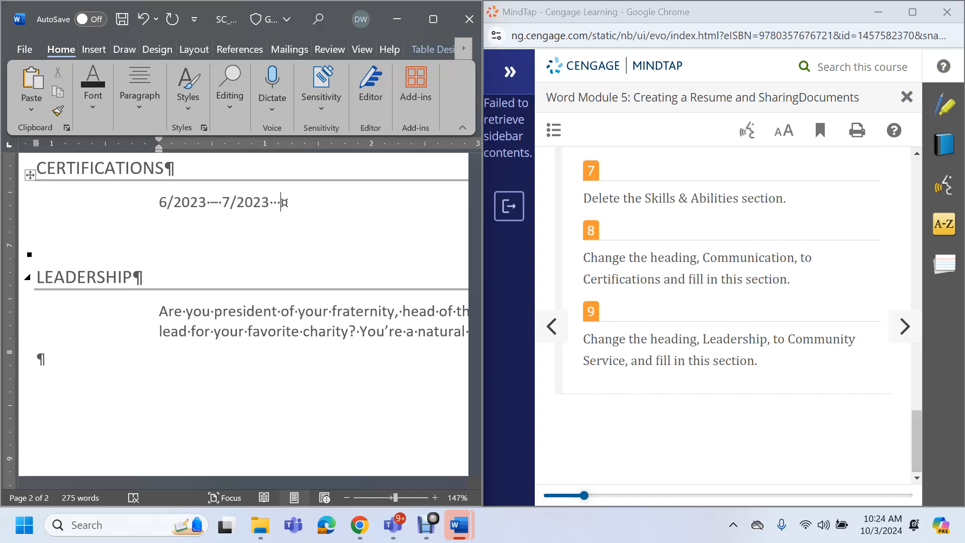
pyautogui.write('Microsoft')
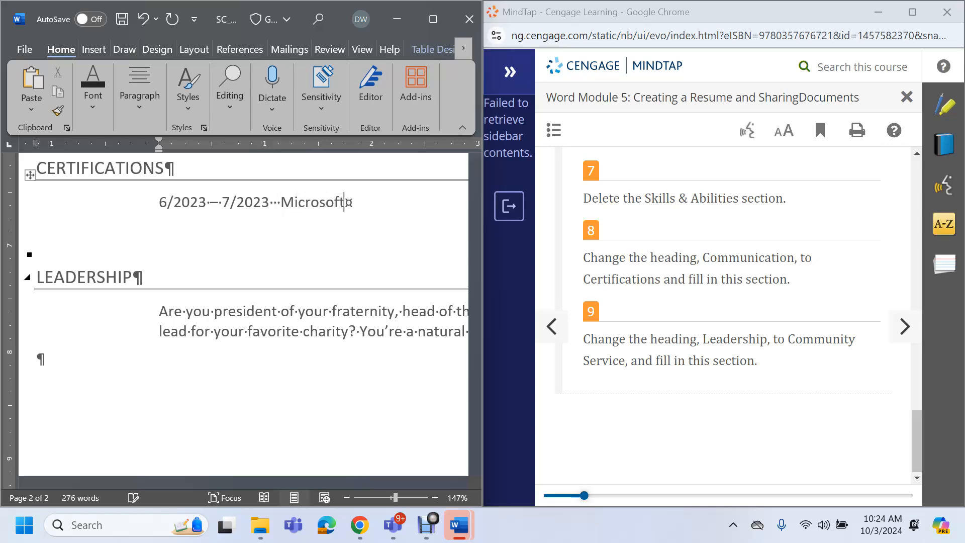
pyautogui.write(' Office S')
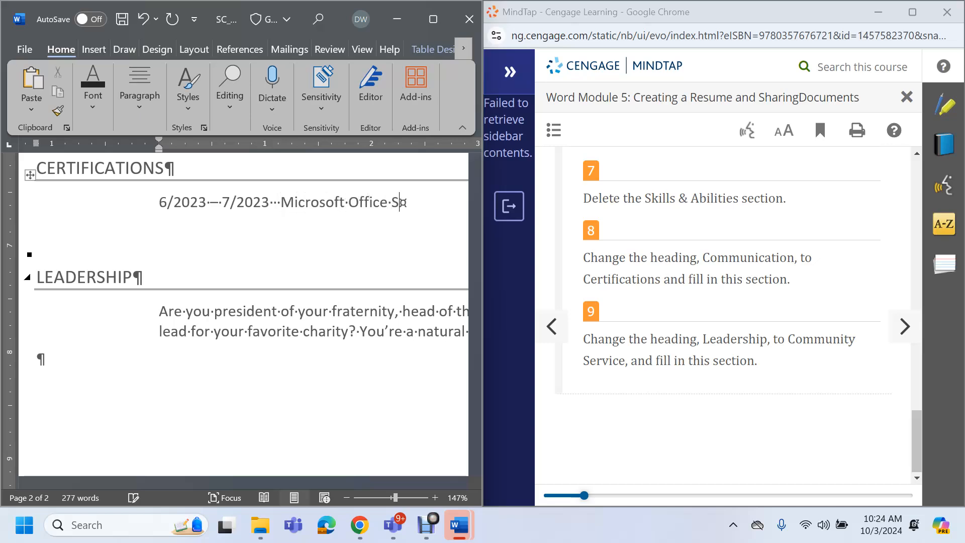
pyautogui.write('pecialist')
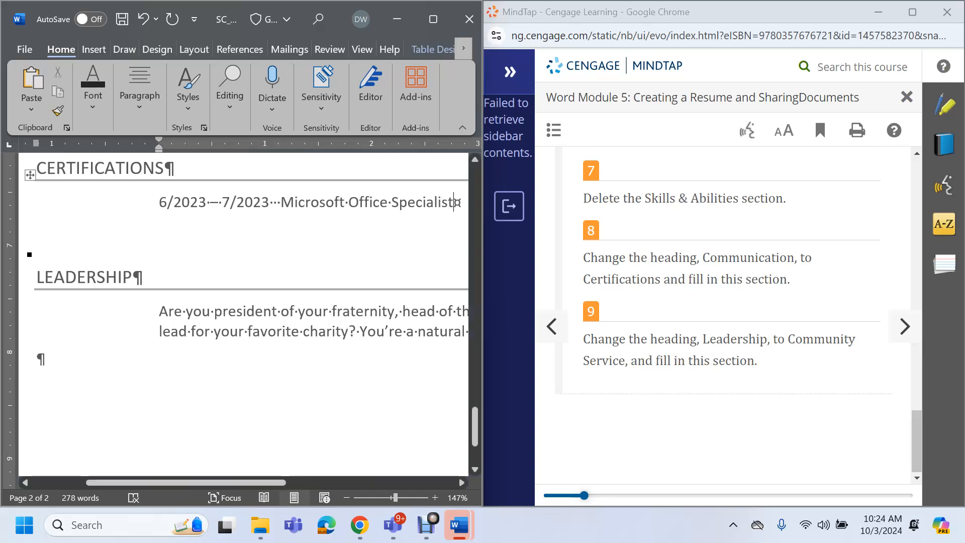
pyautogui.click(38, 360)
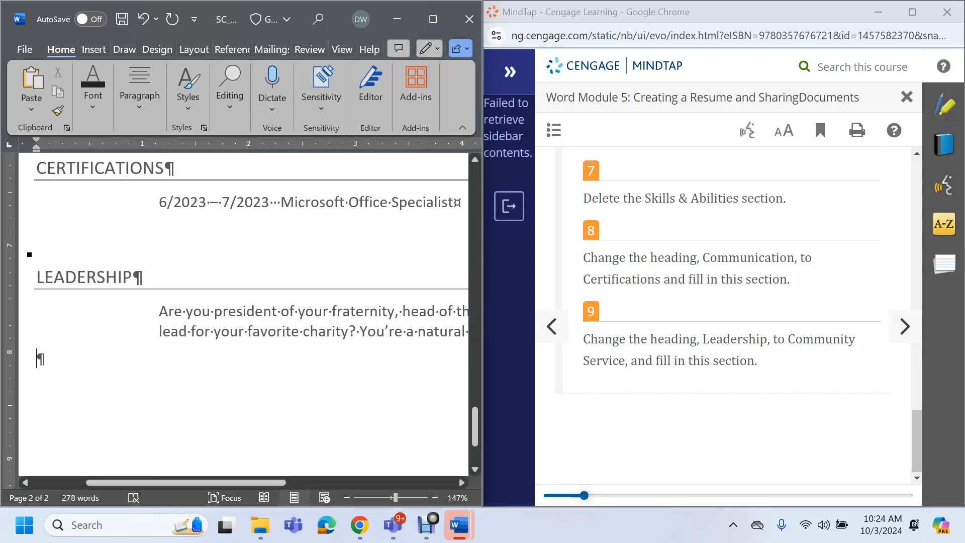
pyautogui.click(426, 524)
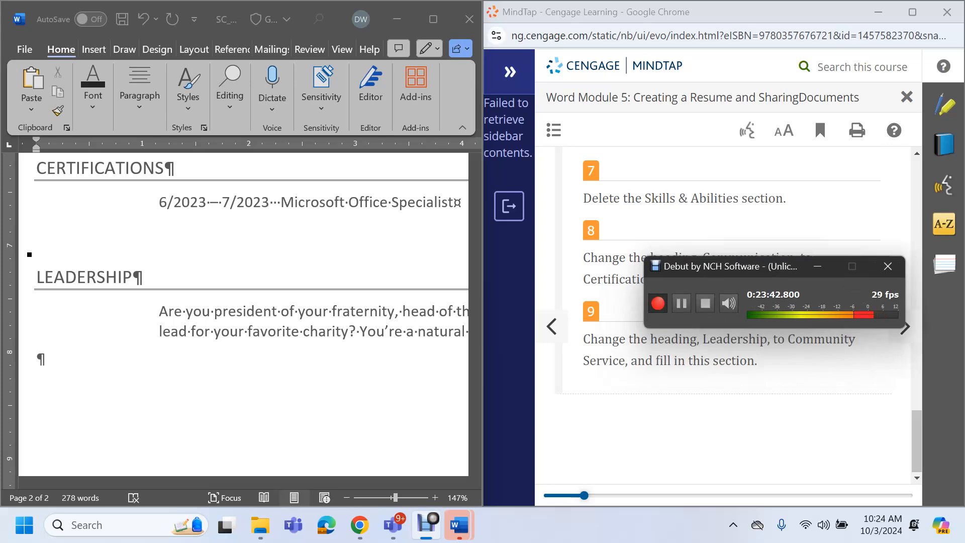
# Advance MindTap to WD 5-2c 'To Change Theme Colors' and show Word's Design tab
pyautogui.click(681, 303)
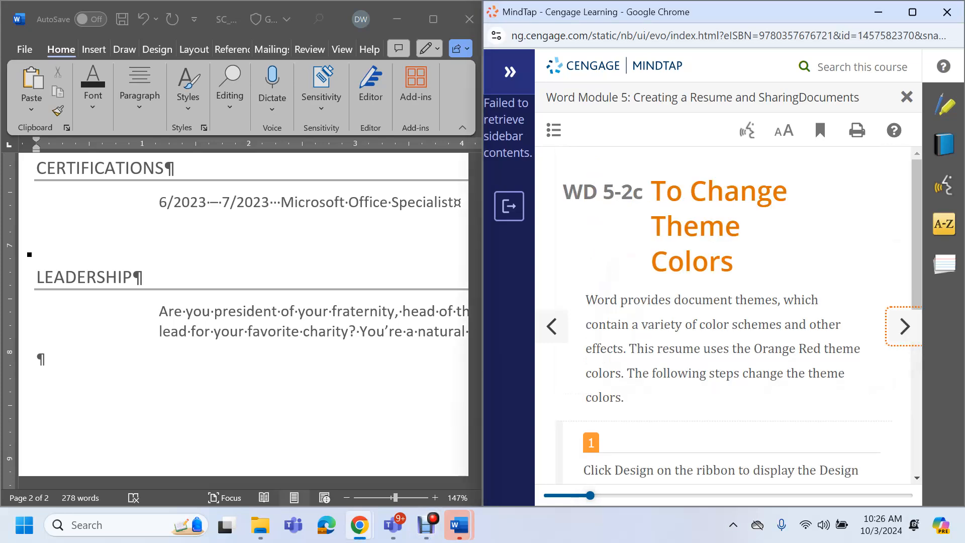
pyautogui.scroll(-3, 724, 312)
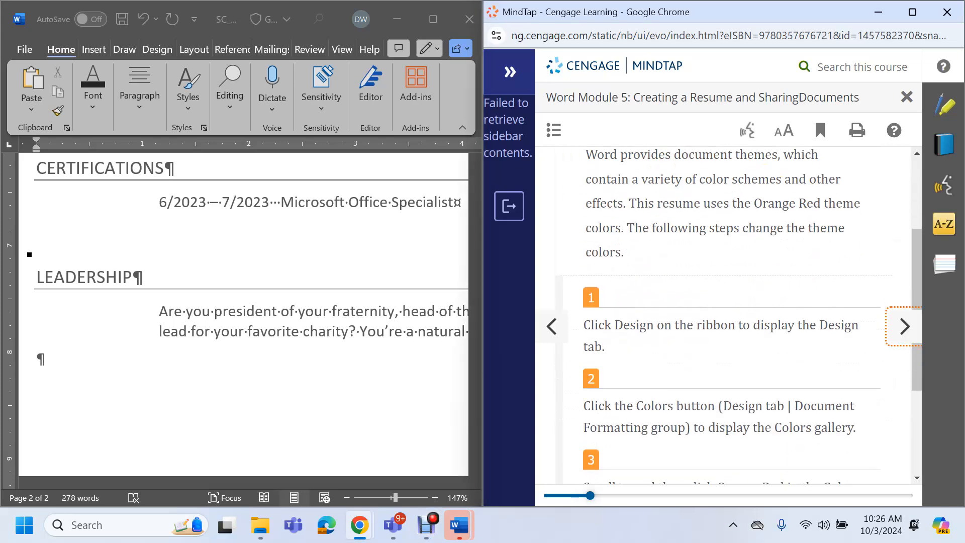
pyautogui.scroll(1, 724, 312)
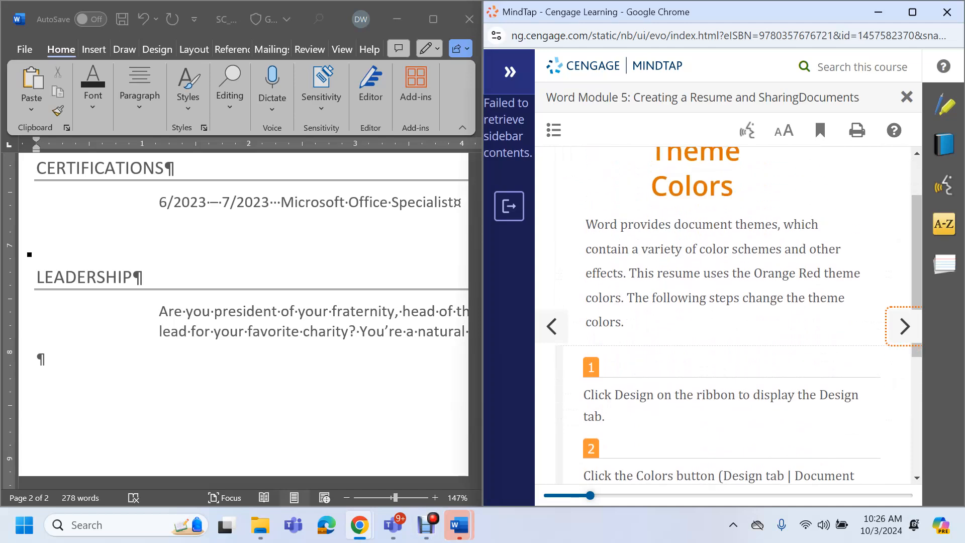
pyautogui.scroll(-1, 724, 312)
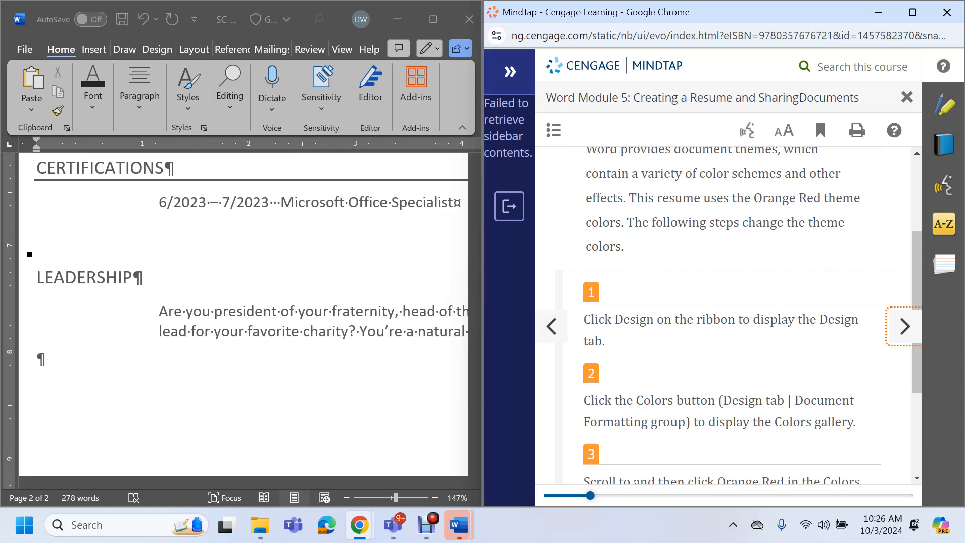
pyautogui.click(157, 50)
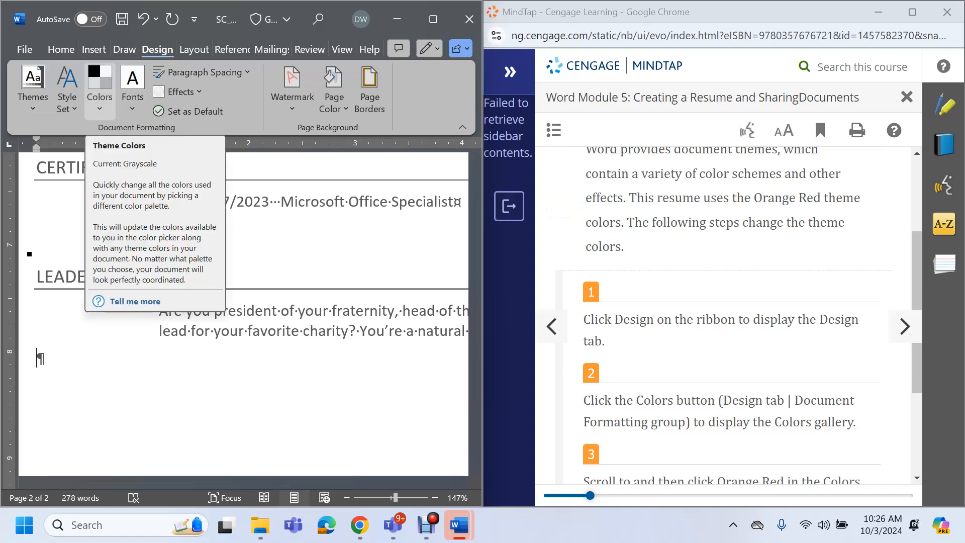
# Apply Orange Red from the theme Colors gallery, then recheck the gallery to confirm it
pyautogui.click(100, 85)
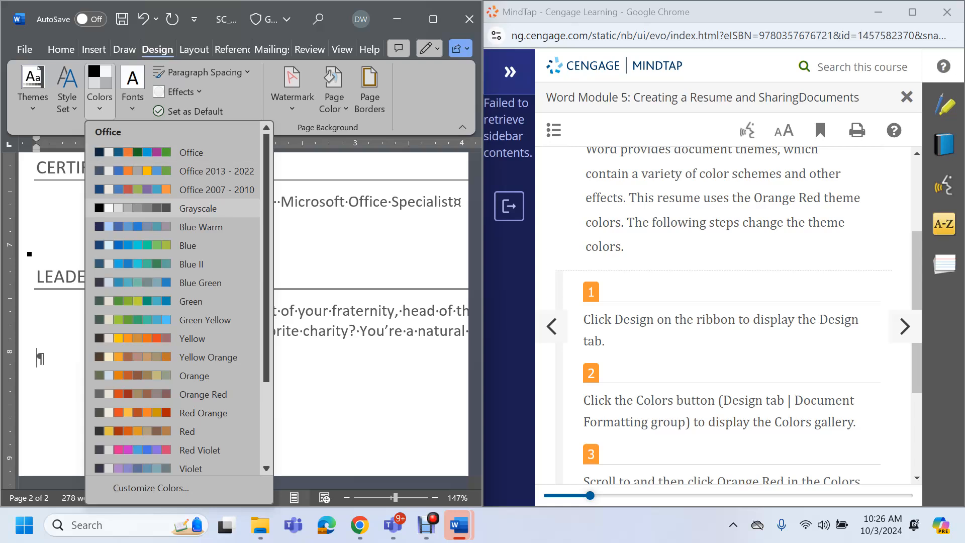
pyautogui.scroll(-3, 728, 316)
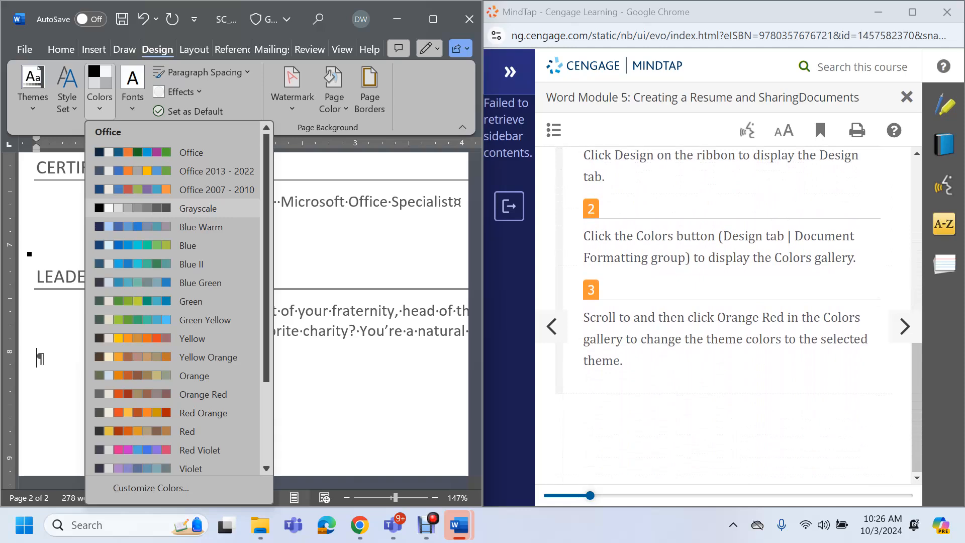
pyautogui.scroll(-1, 201, 319)
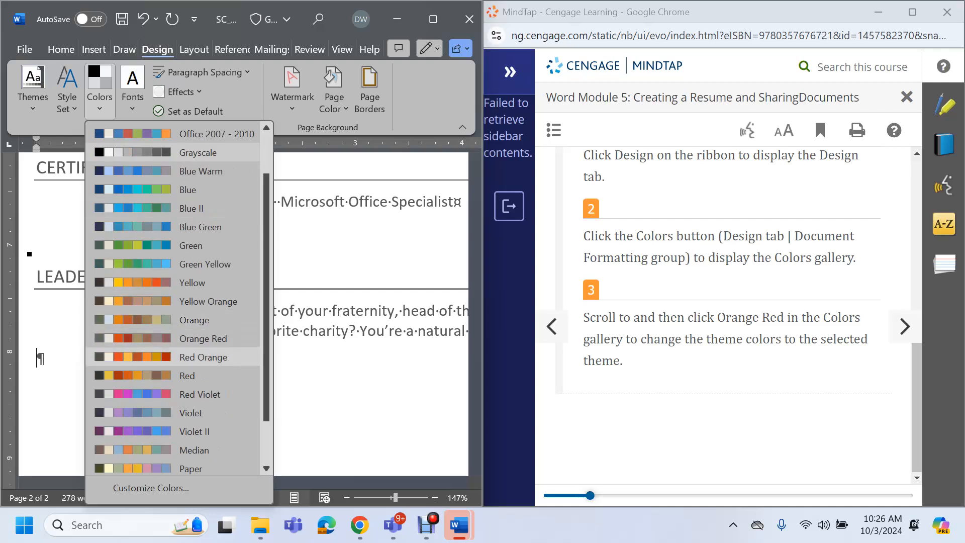
pyautogui.click(203, 339)
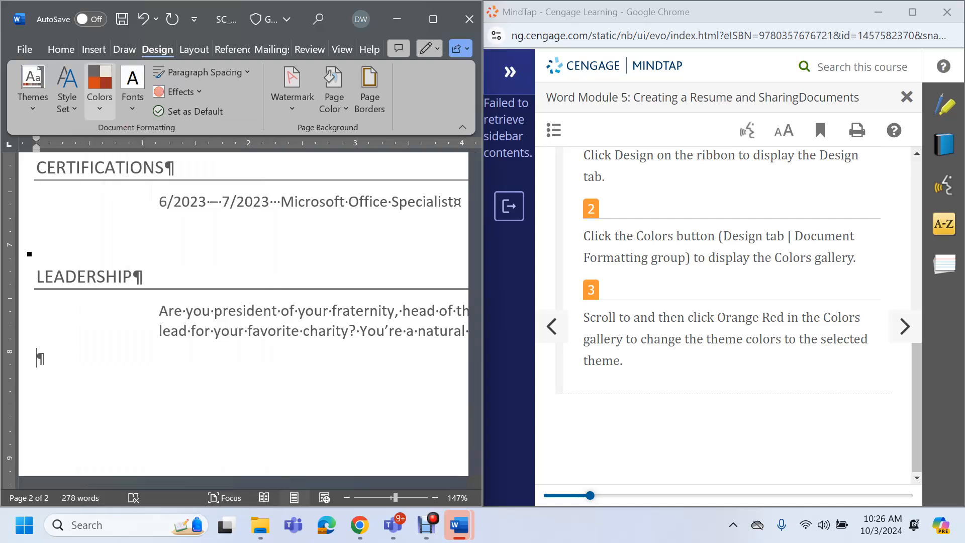
pyautogui.click(100, 90)
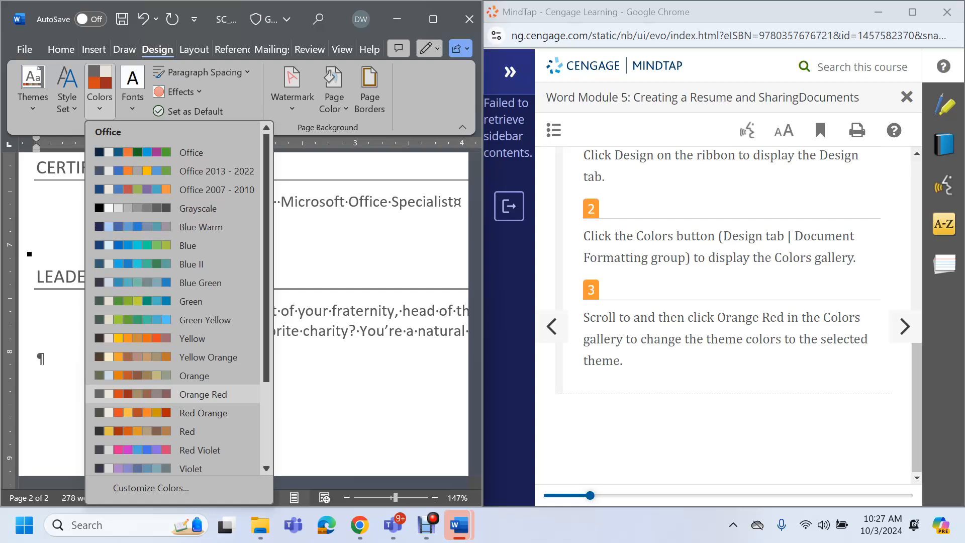
pyautogui.click(203, 394)
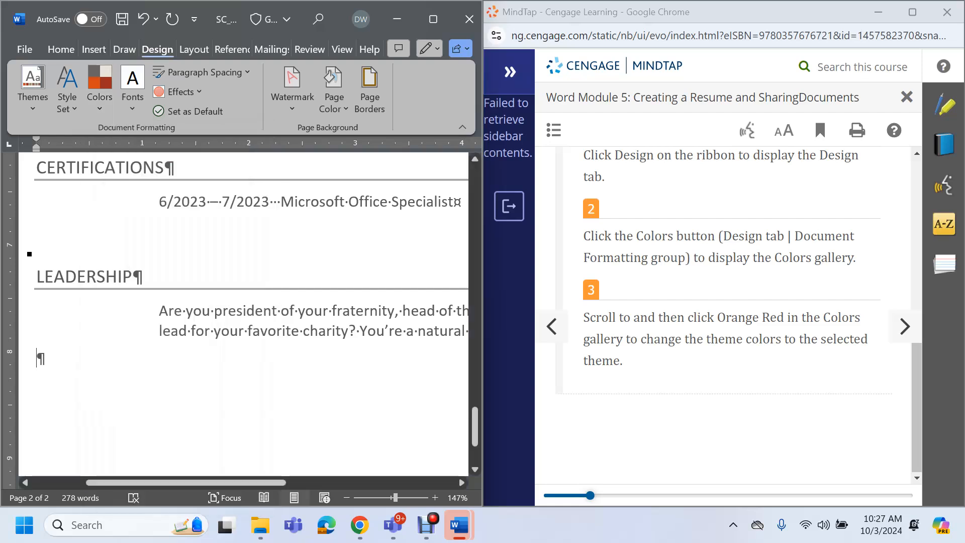
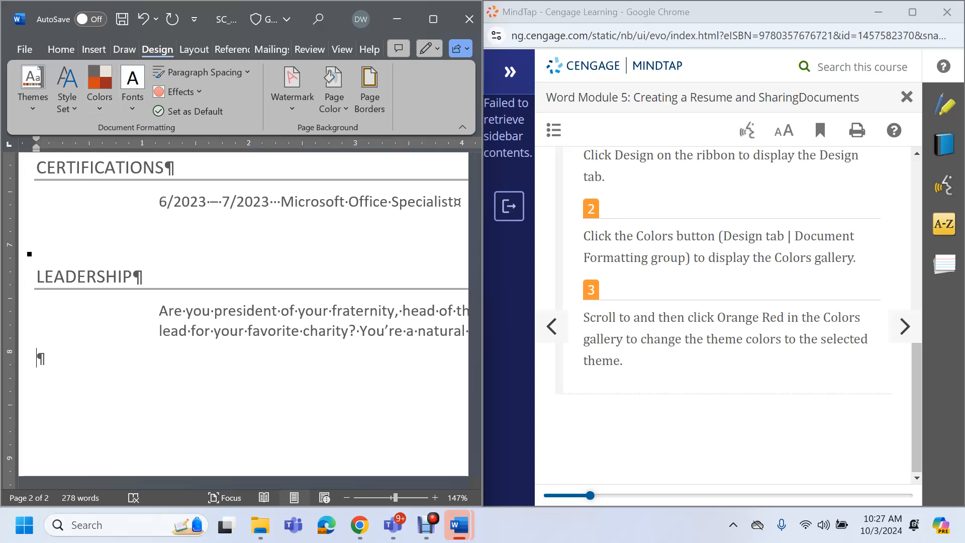
# Advance the MindTap tutorial to the custom margins step
pyautogui.click(905, 327)
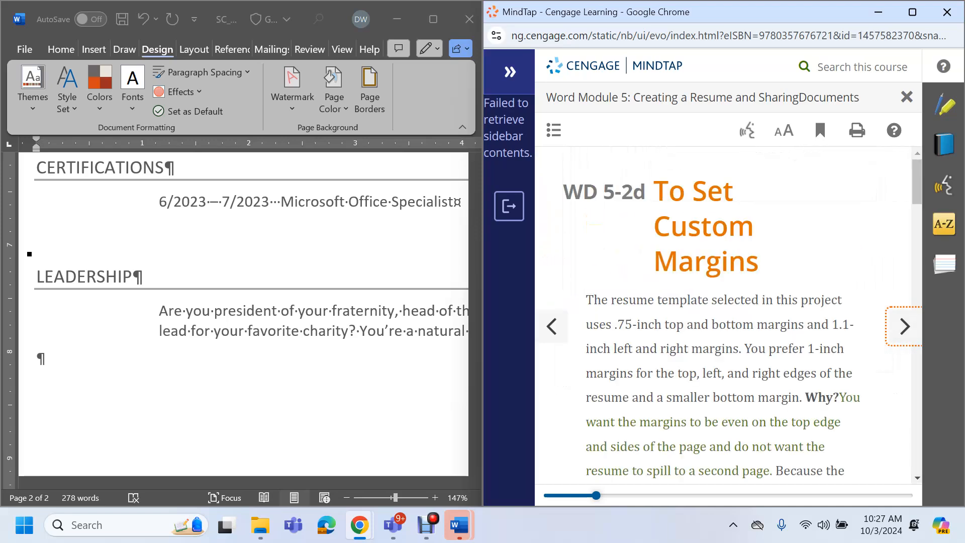
pyautogui.scroll(-5, 724, 316)
pyautogui.scroll(3, 724, 315)
pyautogui.scroll(1, 723, 315)
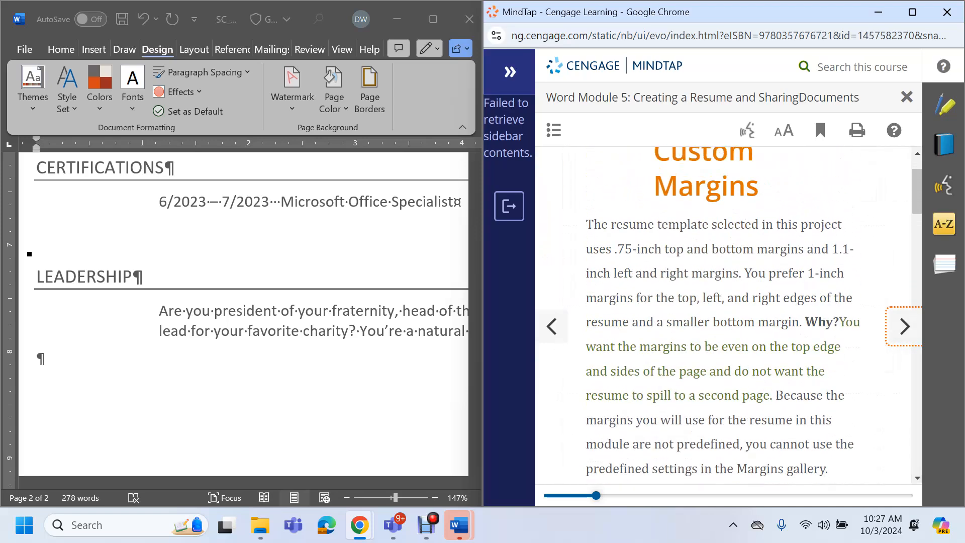
pyautogui.click(426, 525)
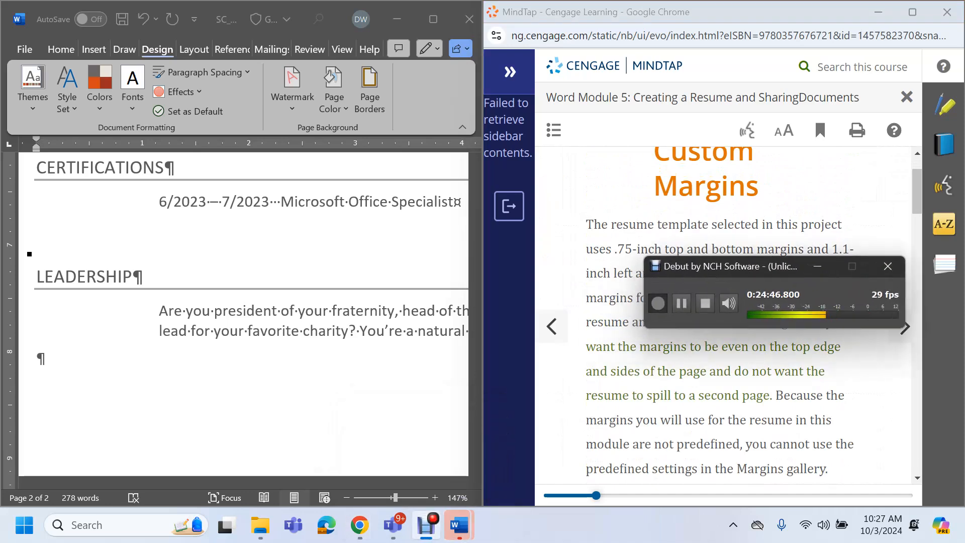
pyautogui.click(681, 303)
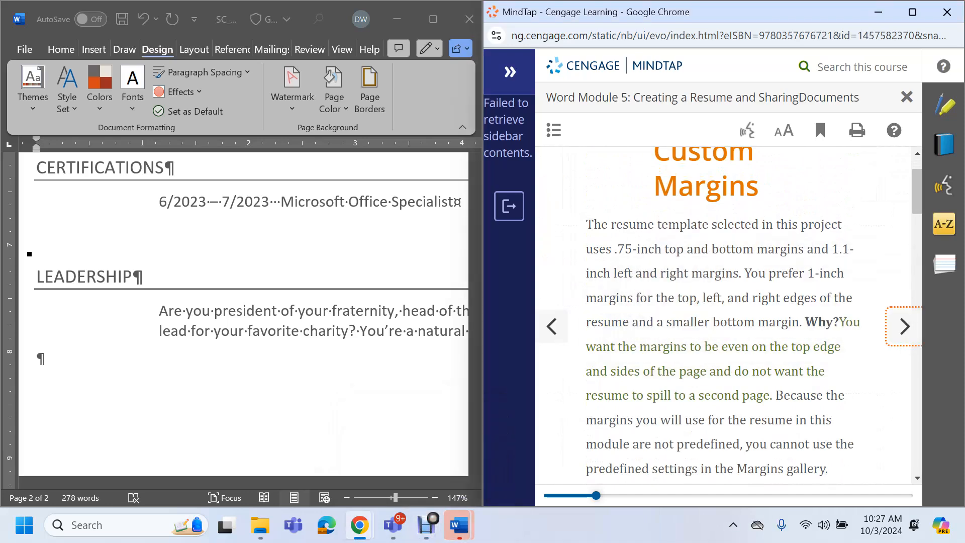
pyautogui.scroll(-1, 724, 315)
pyautogui.scroll(-4, 724, 316)
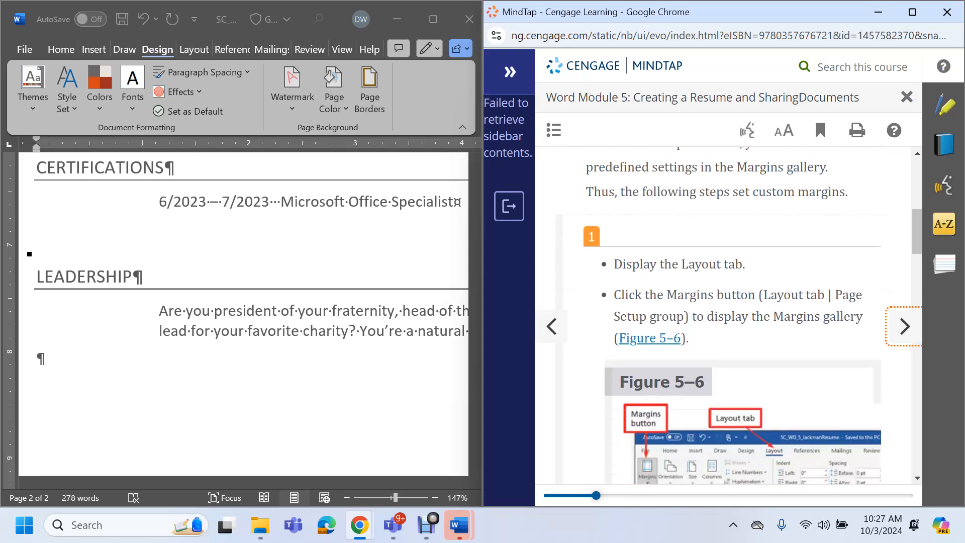
# Save the resume from the Layout tab and open the Margins gallery
pyautogui.click(194, 50)
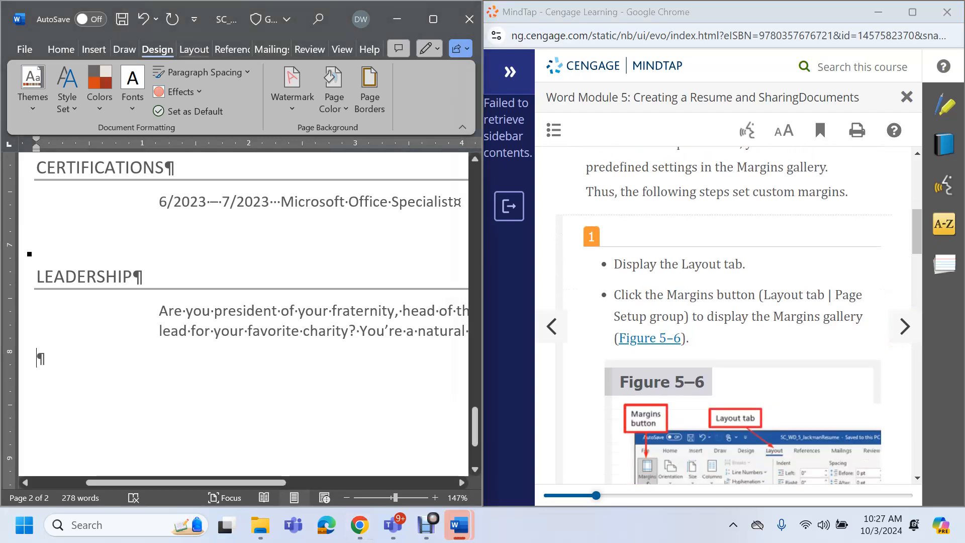
pyautogui.click(194, 50)
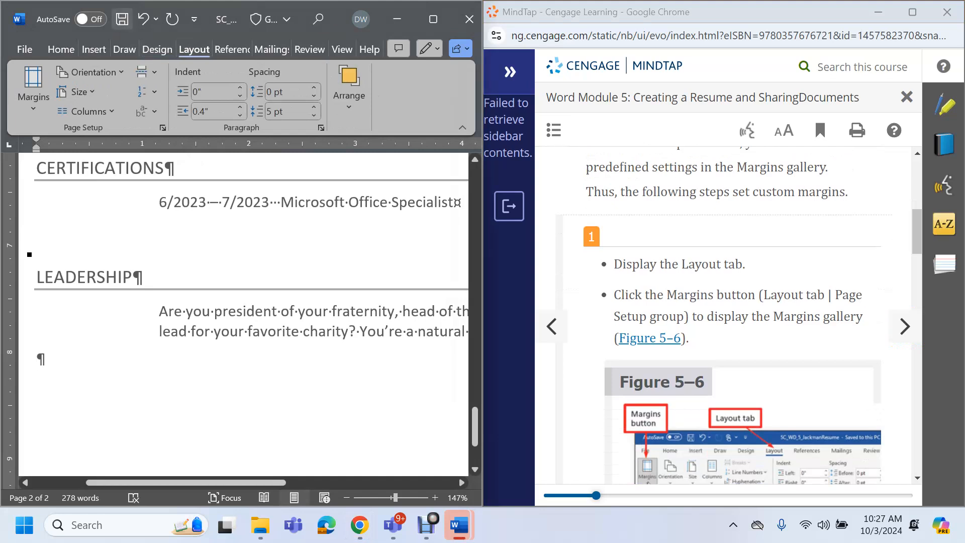
pyautogui.click(122, 19)
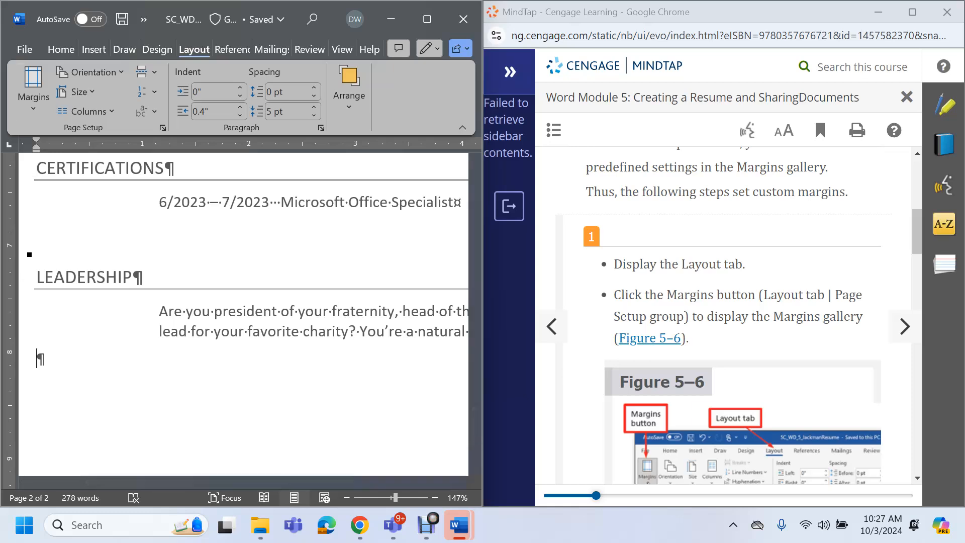
pyautogui.click(33, 83)
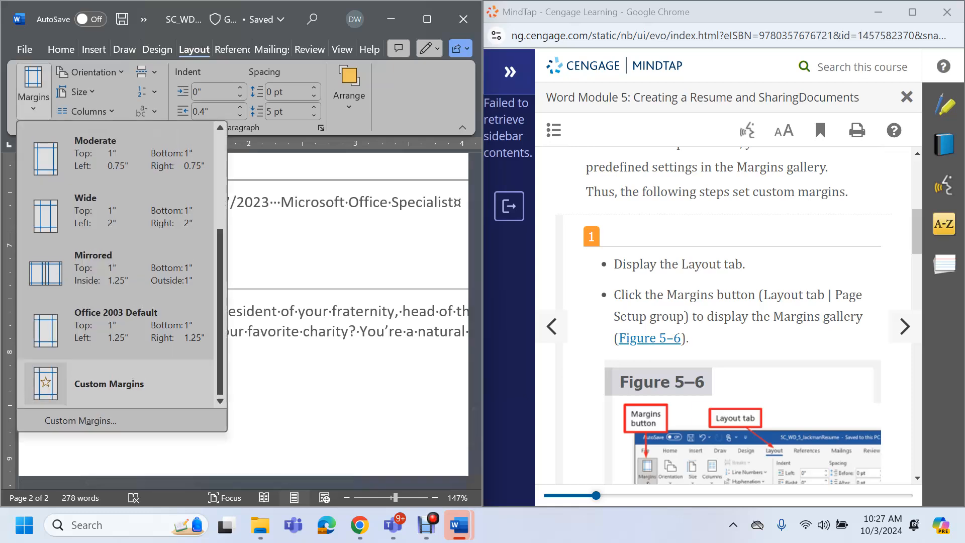
pyautogui.scroll(-10, 724, 312)
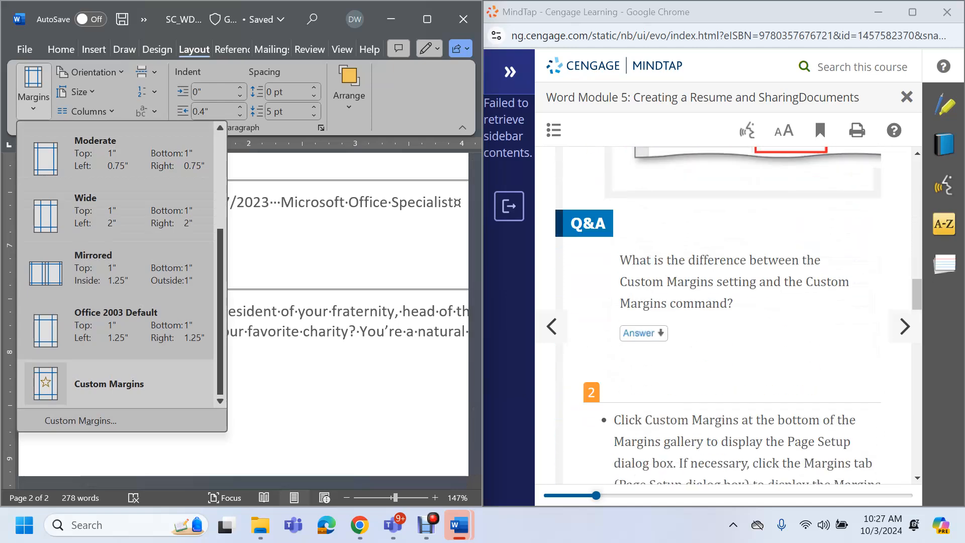
pyautogui.scroll(-3, 724, 312)
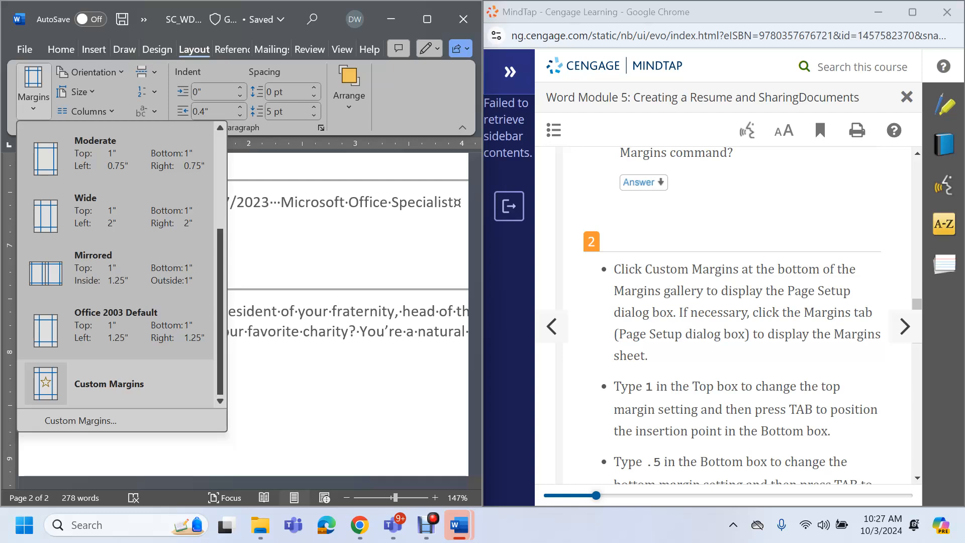
# In Custom Margins, set top 1", bottom 0.5", left 1" and right 1", and apply
pyautogui.click(81, 421)
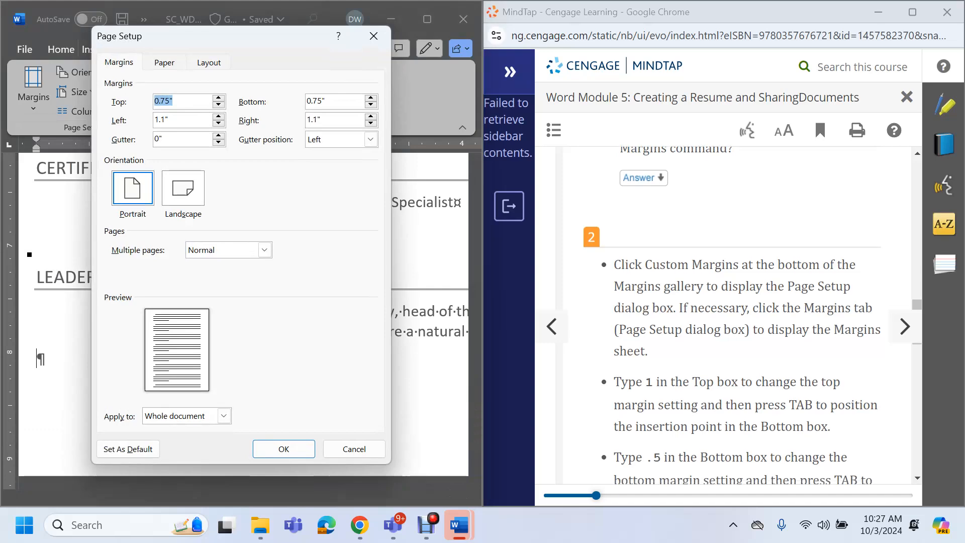
pyautogui.scroll(-1, 724, 311)
pyautogui.moveTo(170, 101); pyautogui.dragTo(154, 101)
pyautogui.write('1')
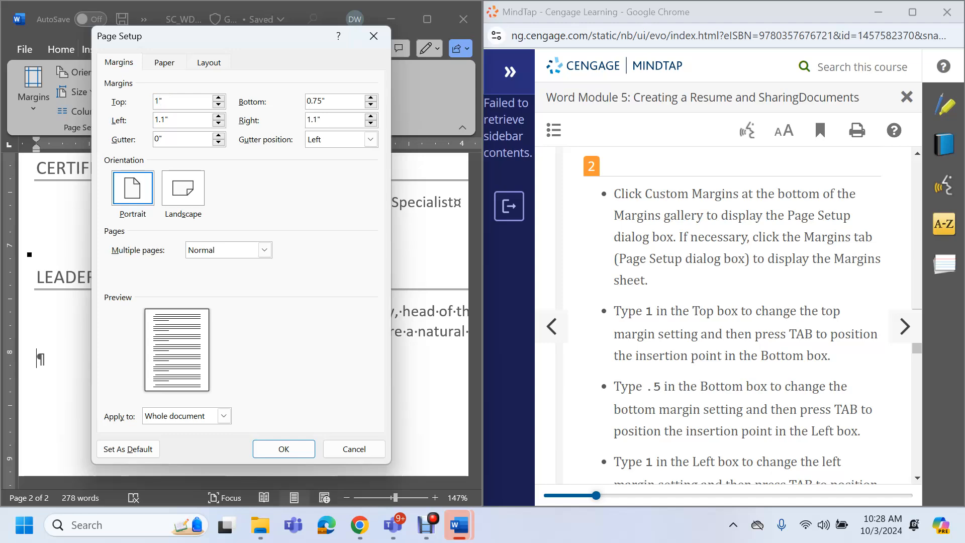
pyautogui.press('Tab')
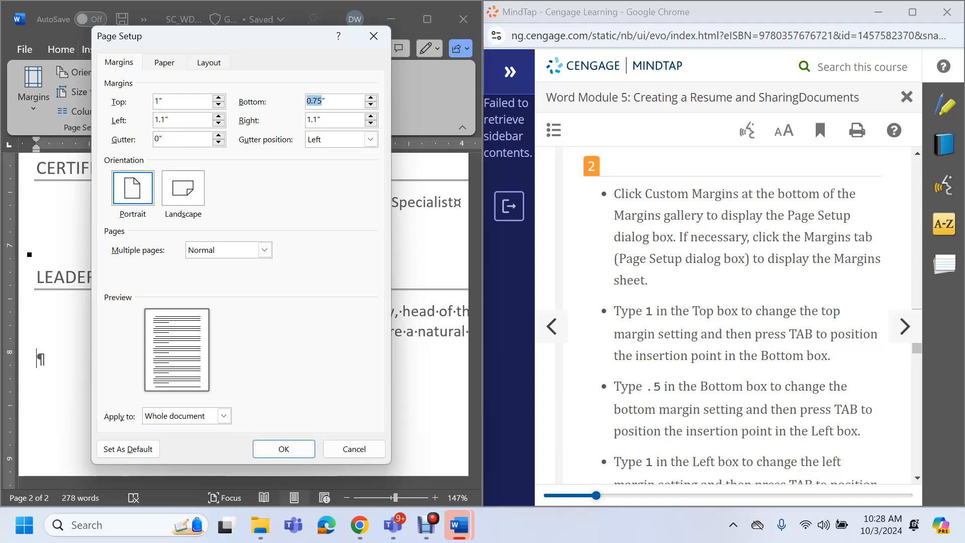
pyautogui.write('.5')
pyautogui.scroll(-5, 729, 311)
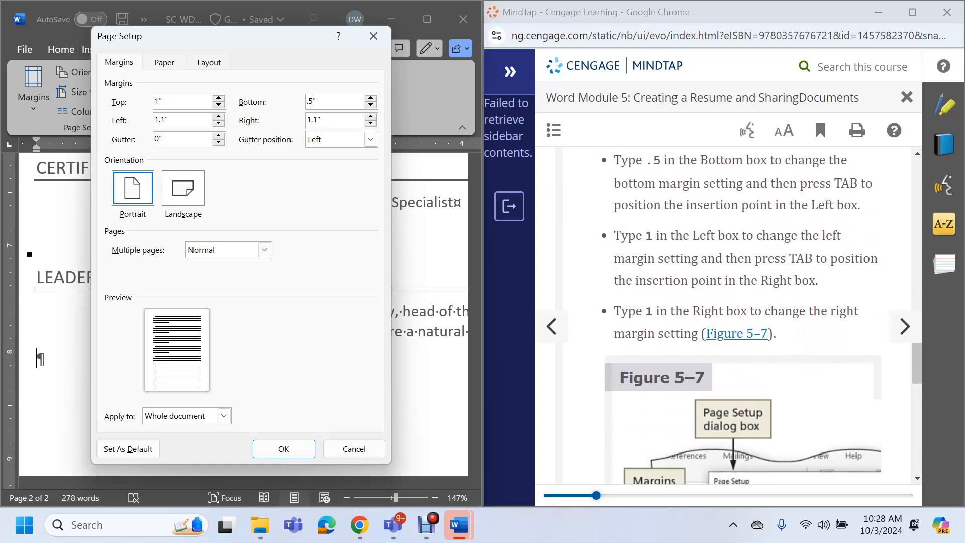
pyautogui.press('Tab')
pyautogui.write('1')
pyautogui.press('Tab')
pyautogui.write('1')
pyautogui.scroll(-10, 734, 315)
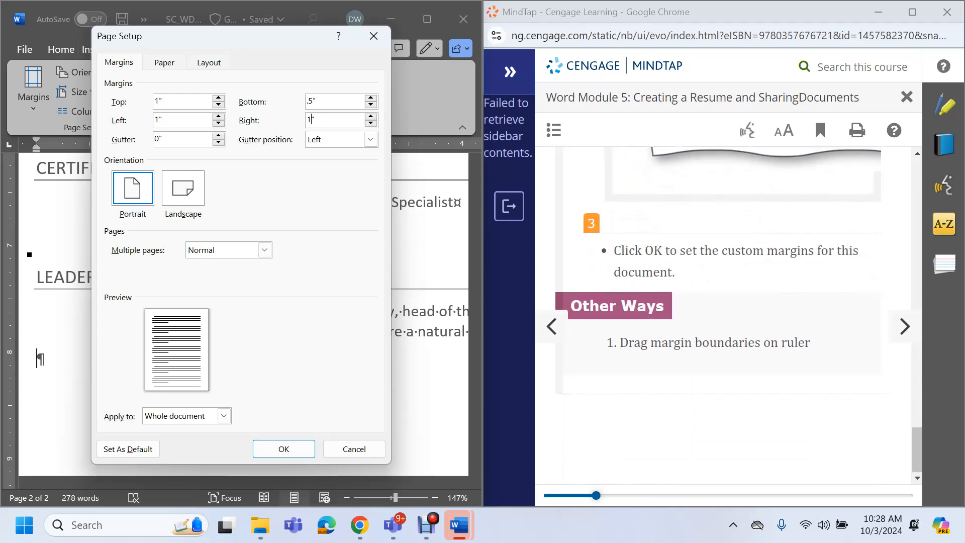
pyautogui.click(284, 448)
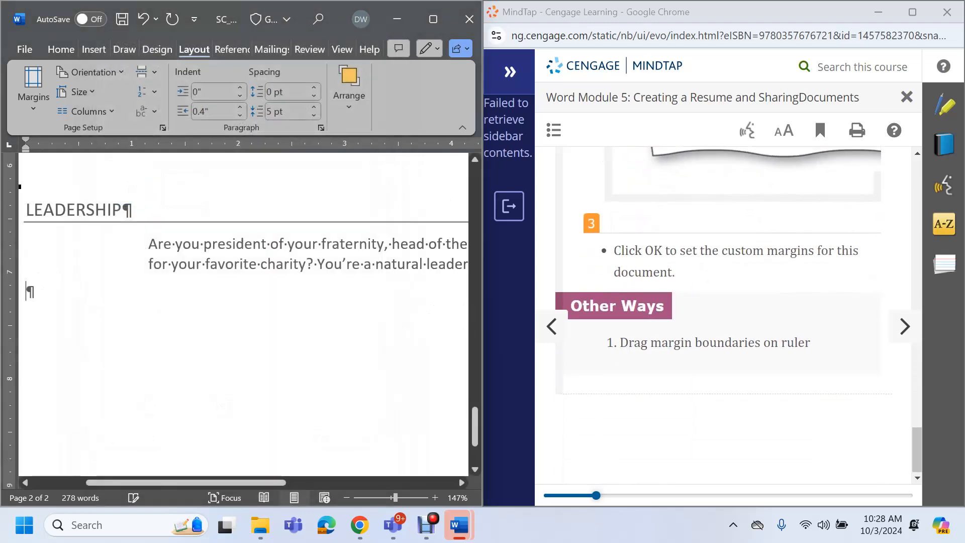
# Save the resume with its new margins and advance the tutorial to the gridlines step
pyautogui.click(123, 19)
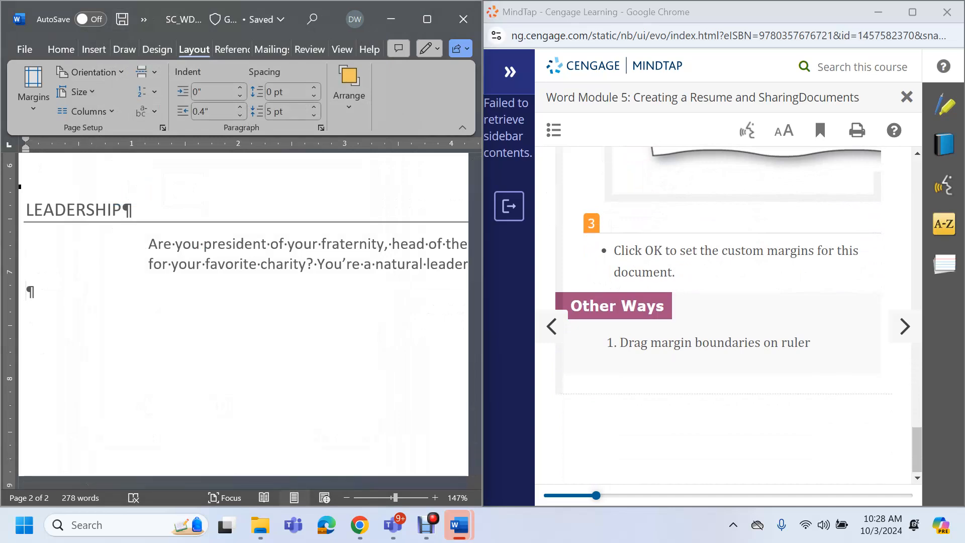
pyautogui.click(905, 327)
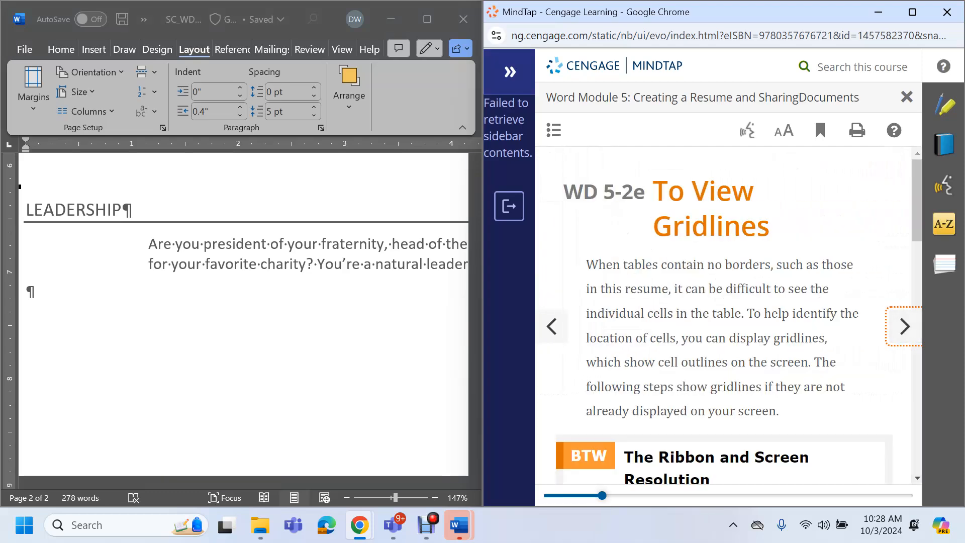
pyautogui.scroll(-8, 724, 317)
pyautogui.scroll(2, 724, 317)
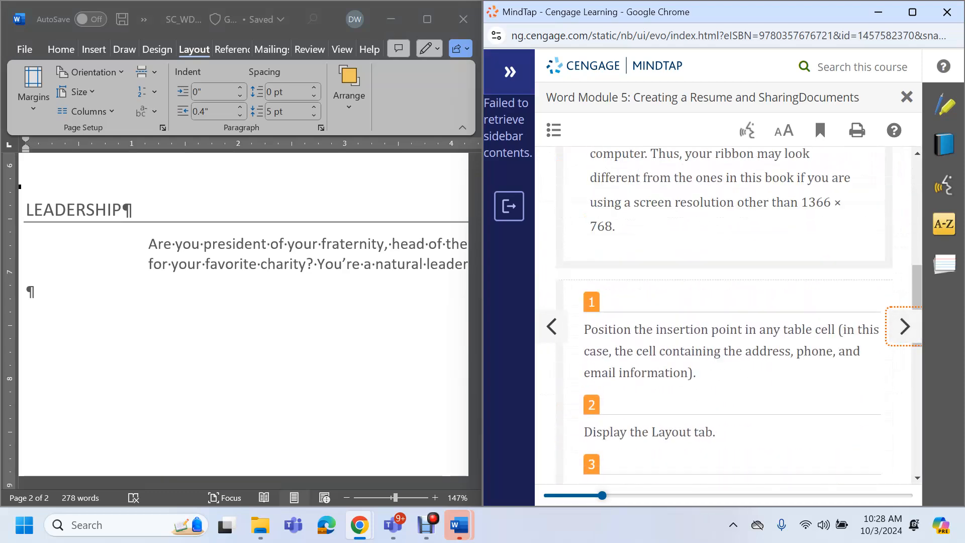
pyautogui.scroll(-2, 724, 317)
pyautogui.scroll(10, 724, 317)
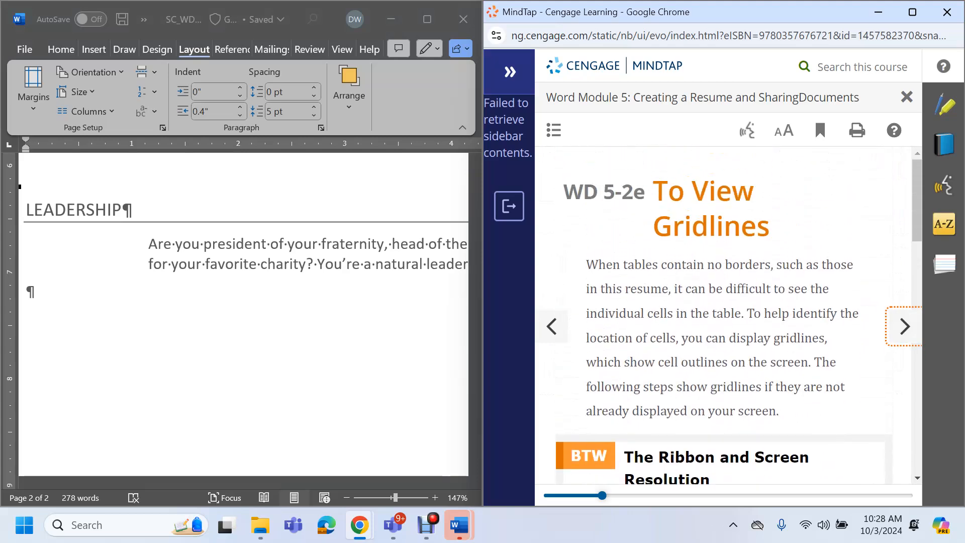
pyautogui.scroll(-10, 723, 316)
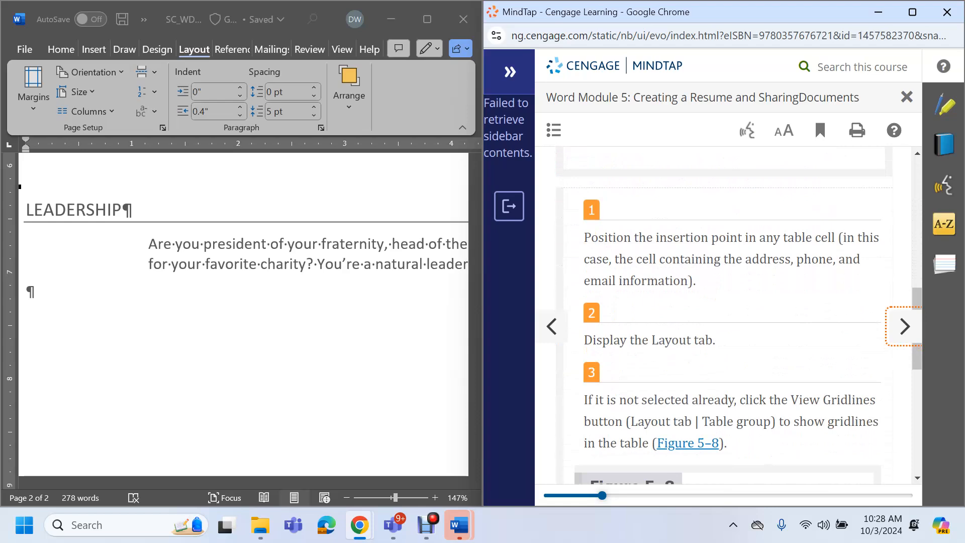
pyautogui.scroll(5, 246, 314)
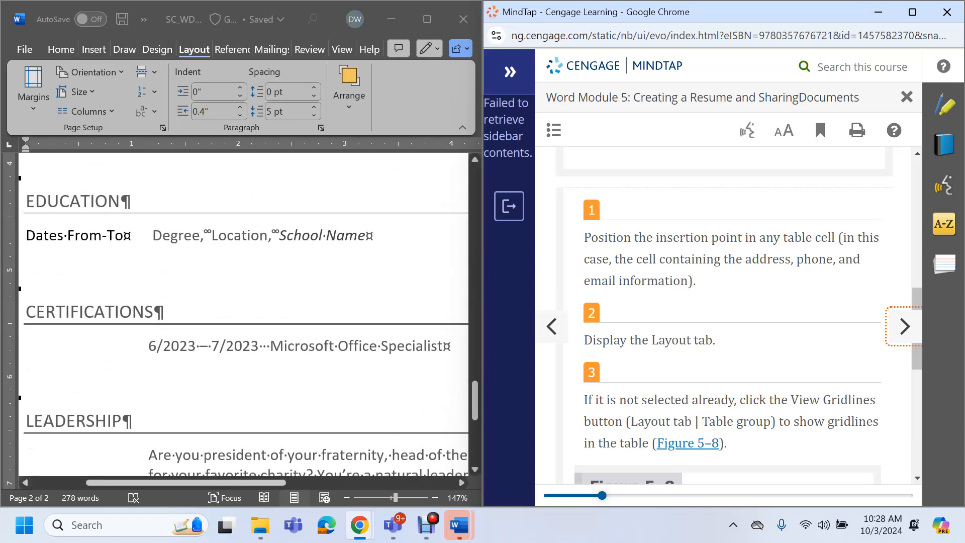
pyautogui.moveTo(475, 401); pyautogui.dragTo(475, 185)
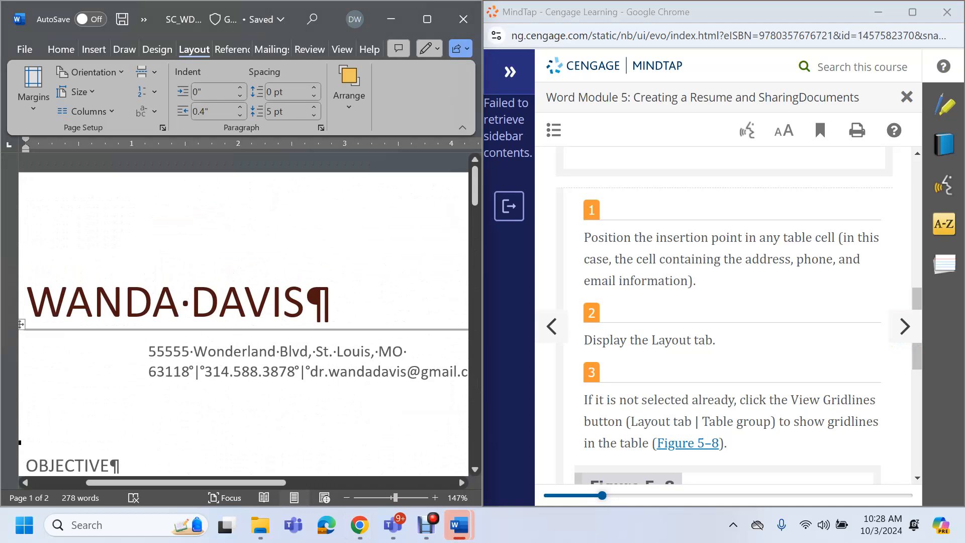
# Turn on View Gridlines for the contact table, then restore Word beside the tutorial
pyautogui.click(248, 351)
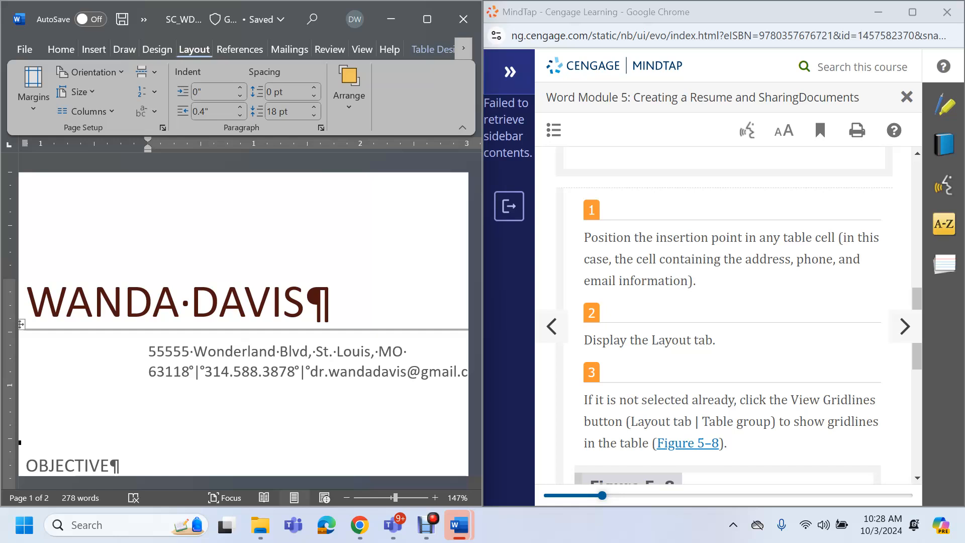
pyautogui.scroll(-5, 729, 312)
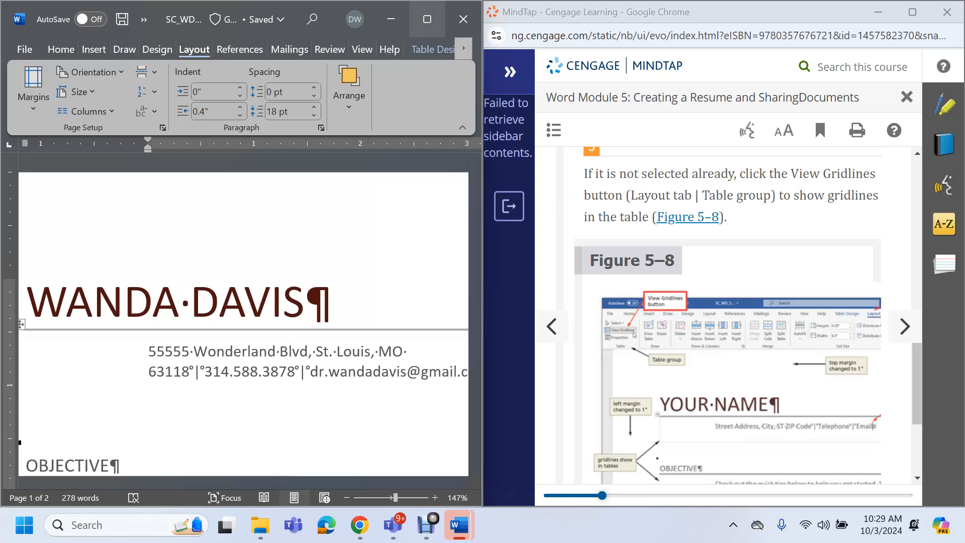
pyautogui.moveTo(428, 19)
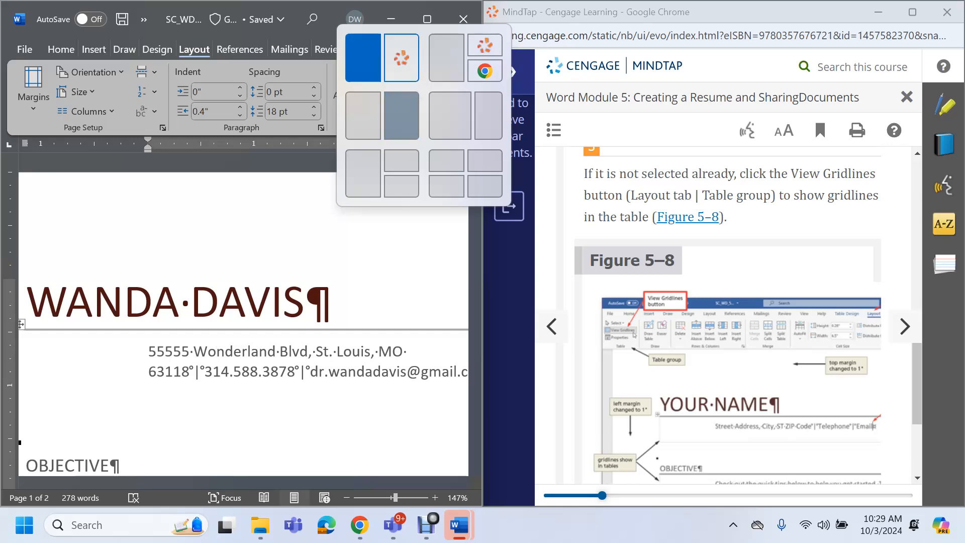
pyautogui.click(427, 19)
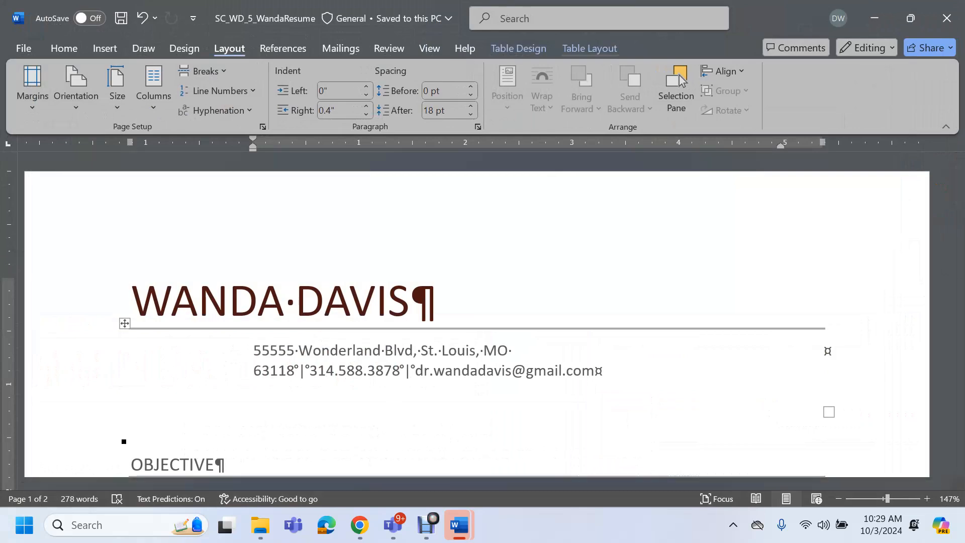
pyautogui.click(590, 49)
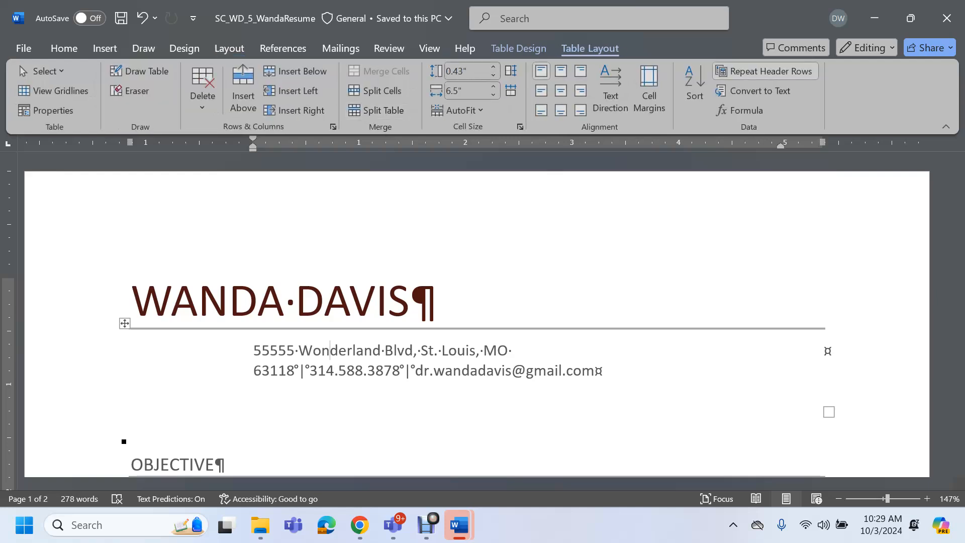
pyautogui.click(55, 91)
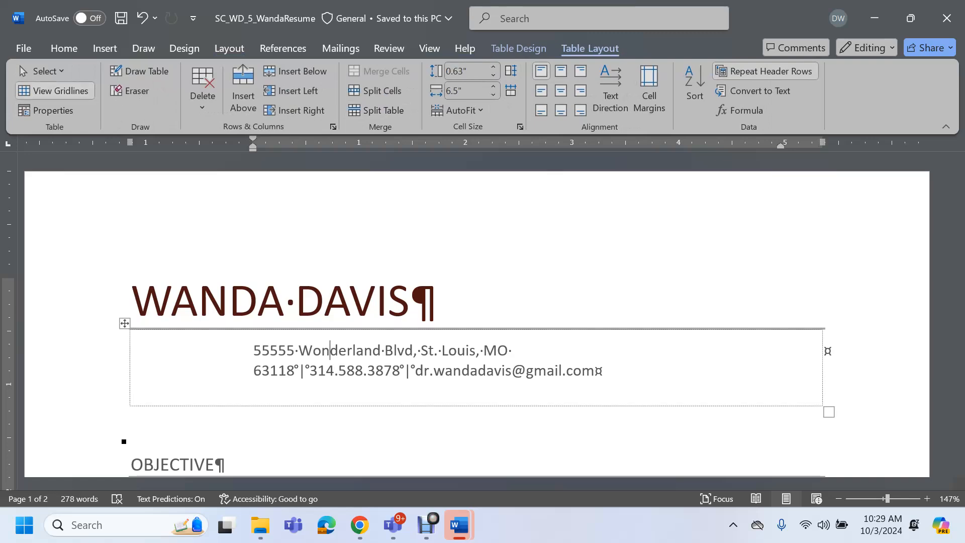
pyautogui.scroll(-6, 475, 315)
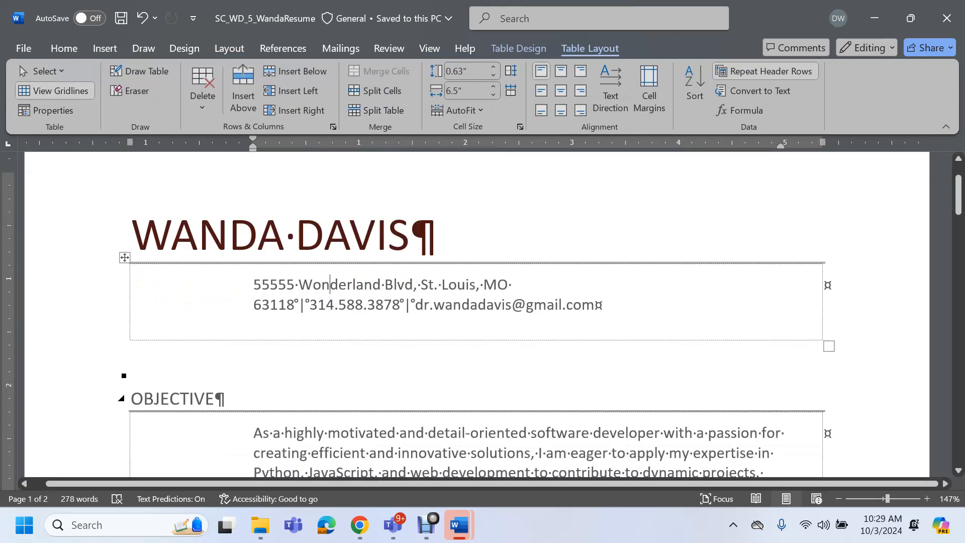
pyautogui.scroll(-10, 475, 315)
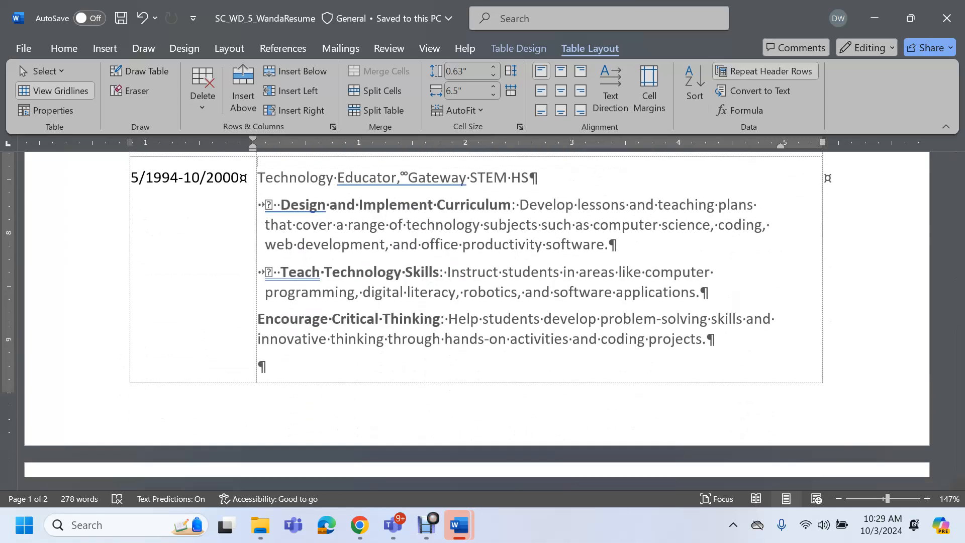
pyautogui.click(911, 18)
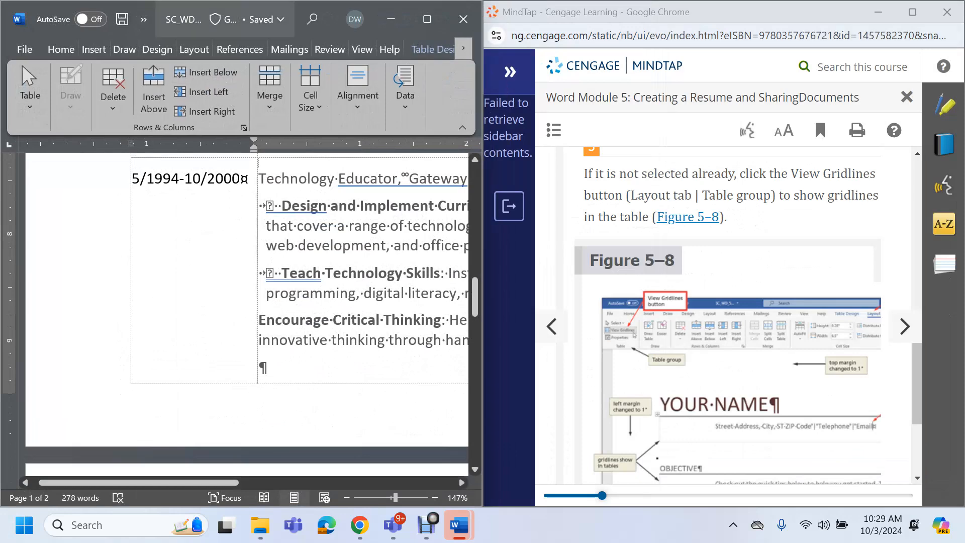
pyautogui.scroll(-4, 704, 231)
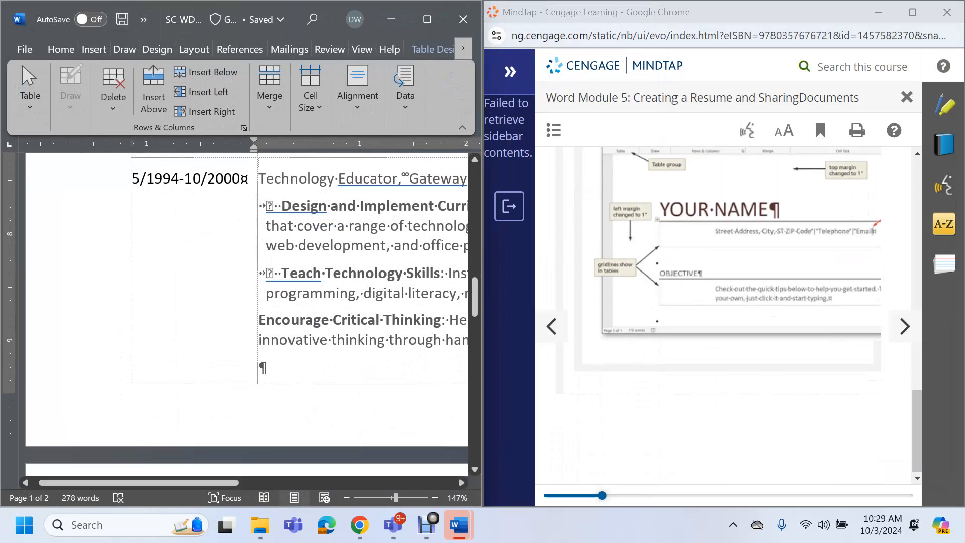
# Advance the MindTap tutorial to the theme fonts lesson
pyautogui.click(905, 326)
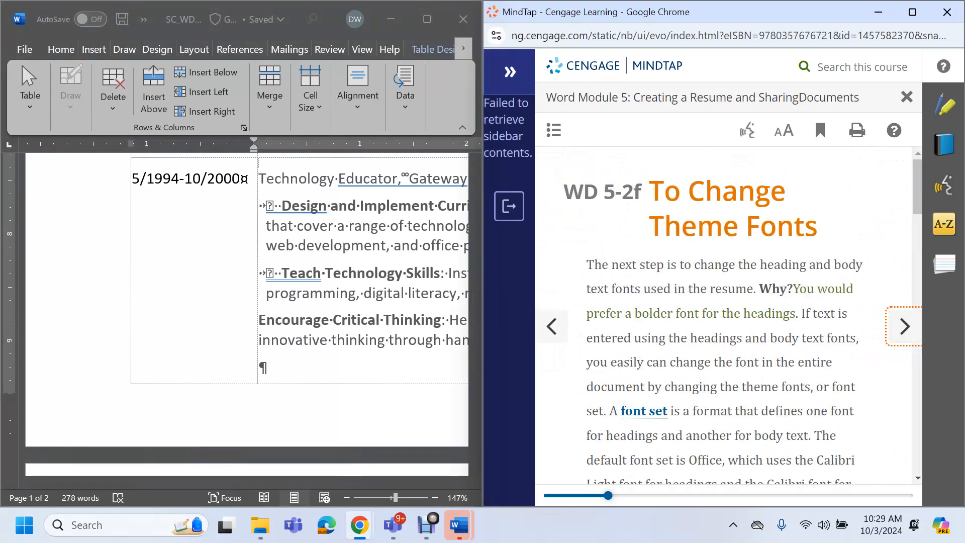
pyautogui.scroll(-10, 724, 316)
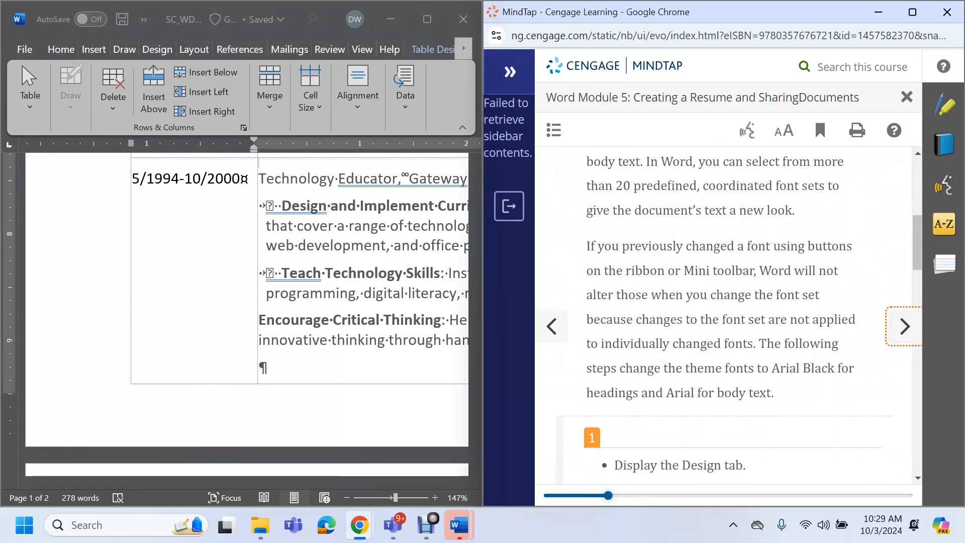
pyautogui.scroll(5, 724, 316)
pyautogui.scroll(6, 724, 317)
pyautogui.scroll(-11, 724, 317)
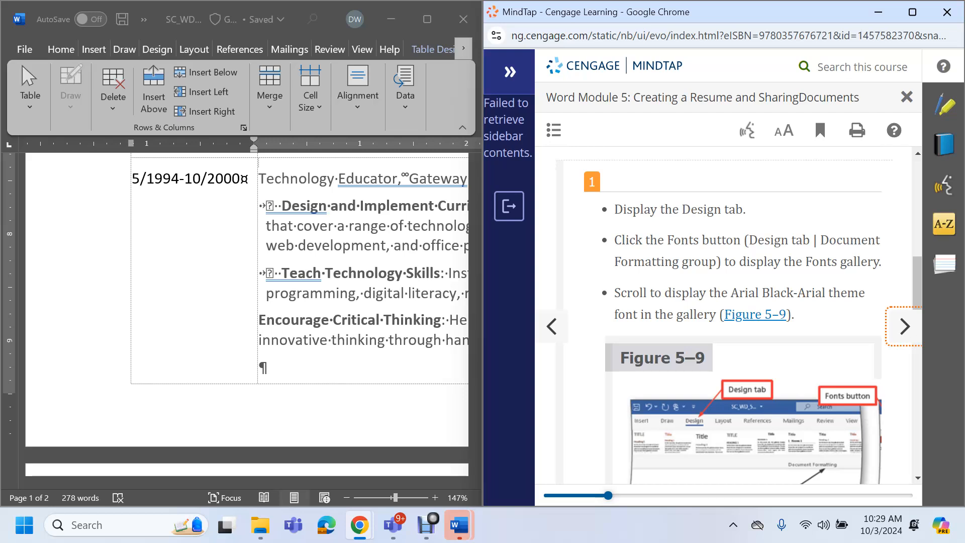
# Apply the Arial Black-Arial font set from the Design tab's Fonts gallery
pyautogui.click(158, 50)
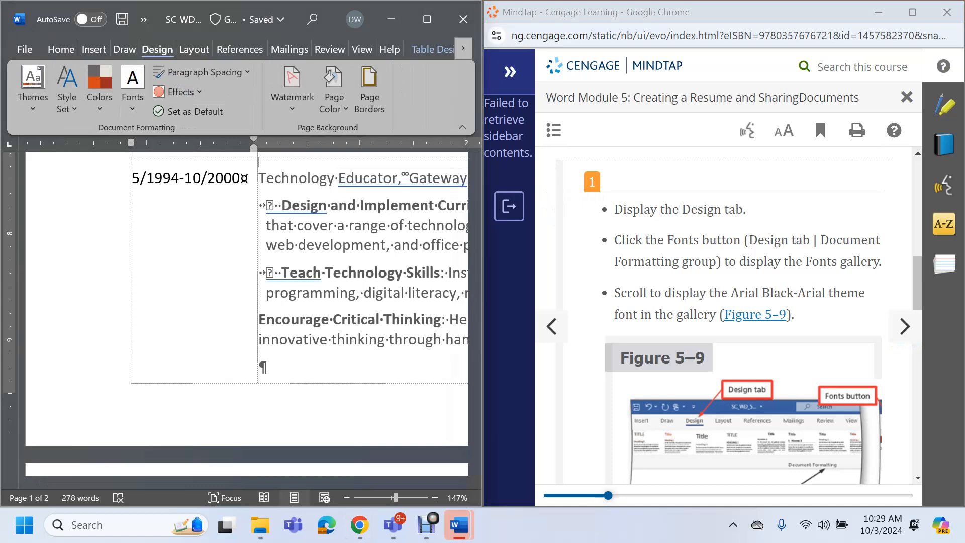
pyautogui.click(132, 85)
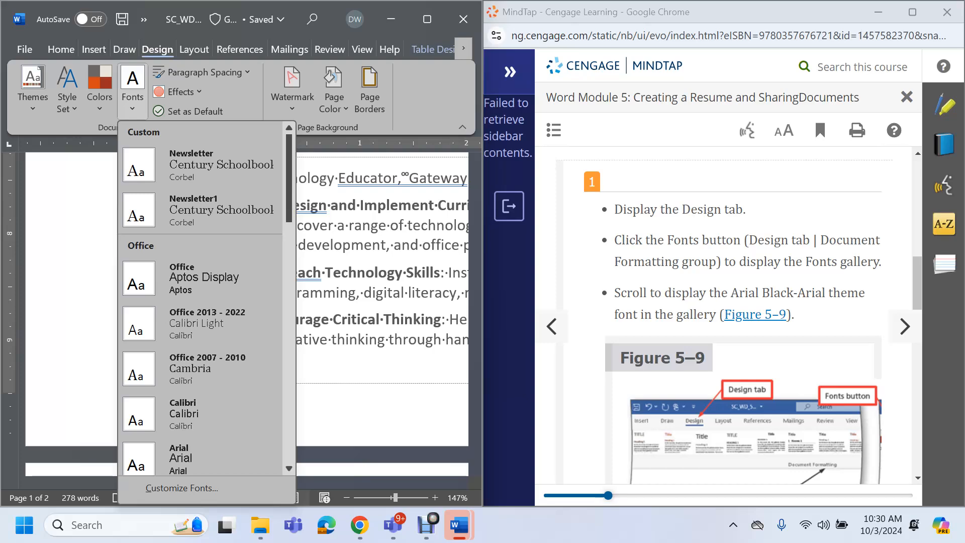
pyautogui.scroll(-5, 202, 302)
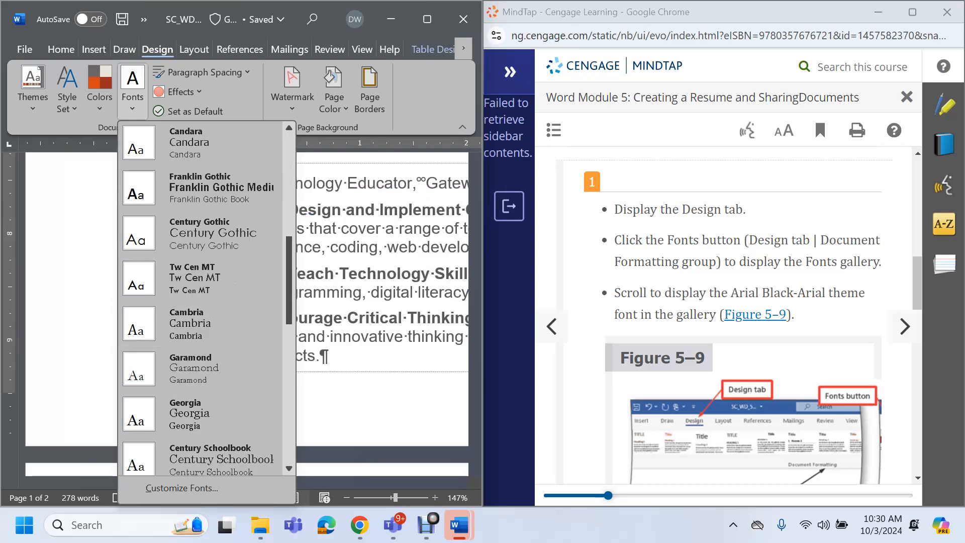
pyautogui.scroll(-3, 226, 347)
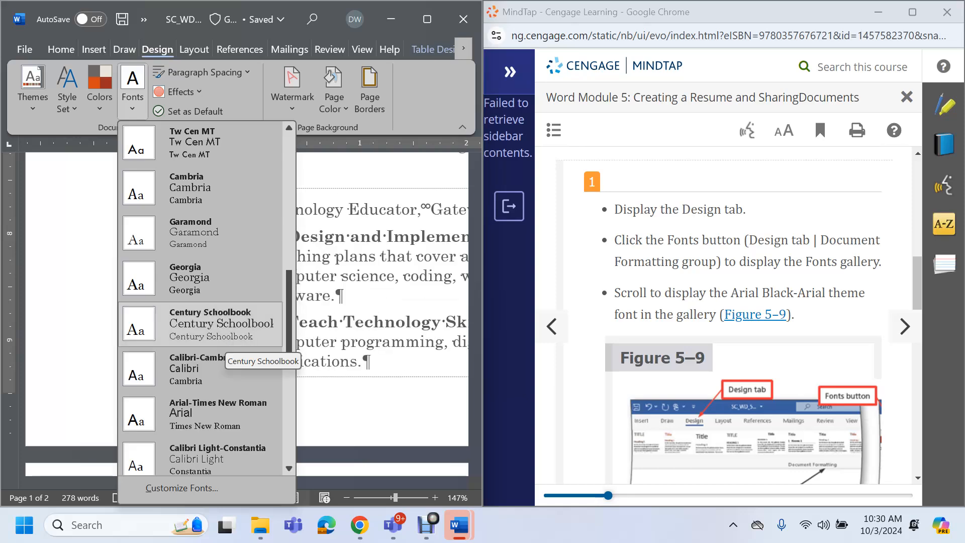
pyautogui.scroll(8, 226, 347)
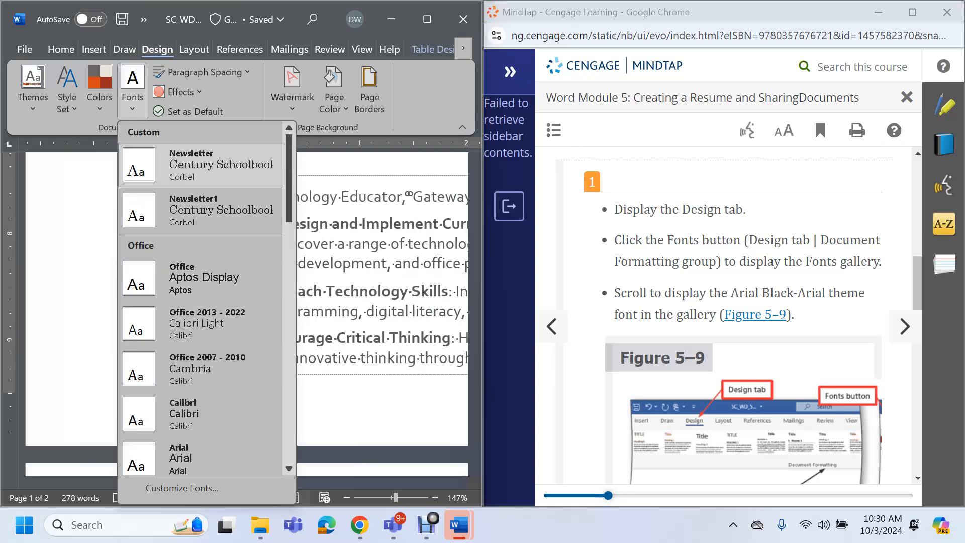
pyautogui.scroll(-3, 201, 302)
pyautogui.scroll(-3, 206, 297)
pyautogui.scroll(-9, 201, 297)
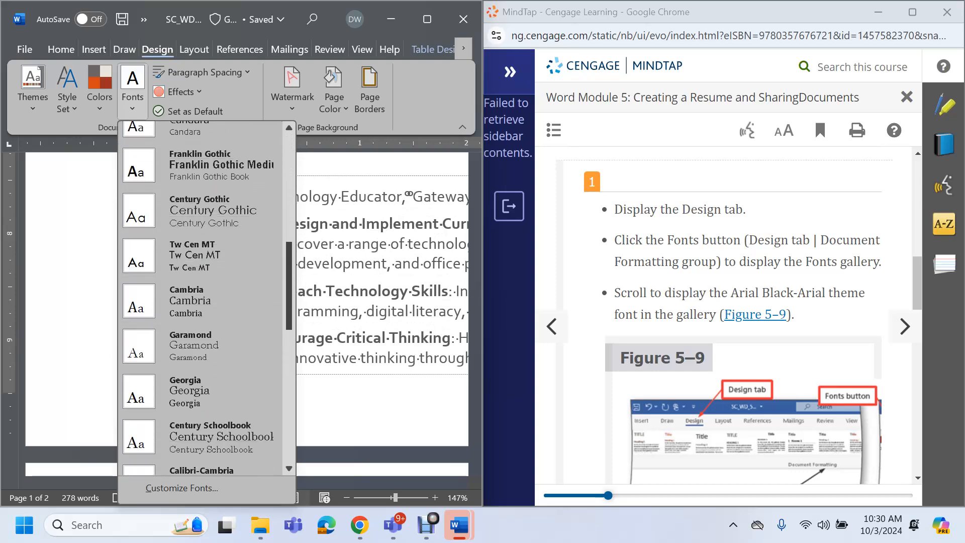
pyautogui.scroll(-4, 201, 302)
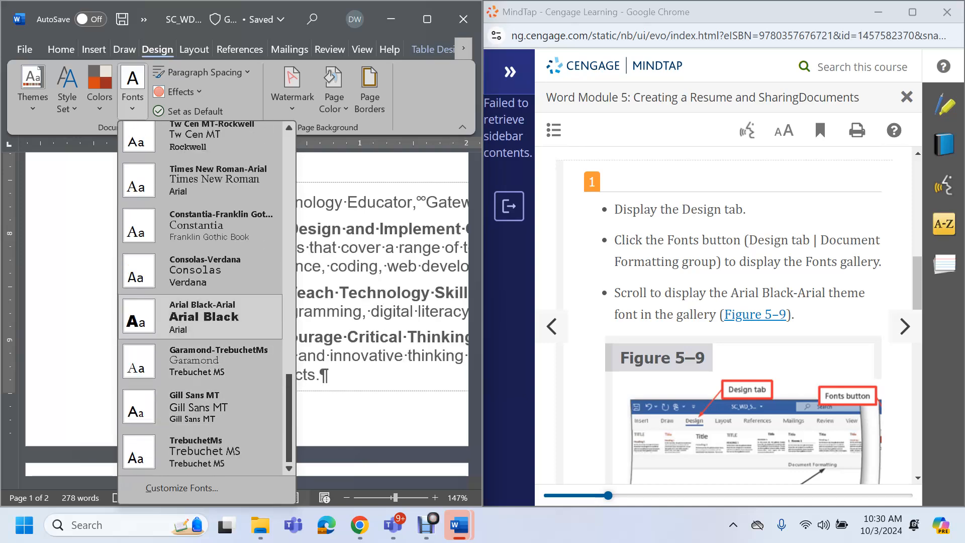
pyautogui.click(201, 319)
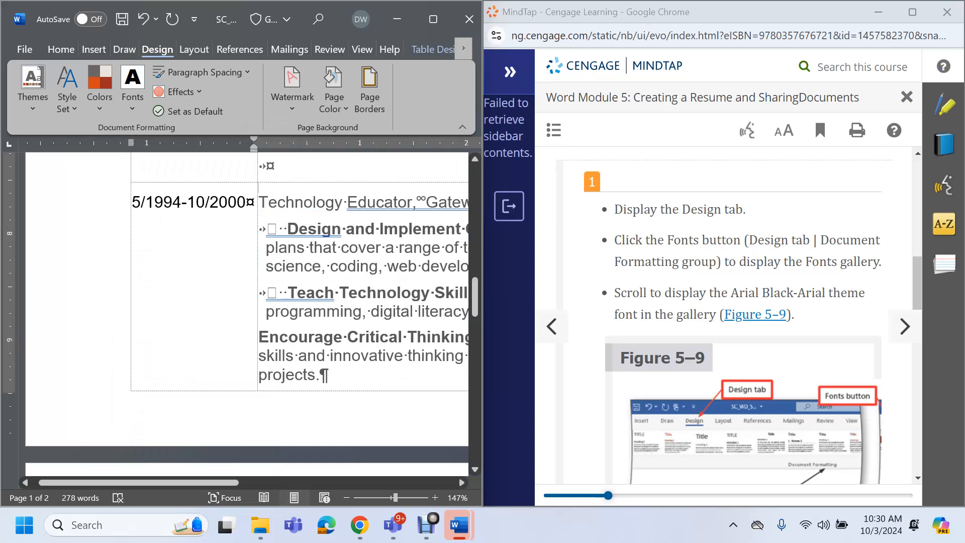
pyautogui.scroll(-5, 724, 311)
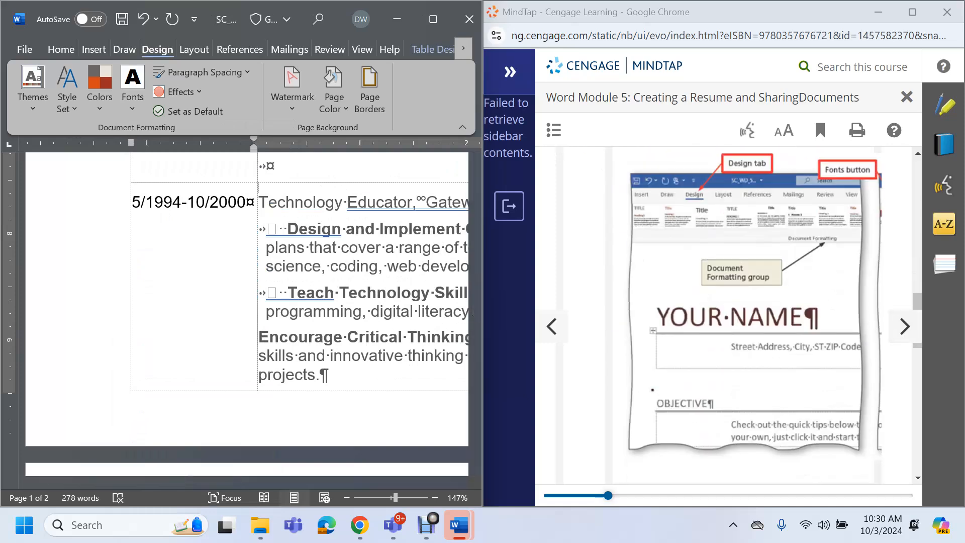
pyautogui.scroll(-10, 724, 311)
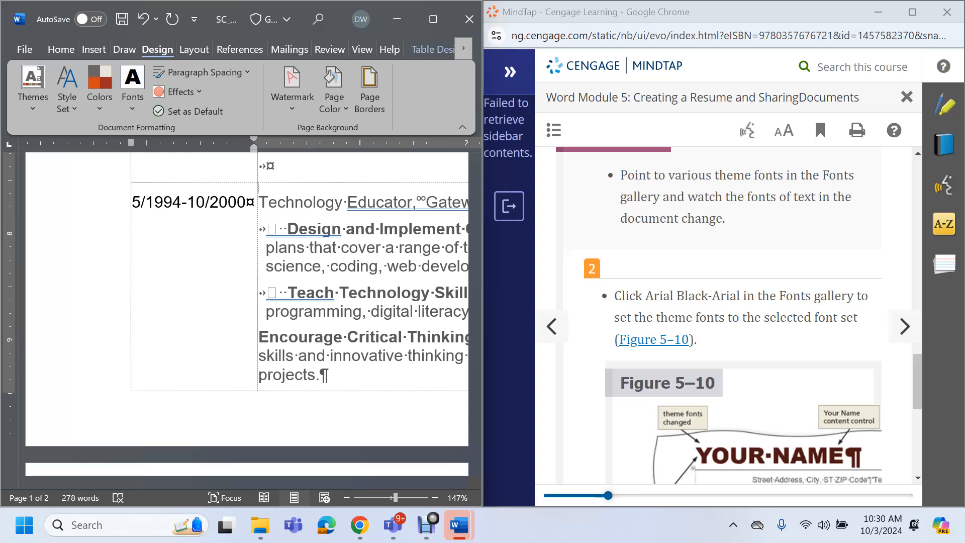
pyautogui.scroll(-8, 724, 312)
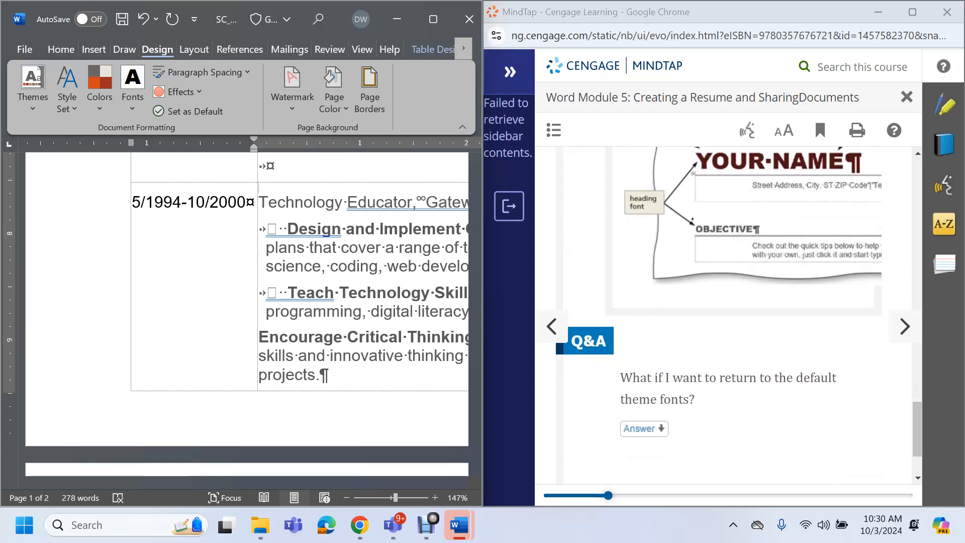
pyautogui.click(904, 327)
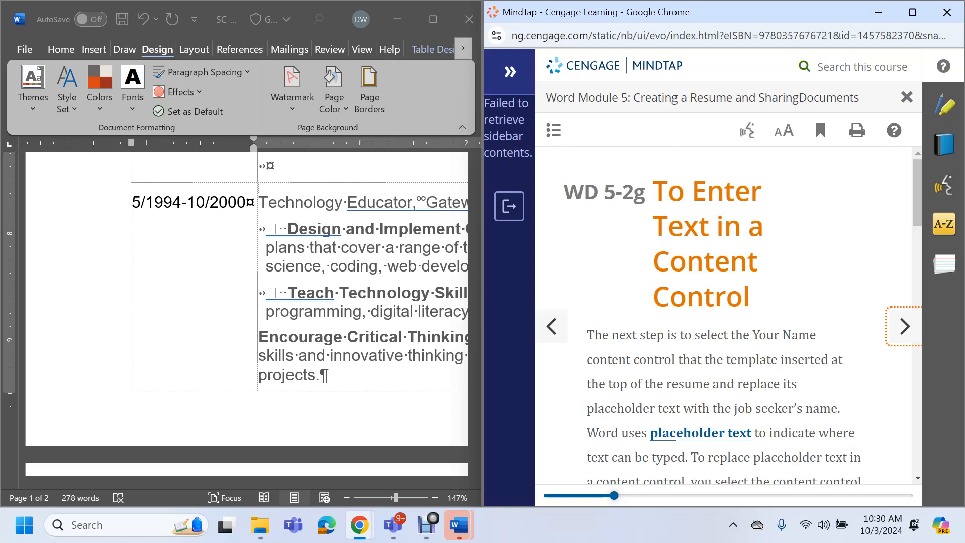
pyautogui.click(122, 19)
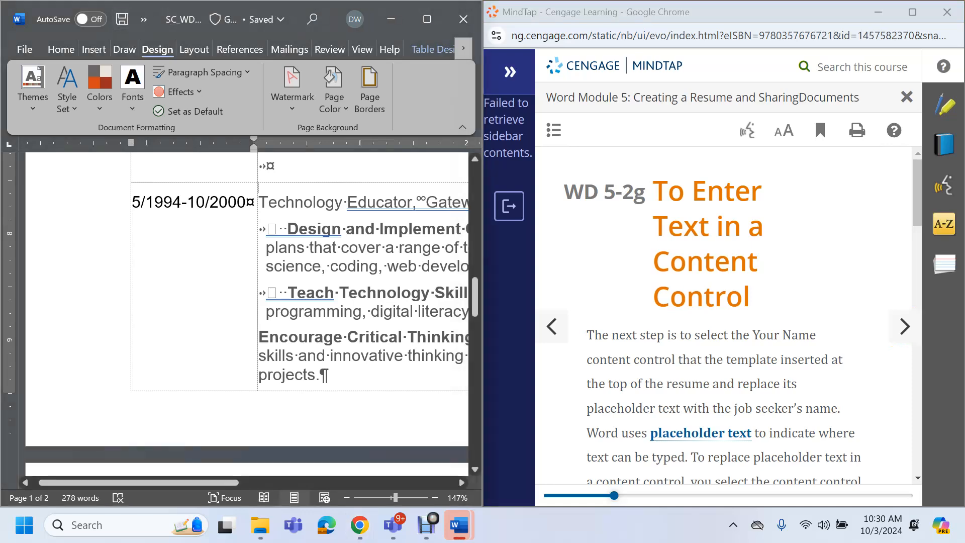
pyautogui.scroll(-5, 724, 317)
pyautogui.scroll(-5, 724, 317)
pyautogui.scroll(9, 723, 316)
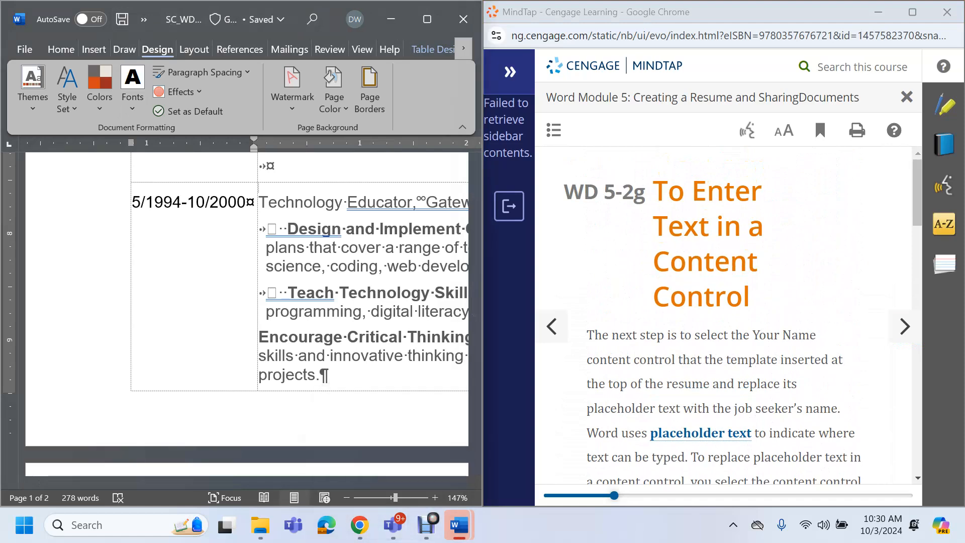
pyautogui.scroll(-5, 723, 317)
pyautogui.scroll(-10, 724, 317)
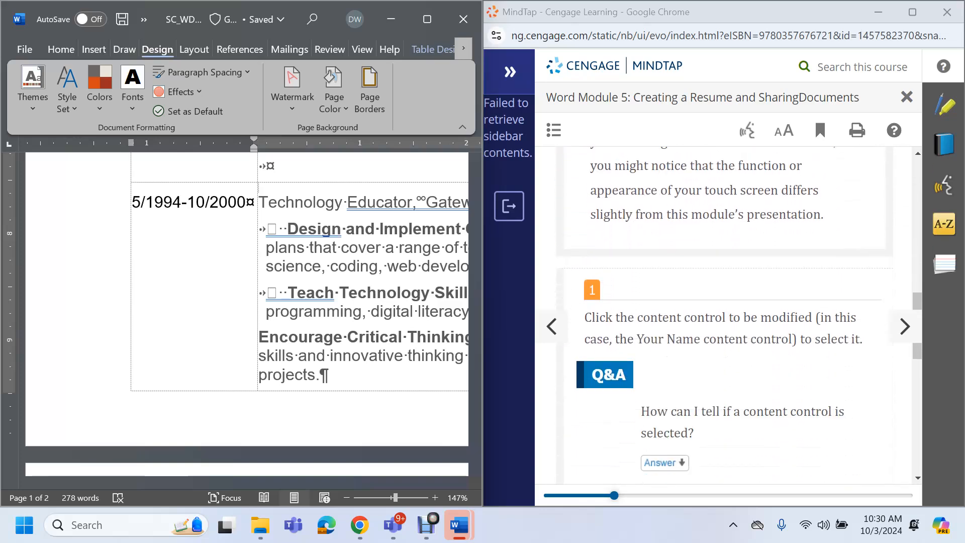
pyautogui.scroll(-2, 724, 317)
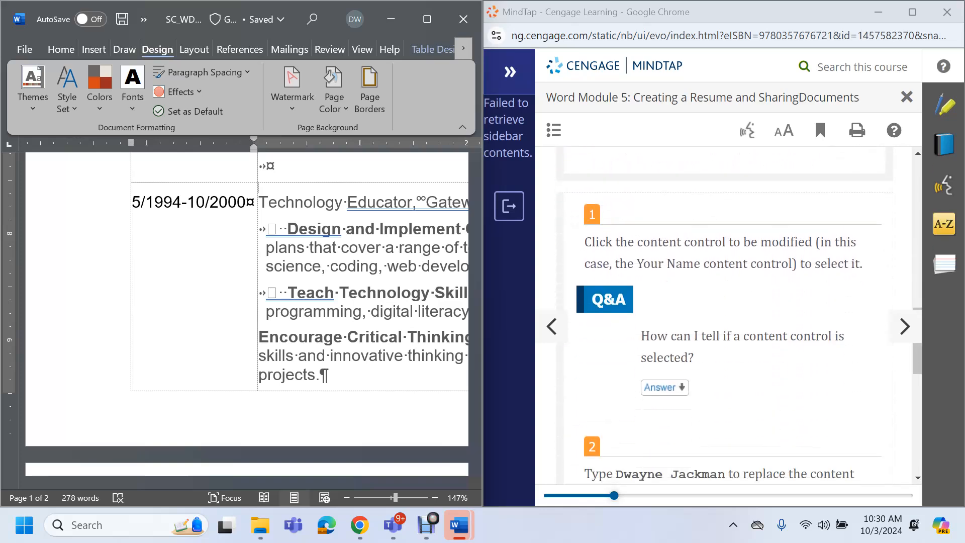
pyautogui.scroll(7, 246, 312)
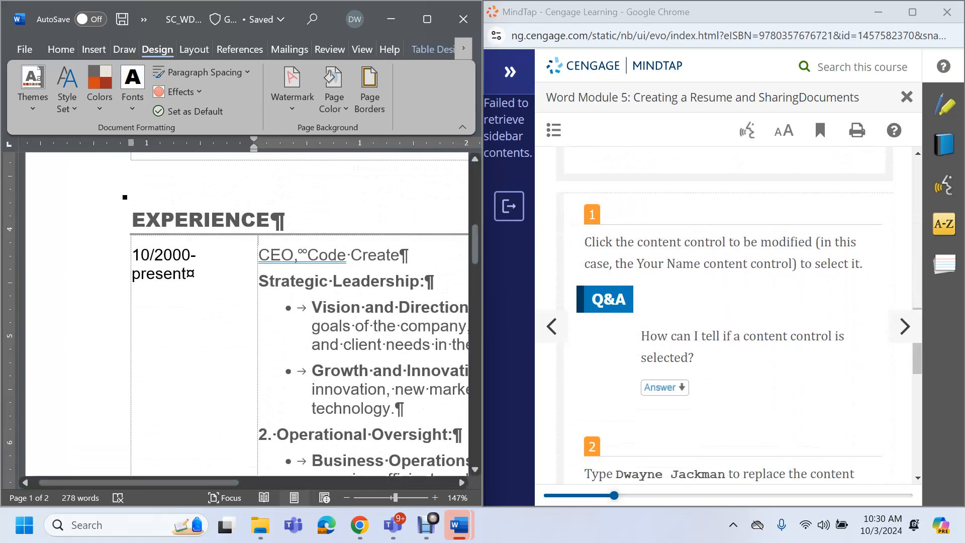
pyautogui.moveTo(475, 246); pyautogui.dragTo(475, 186)
pyautogui.scroll(-2, 340, 356)
pyautogui.scroll(-9, 297, 312)
pyautogui.scroll(-12, 296, 312)
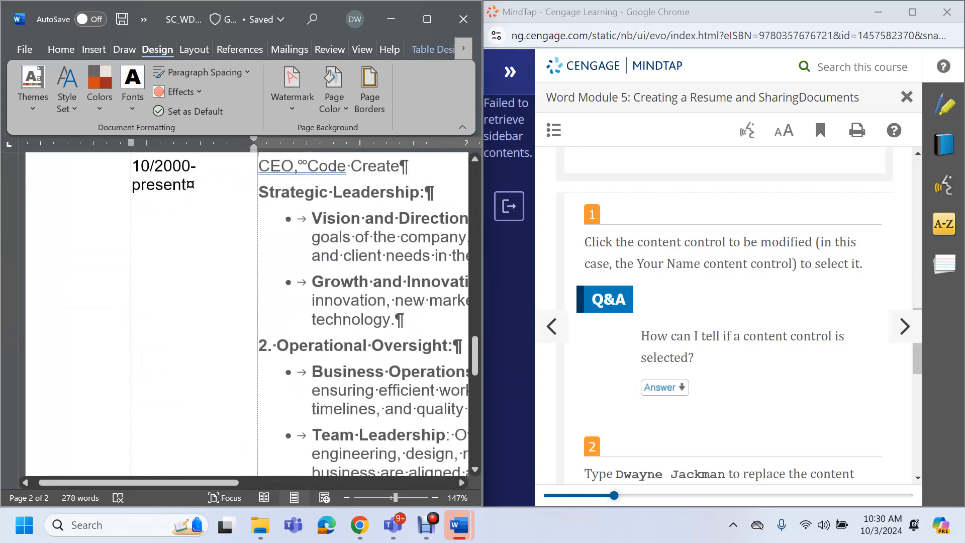
pyautogui.scroll(-3, 296, 312)
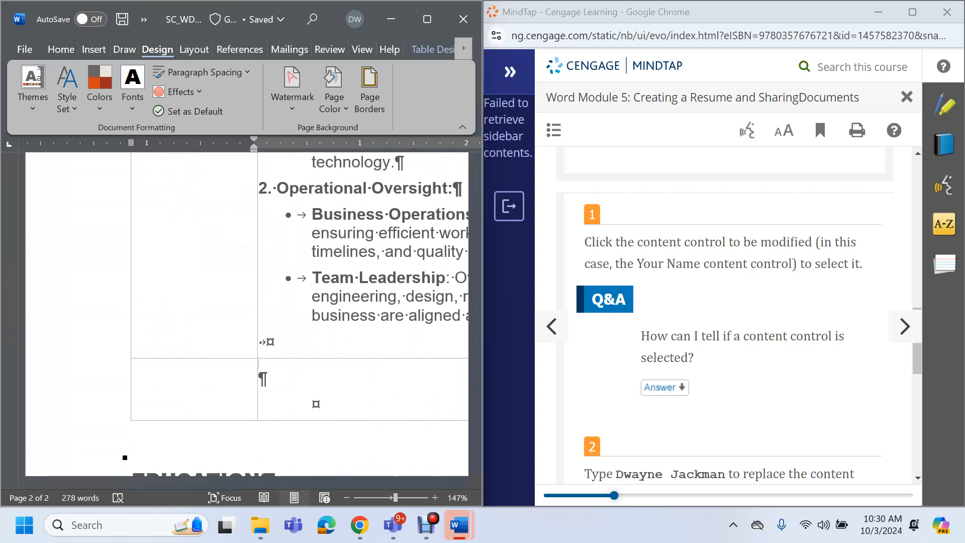
pyautogui.scroll(-5, 729, 314)
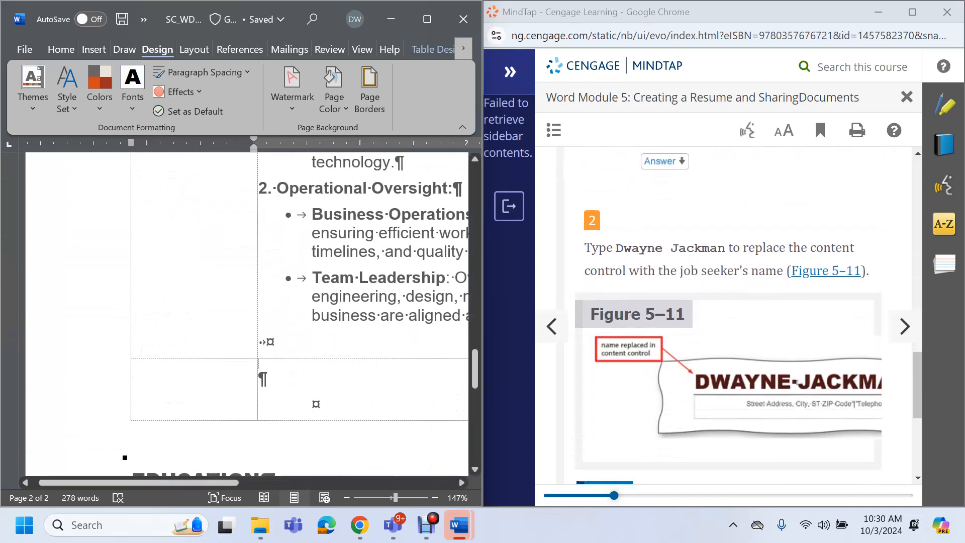
pyautogui.moveTo(475, 369); pyautogui.dragTo(475, 185)
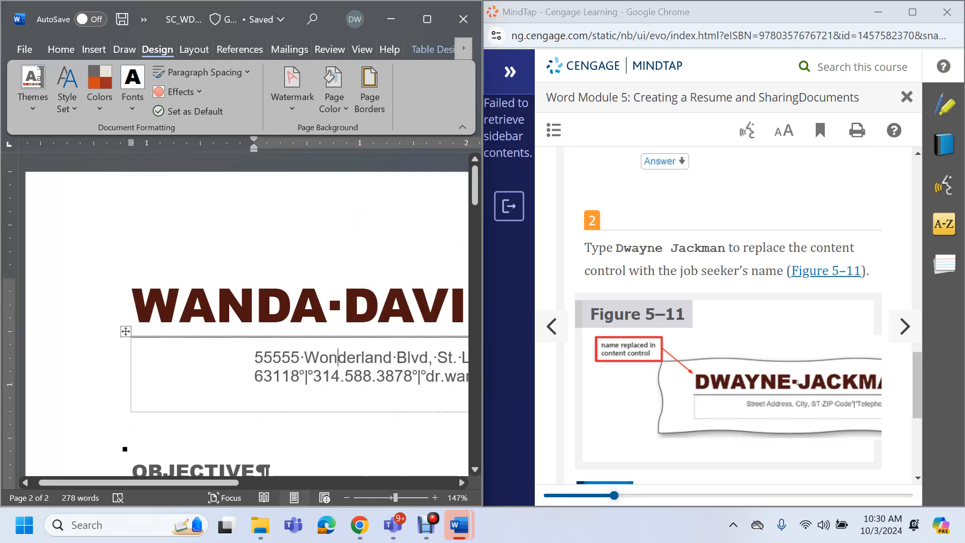
pyautogui.click(180, 305)
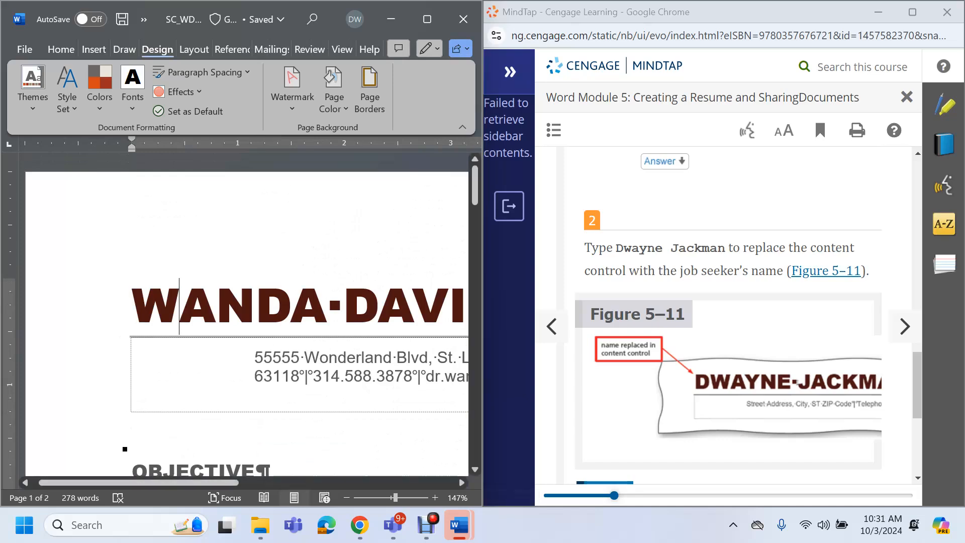
# Compare the name heading with the tutorial's example, then advance MindTap to WD 5-2h
pyautogui.click(426, 525)
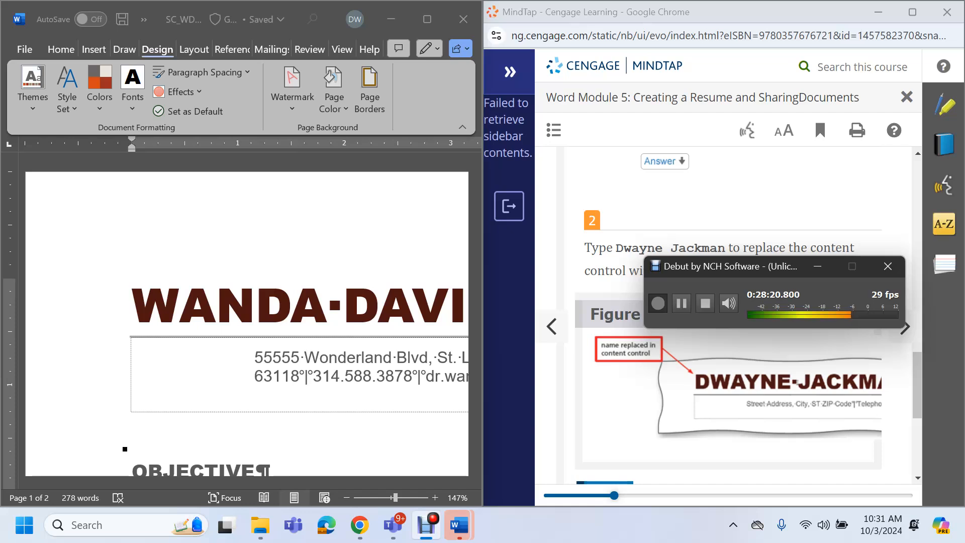
pyautogui.click(682, 303)
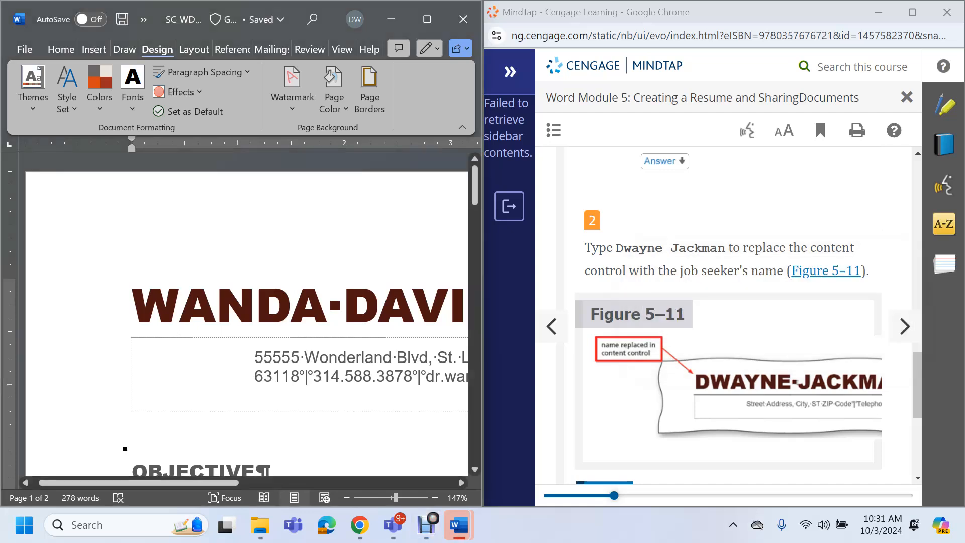
pyautogui.moveTo(616, 248); pyautogui.dragTo(726, 249)
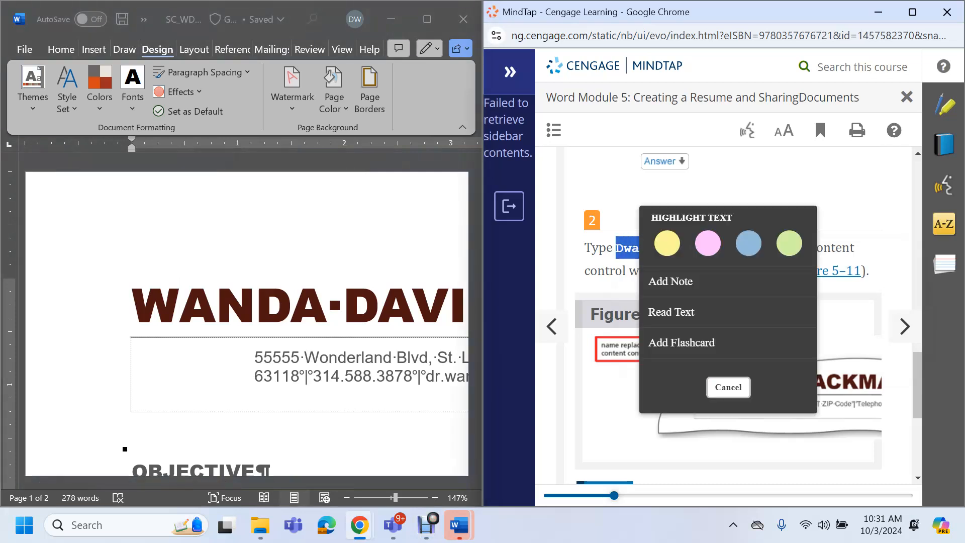
pyautogui.doubleClick(184, 306)
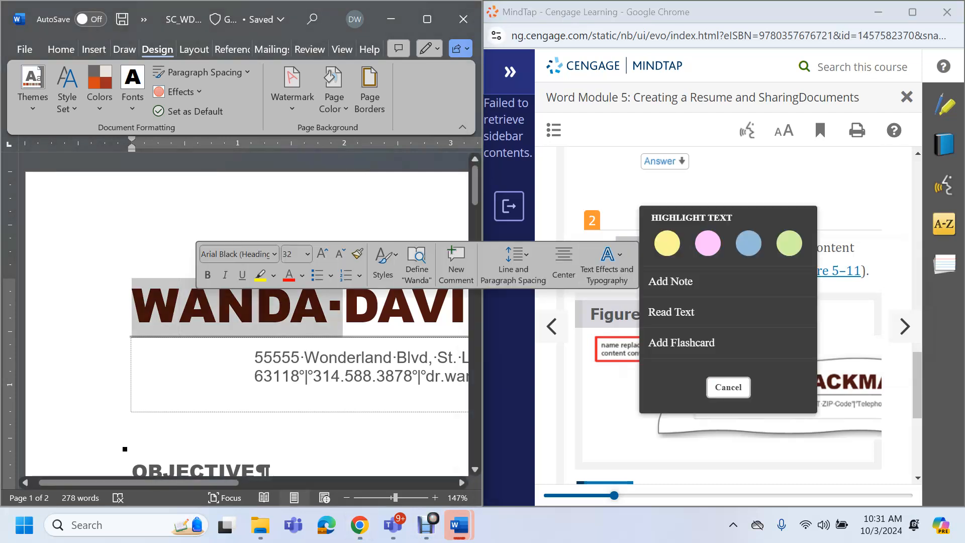
pyautogui.click(343, 306)
pyautogui.click(728, 388)
pyautogui.scroll(-5, 729, 388)
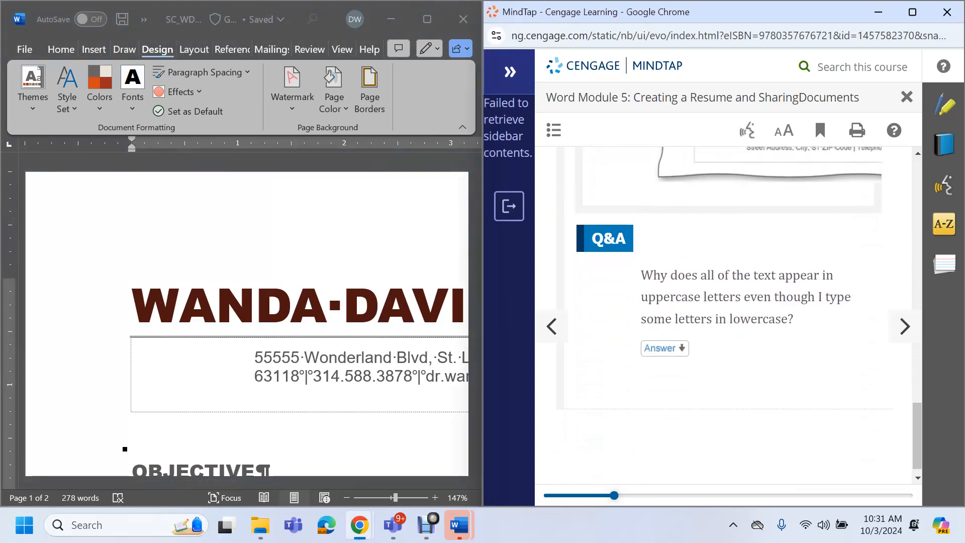
pyautogui.click(904, 326)
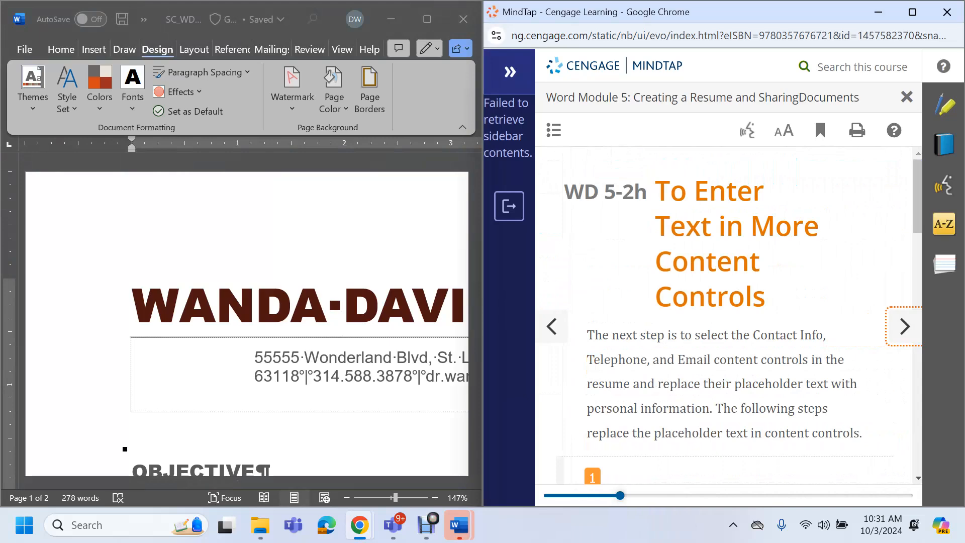
# Replace the old house number and street name in the contact line with the new street address
pyautogui.scroll(-5, 724, 327)
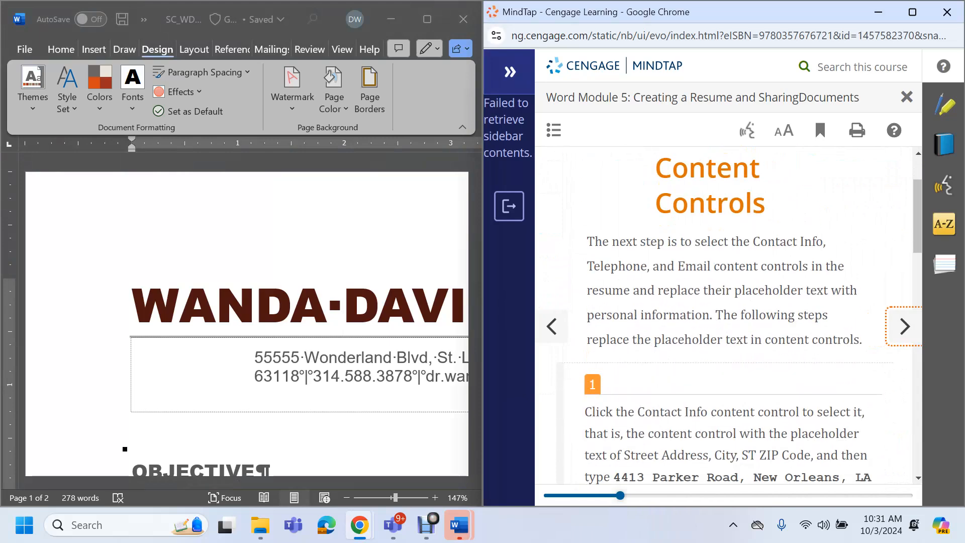
pyautogui.scroll(5, 724, 327)
pyautogui.scroll(-5, 724, 317)
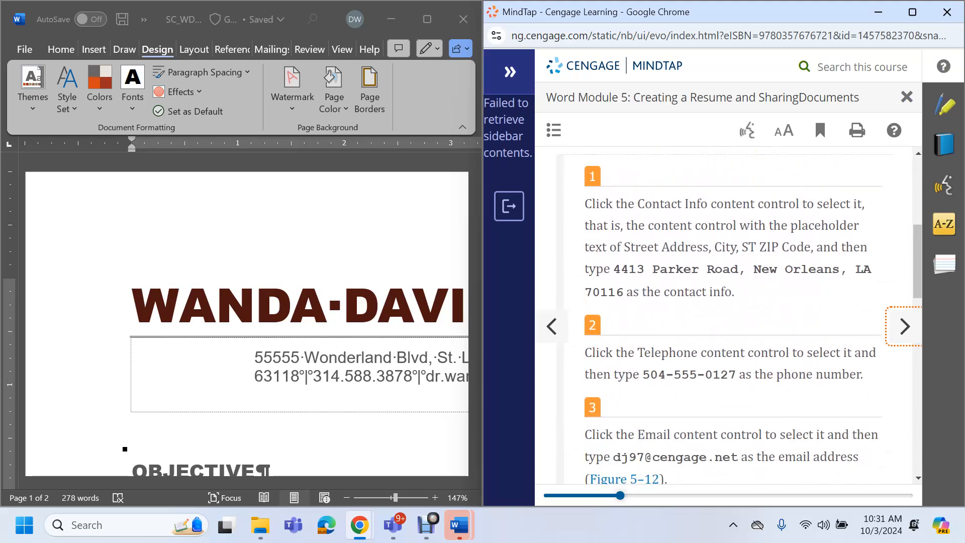
pyautogui.click(343, 307)
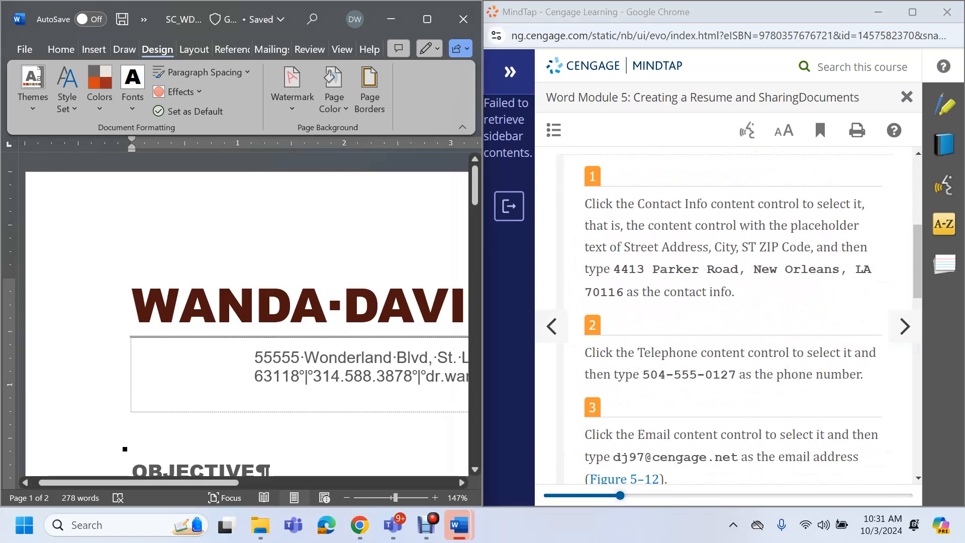
pyautogui.click(273, 357)
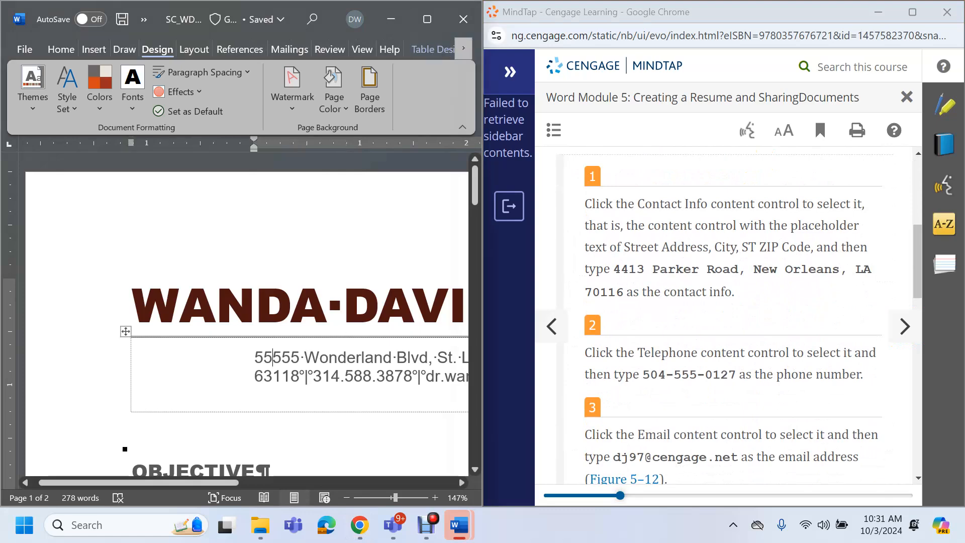
pyautogui.moveTo(254, 357); pyautogui.dragTo(301, 357)
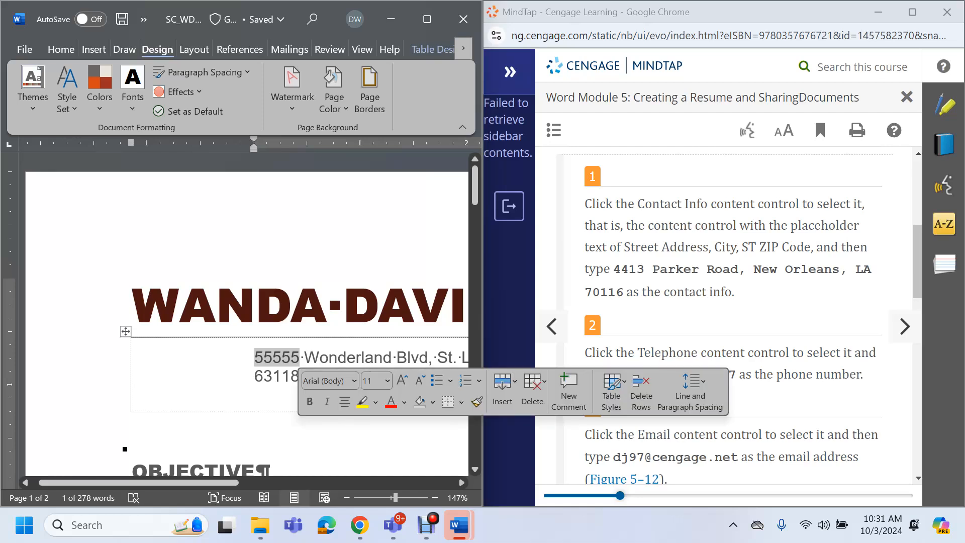
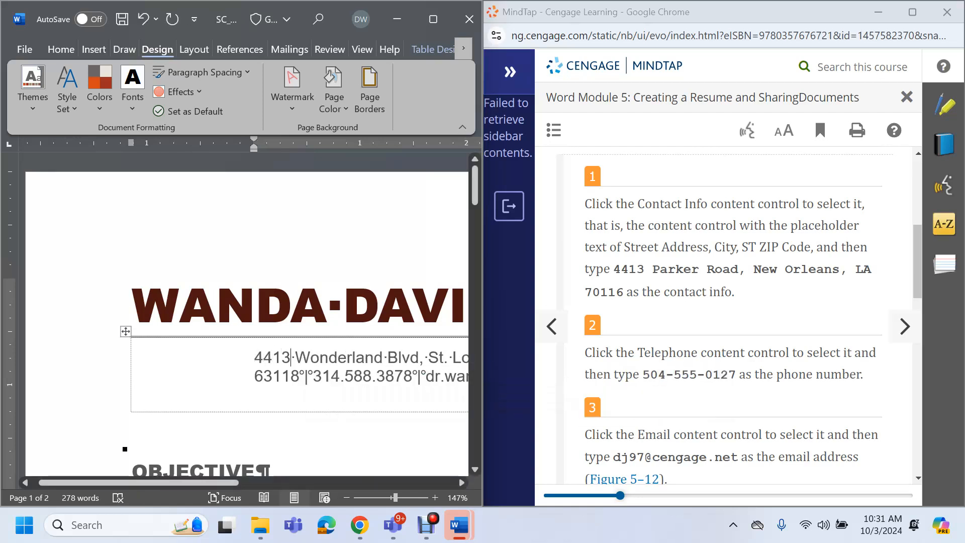
pyautogui.moveTo(295, 357); pyautogui.dragTo(419, 357)
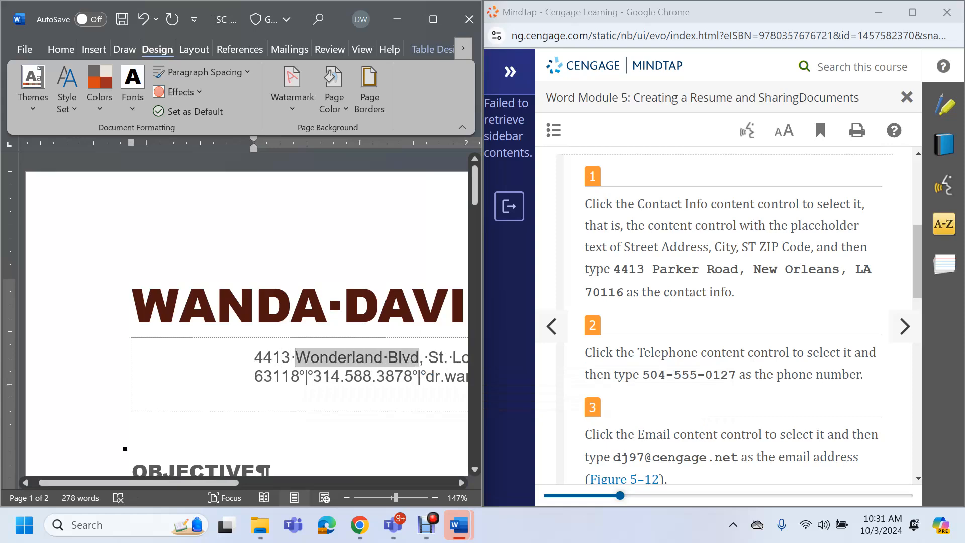
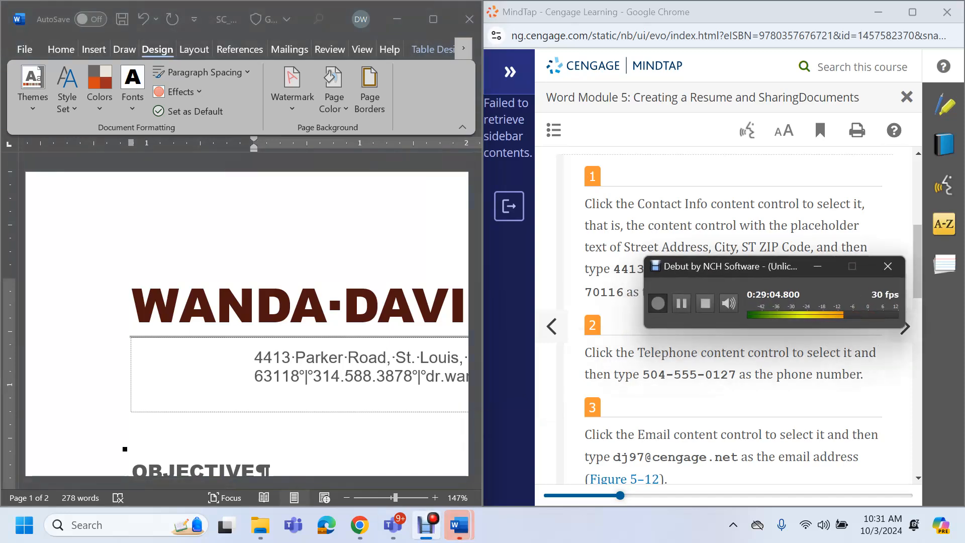
# Type the new phone number over the old digits in the contact line
pyautogui.click(681, 301)
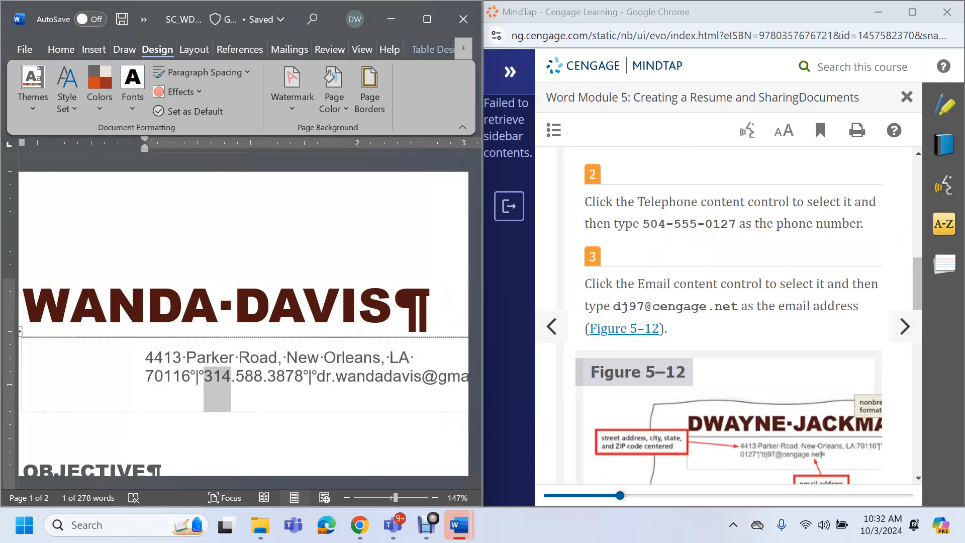
pyautogui.write('504')
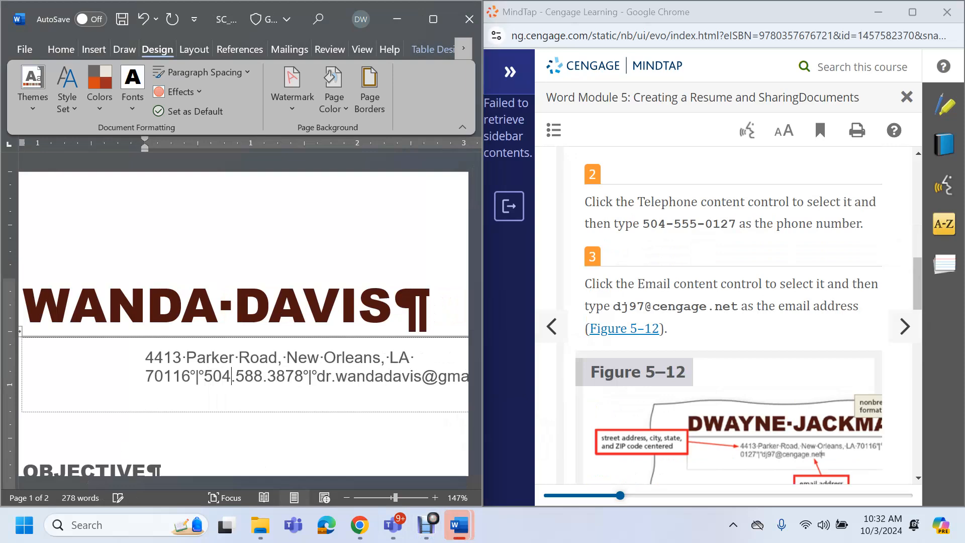
pyautogui.moveTo(235, 376); pyautogui.dragTo(286, 376)
pyautogui.write('555')
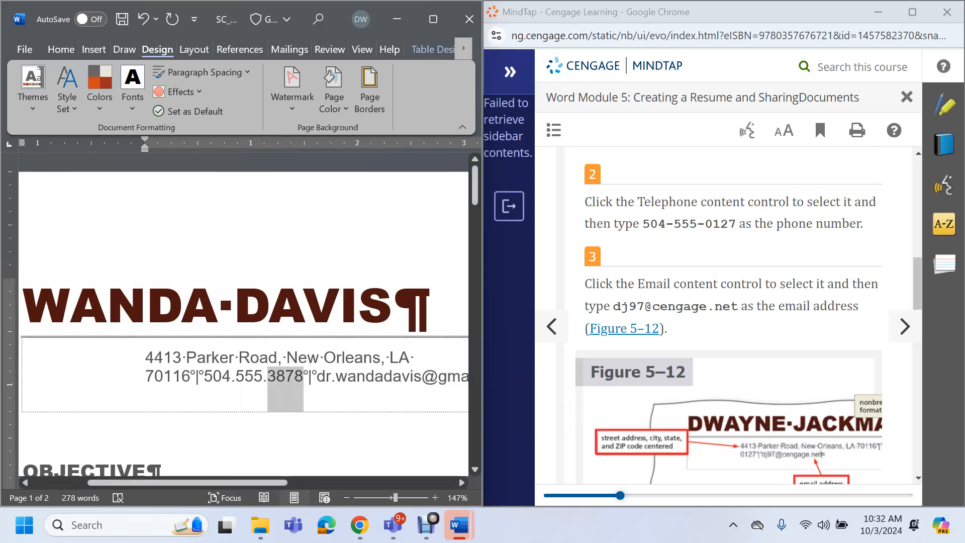
pyautogui.write('0127')
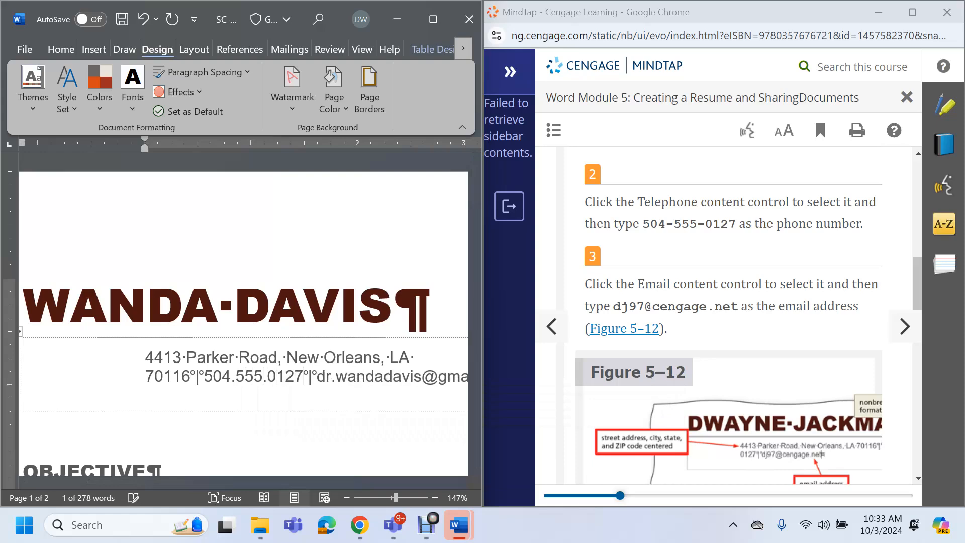
# Save the resume with its updated contact details
pyautogui.hotkey('alt', 'Tab')
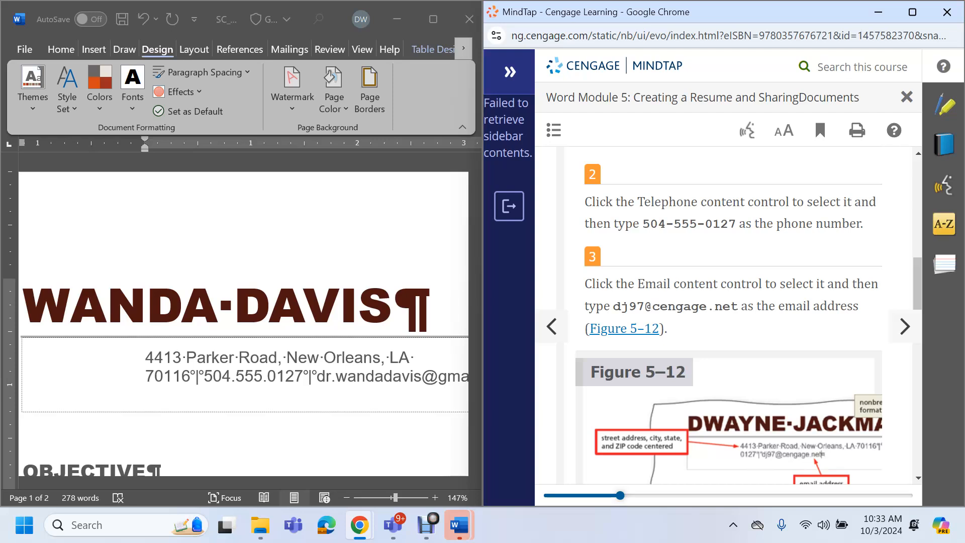
pyautogui.click(122, 19)
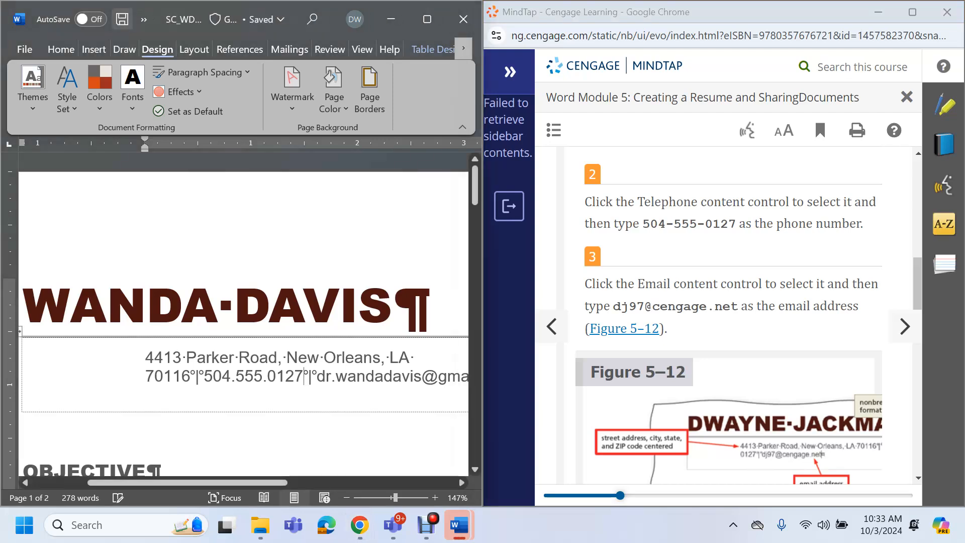
pyautogui.scroll(-4, 724, 317)
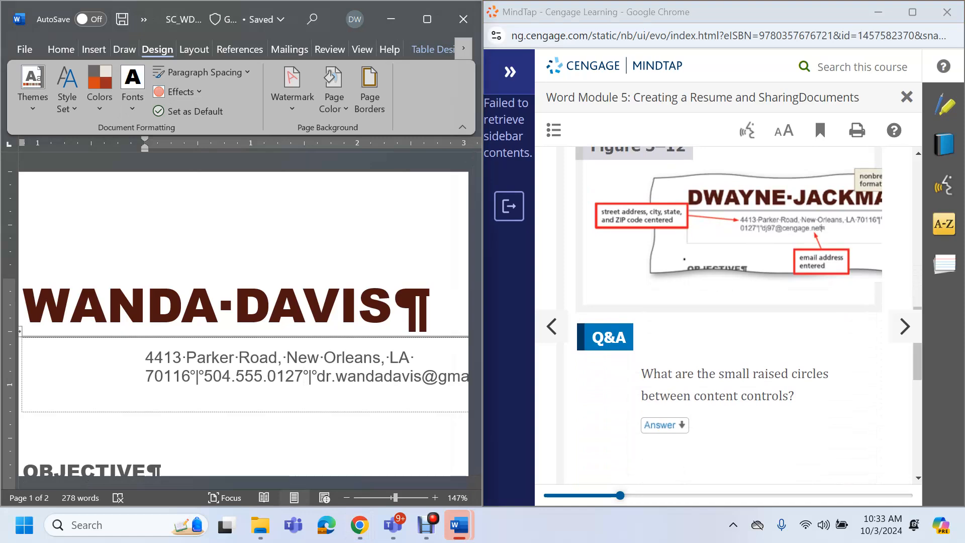
pyautogui.scroll(-5, 724, 317)
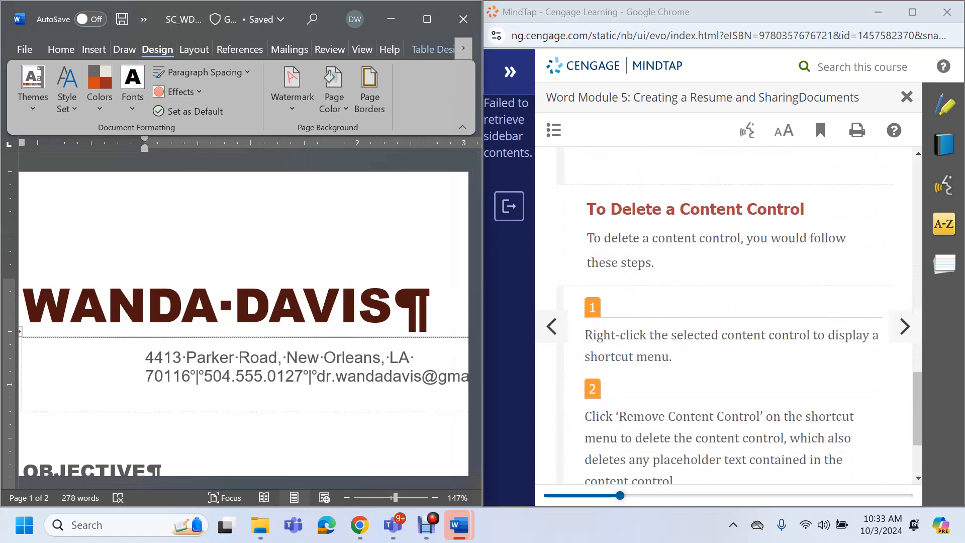
pyautogui.scroll(-1, 724, 317)
pyautogui.scroll(1, 723, 317)
pyautogui.click(426, 525)
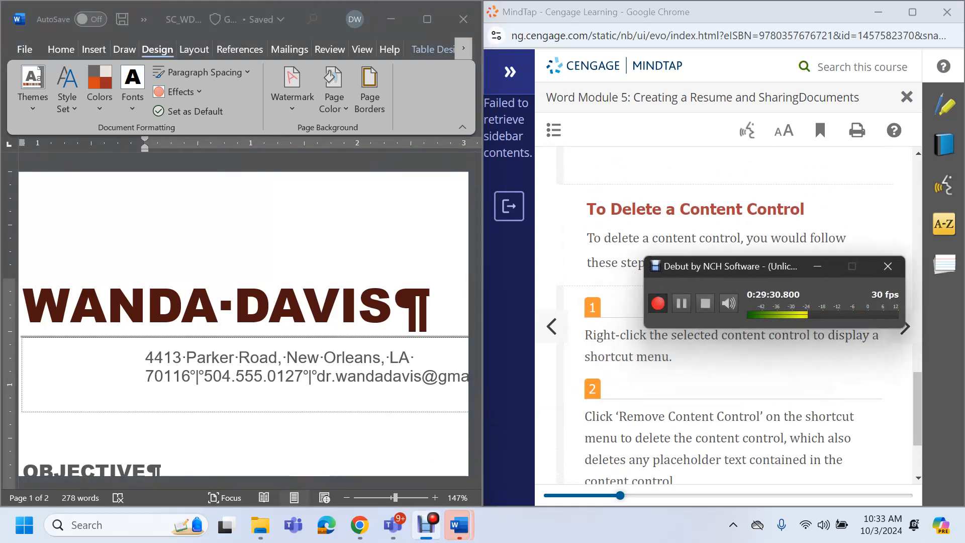